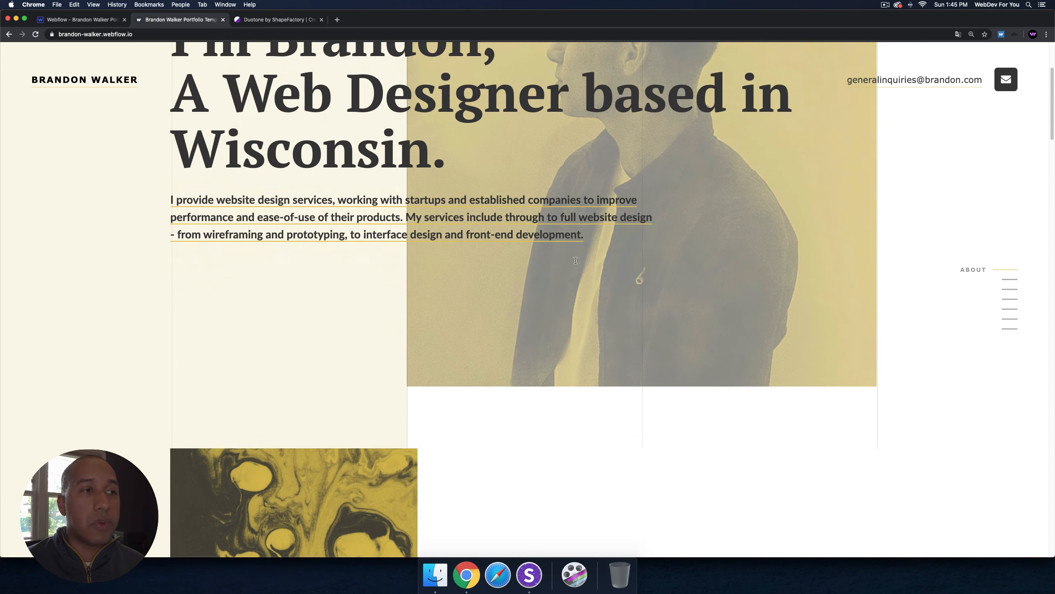
Step: Review the portfolio home page from the hero section through the six project sections to the footer
scroll(576, 262, down, 4)
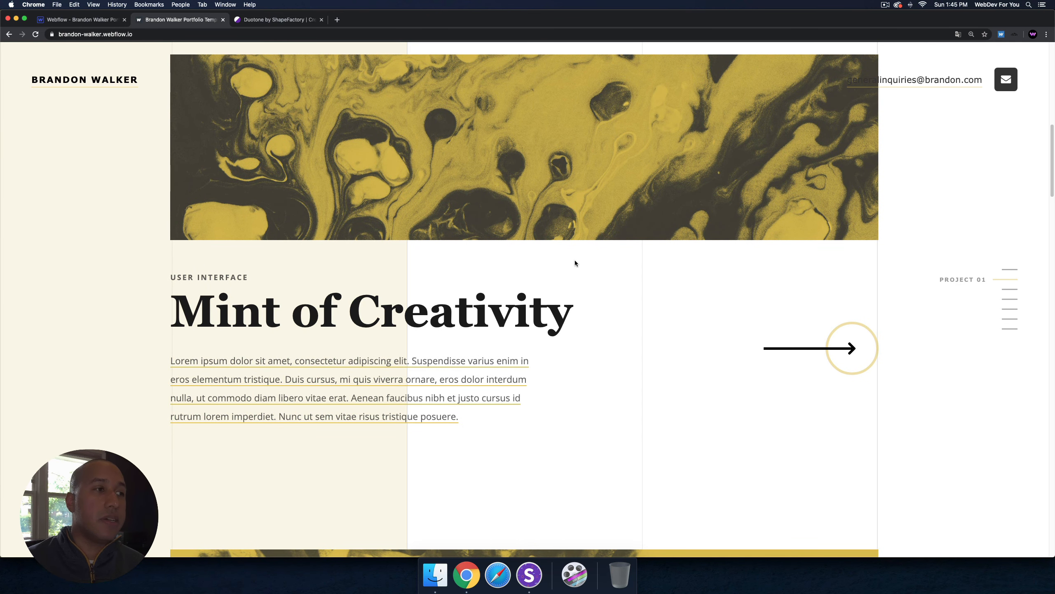
scroll(574, 261, up, 1)
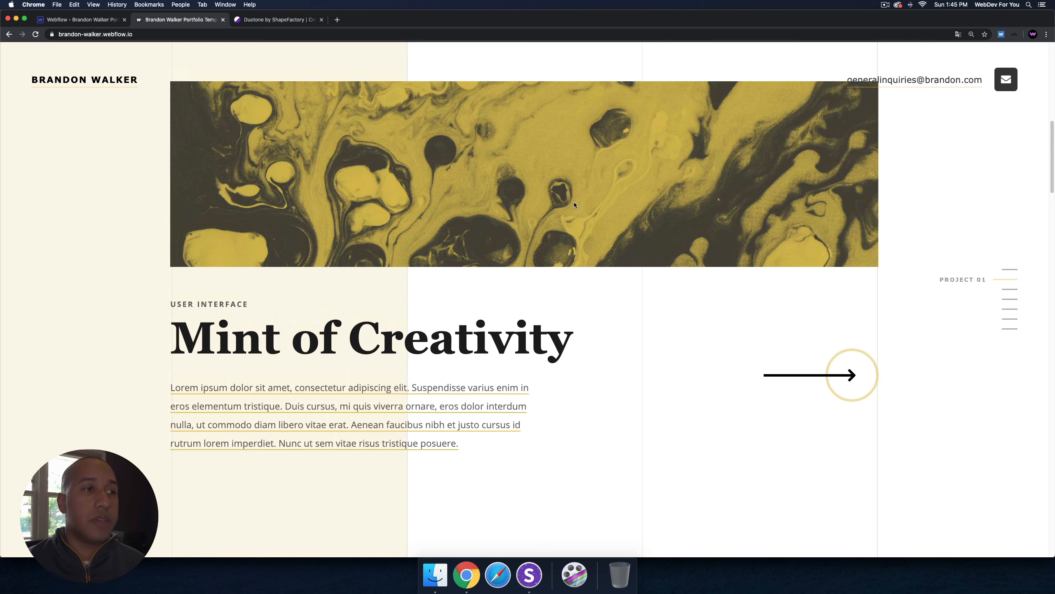
scroll(574, 201, down, 8)
scroll(547, 222, down, 10)
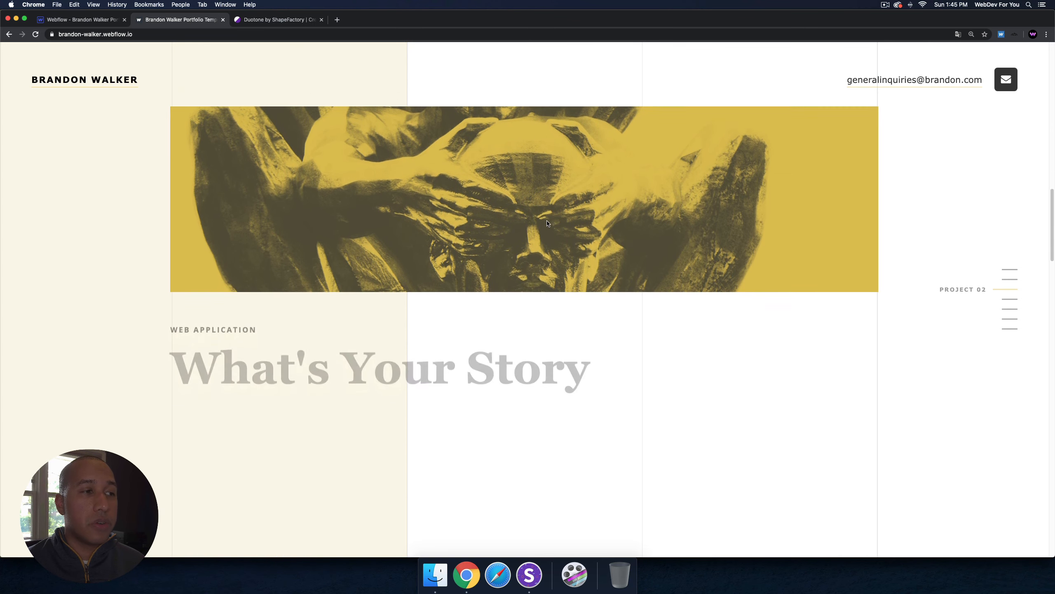
scroll(527, 275, down, 2)
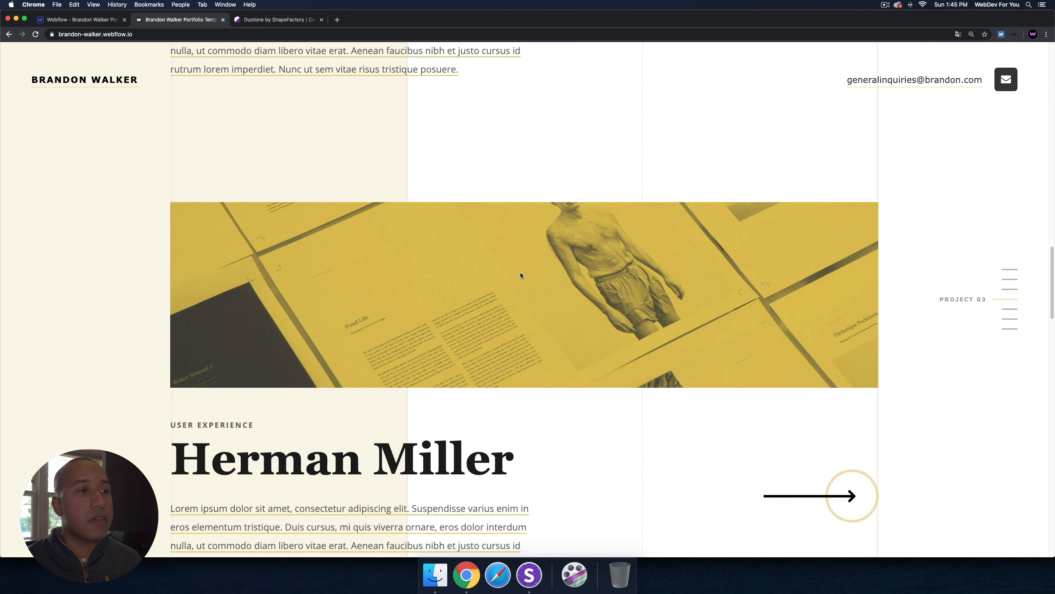
scroll(521, 272, down, 4)
scroll(397, 411, down, 2)
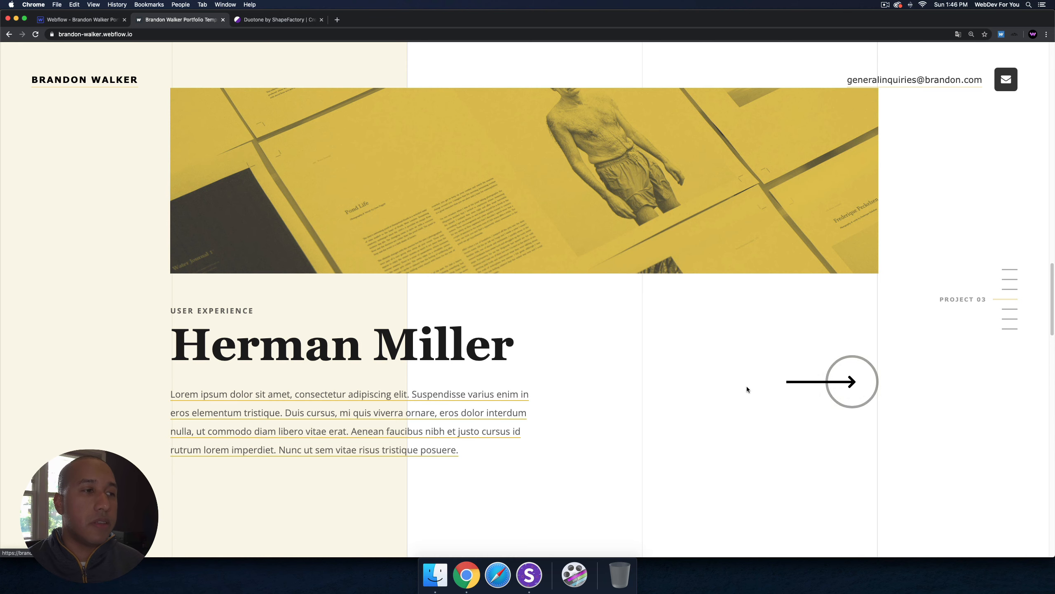
scroll(747, 387, down, 9)
scroll(747, 389, down, 8)
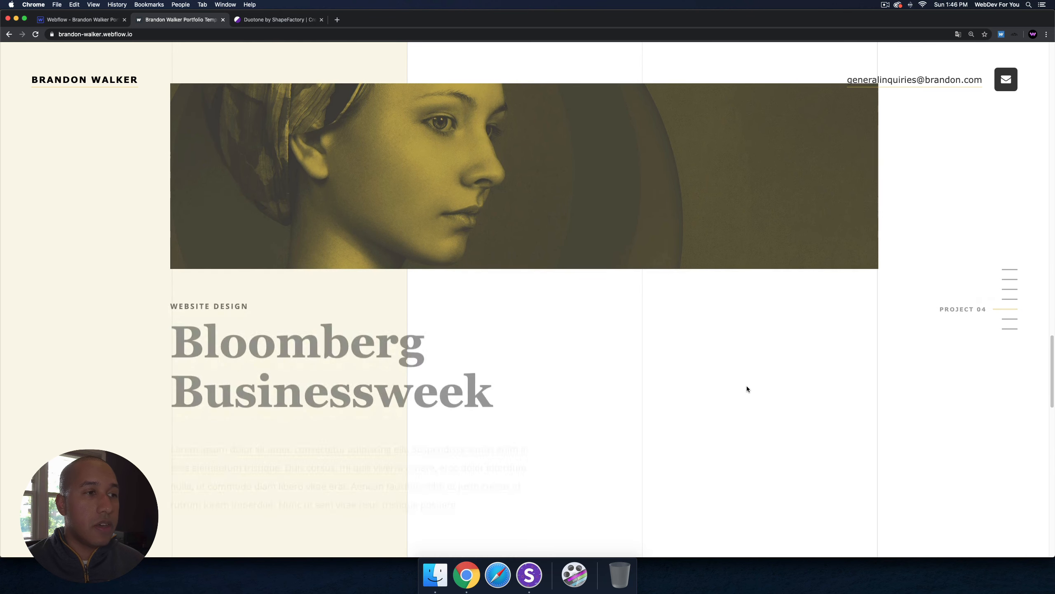
scroll(747, 388, down, 10)
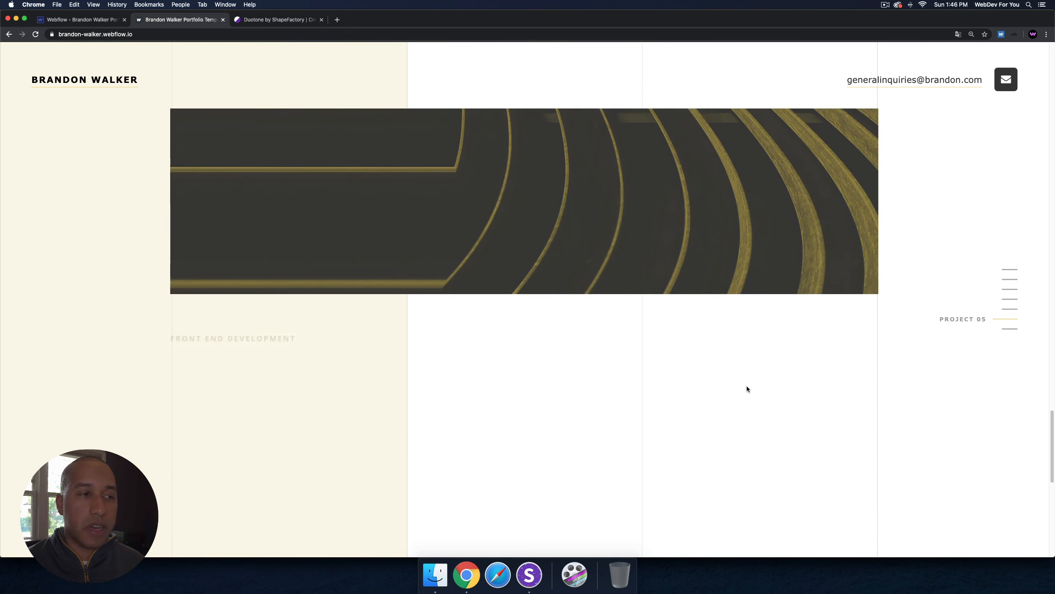
scroll(747, 388, down, 4)
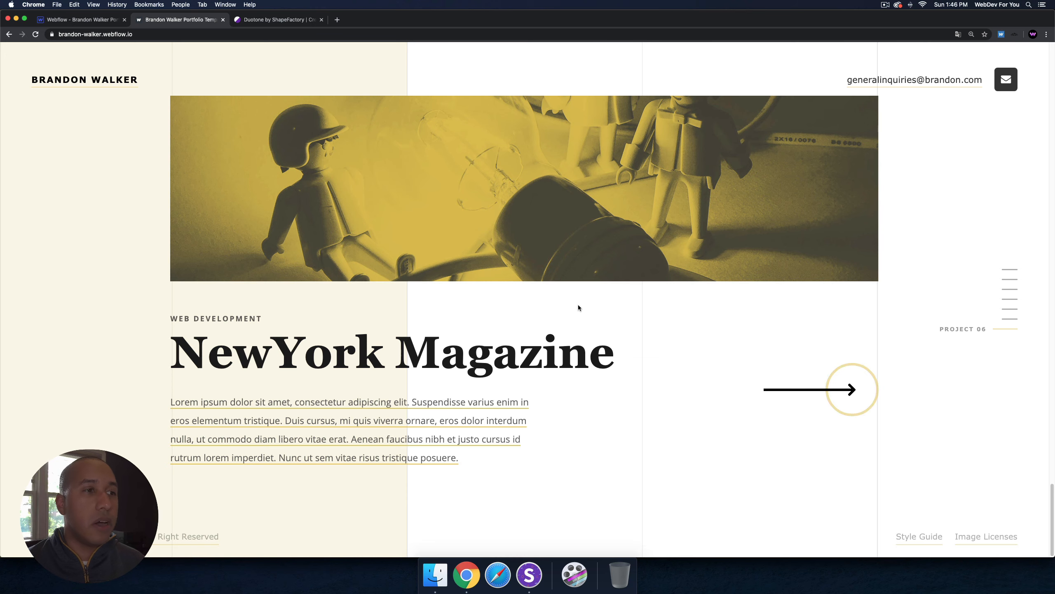
Step: Use the portfolio's section navigation to visit About, Project 03, Project 04 and Project 06, and return to About
click(1010, 271)
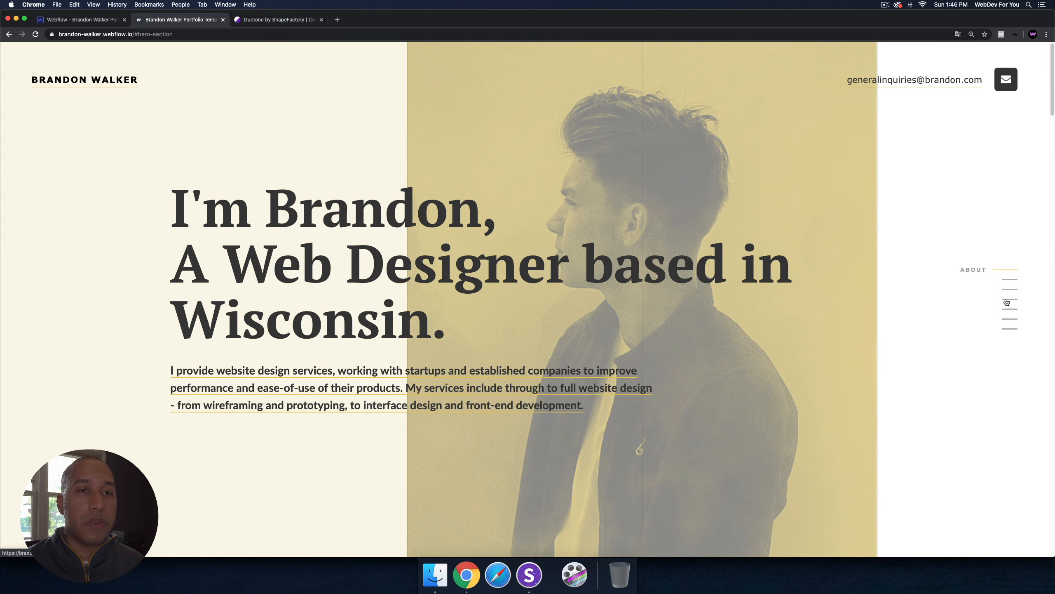
click(1007, 310)
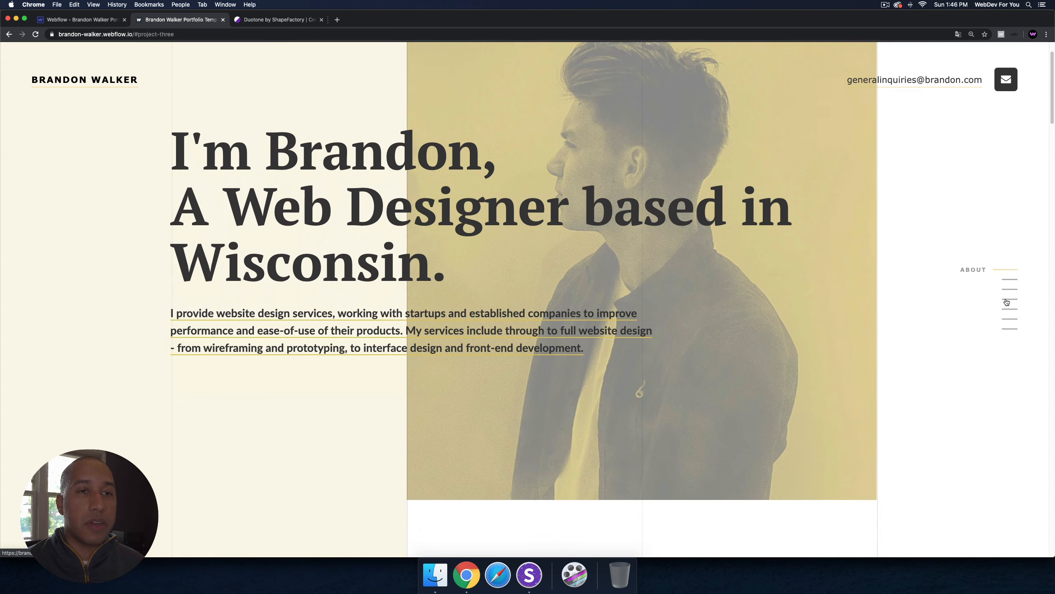
click(1007, 310)
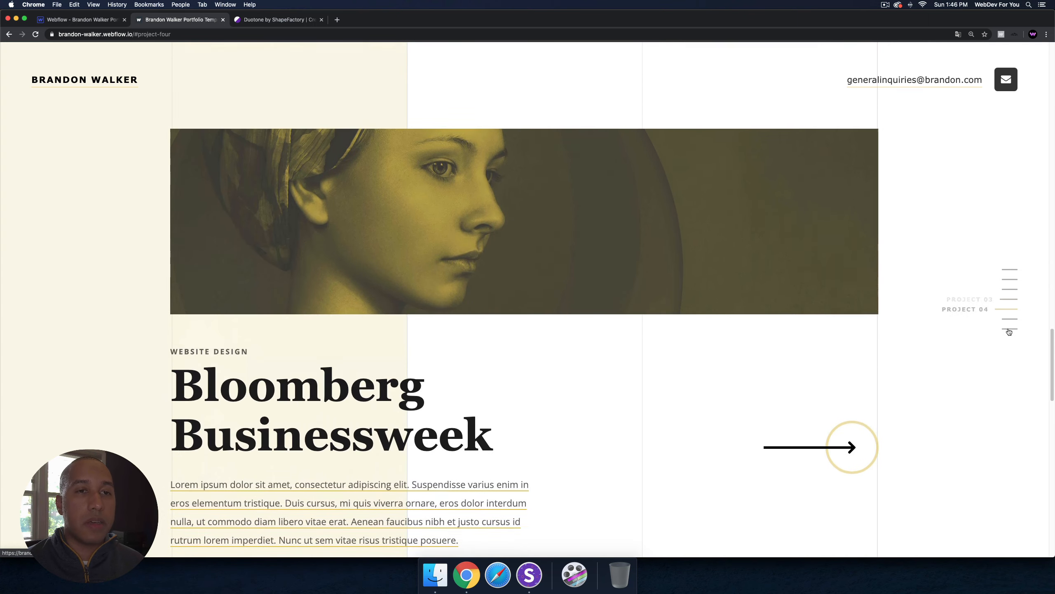
click(1009, 330)
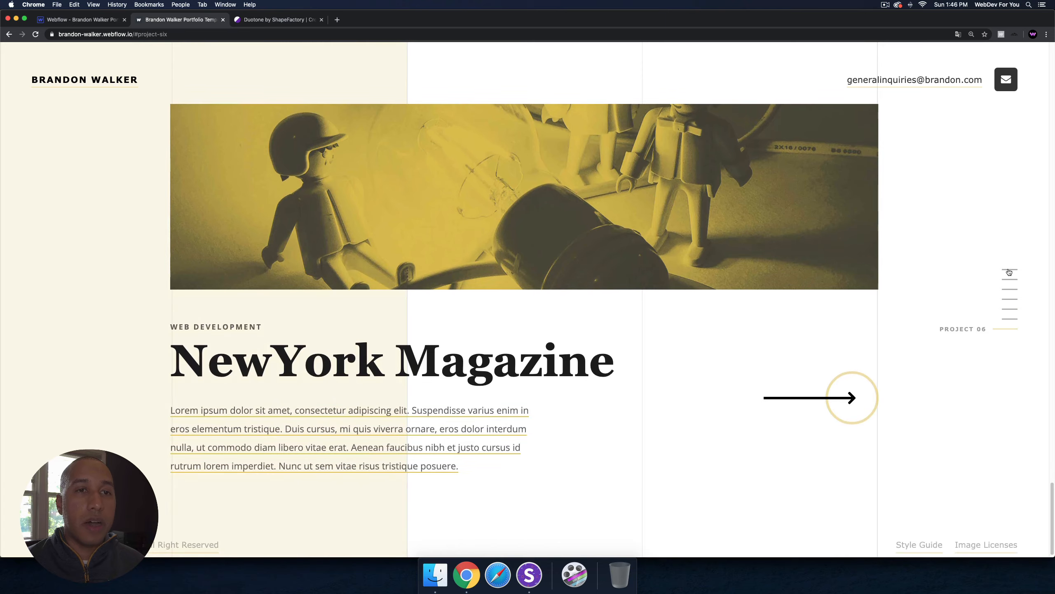
click(1010, 271)
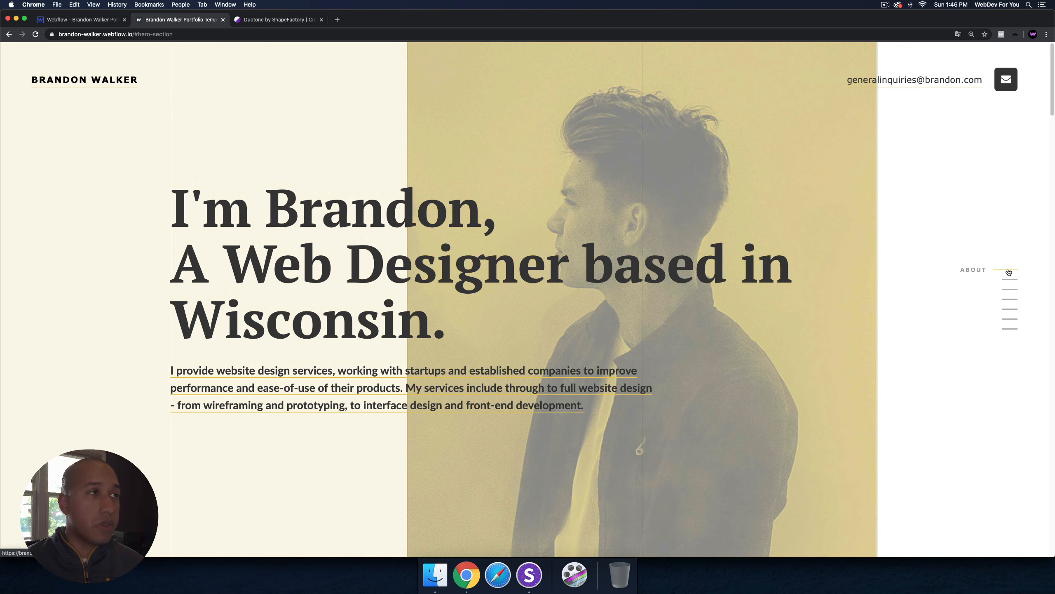
Step: Load webdevforyou.com in a new browser tab and view the Brandon Walker template's product page
click(336, 19)
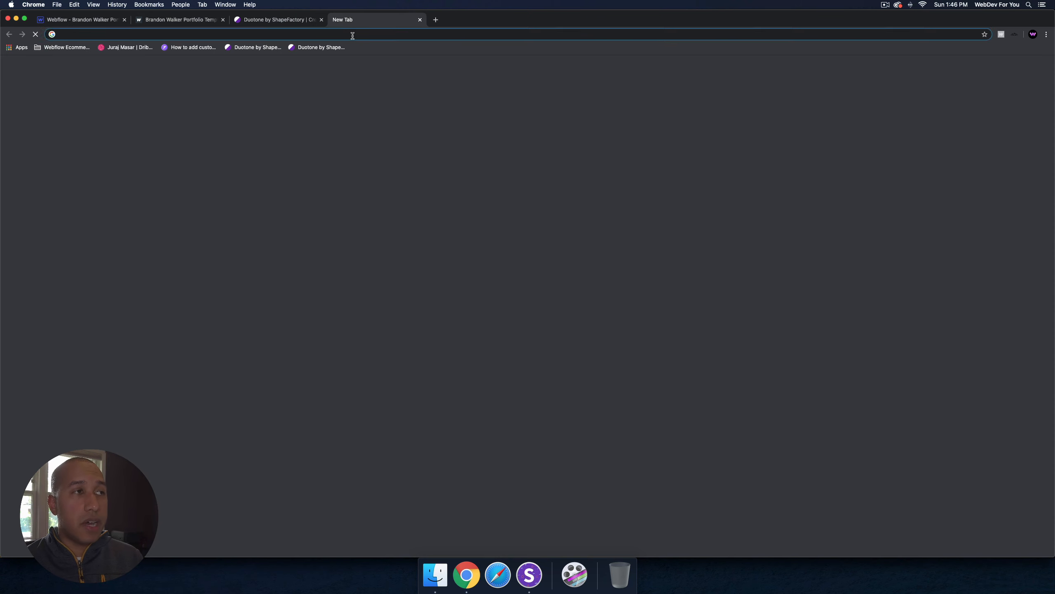
text(webdevforyou.com)
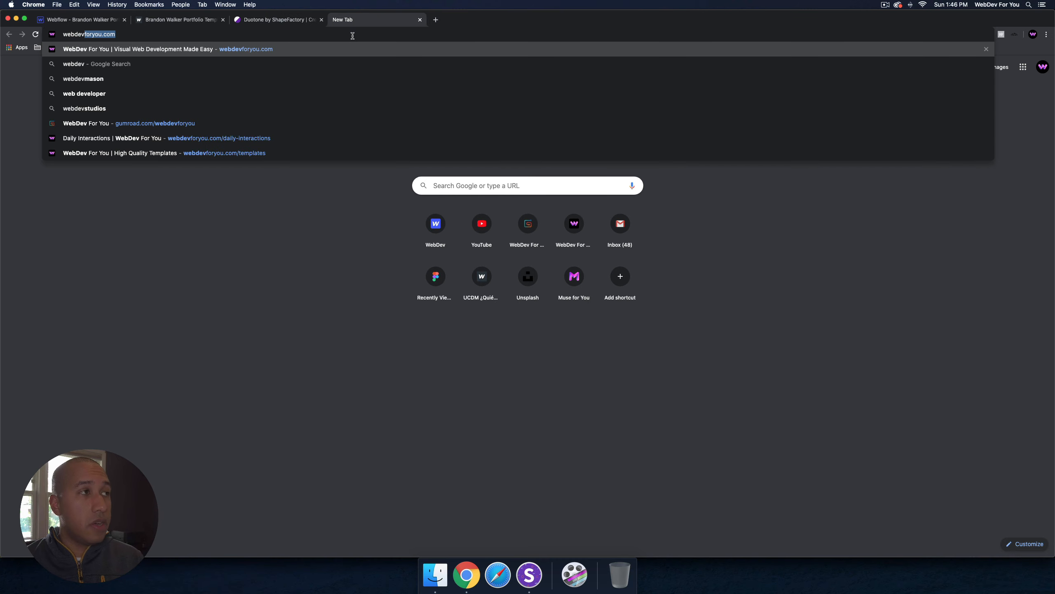
key(Return)
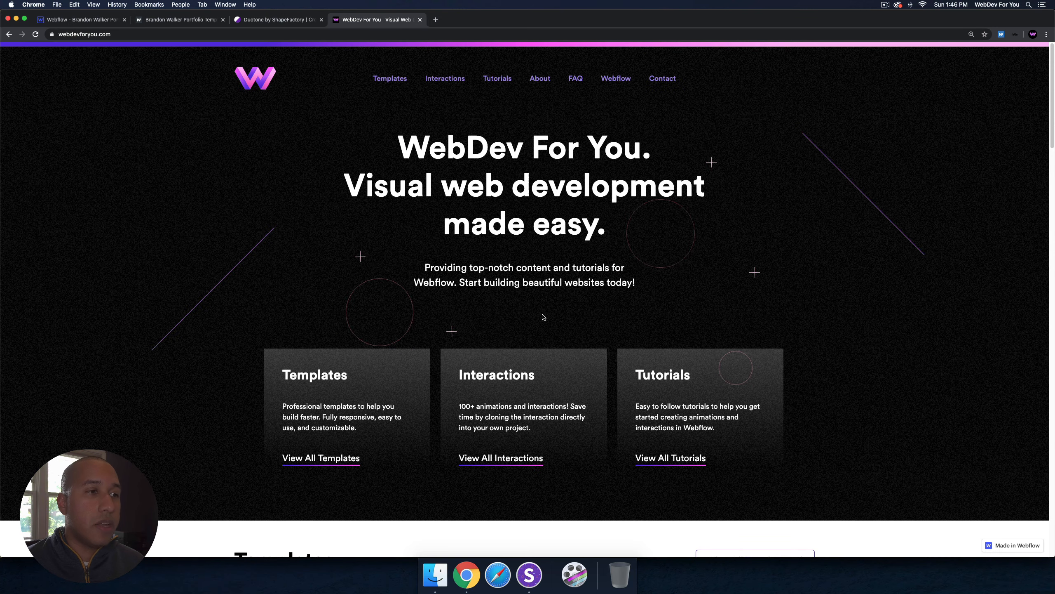
scroll(543, 317, down, 20)
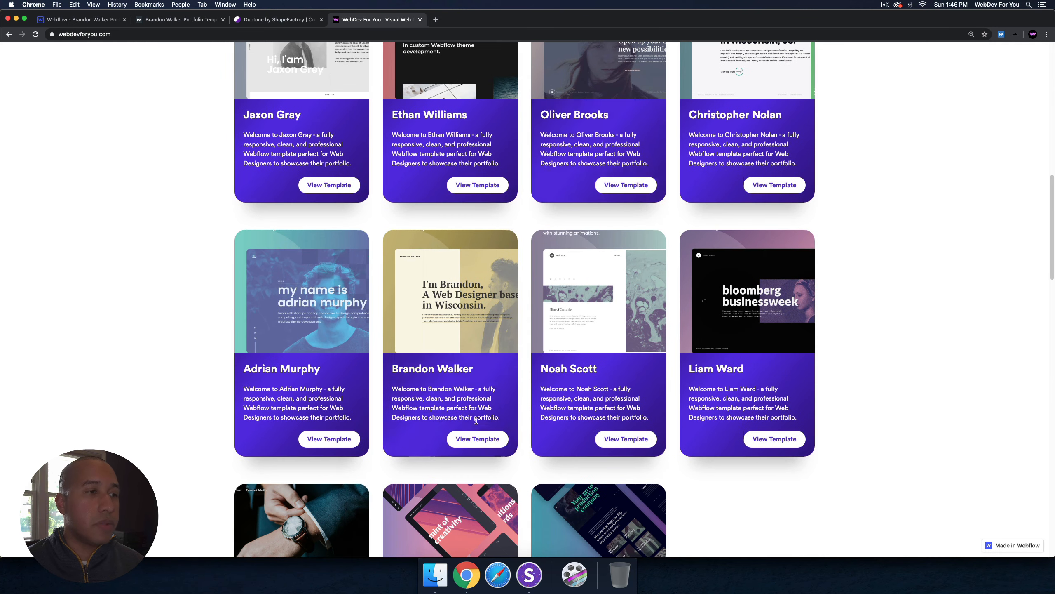
click(478, 438)
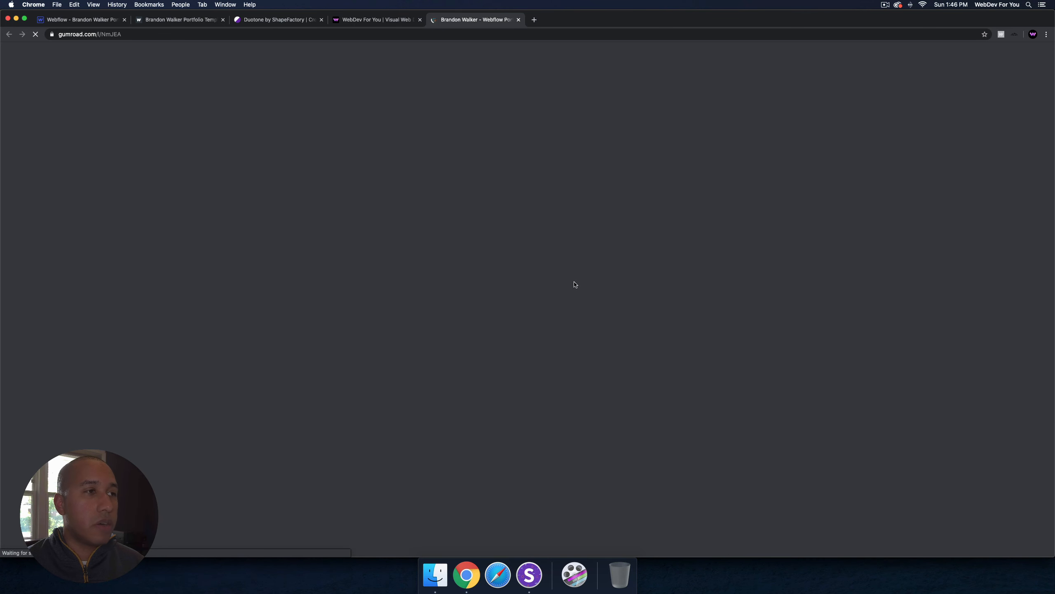
Step: Examine the template's product page, including its description, feature sections and the preview and documentation links
scroll(510, 232, down, 5)
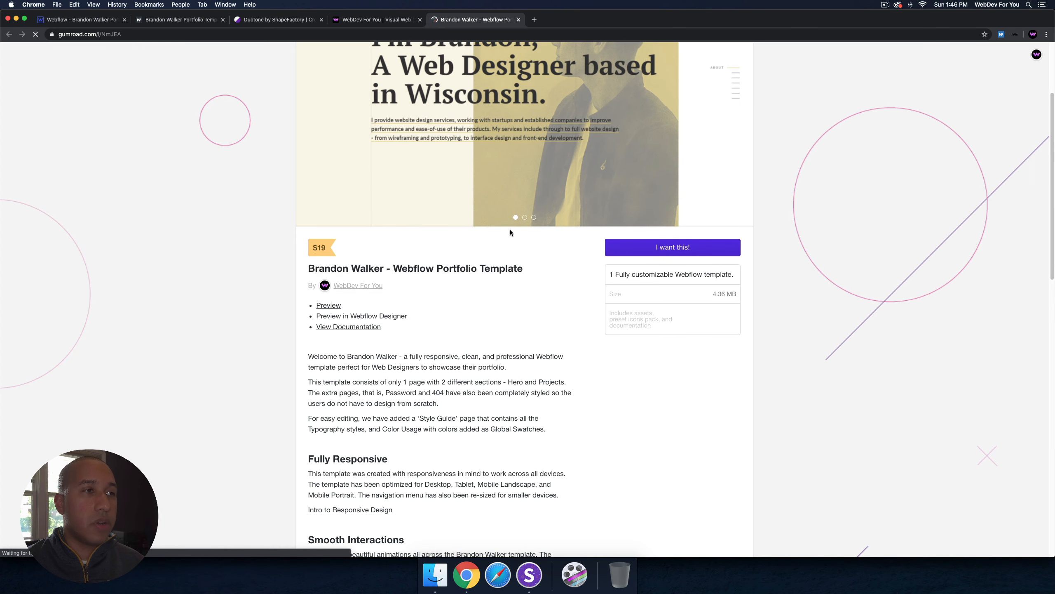
scroll(438, 274, down, 5)
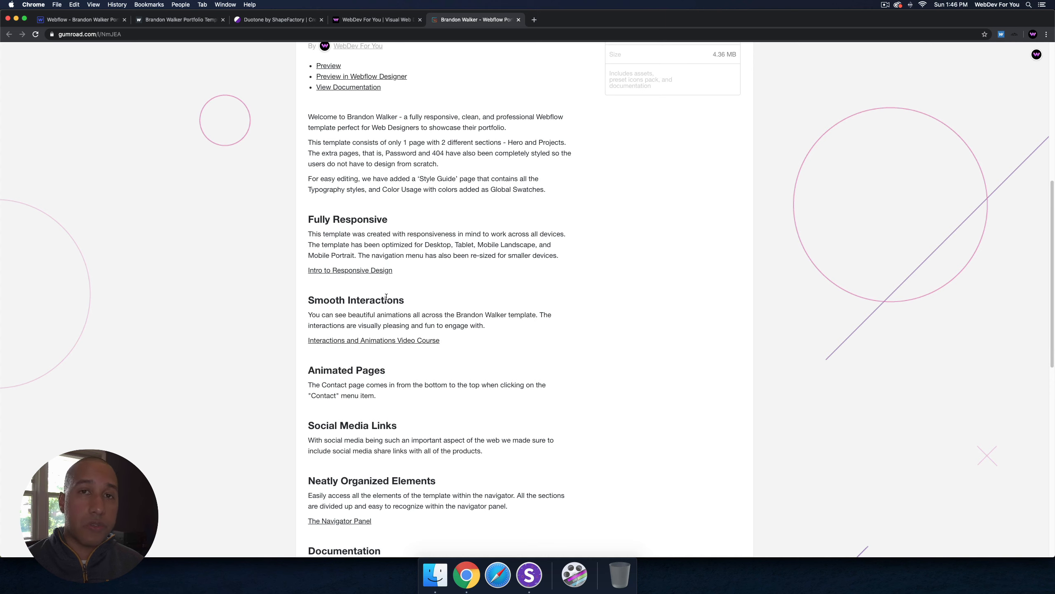
scroll(385, 297, down, 2)
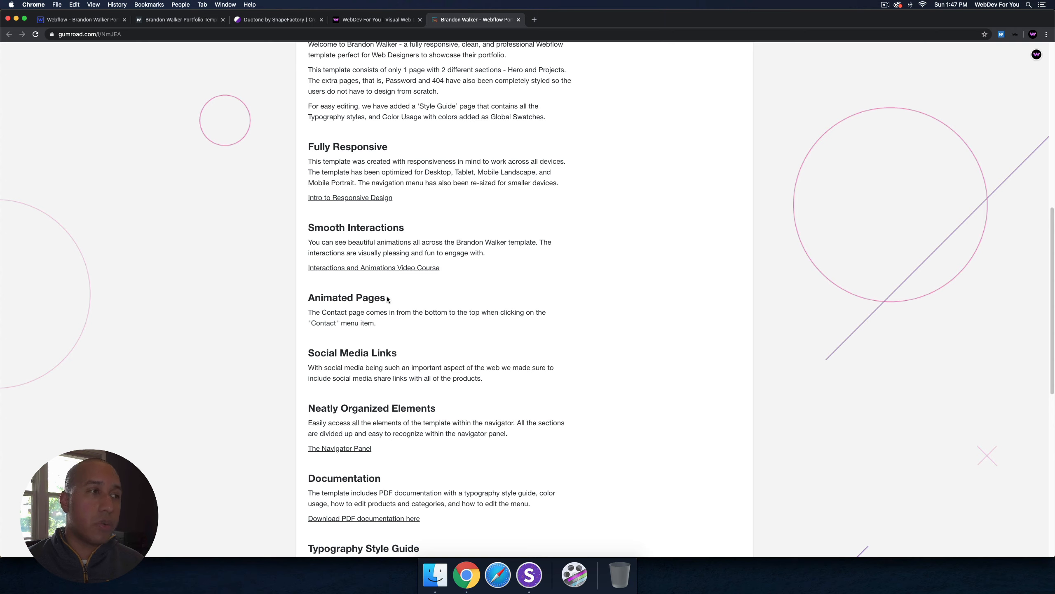
scroll(424, 235, up, 7)
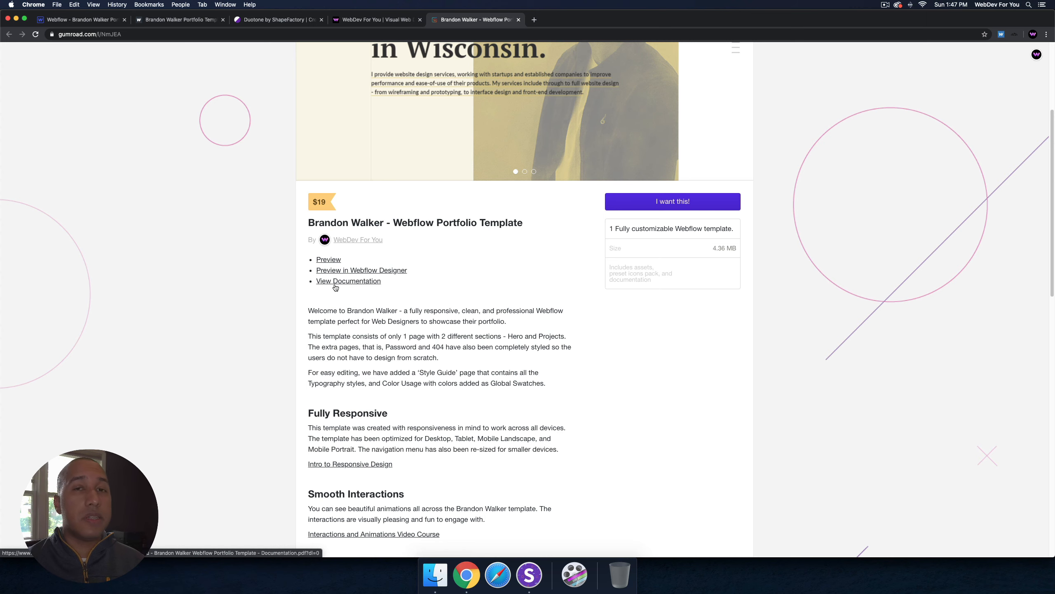
scroll(371, 256, up, 5)
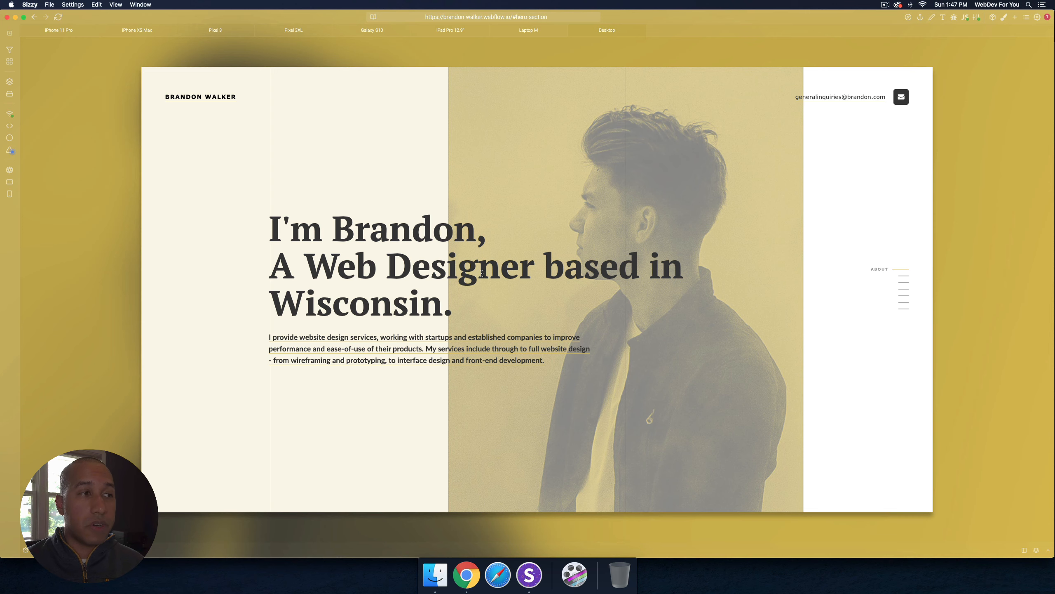
Step: In Sizzy, review the site's project sections in the Desktop preview and jump to Project 05
scroll(463, 296, down, 5)
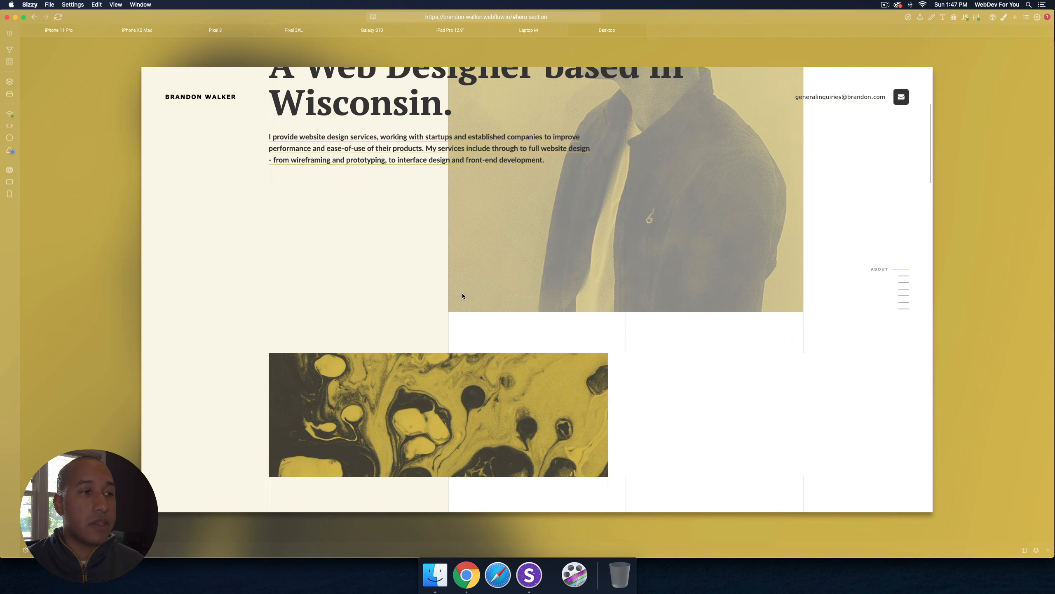
scroll(463, 296, down, 5)
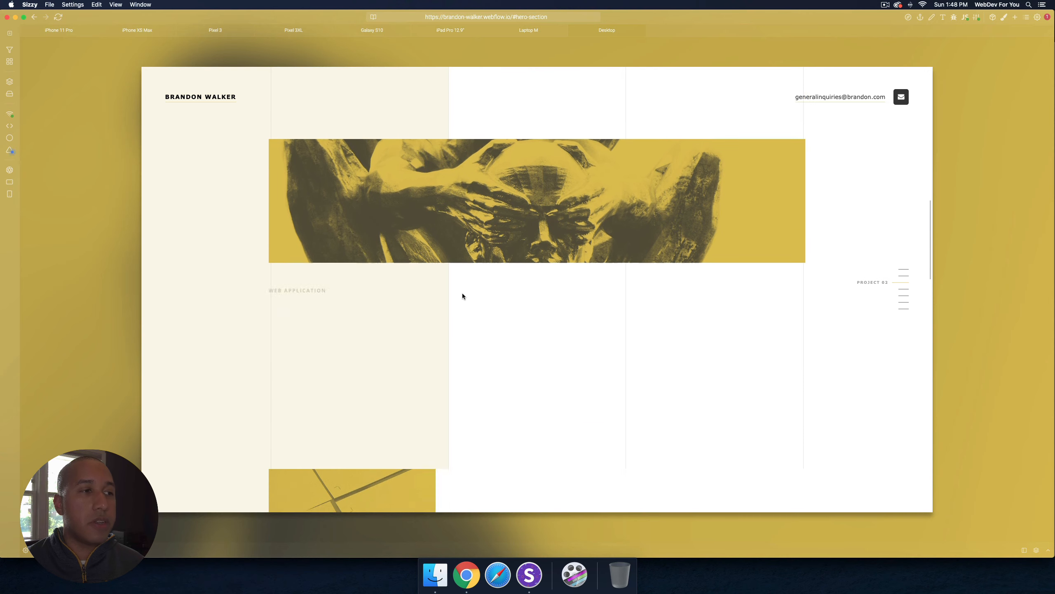
click(902, 305)
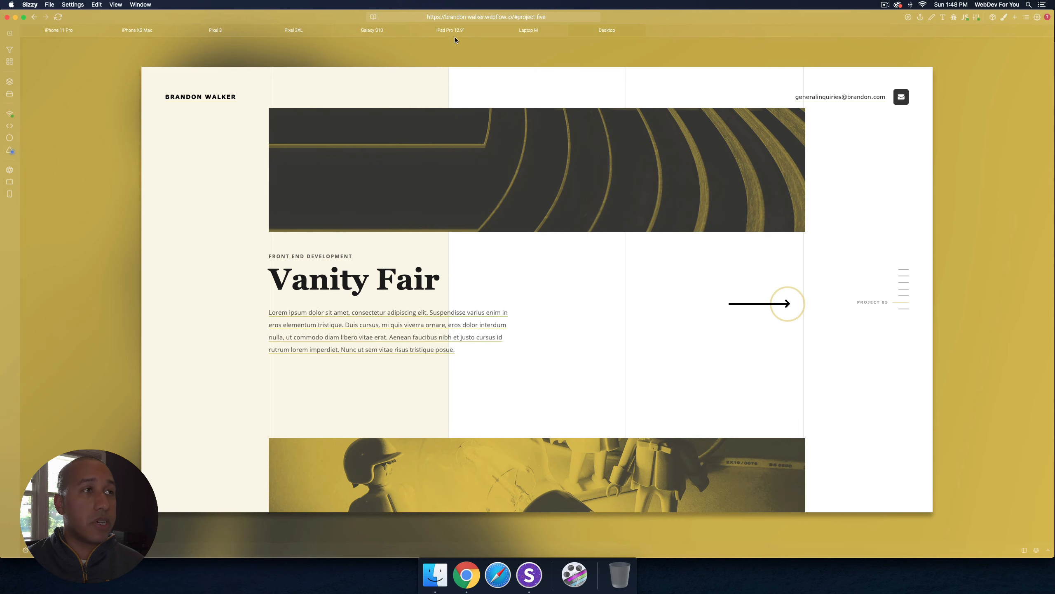
Step: Switch the preview to iPad Pro 12.9" and reload the site without the #project-five anchor in its address
click(440, 31)
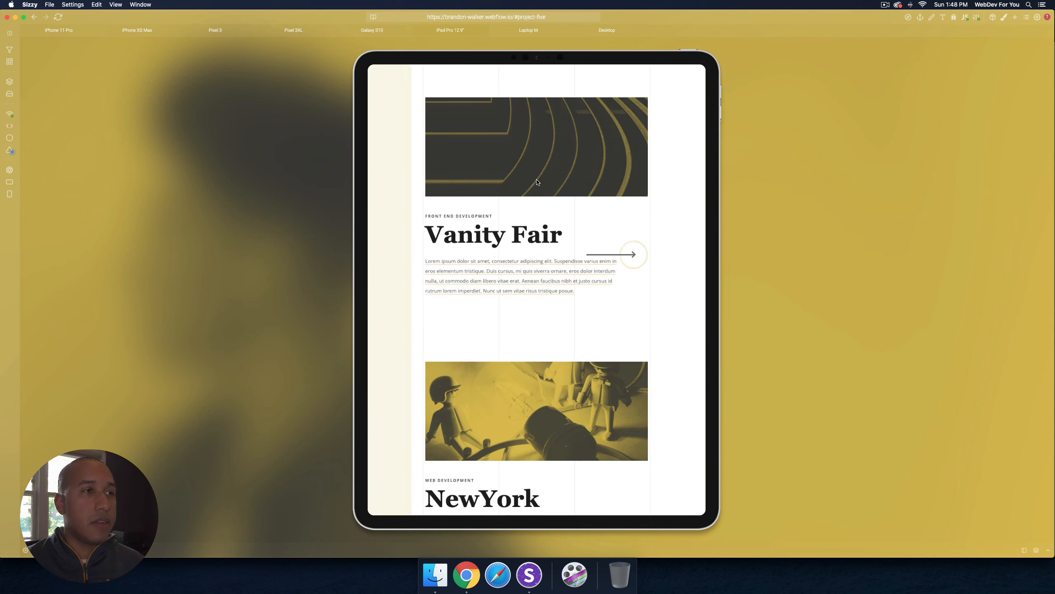
scroll(536, 177, up, 15)
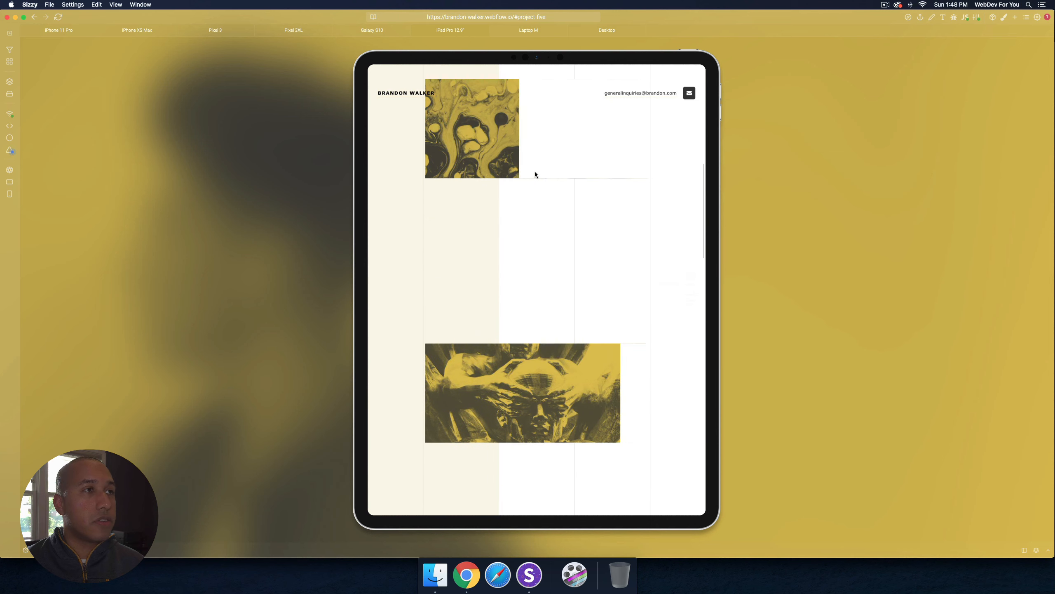
click(501, 17)
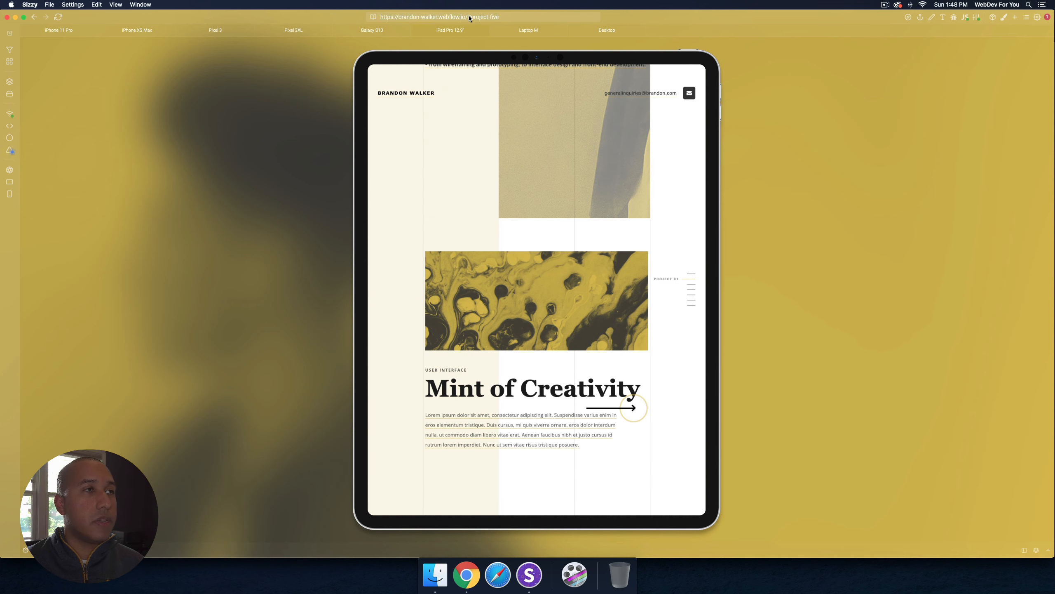
key(BackSpace)
key(Return)
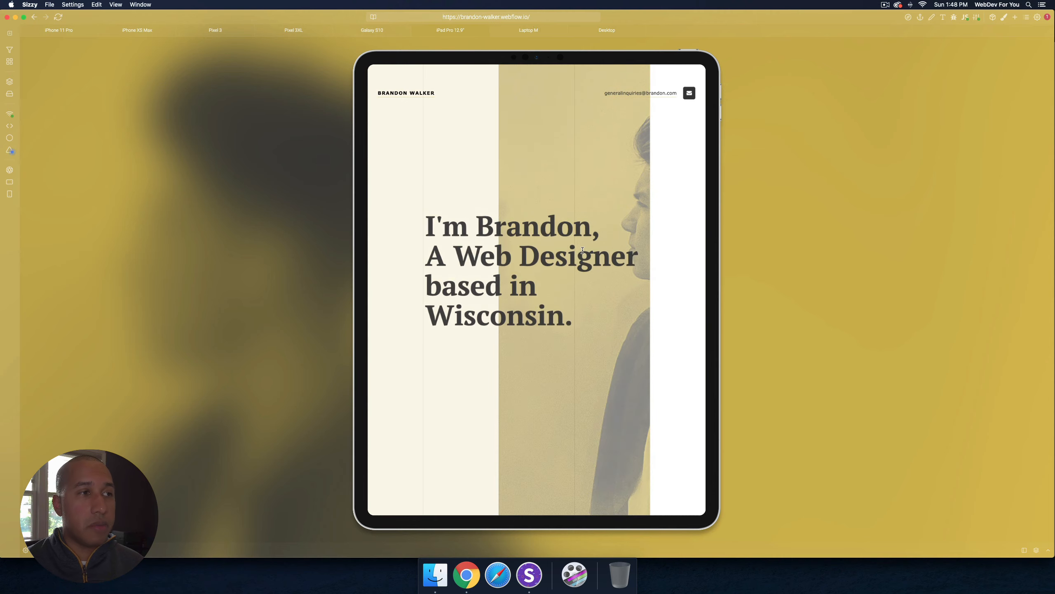
Step: Review the iPad Pro layout from the hero to the Herman Miller project and jump to Project 01
scroll(580, 263, down, 1)
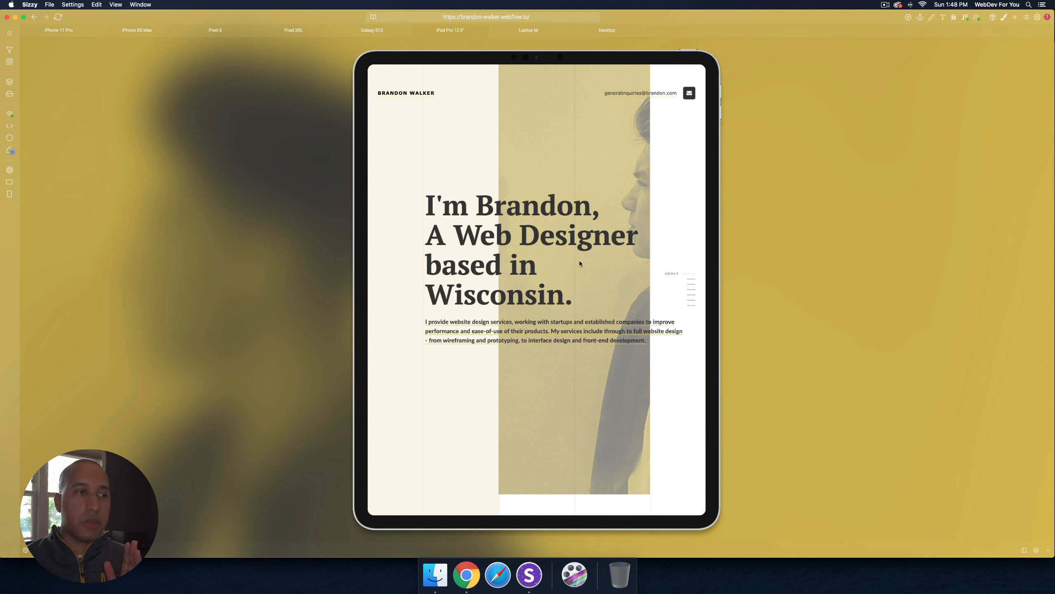
scroll(579, 261, down, 5)
scroll(574, 272, down, 3)
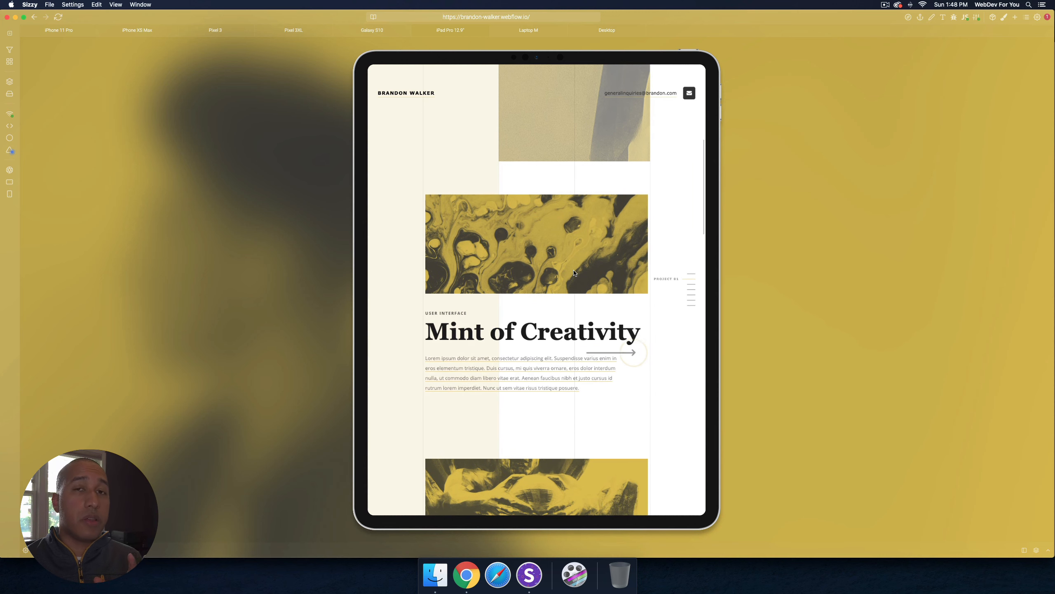
scroll(573, 269, down, 5)
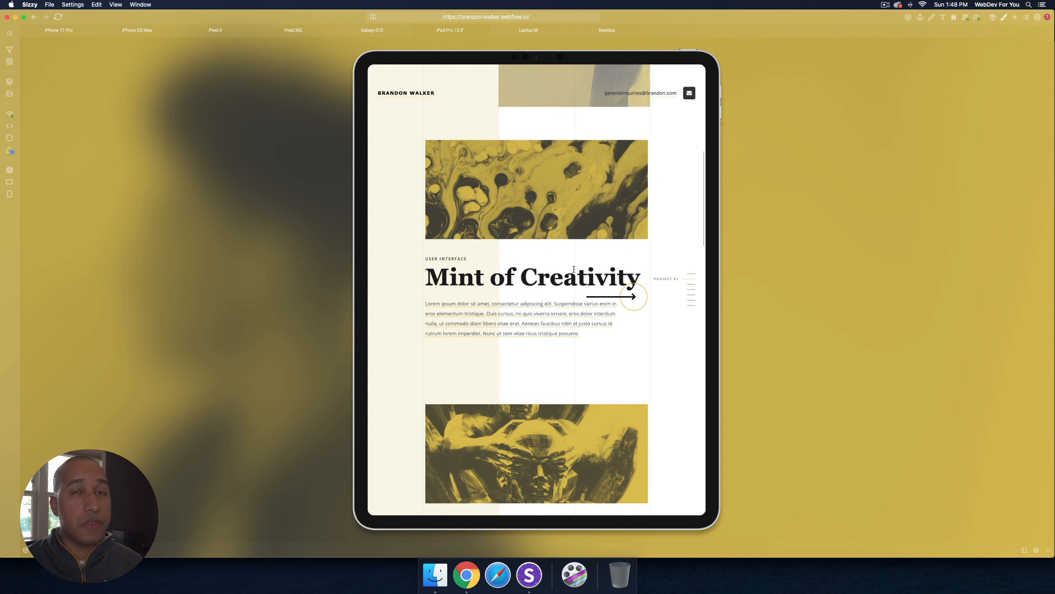
scroll(584, 260, down, 5)
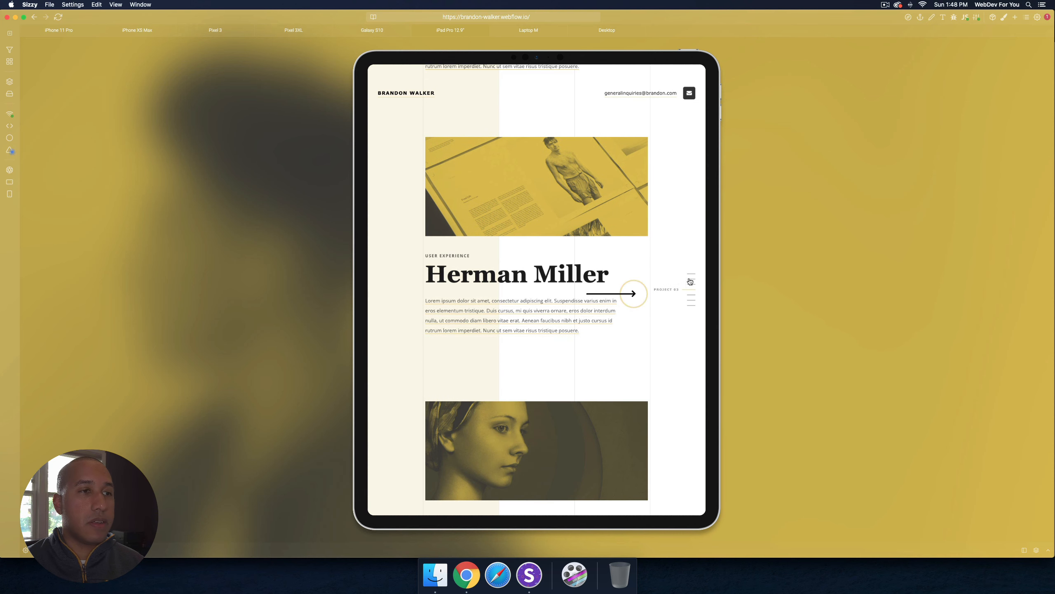
click(689, 280)
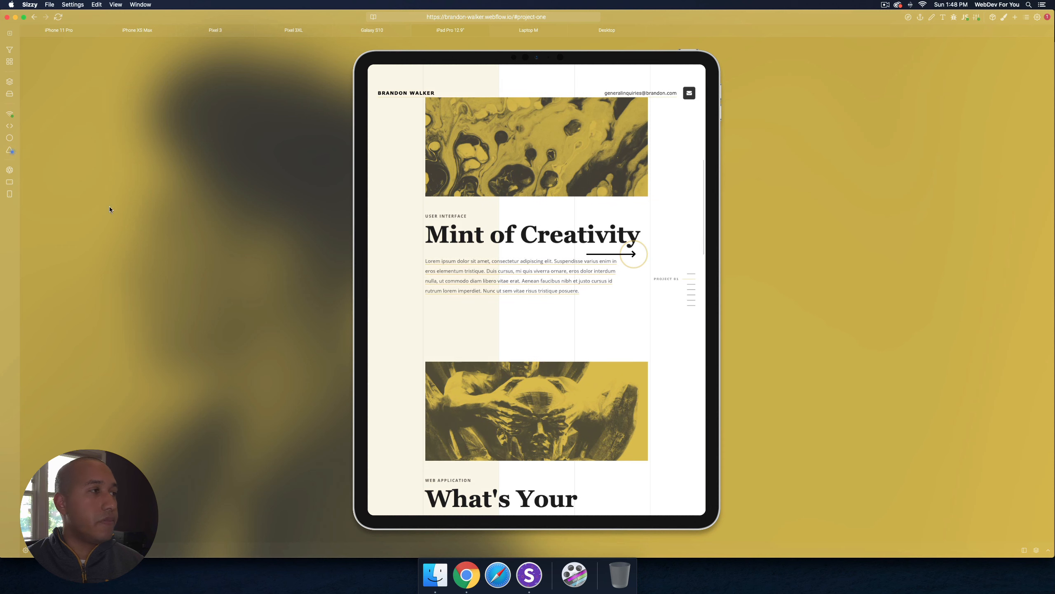
Step: Rotate the iPad Pro preview to landscape and jump between the About section and Project 04 with the side scroll indicator
click(9, 182)
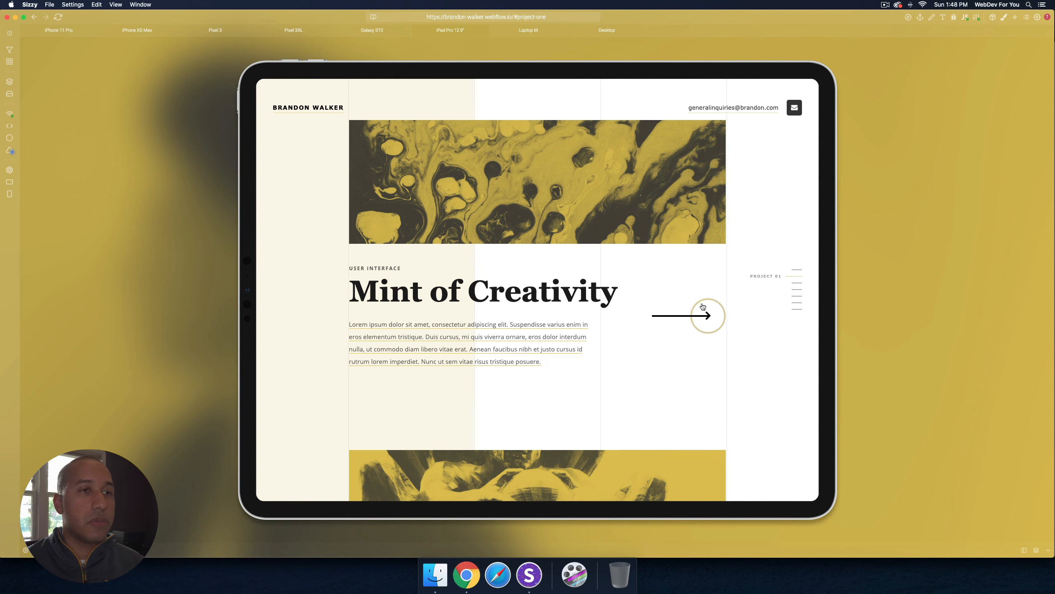
click(796, 270)
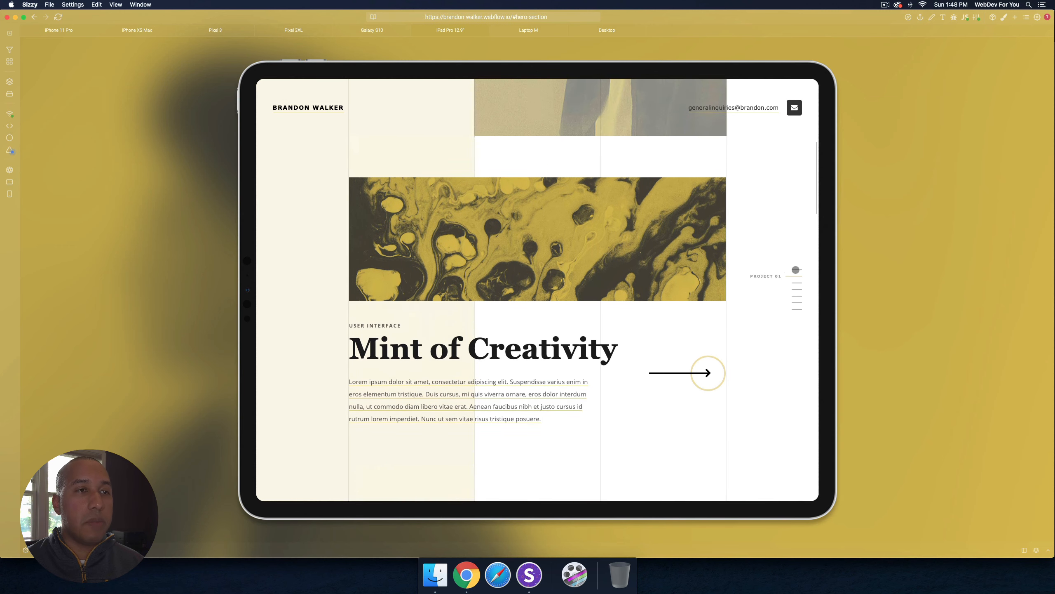
click(797, 297)
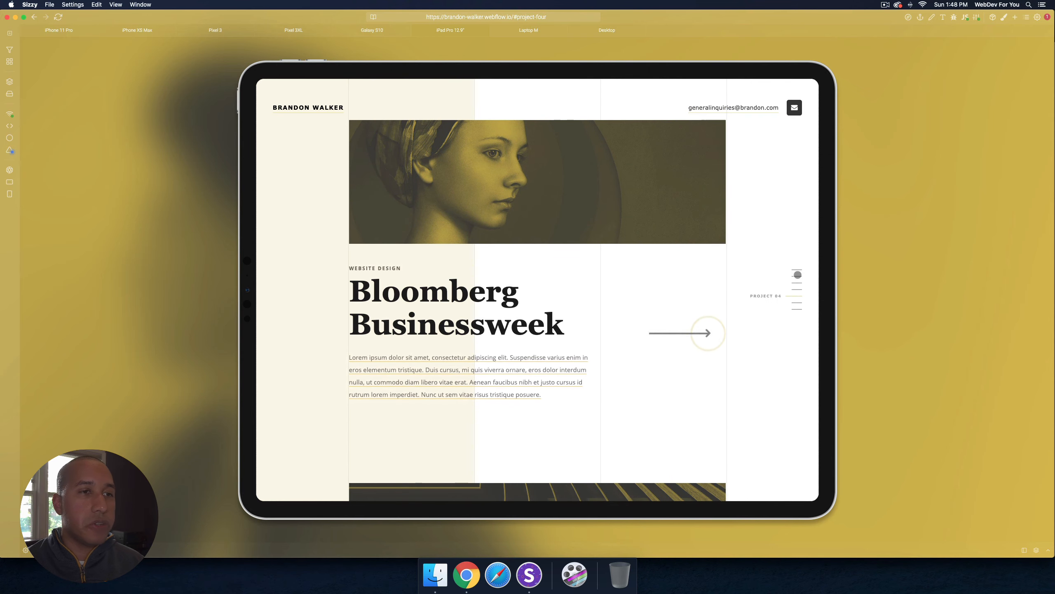
click(797, 270)
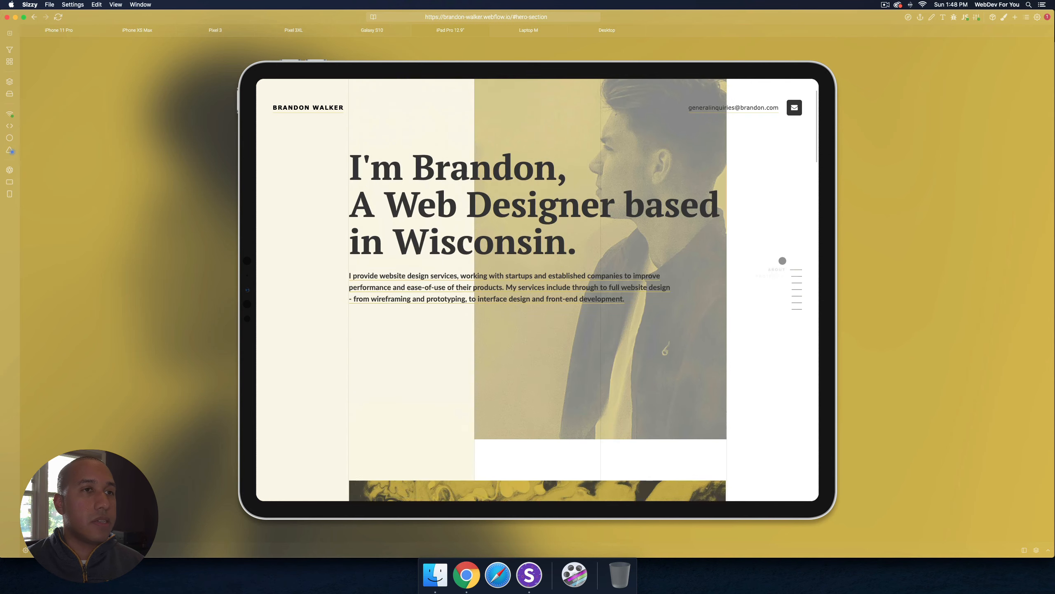
Step: Switch the preview to Galaxy S10 and review the mobile layout from the hero to the Vanity Fair project
click(9, 194)
click(374, 33)
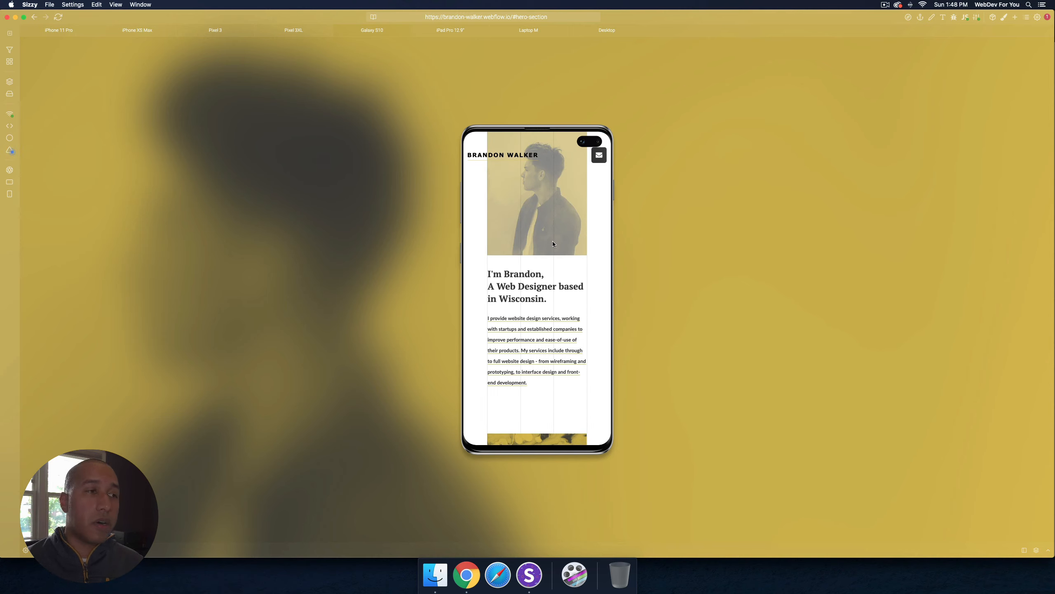
scroll(569, 262, down, 10)
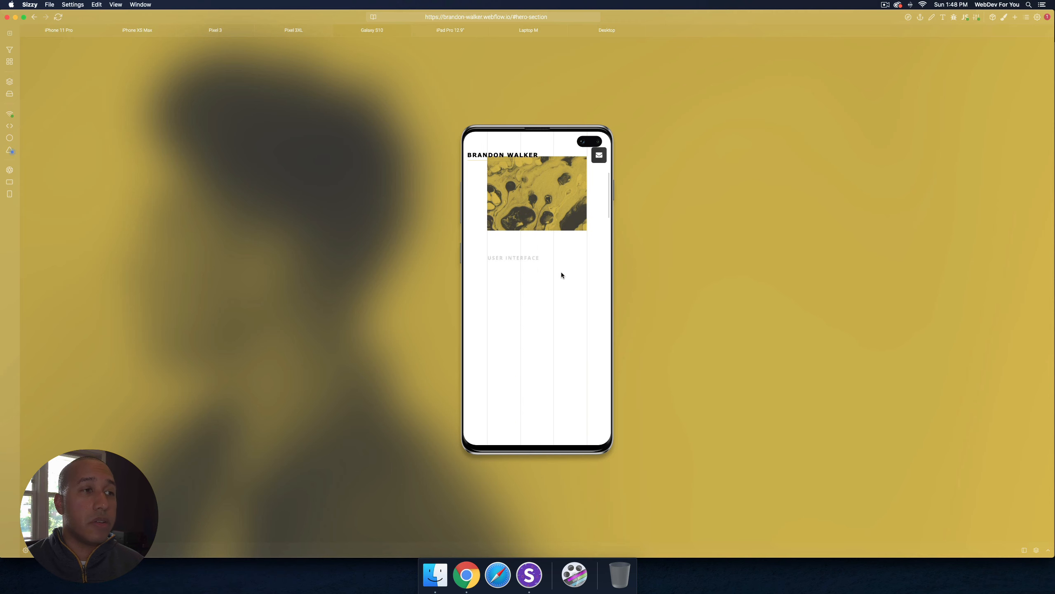
scroll(561, 274, down, 5)
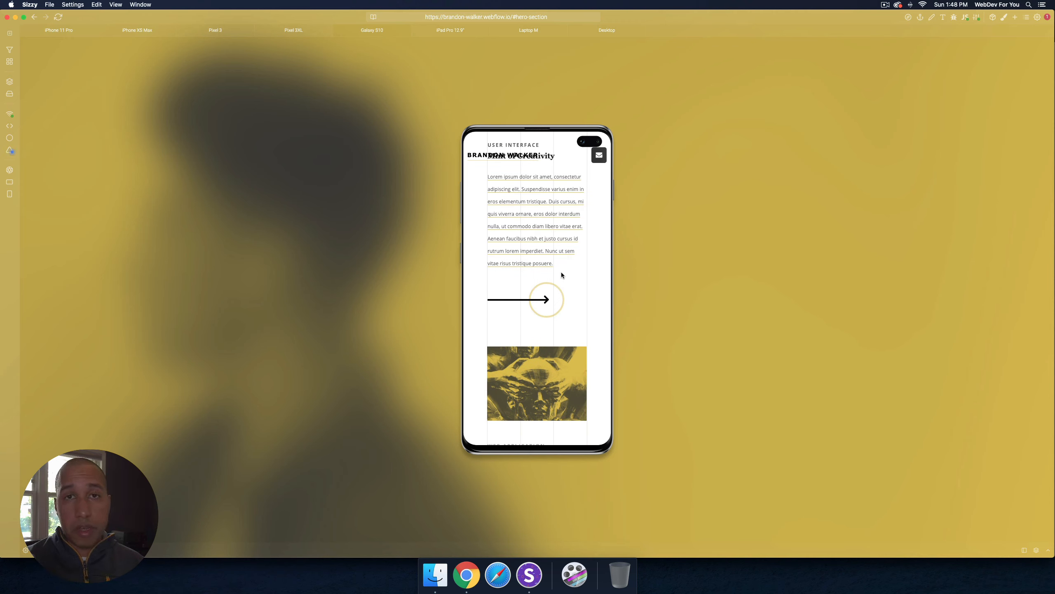
scroll(560, 273, down, 2)
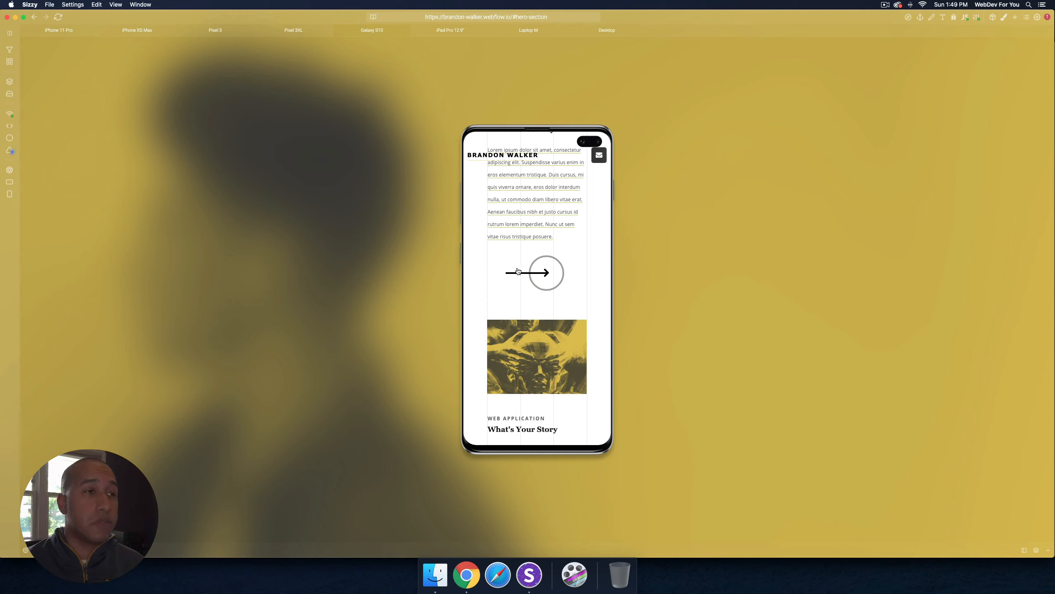
scroll(526, 285, down, 10)
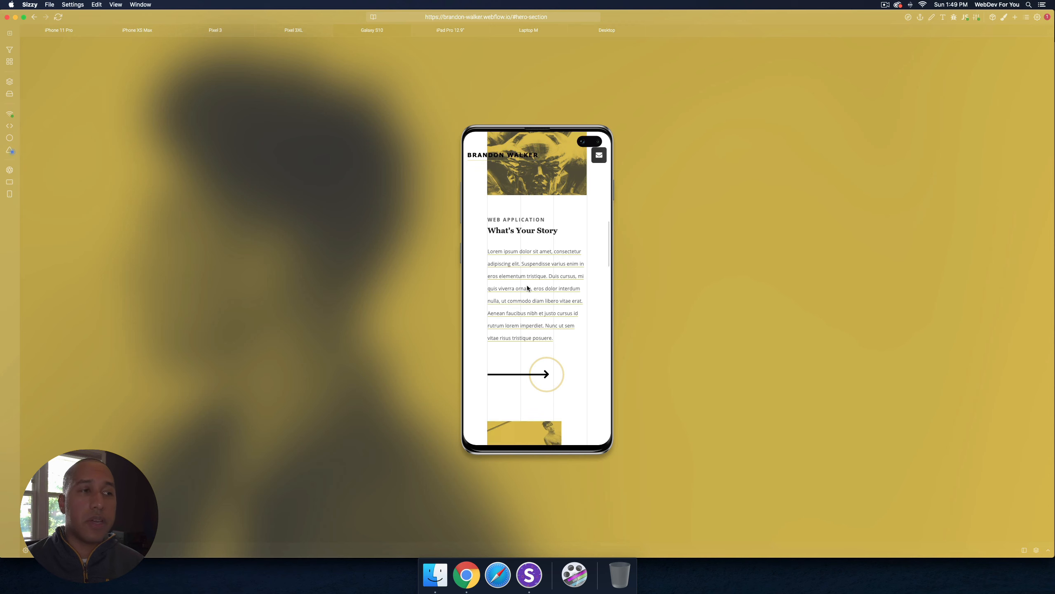
scroll(527, 285, down, 4)
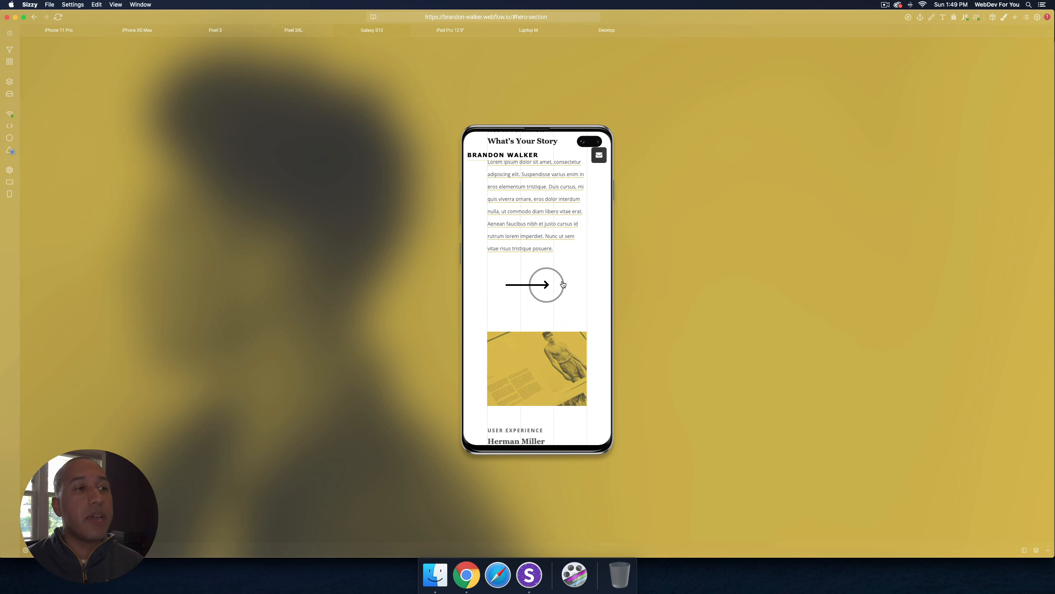
scroll(550, 284, down, 4)
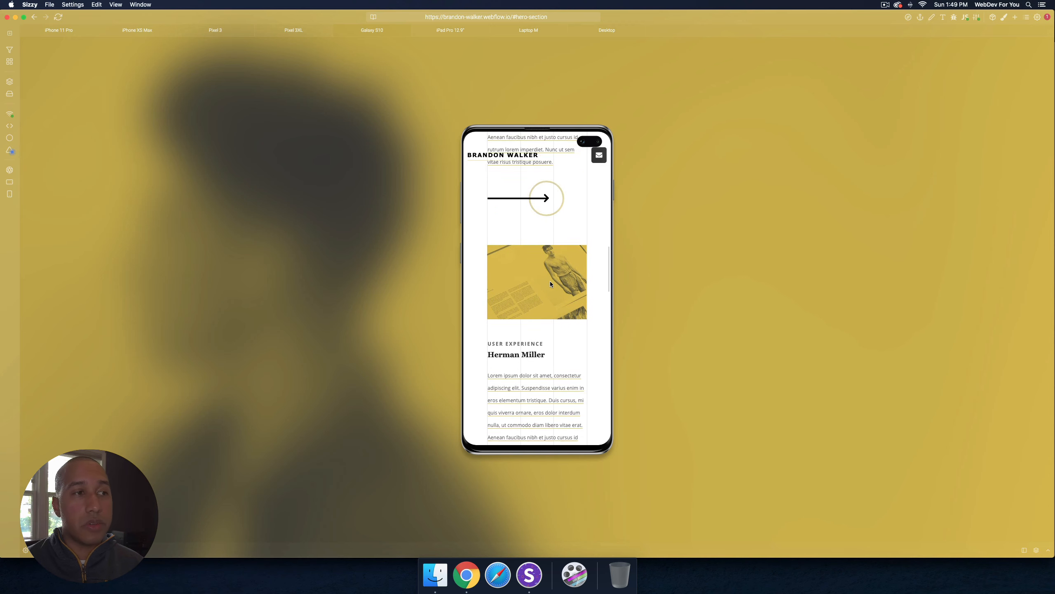
scroll(551, 284, down, 8)
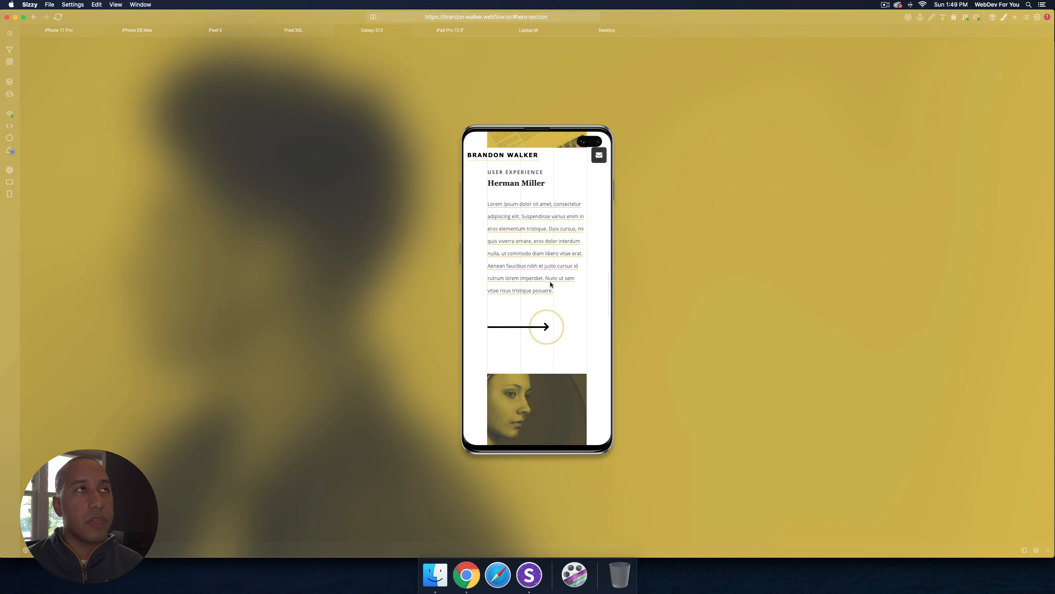
scroll(550, 284, down, 10)
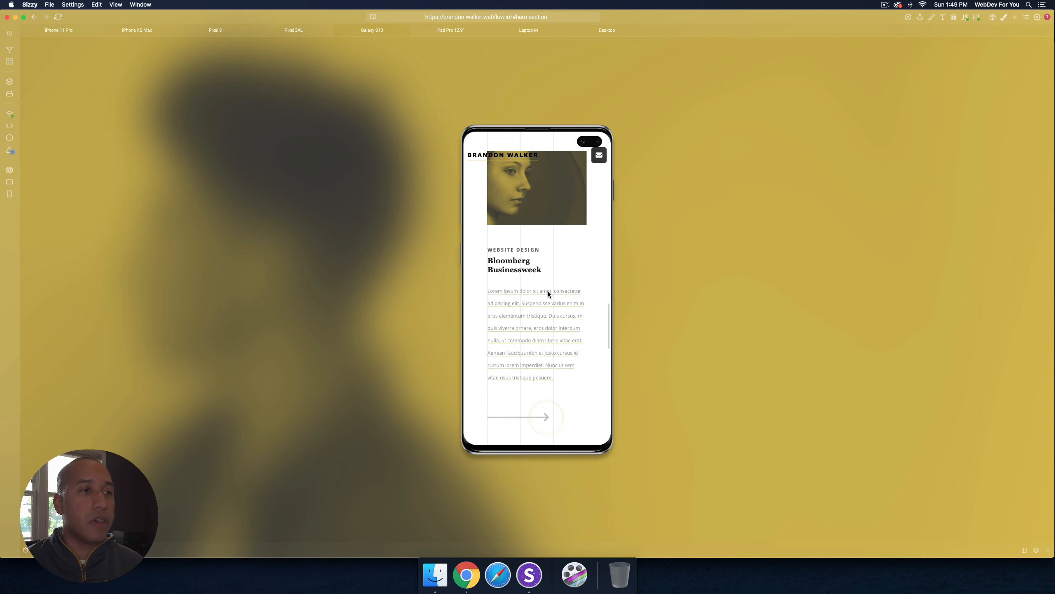
scroll(548, 294, down, 15)
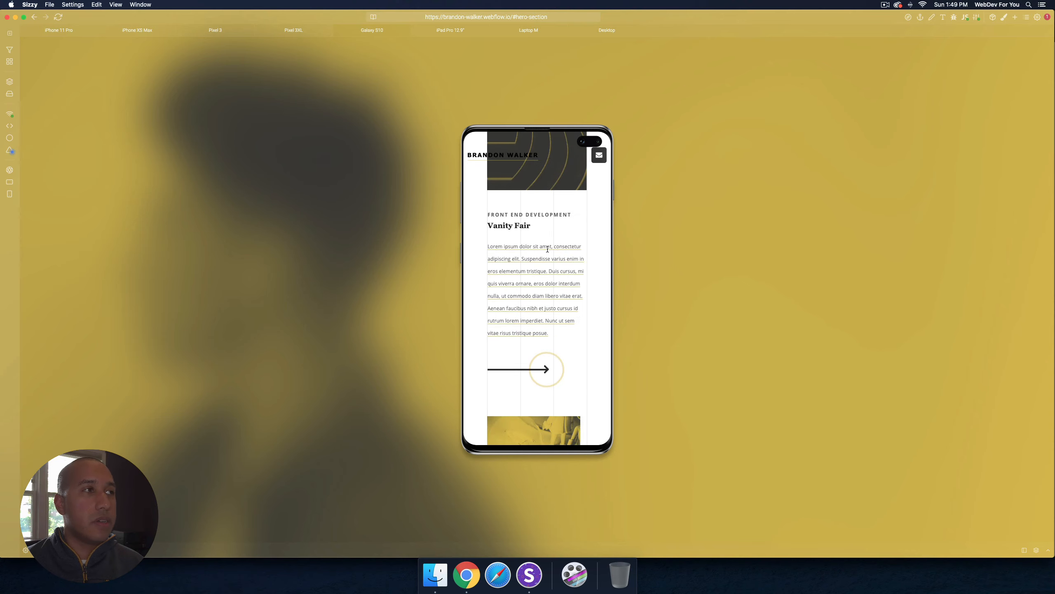
Step: Switch the preview to Pixel 3 and review the layout from the hero to the Herman Miller project
click(219, 32)
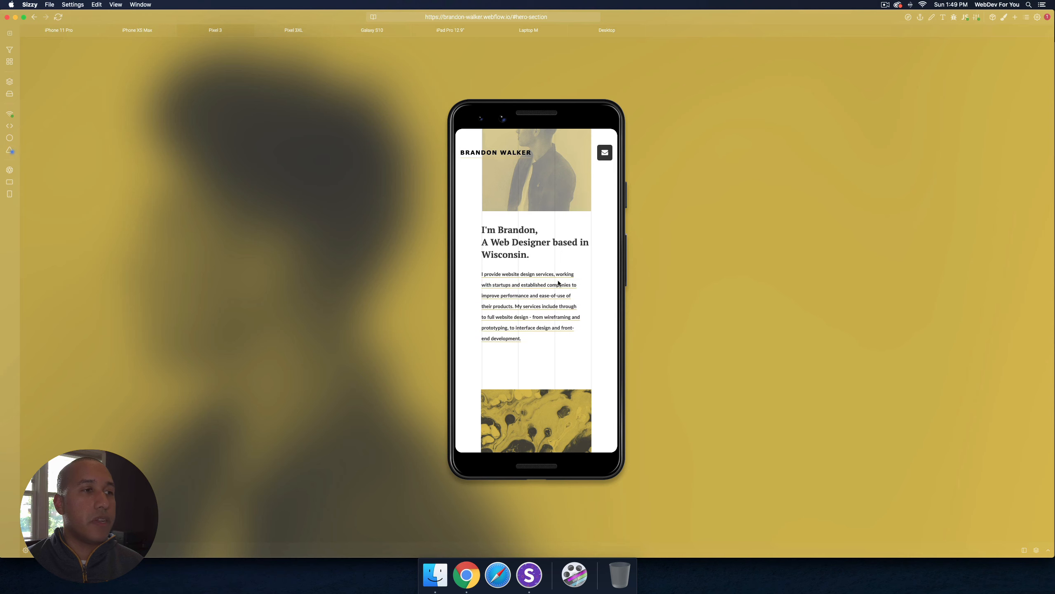
scroll(558, 280, down, 10)
scroll(558, 280, down, 10)
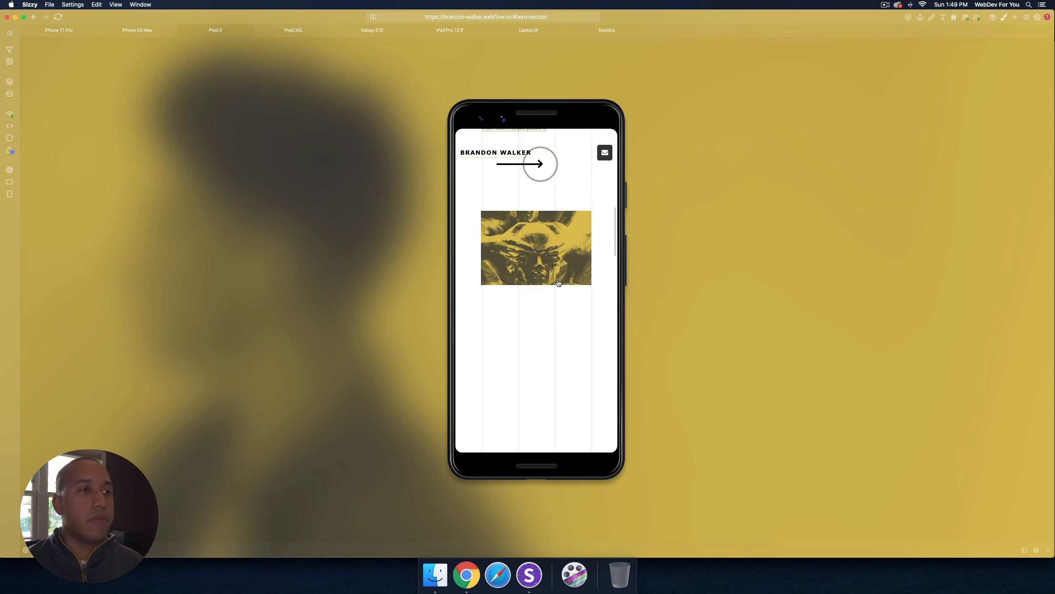
scroll(558, 282, down, 8)
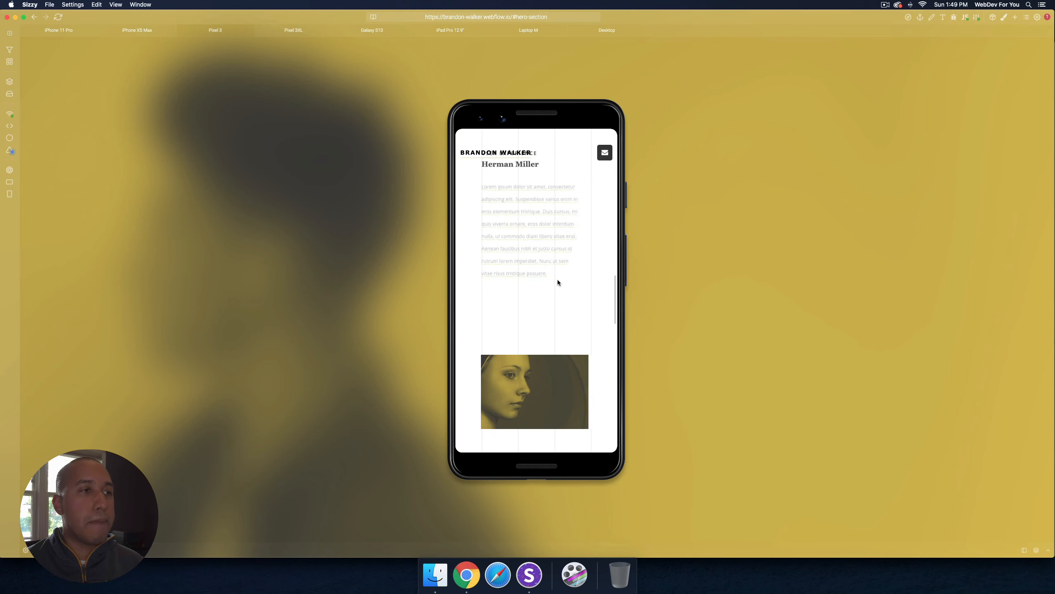
Step: Review the iPhone 11 Pro layout from the hero down to the footer, and return to the Desktop preview
click(54, 33)
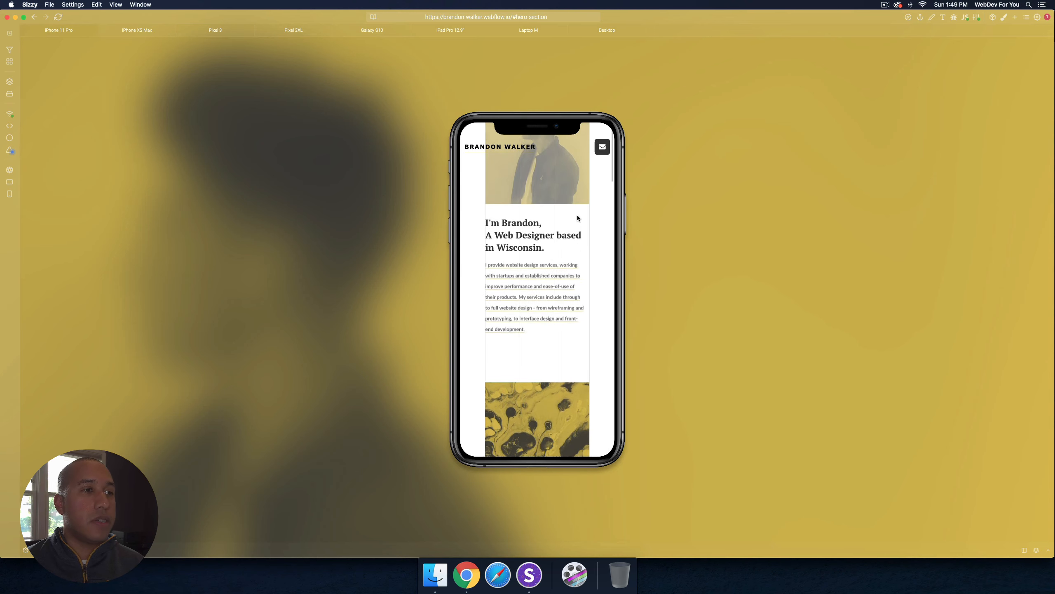
scroll(577, 214, down, 15)
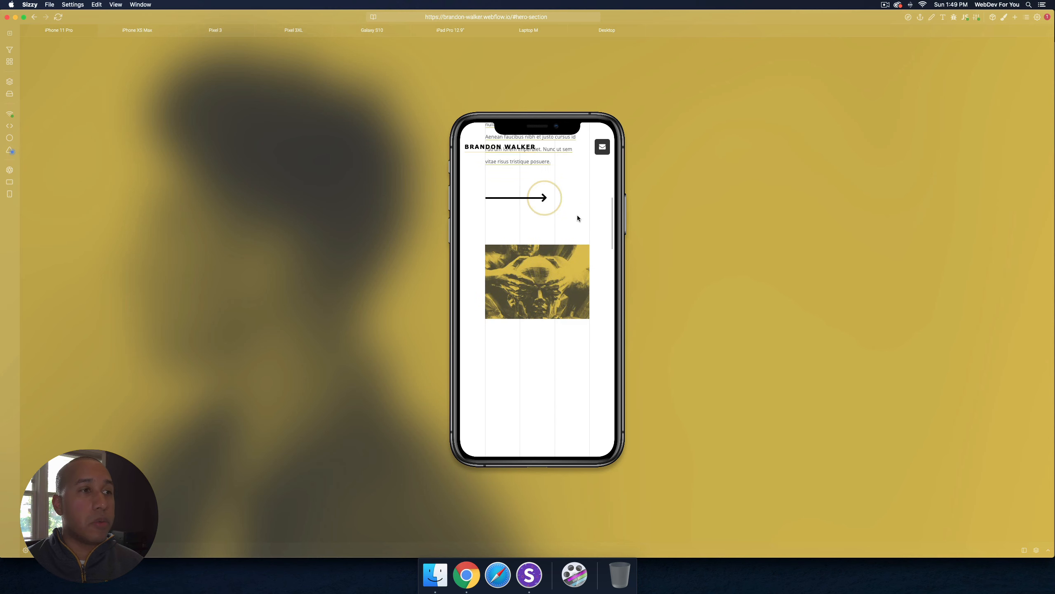
scroll(577, 214, down, 5)
scroll(576, 218, down, 3)
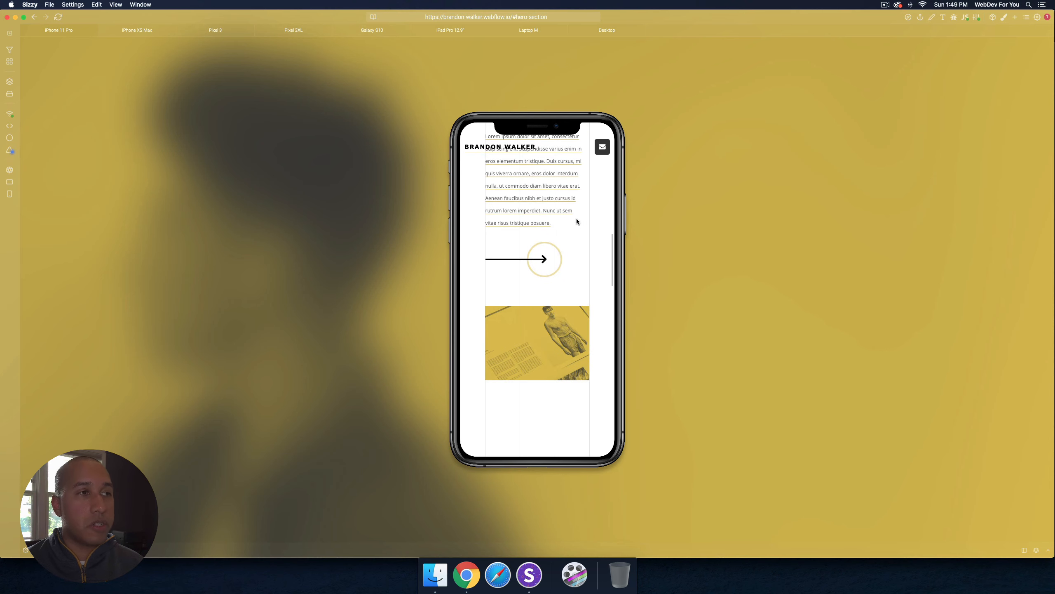
scroll(543, 218, down, 10)
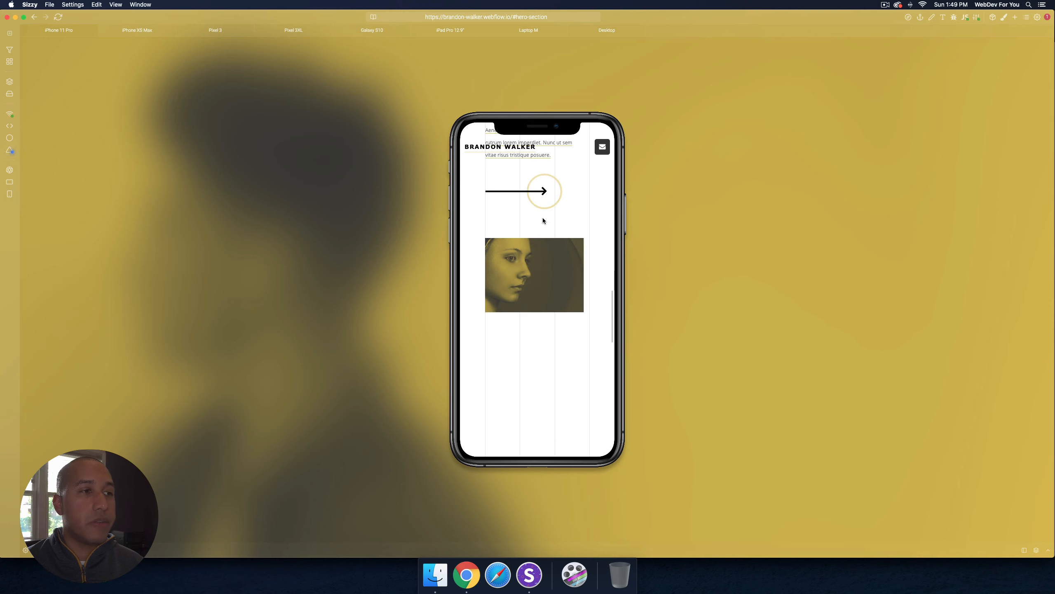
scroll(542, 221, down, 10)
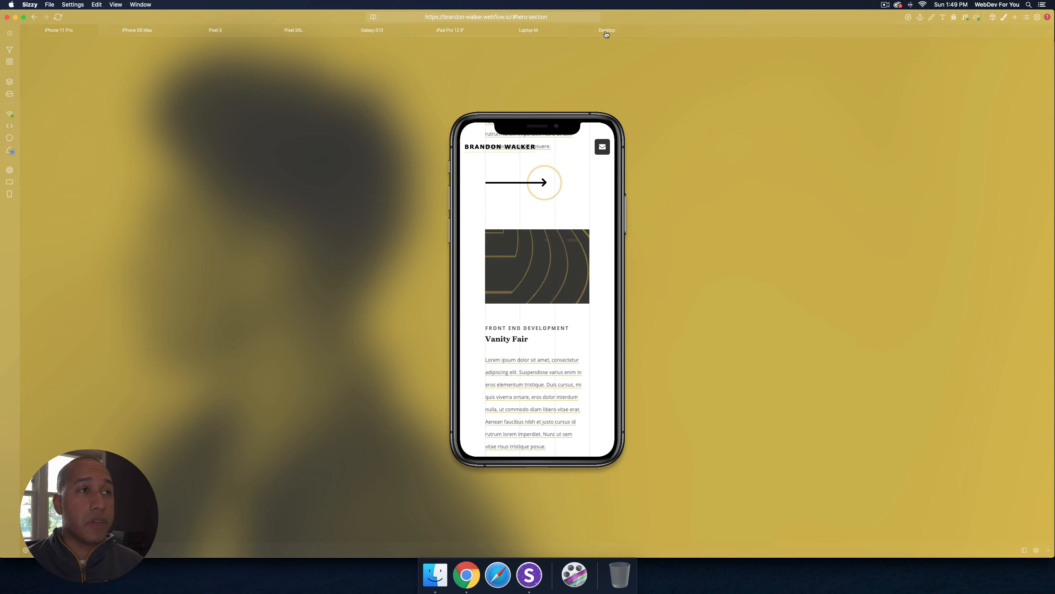
scroll(546, 196, down, 10)
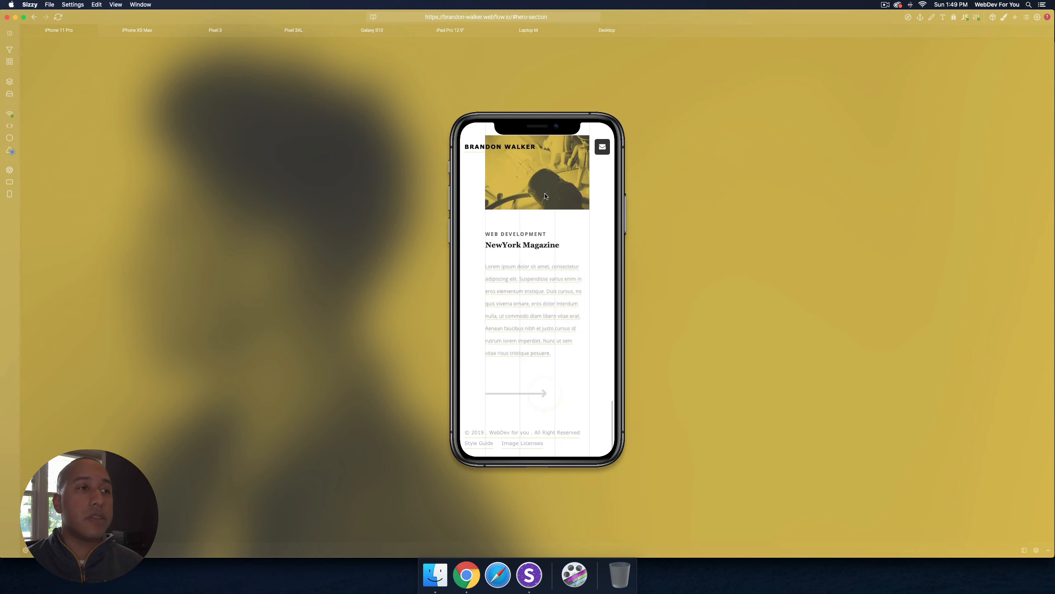
click(607, 31)
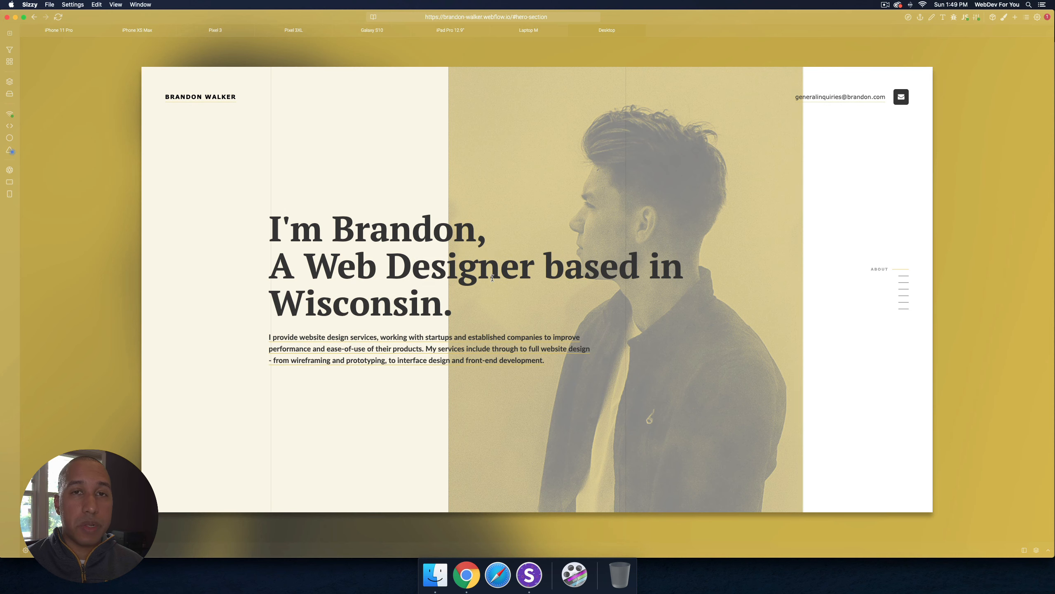
Step: Switch to the Webflow Designer in Chrome and select the hero section's H1 heading
click(470, 581)
click(78, 19)
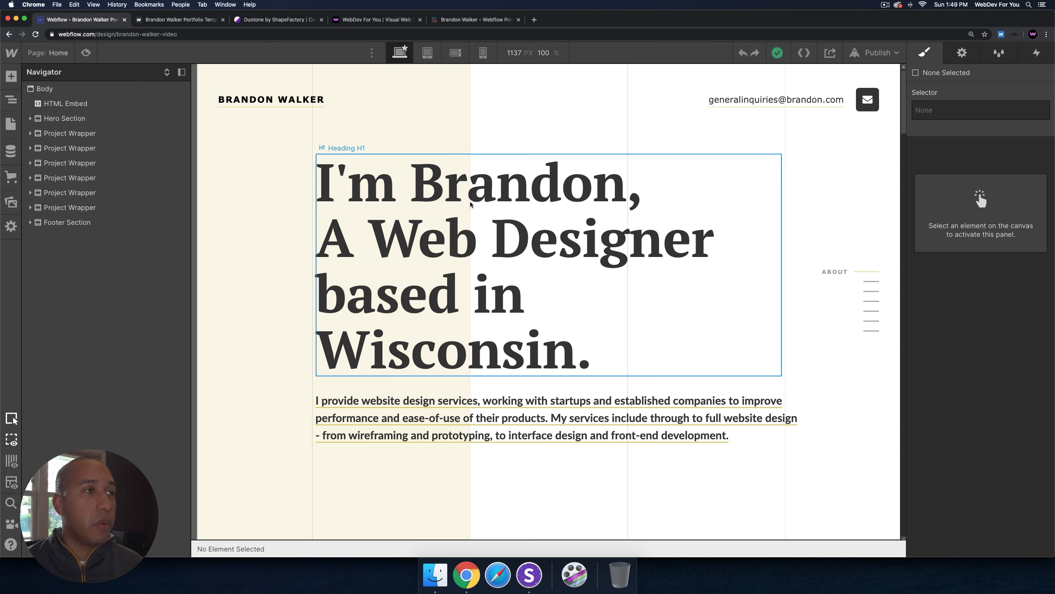
click(550, 188)
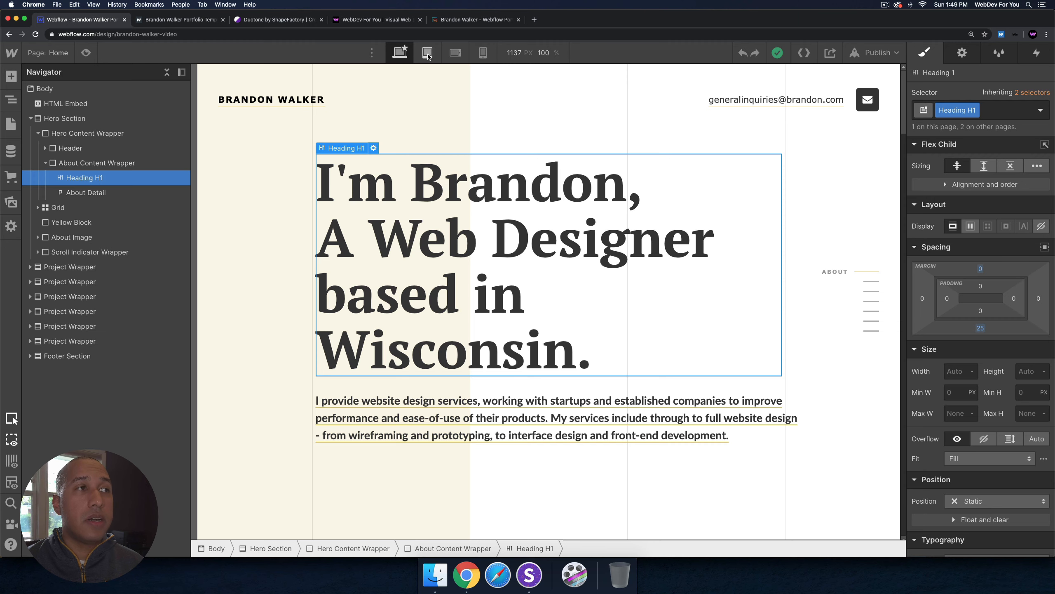
Step: View the hero section at the tablet, mobile landscape and mobile portrait breakpoints, checking the content below it in portrait
click(427, 53)
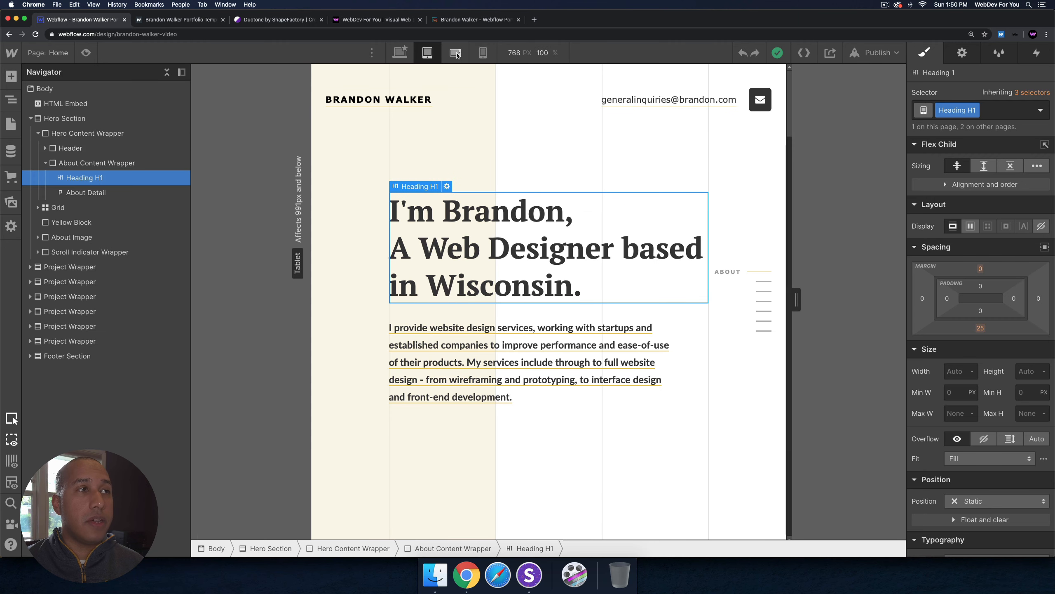
click(457, 55)
click(484, 54)
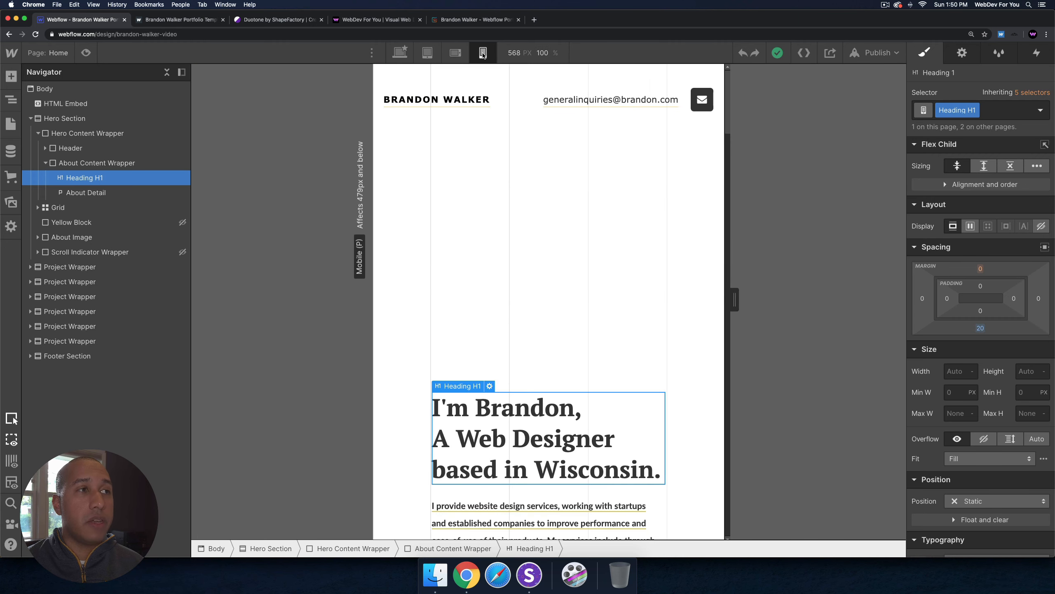
scroll(551, 260, down, 5)
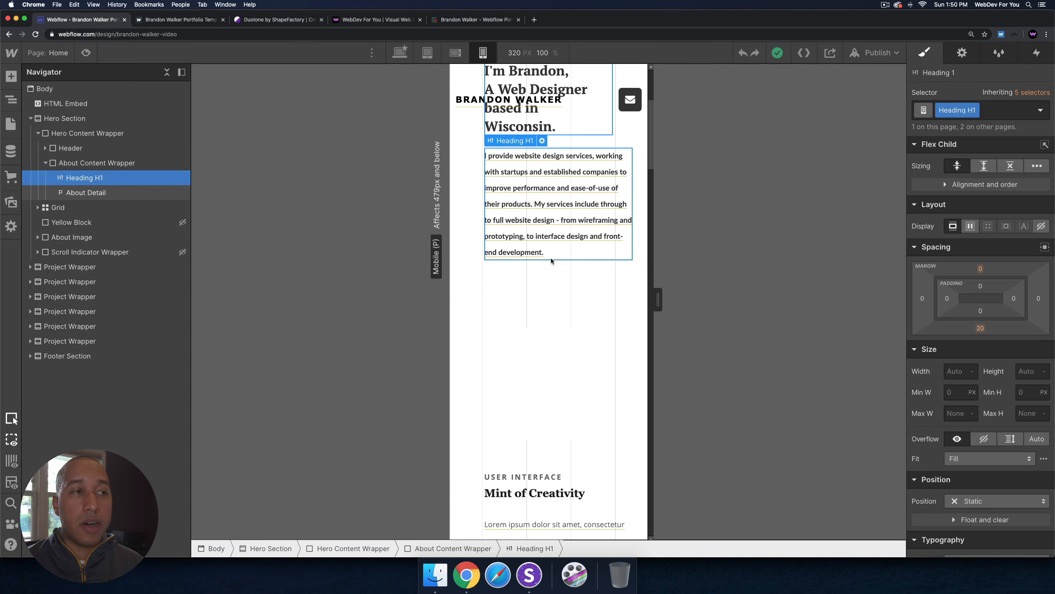
scroll(549, 212, up, 7)
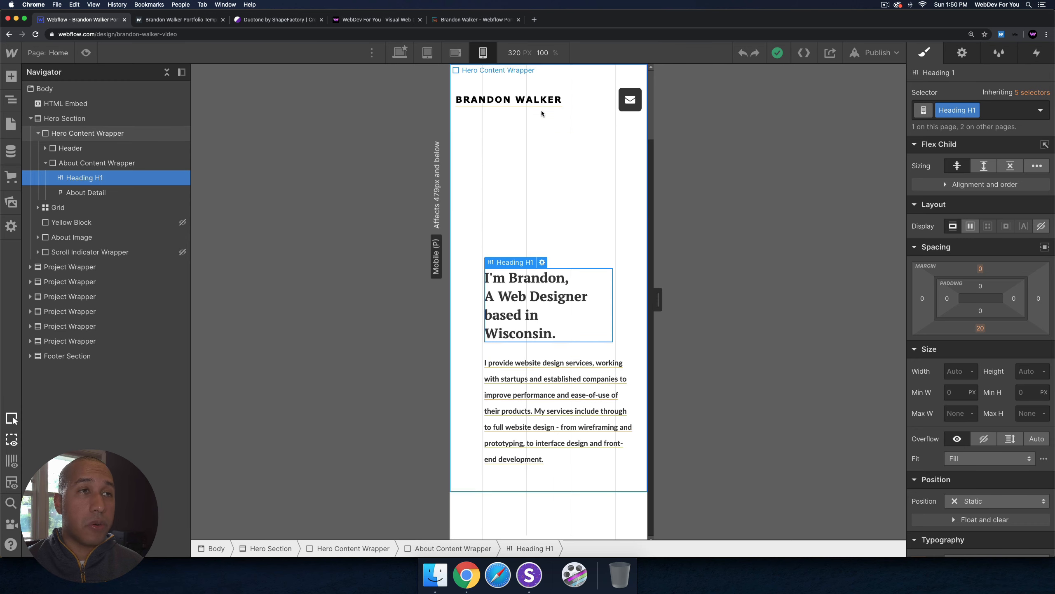
Step: Compare the hero at the desktop, tablet and both mobile breakpoints, and open the choices for adding a large breakpoint
click(426, 55)
click(400, 55)
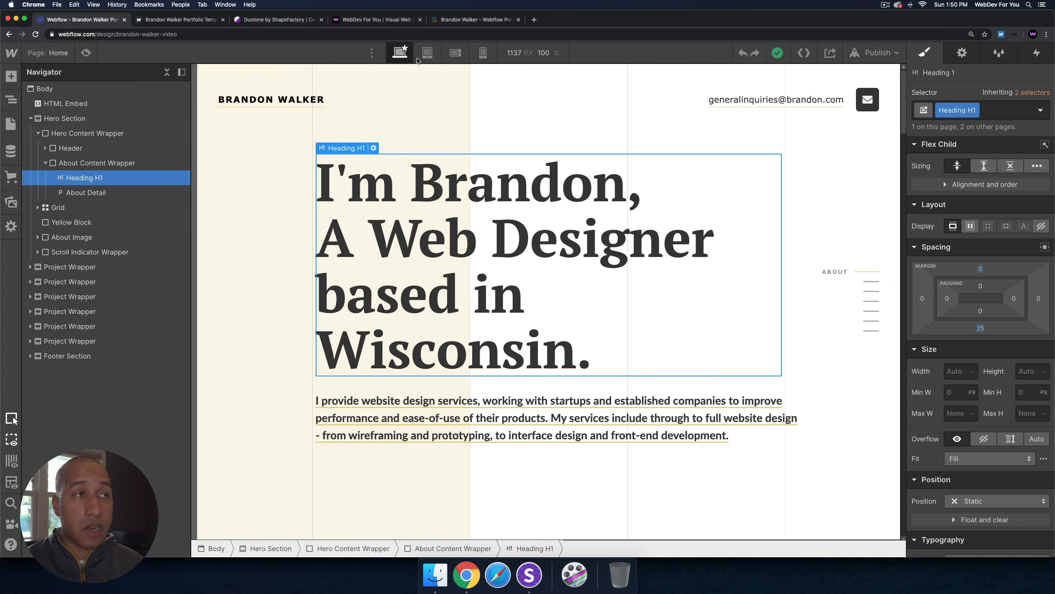
click(428, 53)
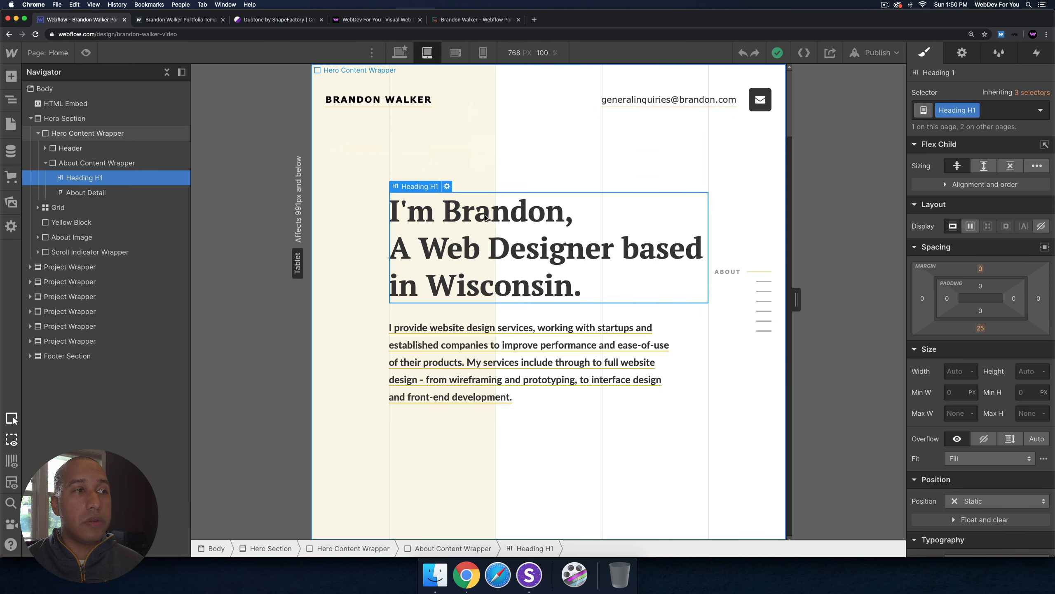
click(456, 53)
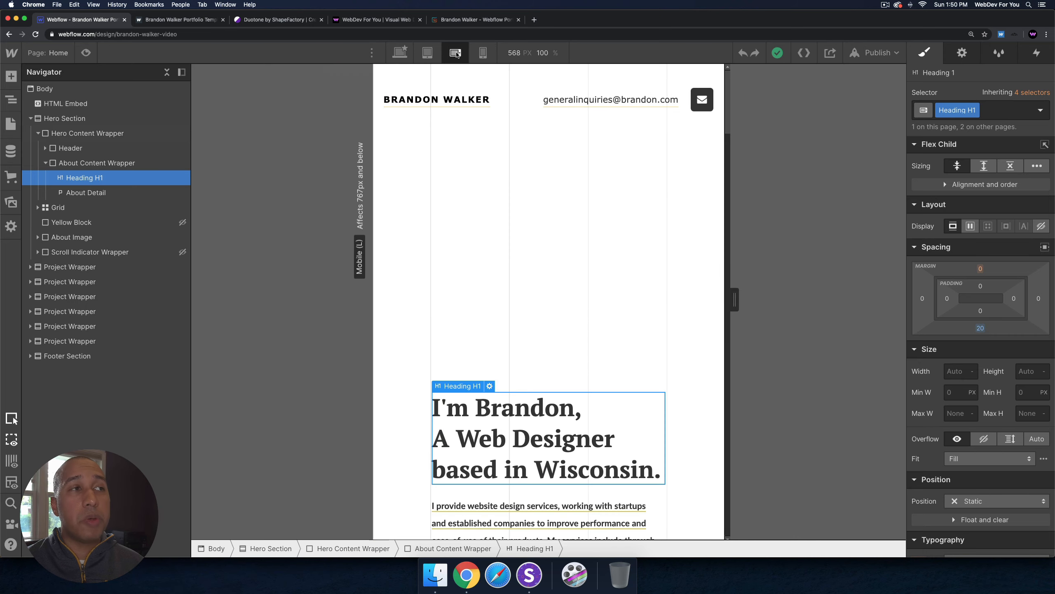
click(484, 58)
click(427, 53)
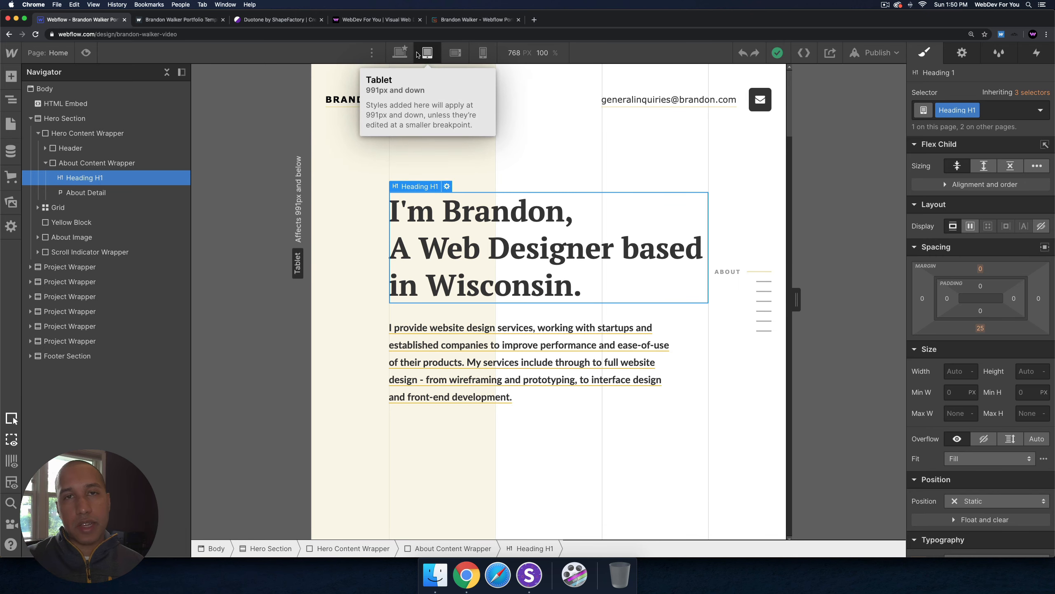
click(372, 54)
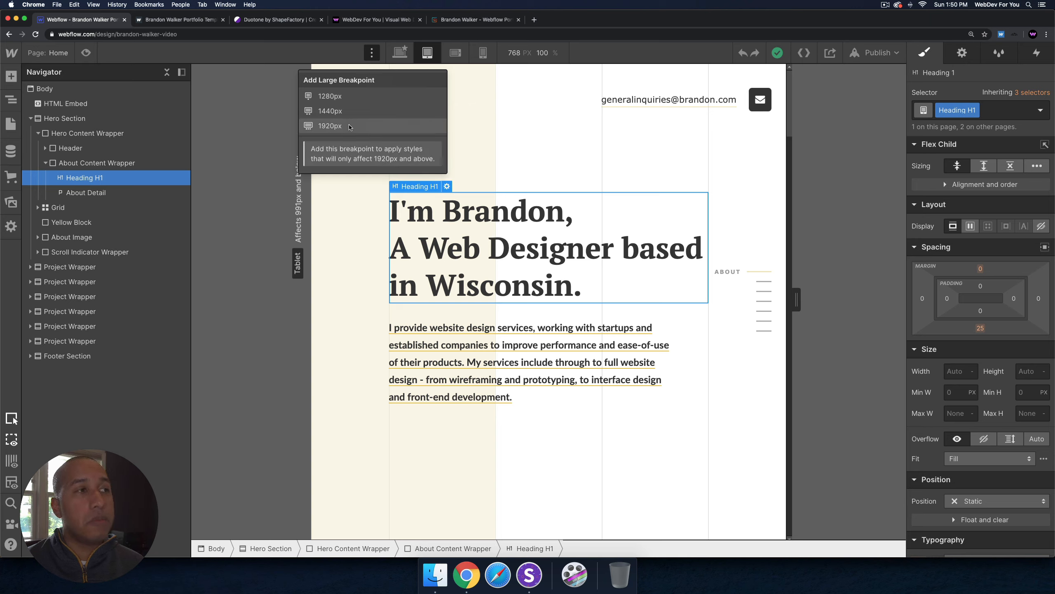
Step: Return to the desktop breakpoint and select the Hero Section with its child elements expanded
mouse_move(362, 127)
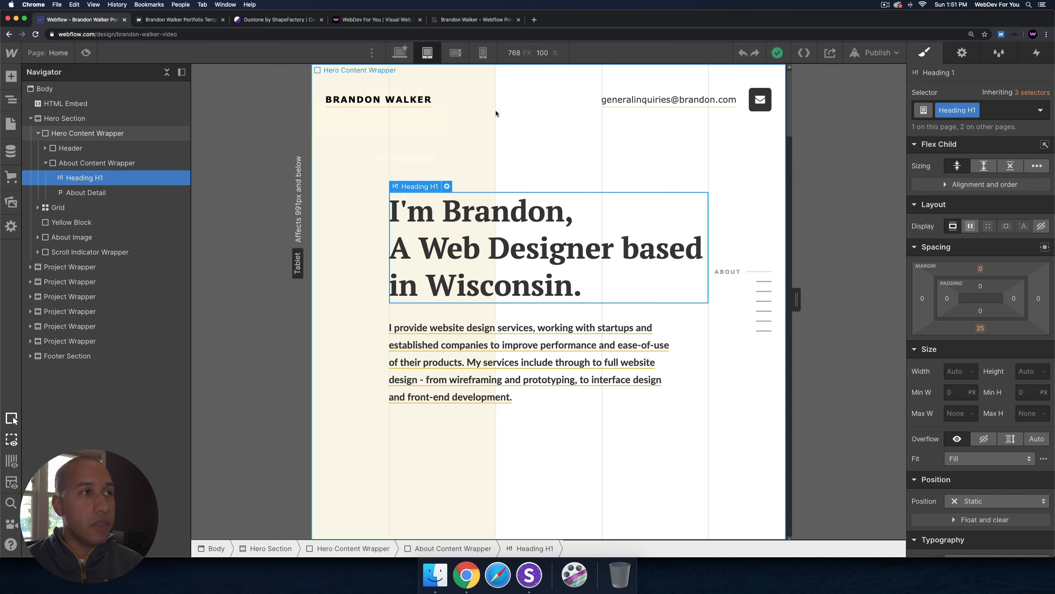
click(401, 53)
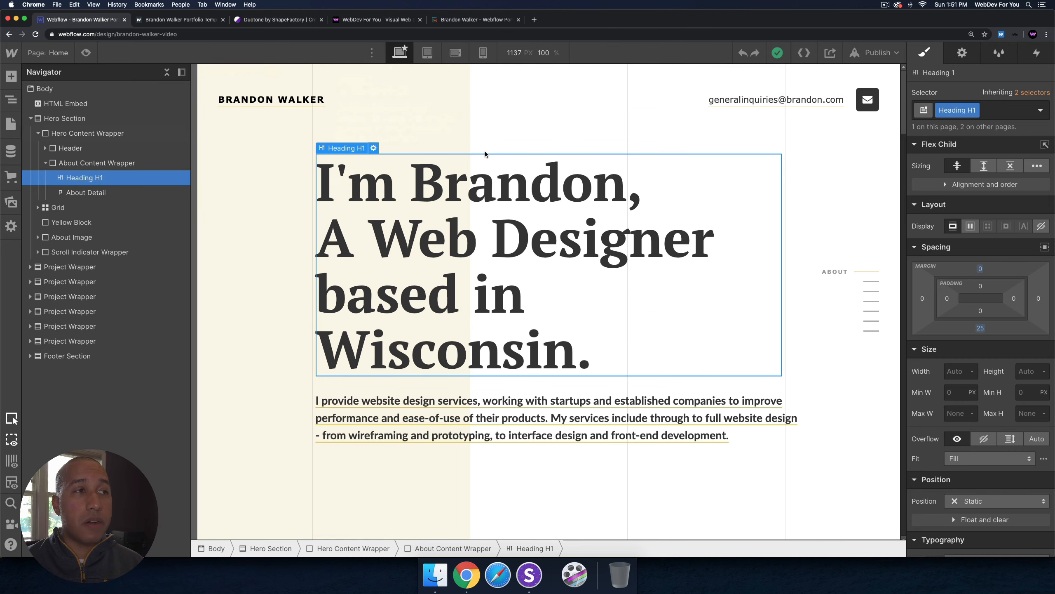
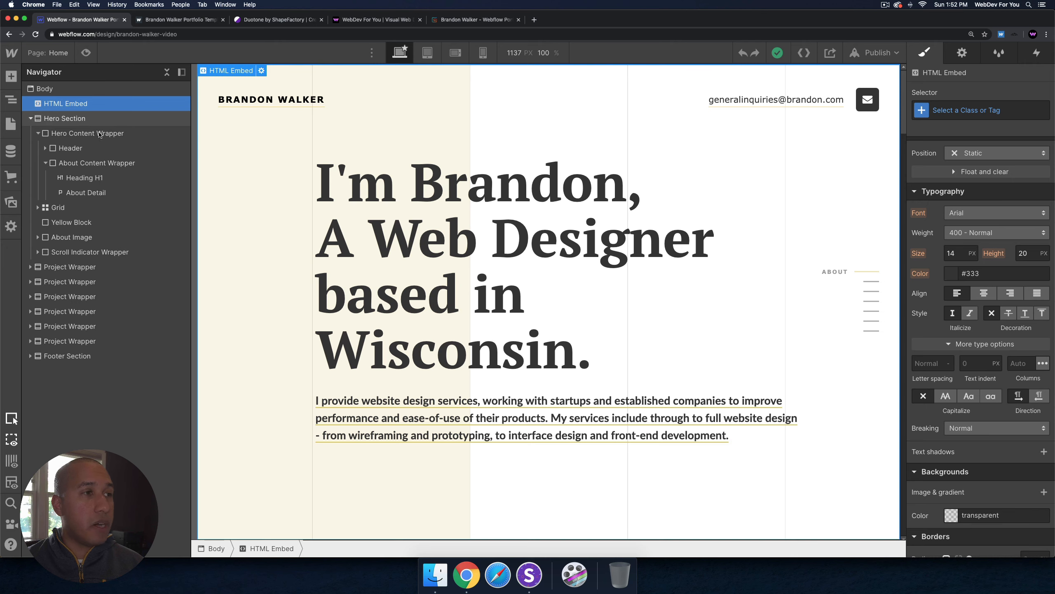
click(31, 119)
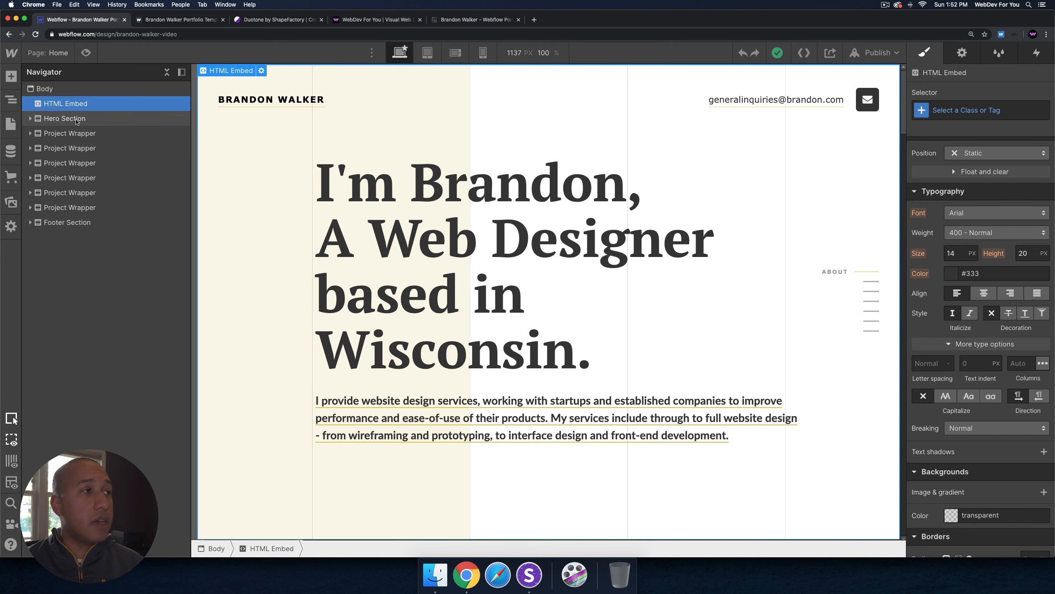
click(32, 119)
click(30, 119)
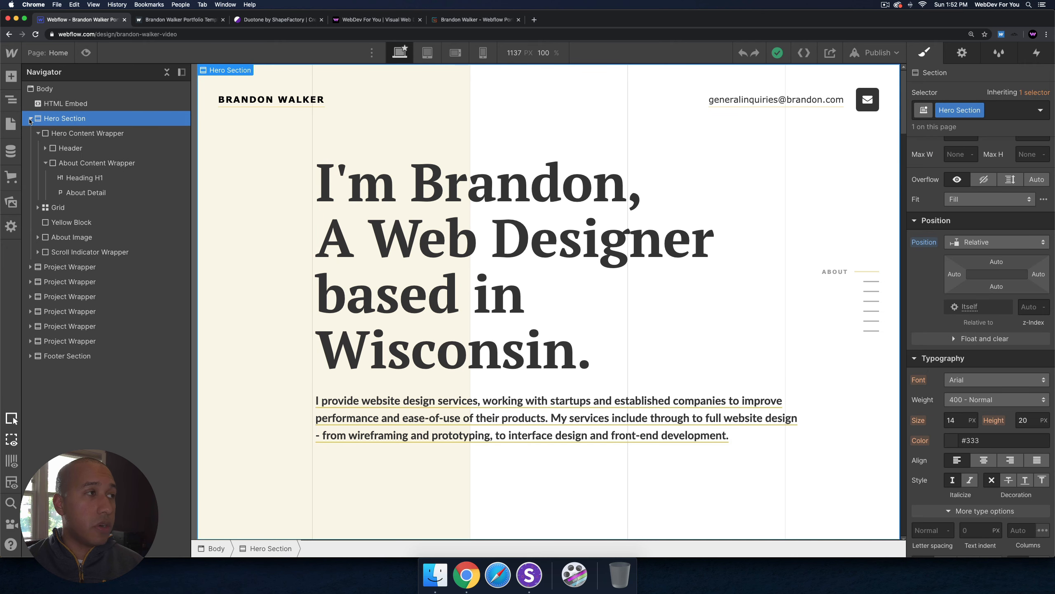
Step: Inspect the Hero Content Wrapper and its Header, including the Header's child elements
click(67, 133)
click(70, 148)
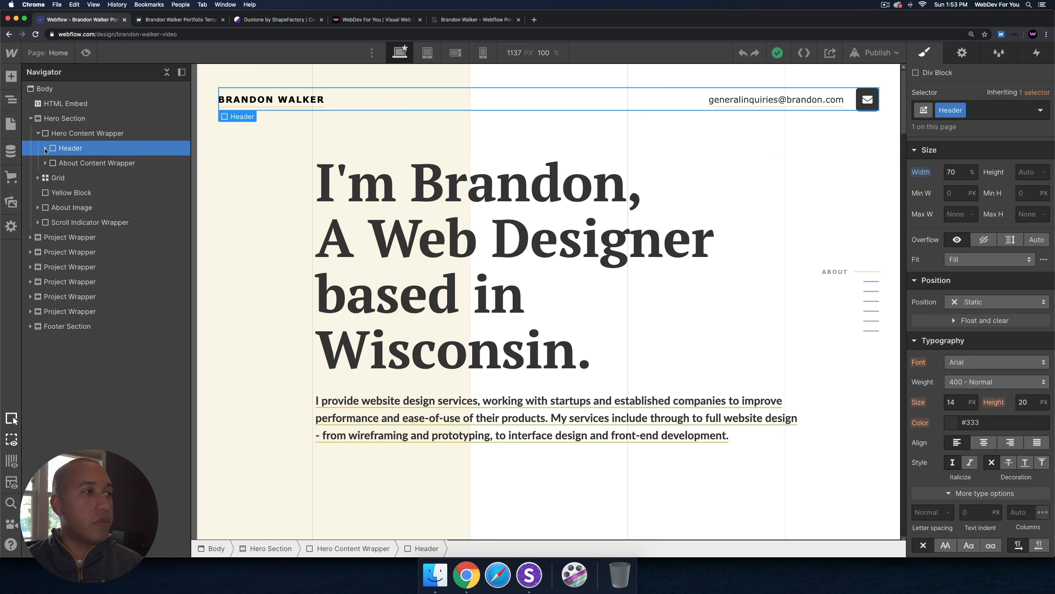
click(45, 149)
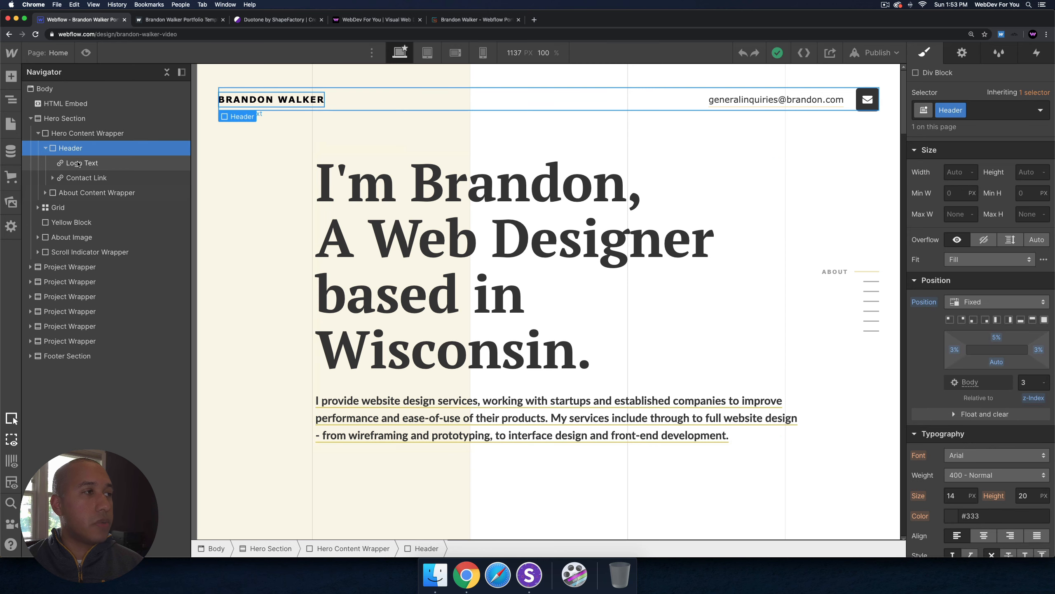
click(45, 148)
click(79, 134)
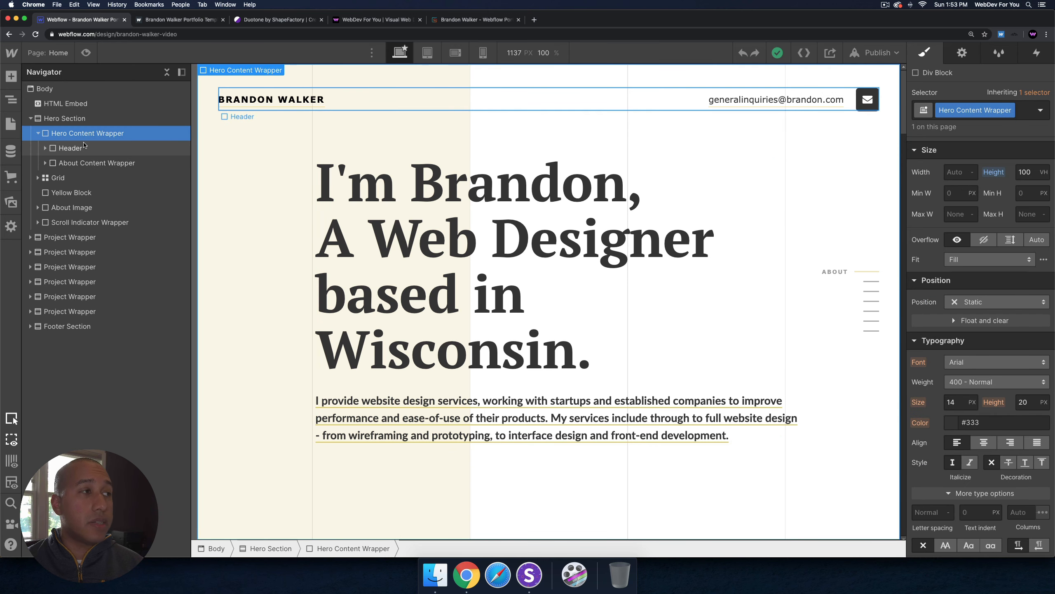
Step: Inspect the column and row settings of the hero section's Grid, and close the grid editor
click(64, 178)
click(38, 133)
click(978, 246)
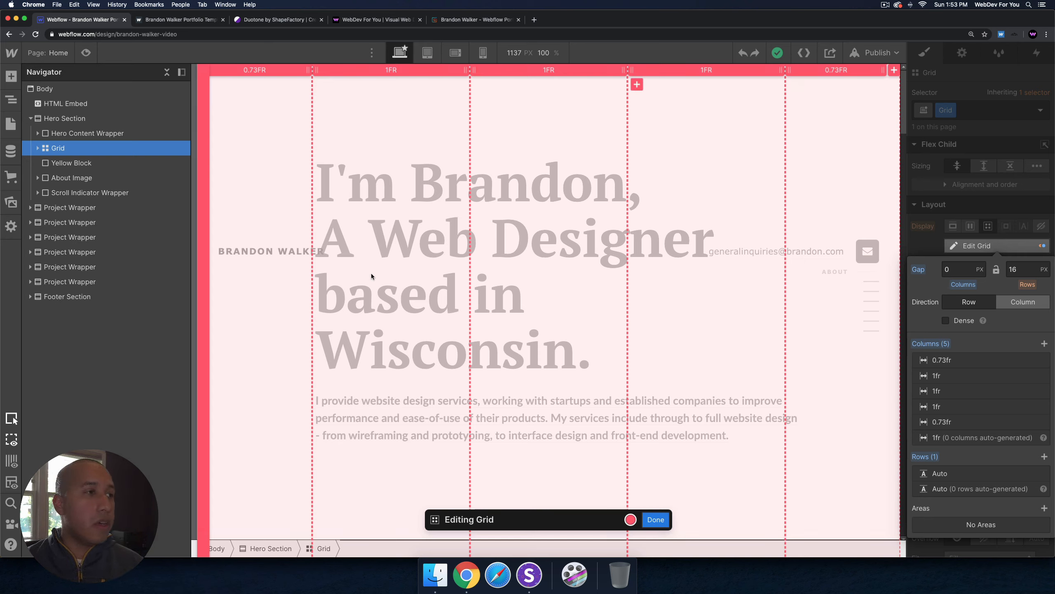
click(655, 520)
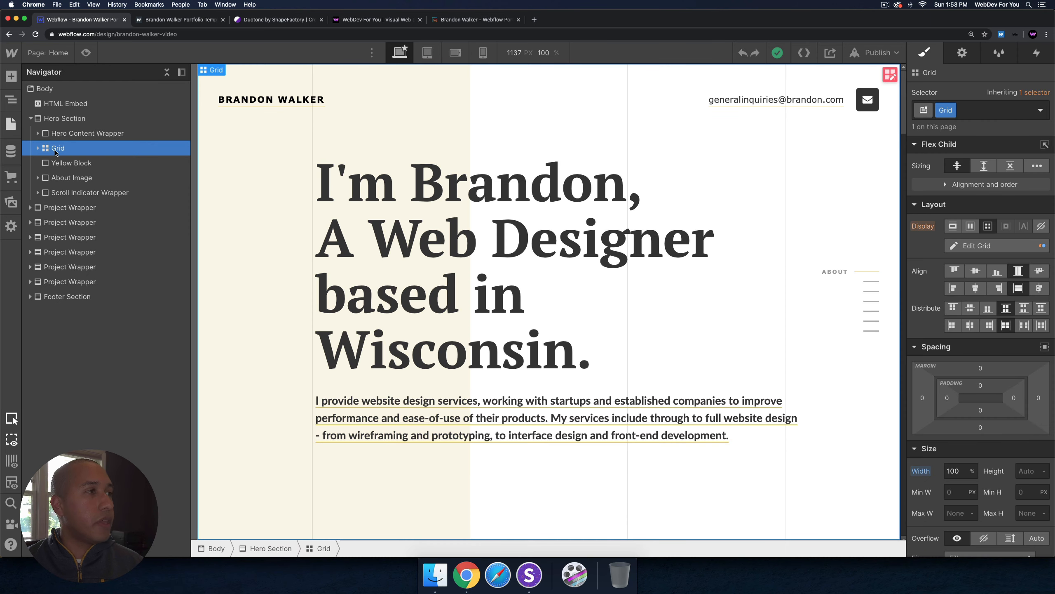
Step: Inspect the Yellow Block, the About Image and its About Overlay, and preview the hero image on the page
click(69, 164)
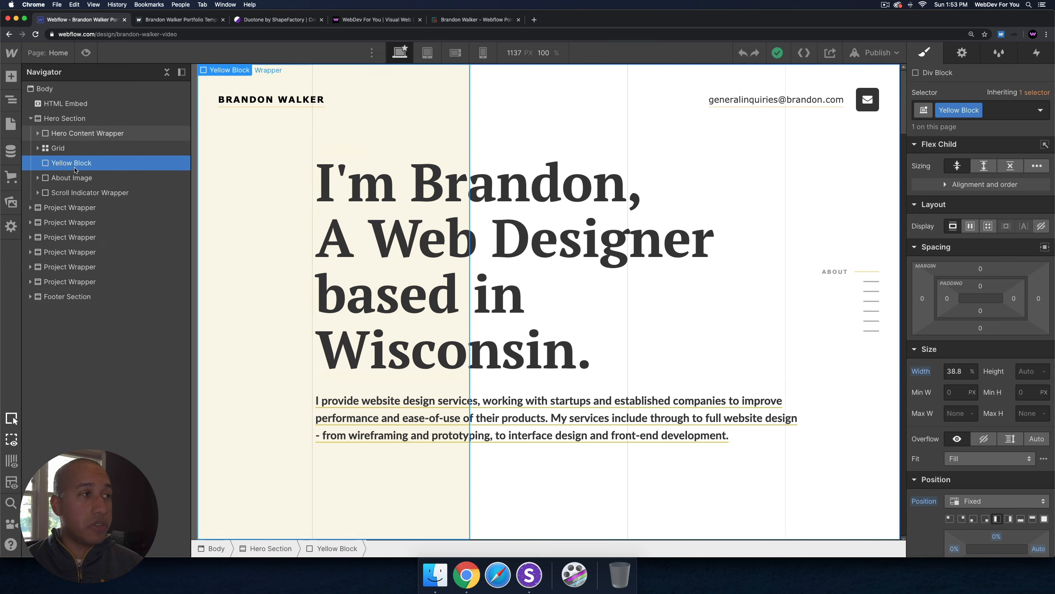
click(67, 178)
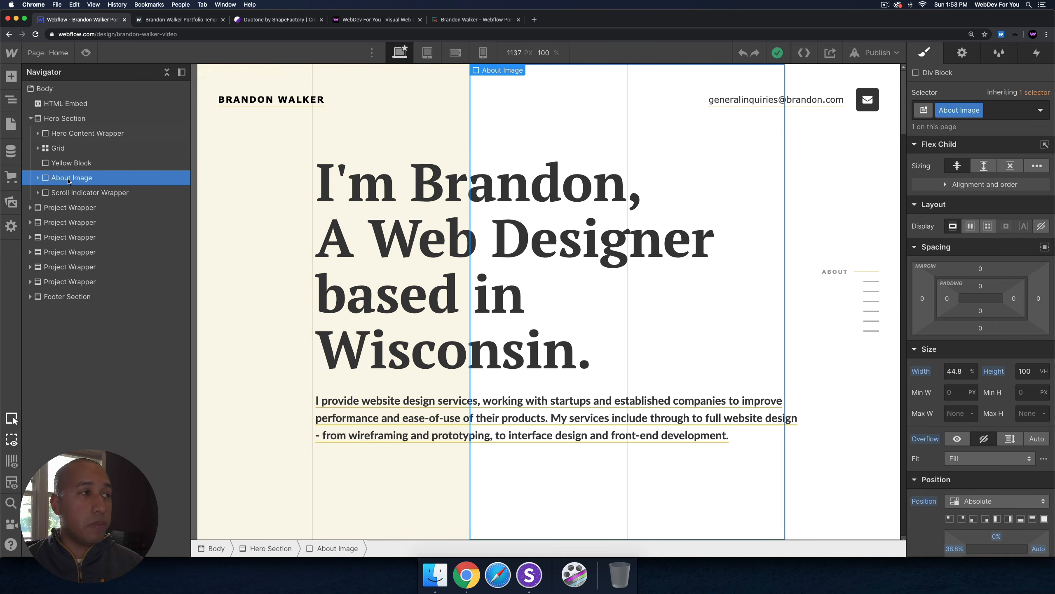
click(37, 180)
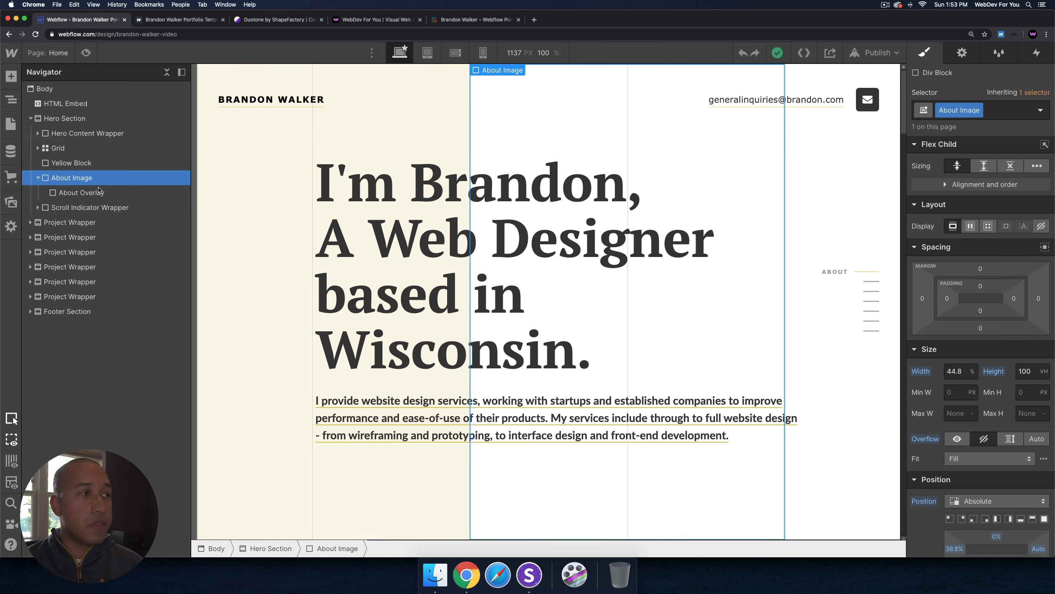
click(73, 192)
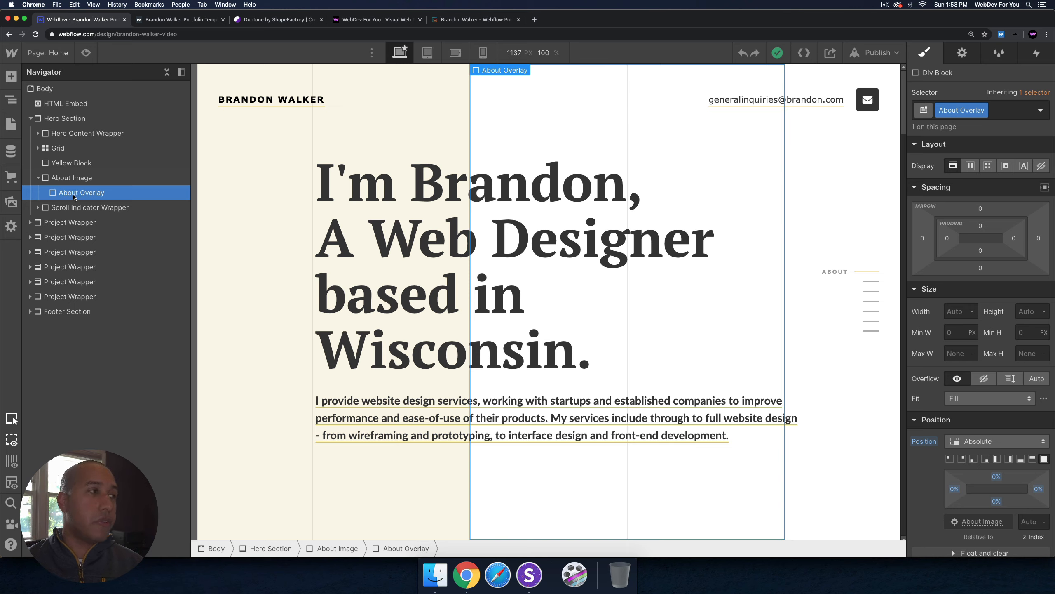
click(85, 53)
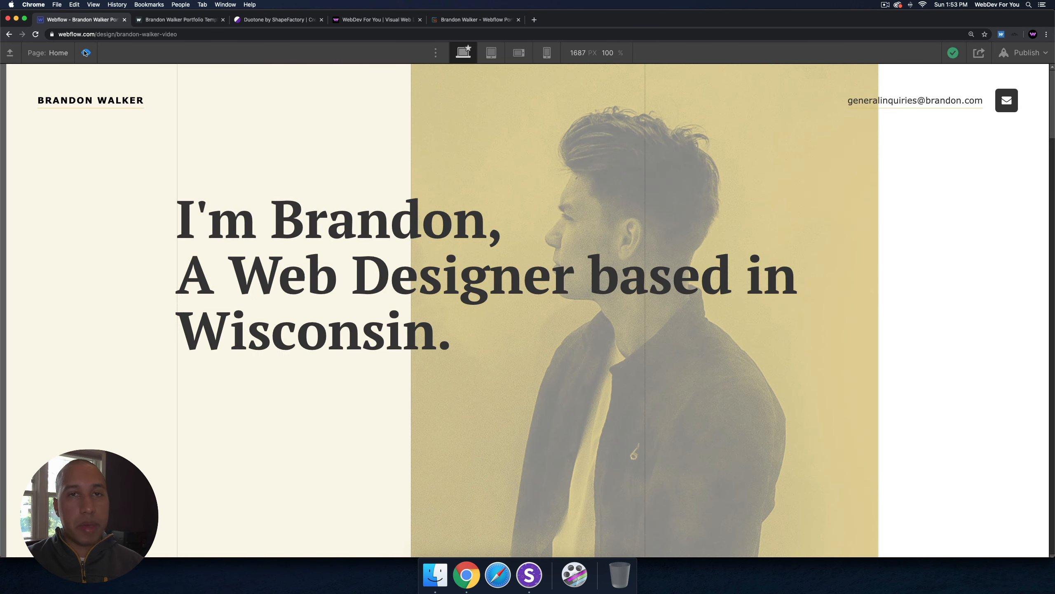
click(86, 53)
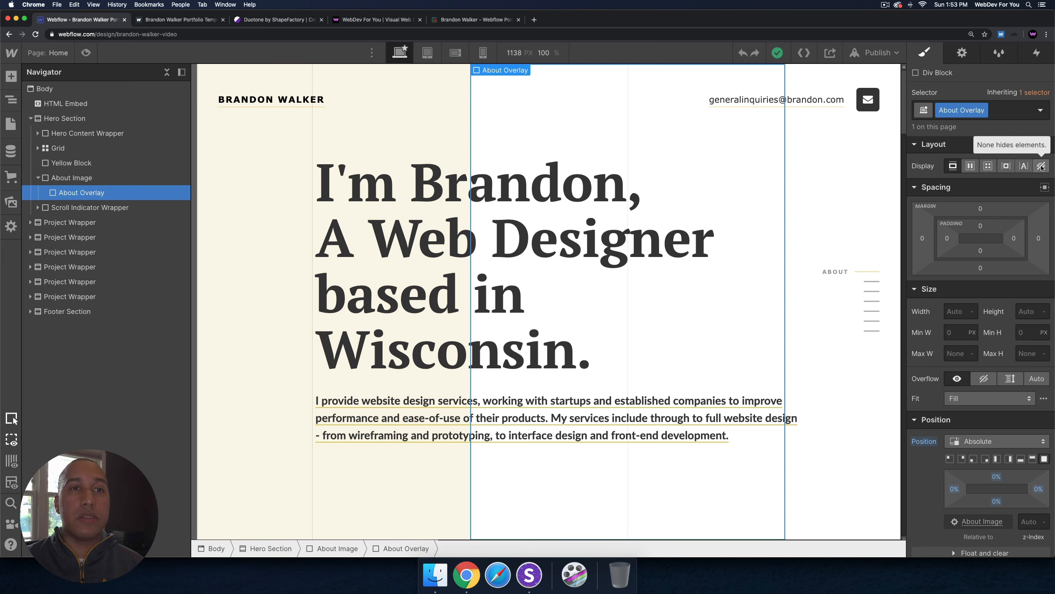
Step: Temporarily hide the About Overlay to examine the About Image's background and position settings, and set the overlay's display back to block
click(1041, 166)
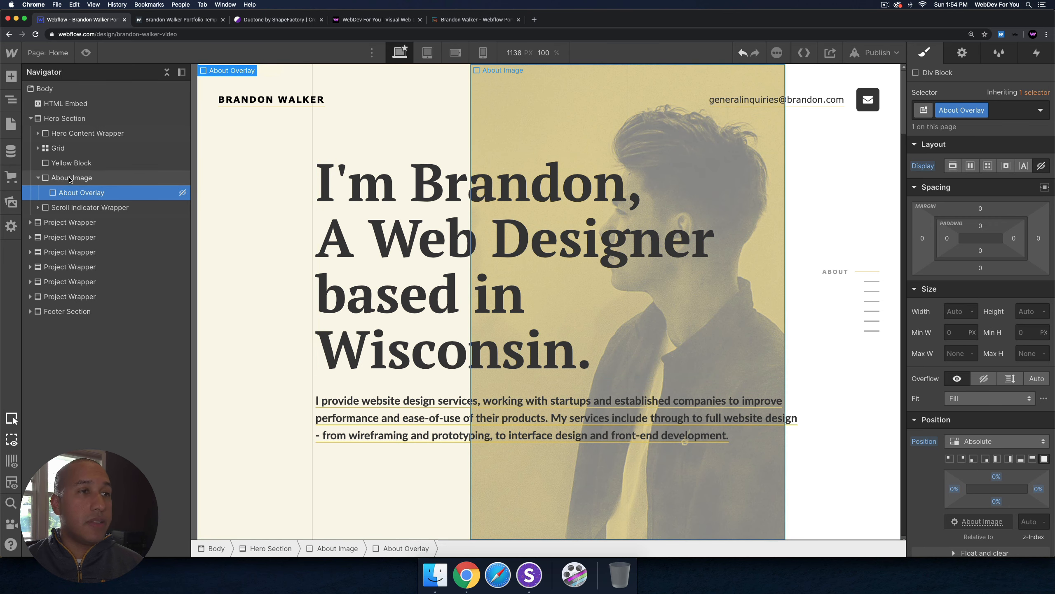
click(64, 179)
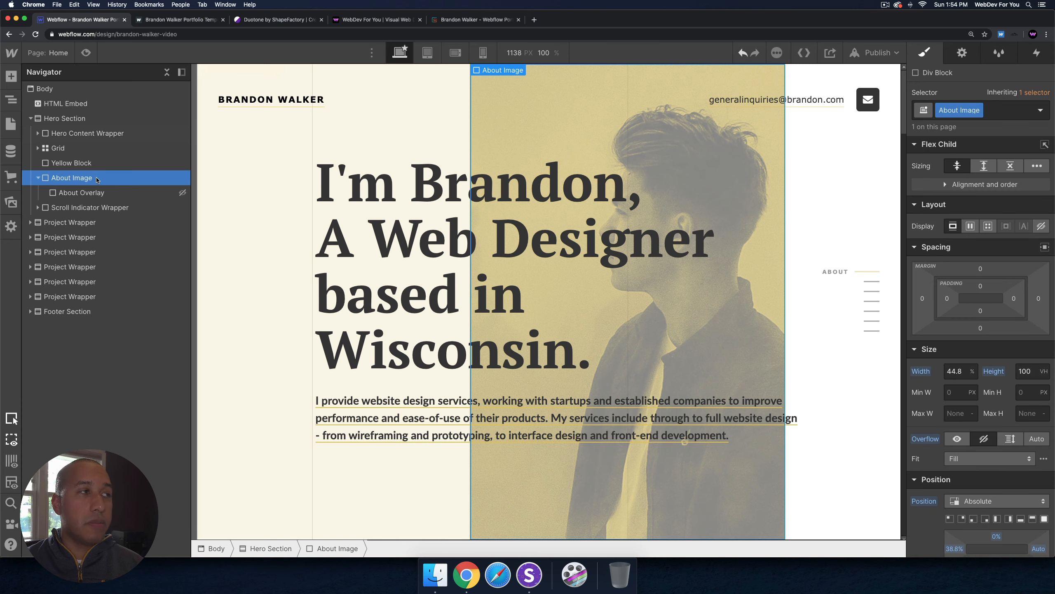
scroll(1026, 369, down, 10)
scroll(1026, 369, down, 5)
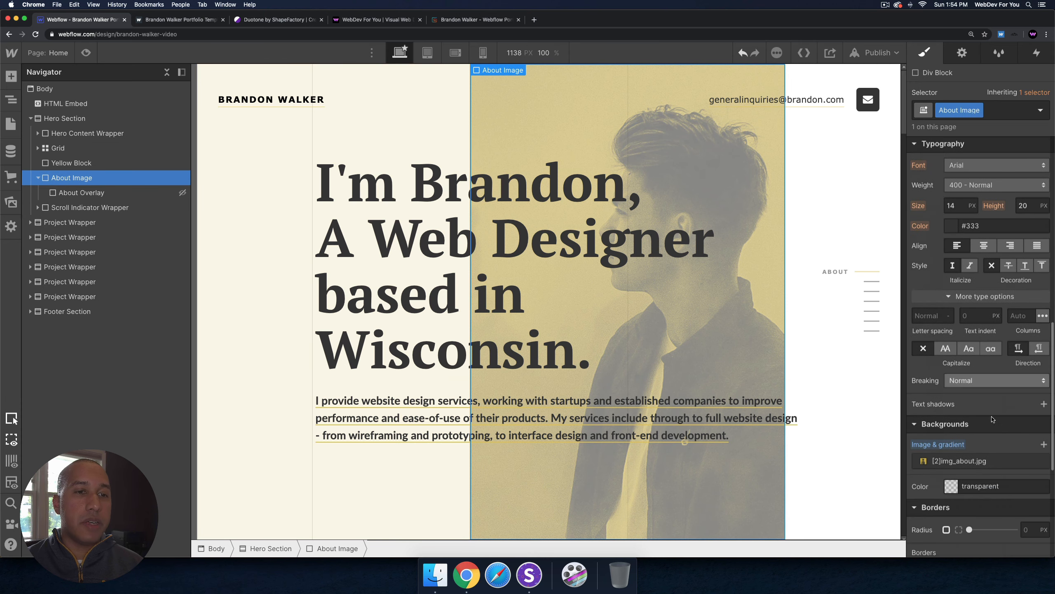
scroll(1005, 347, up, 15)
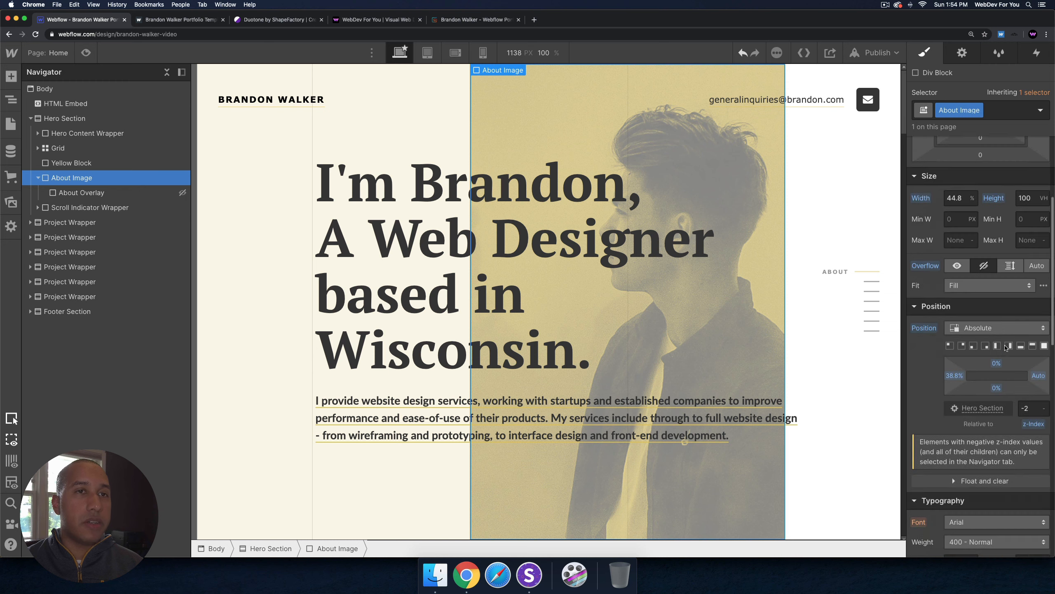
click(133, 192)
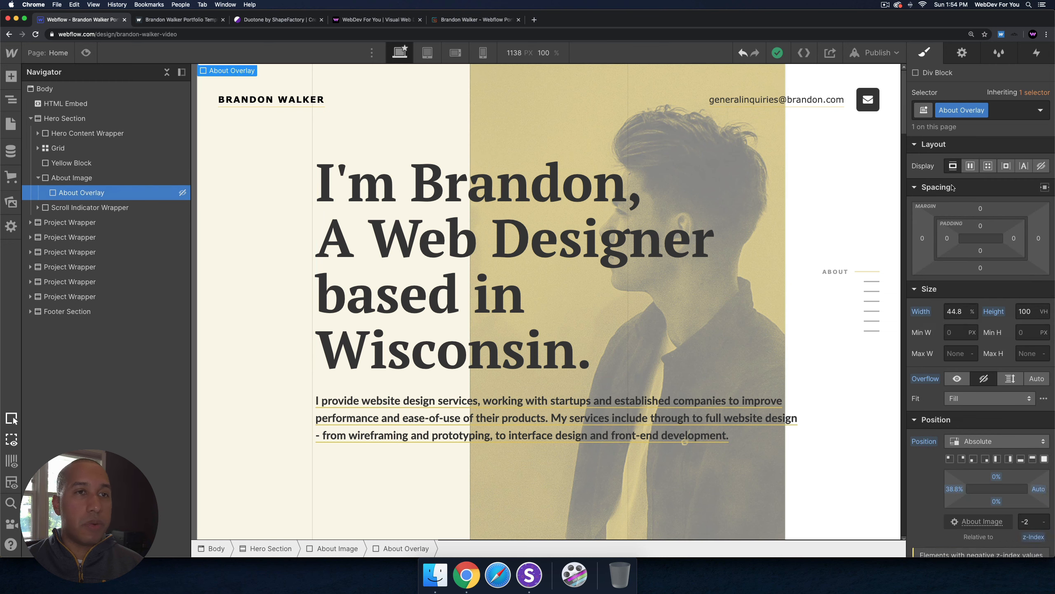
click(952, 167)
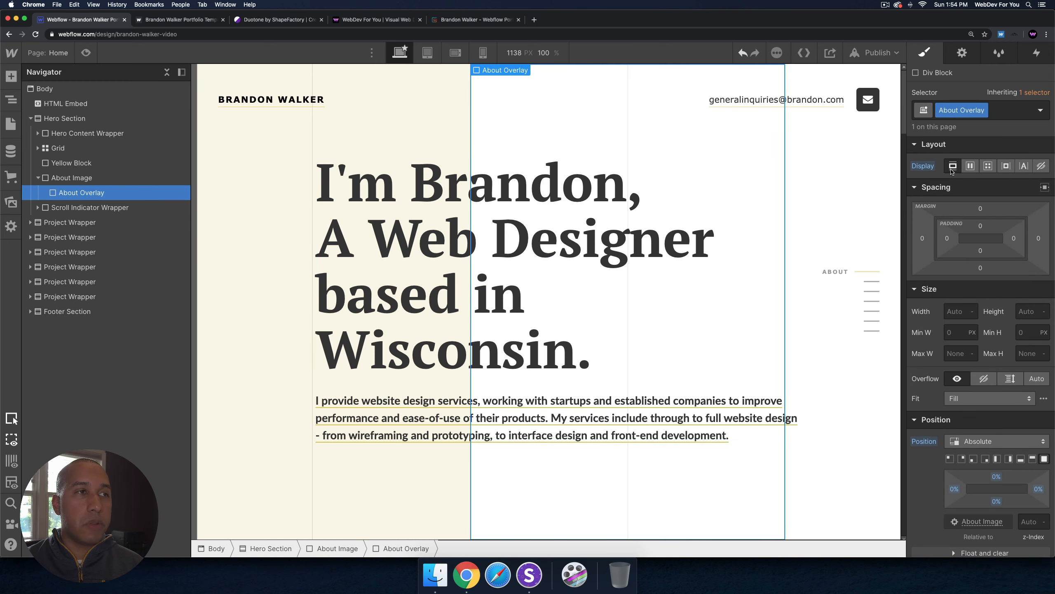
Step: Inspect the Scroll Indicator Wrapper, its first Scroll Inner Wrapper and the Scroll Indicator link inside it
click(83, 207)
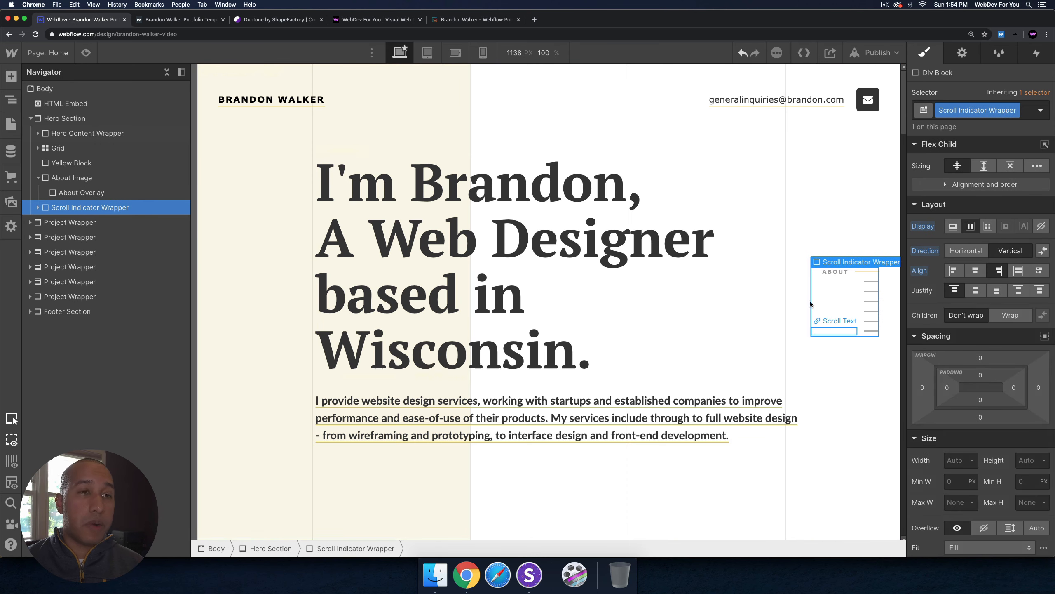
click(37, 207)
click(95, 224)
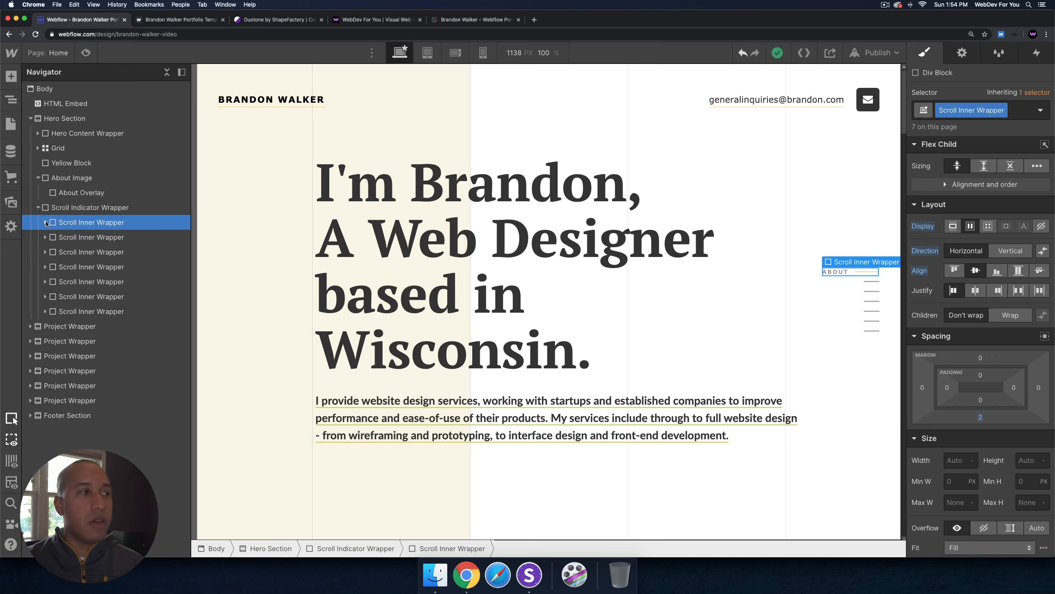
click(45, 222)
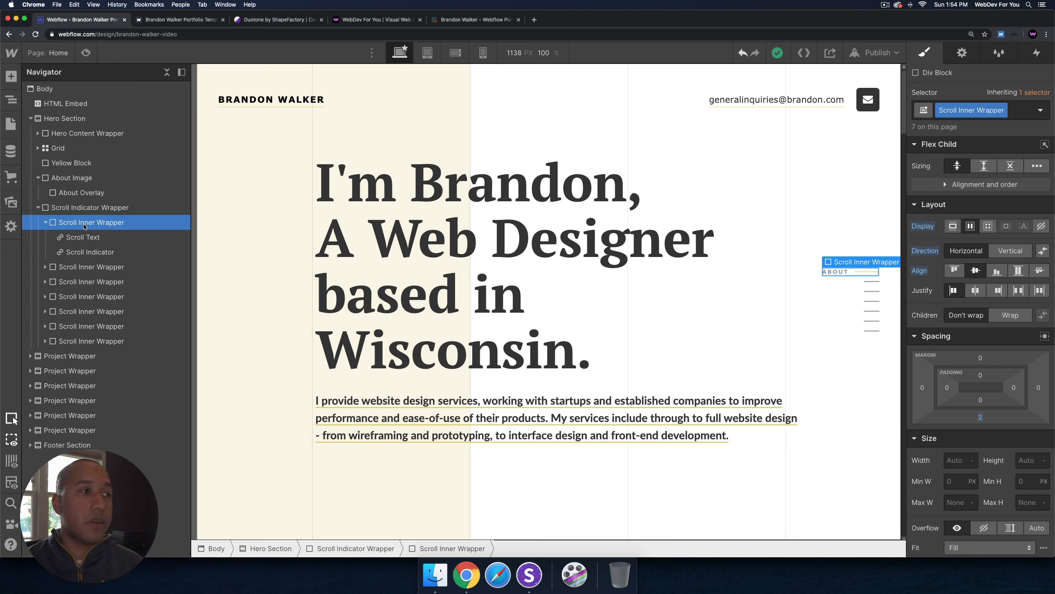
click(90, 251)
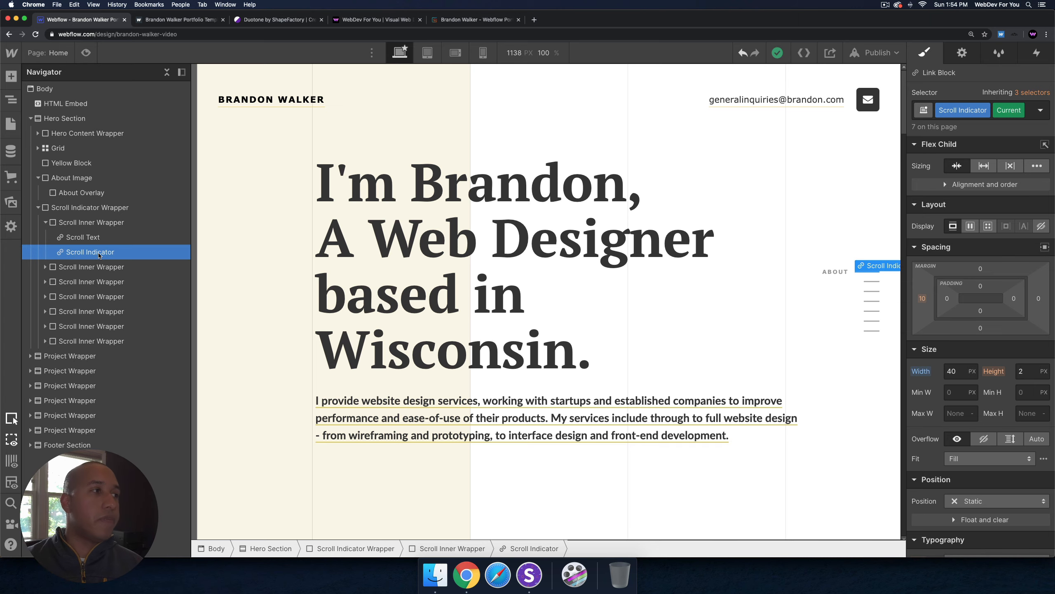
Step: Preview the page, jump to Project 03 through the scroll indicators, and return to the Designer
key(super+shift+p)
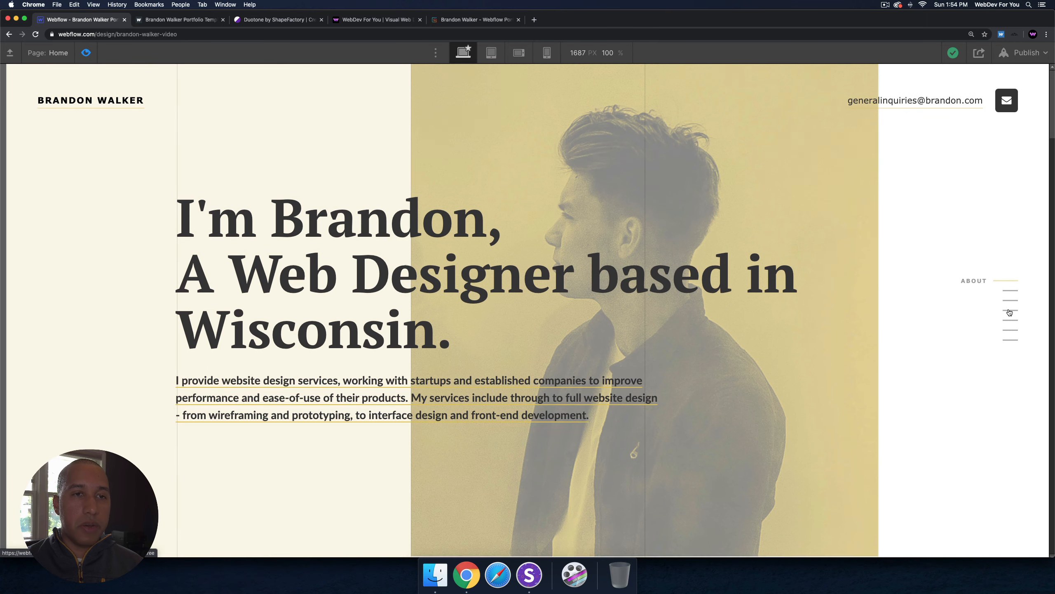
click(1010, 311)
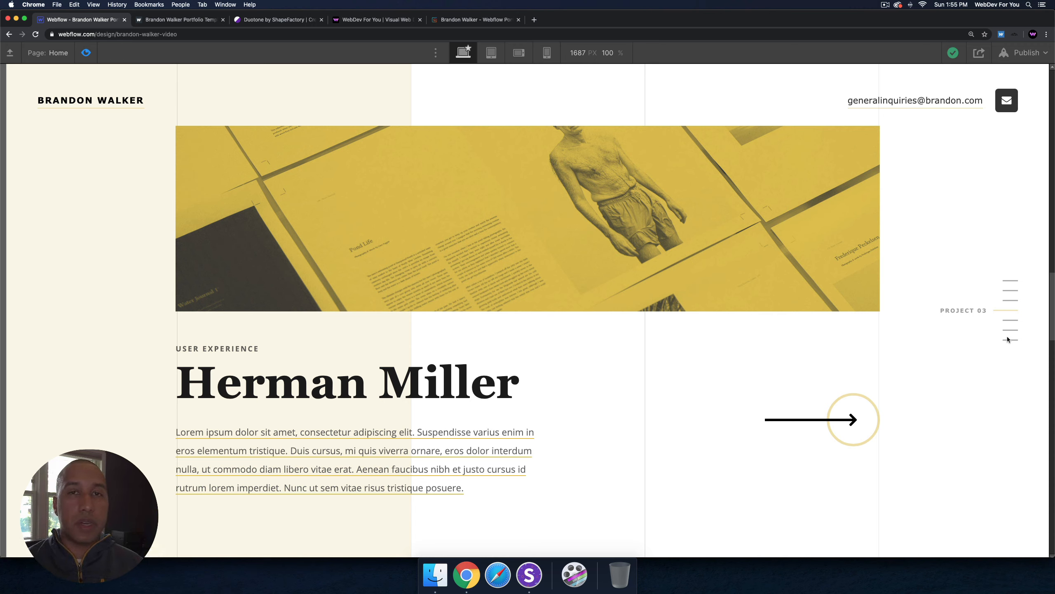
click(86, 52)
Step: Expand the first Project Wrapper and inspect its Project Image and the nested Image Overlay
click(30, 134)
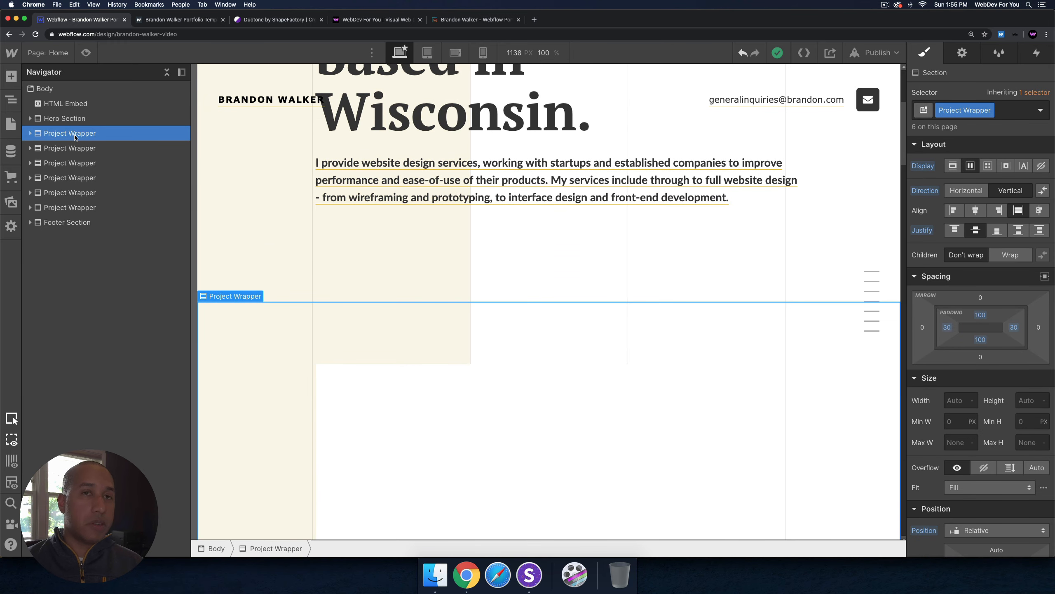
click(28, 134)
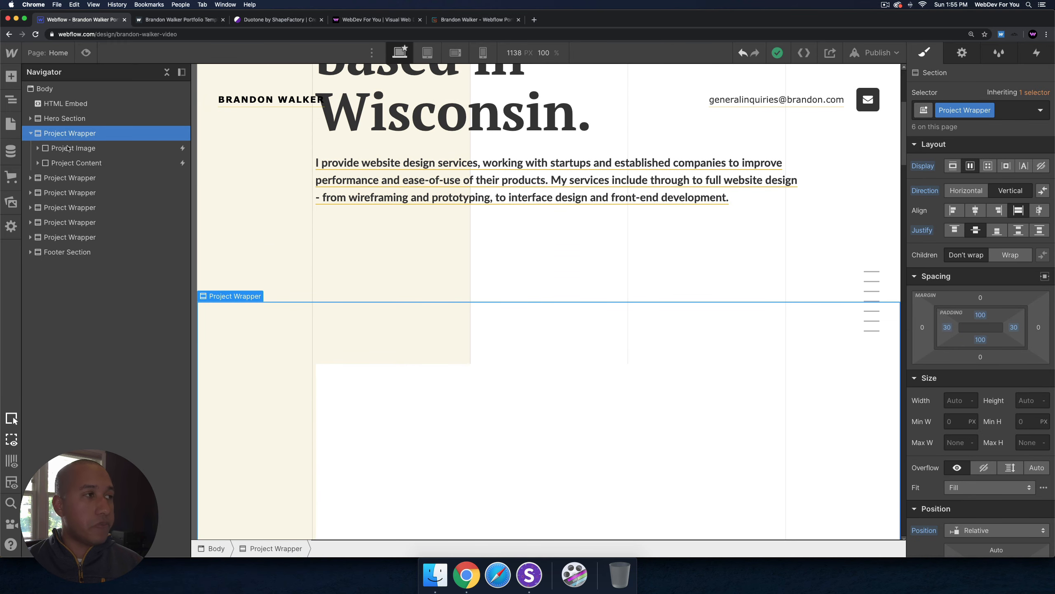
click(68, 148)
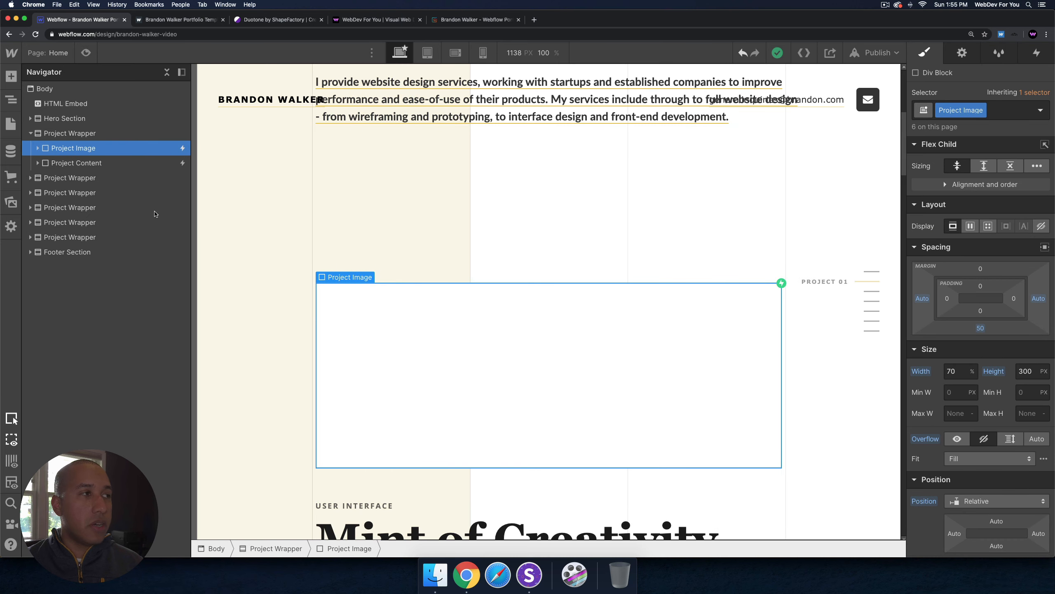
click(38, 148)
click(112, 163)
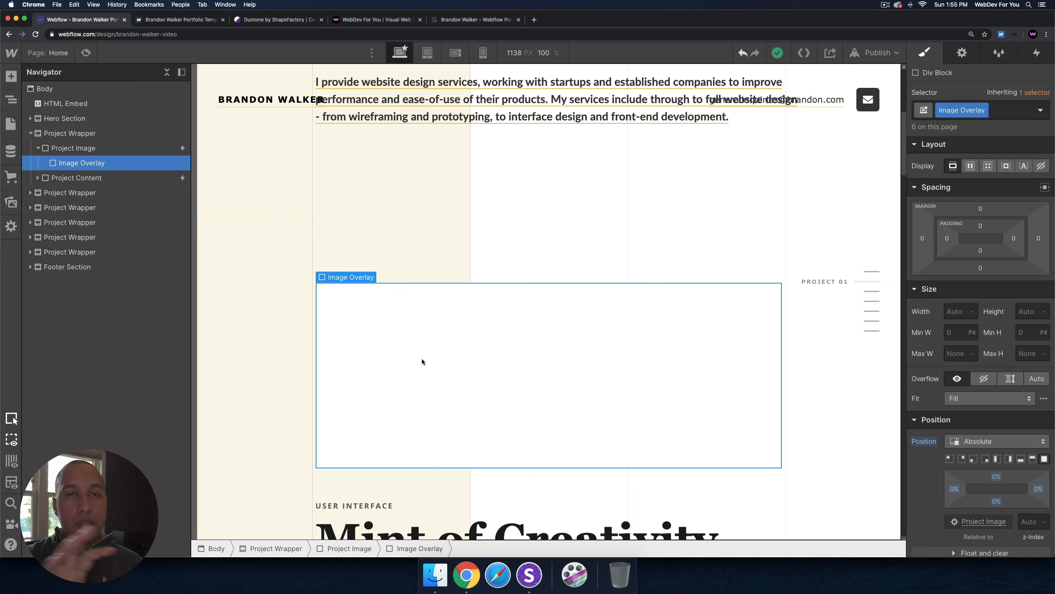
Step: Preview the first project's image, return to the Designer and reselect the Image Overlay
click(86, 52)
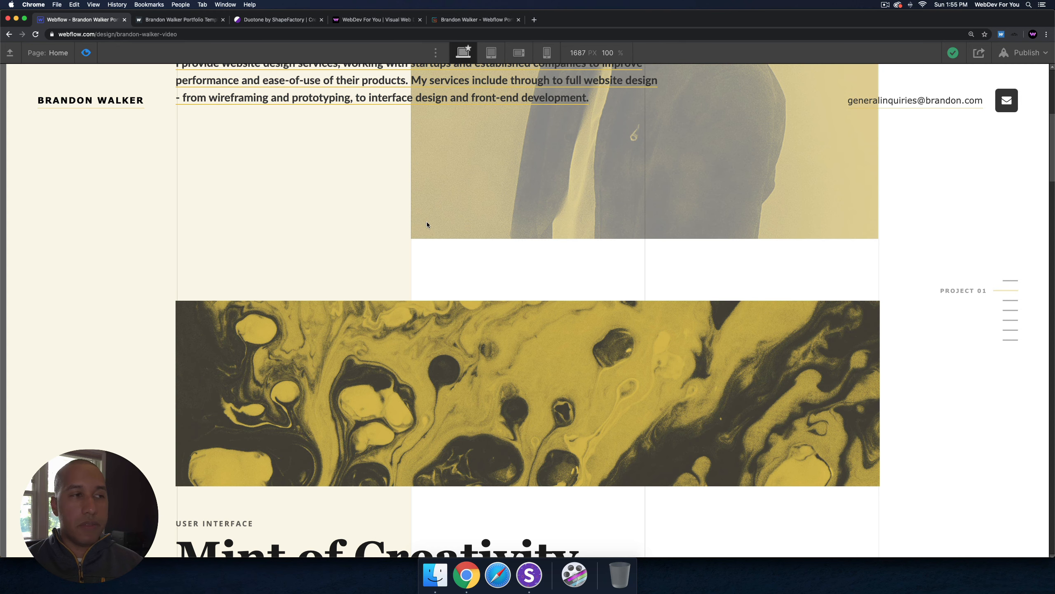
key(Escape)
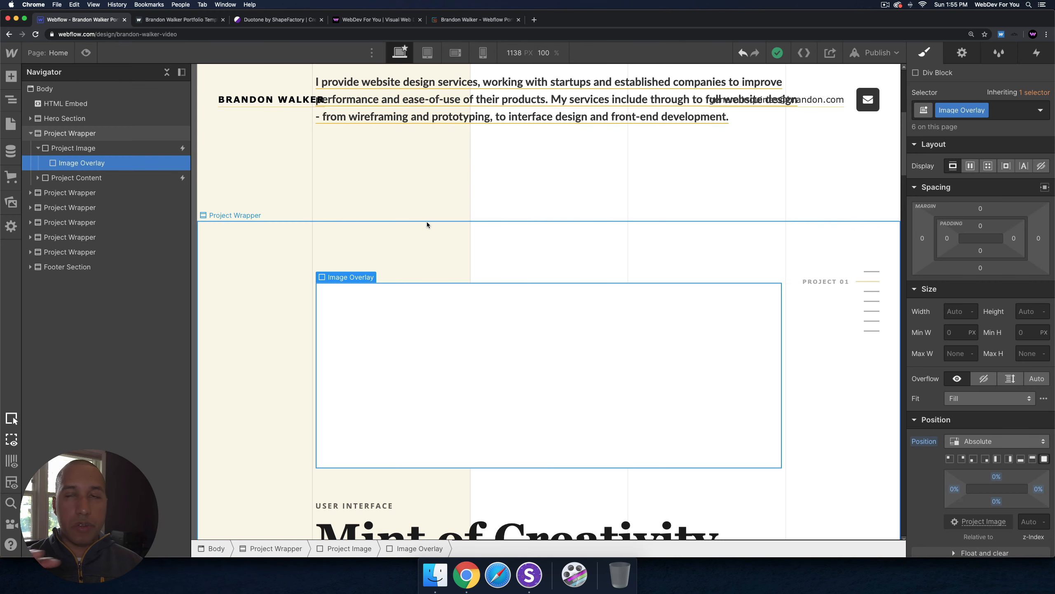
click(104, 181)
click(129, 163)
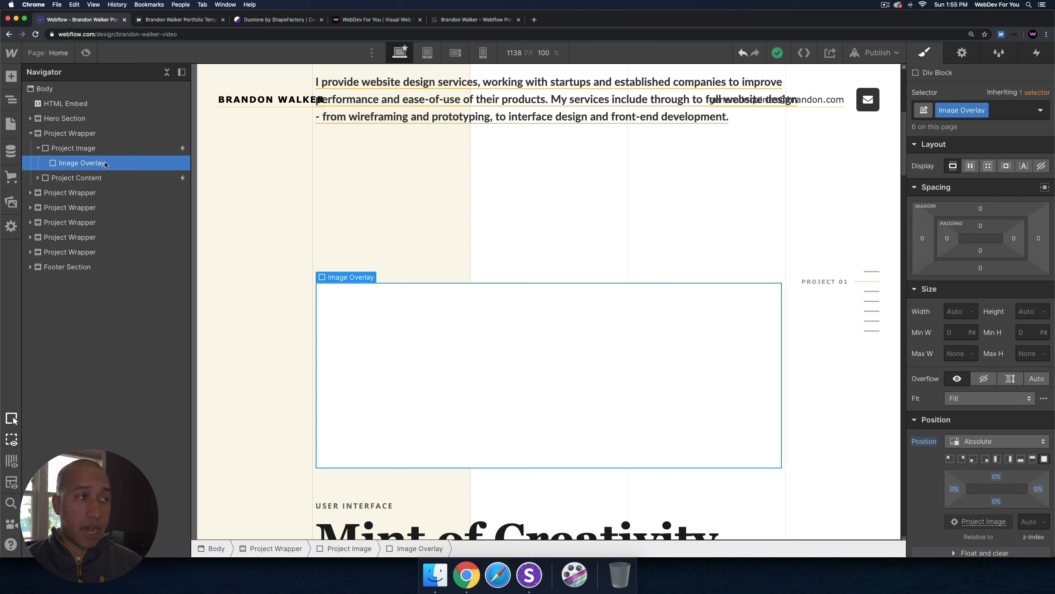
Step: Set the first project's Image Overlay display to none, inspect the Project Image's background, and restore the overlay's display to block
click(1042, 165)
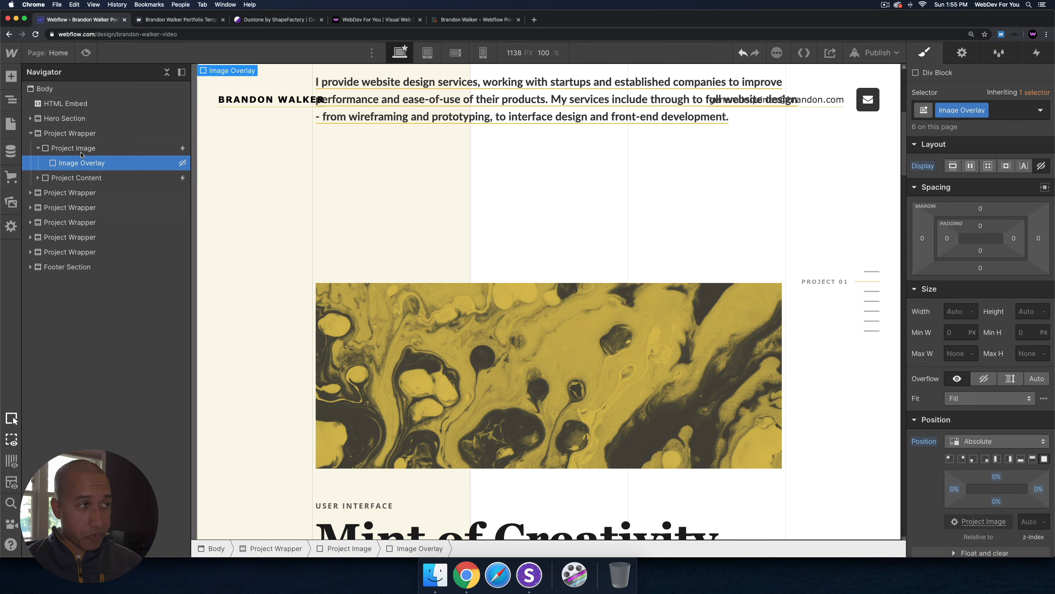
click(58, 151)
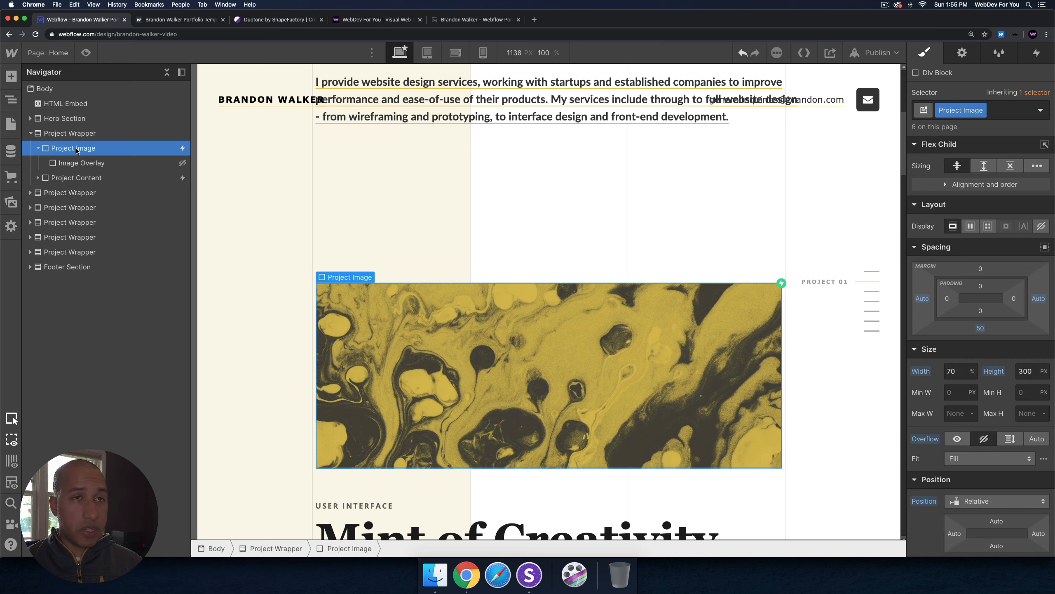
scroll(986, 382, down, 10)
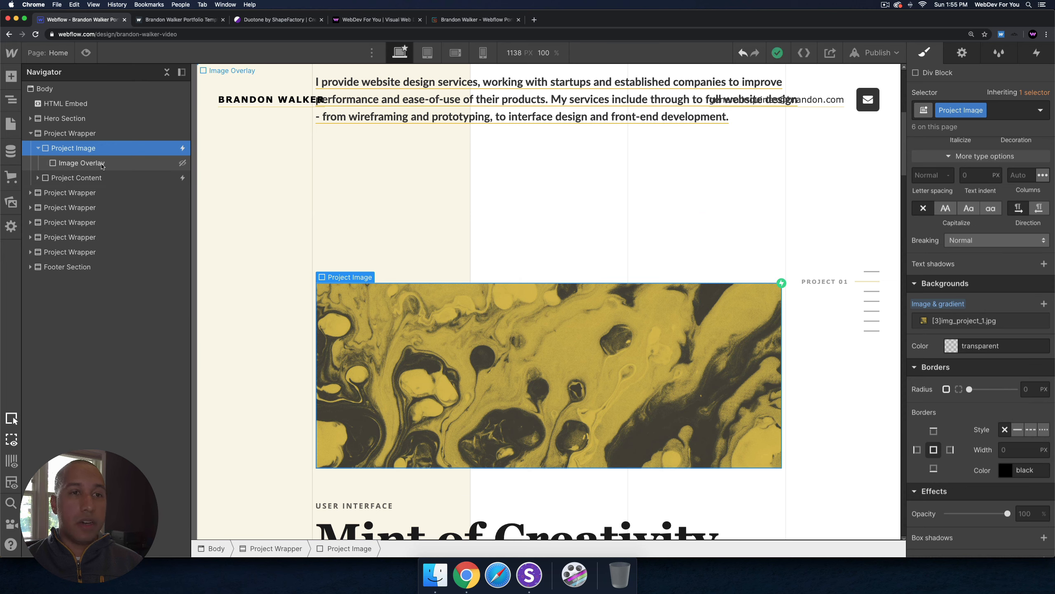
click(489, 194)
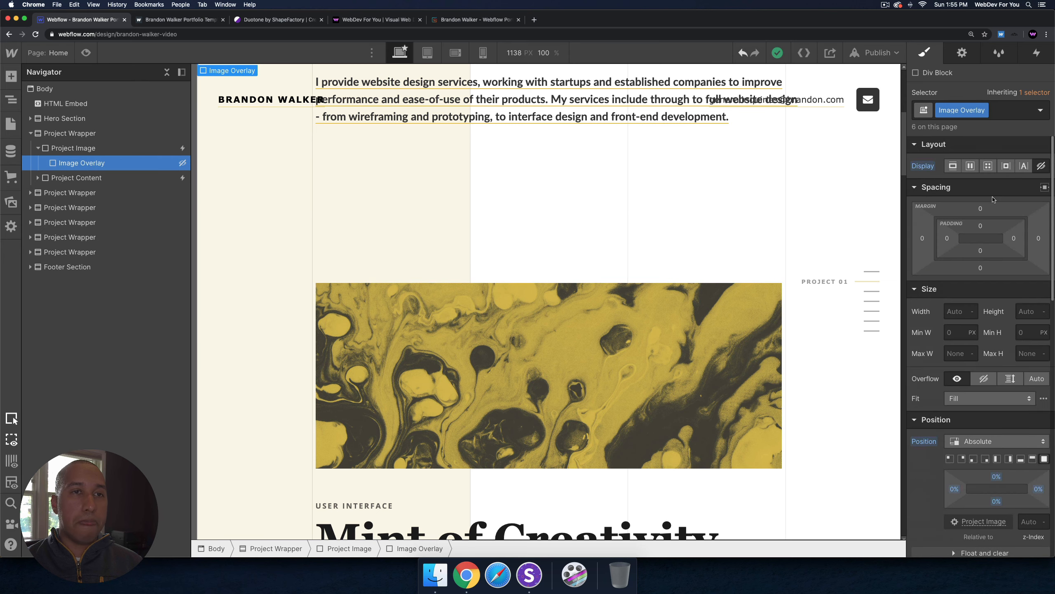
click(953, 170)
Step: Expand the first project's Project Content and inspect its Project Link Wrapper, Arrow Icon Wrapper and Circle
click(38, 178)
click(83, 237)
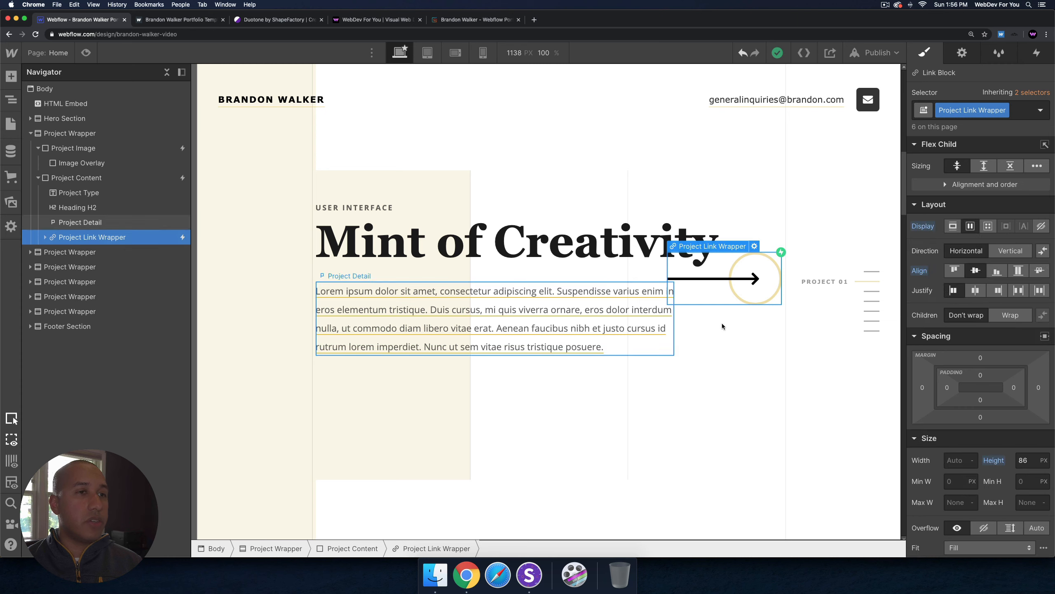
click(46, 238)
click(104, 252)
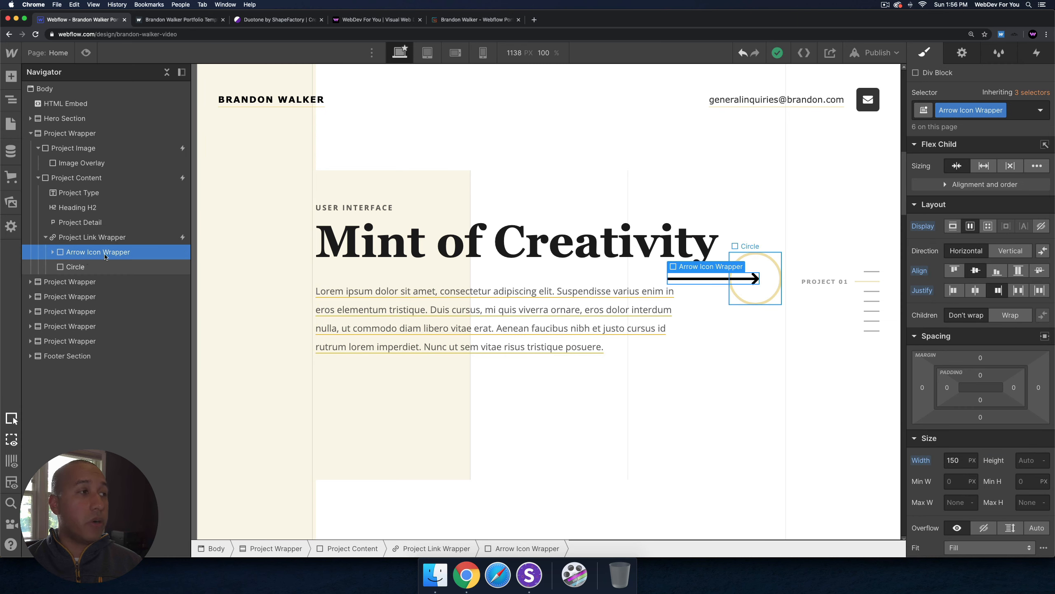
click(66, 267)
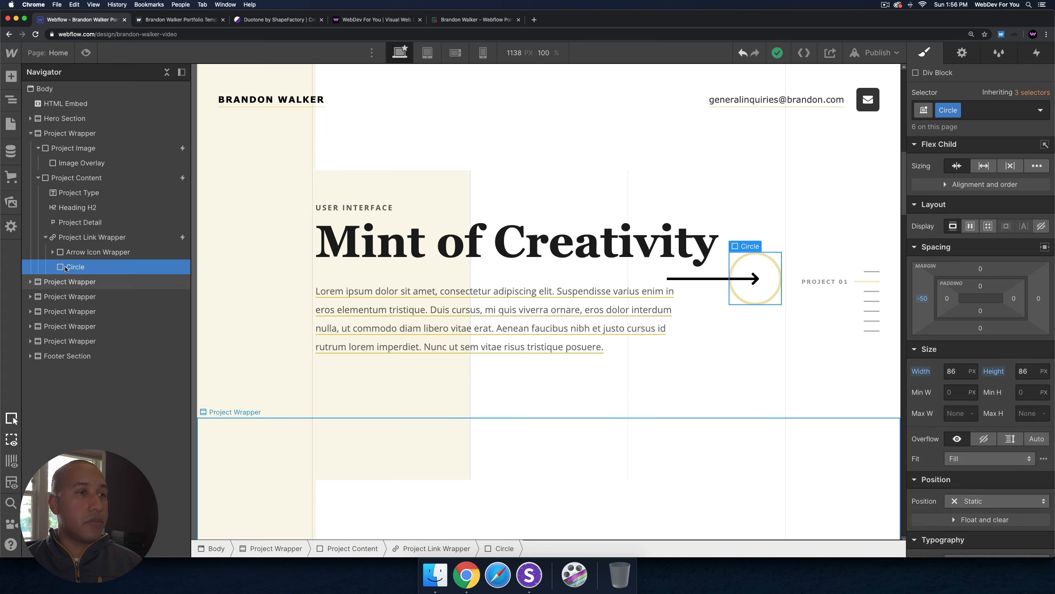
Step: Expand the Arrow Icon Wrapper, inspect its Arrow Line and Arrow Icon, and collapse it
click(53, 252)
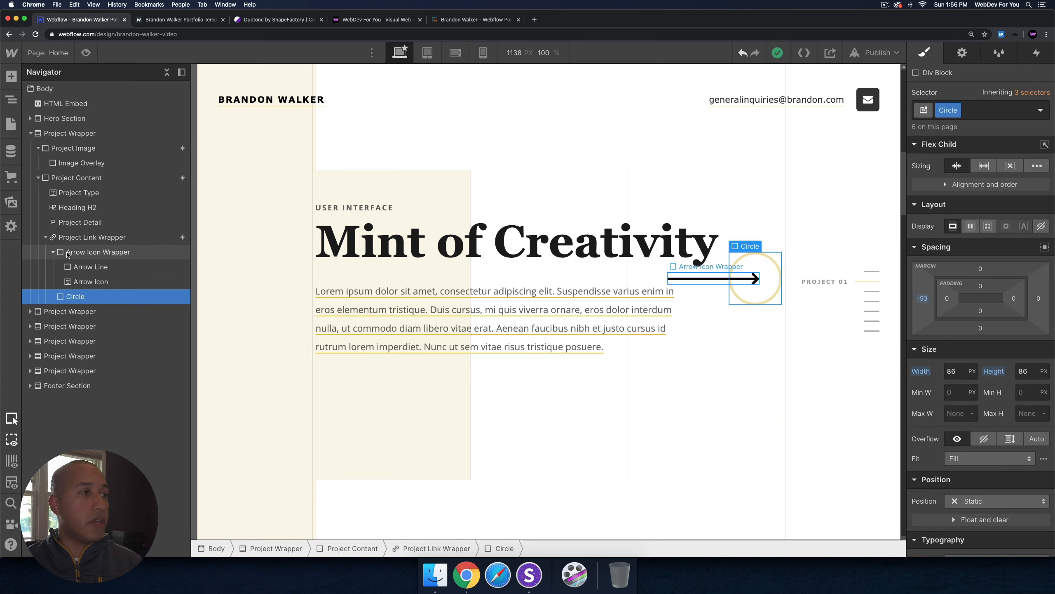
click(91, 268)
click(89, 282)
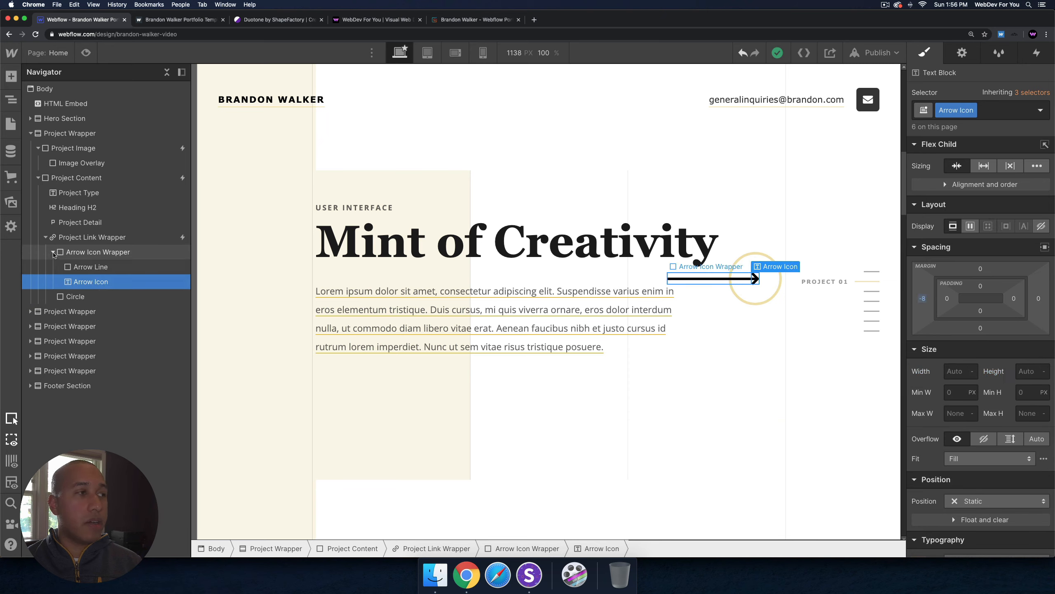
click(53, 252)
Step: Inspect the Footer Section's Brand Link, Footer Block and both Footer Links, and collapse the section
scroll(540, 291, down, 20)
click(232, 519)
click(46, 252)
click(84, 267)
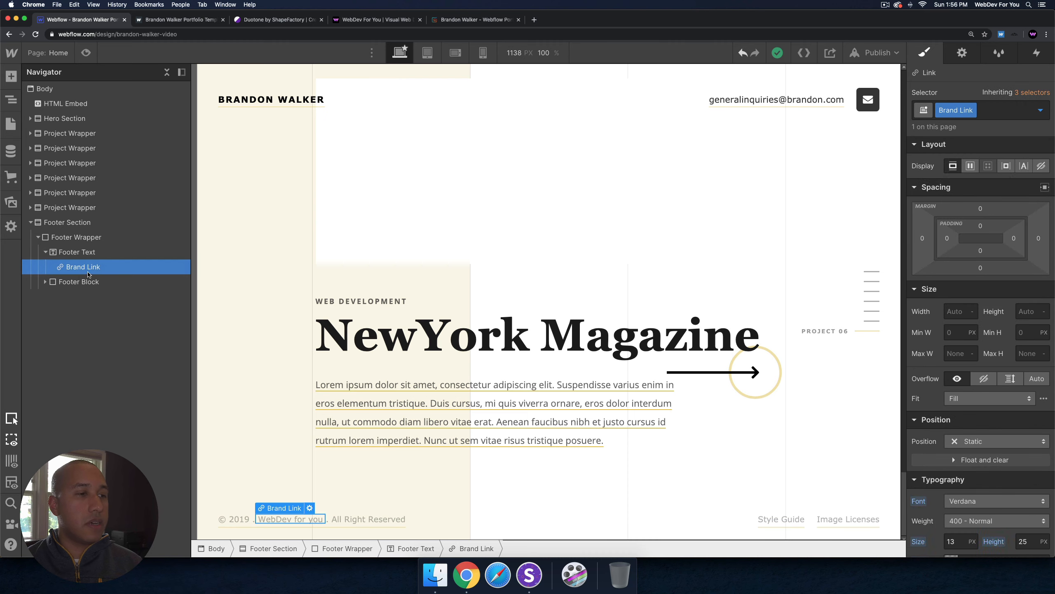
click(77, 282)
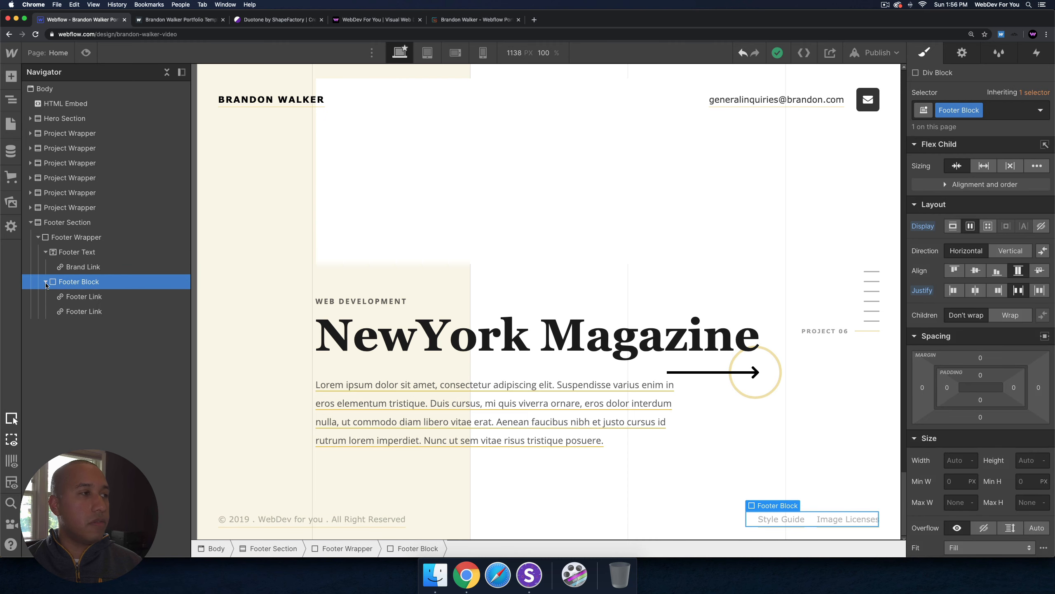
click(88, 302)
click(83, 311)
click(30, 222)
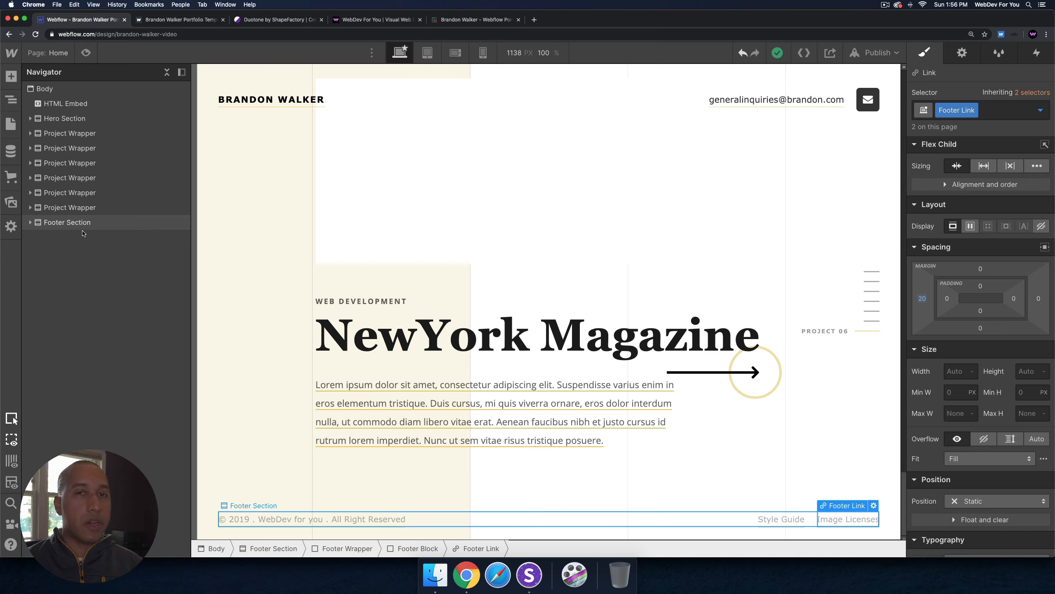
Step: Go back to the hero, select its Heading H1, preview the page's opening and return to the Designer
scroll(296, 179, up, 1)
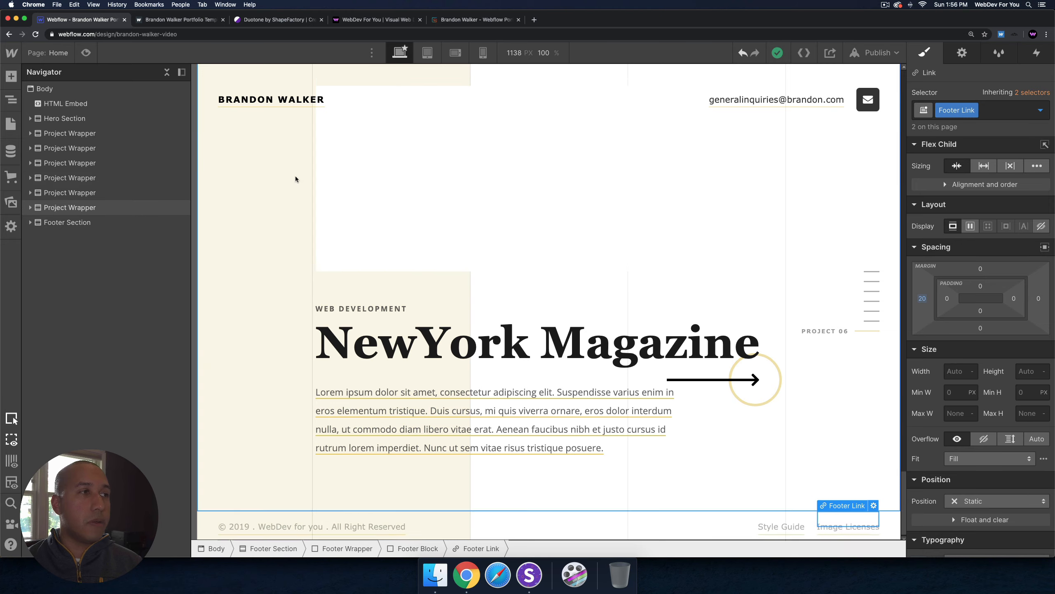
scroll(296, 179, up, 20)
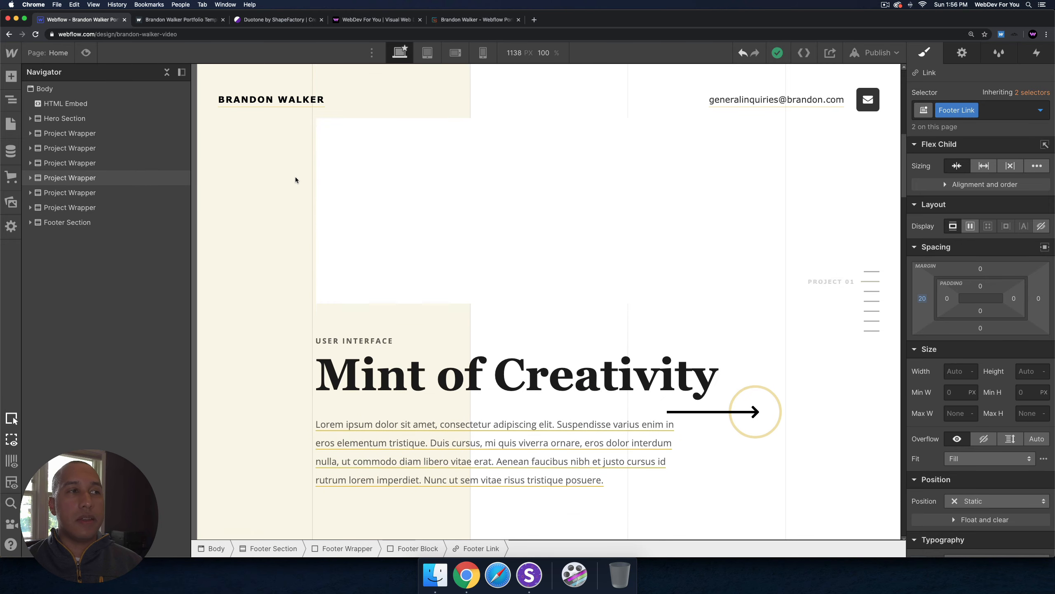
scroll(295, 180, up, 5)
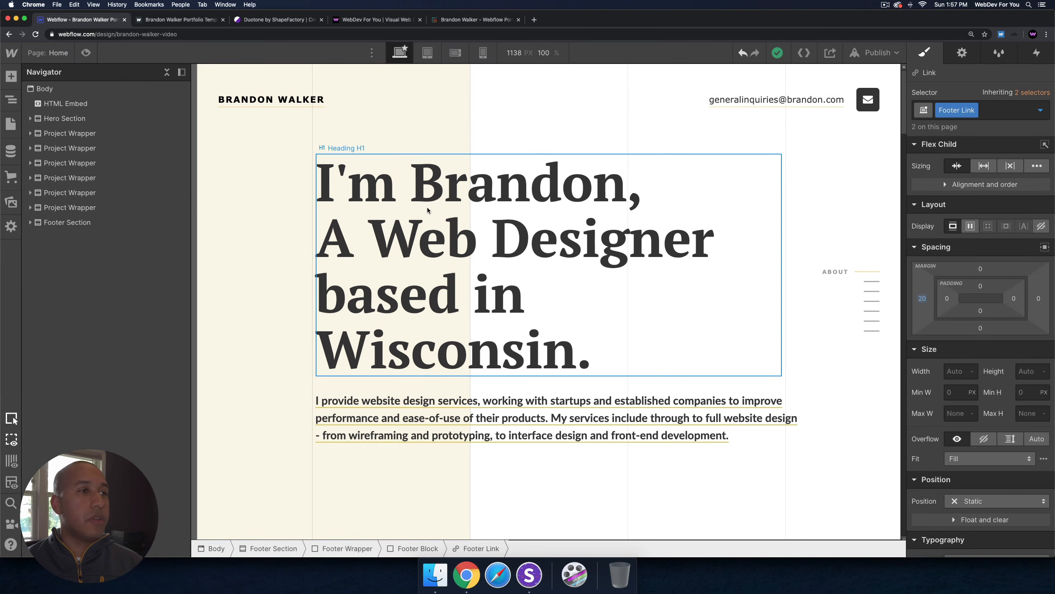
click(428, 210)
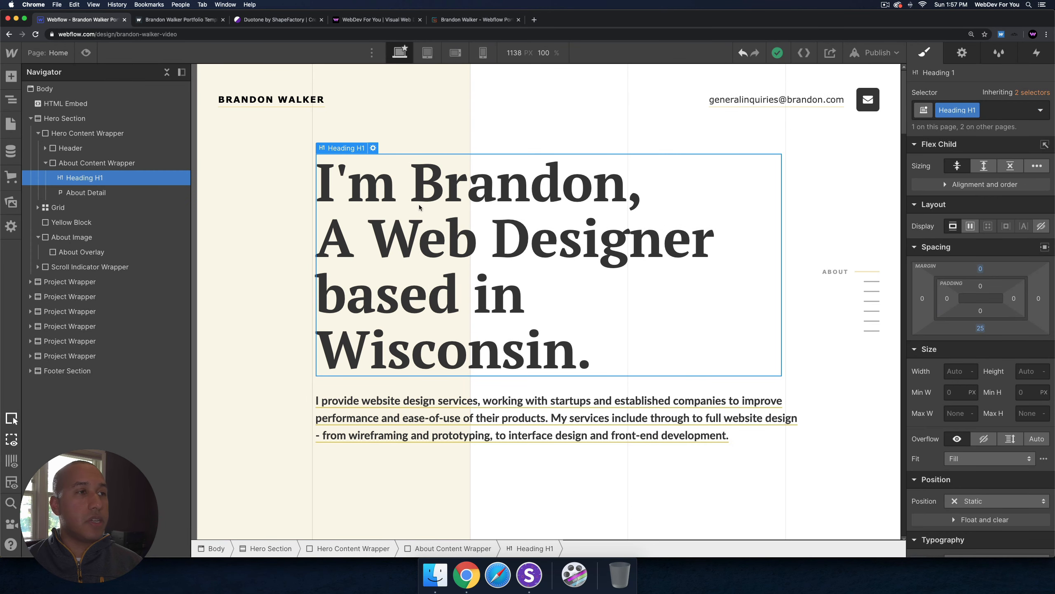
click(87, 52)
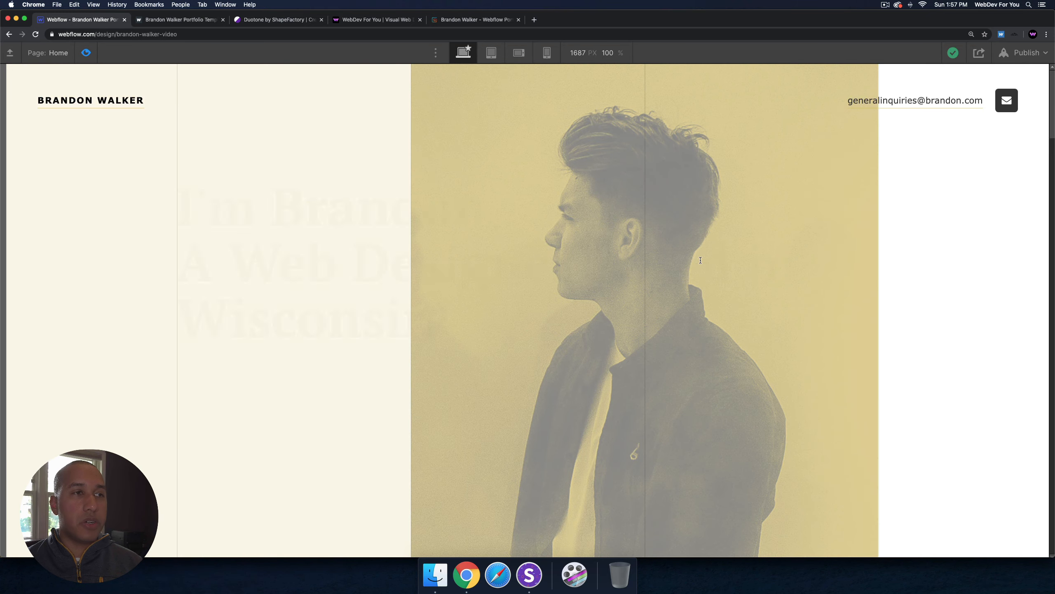
click(86, 53)
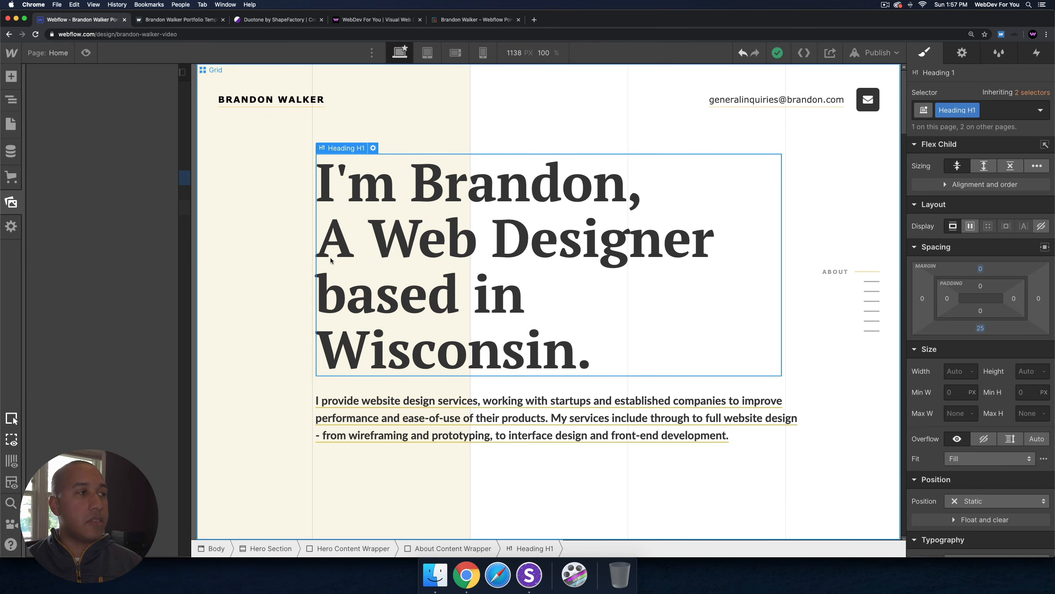
Step: Review the project's duotone image assets, look at the Duotone by ShapeFactory site, and return to the Webflow Designer
click(11, 202)
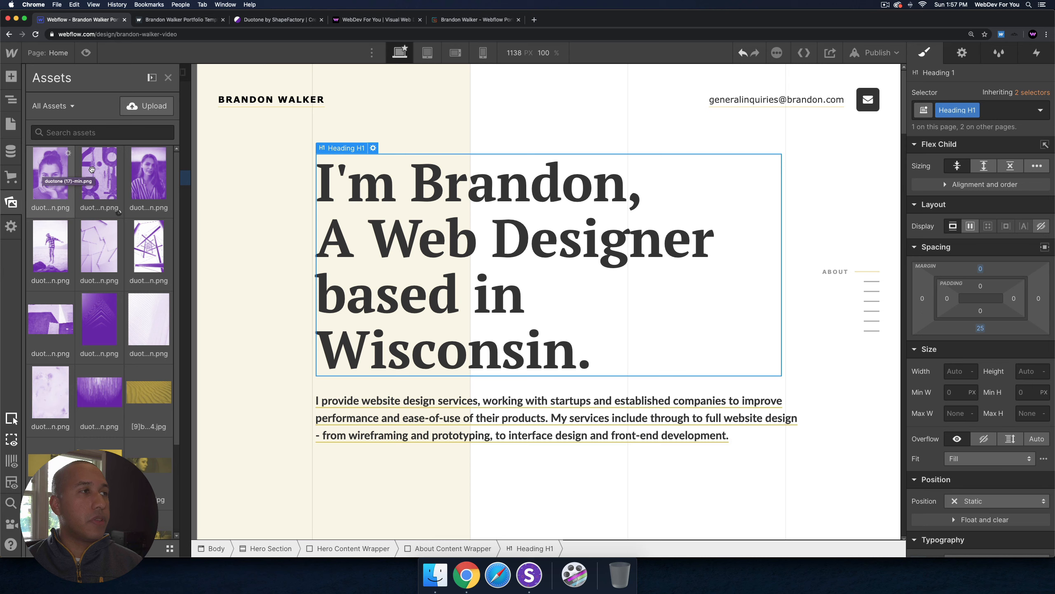
click(277, 20)
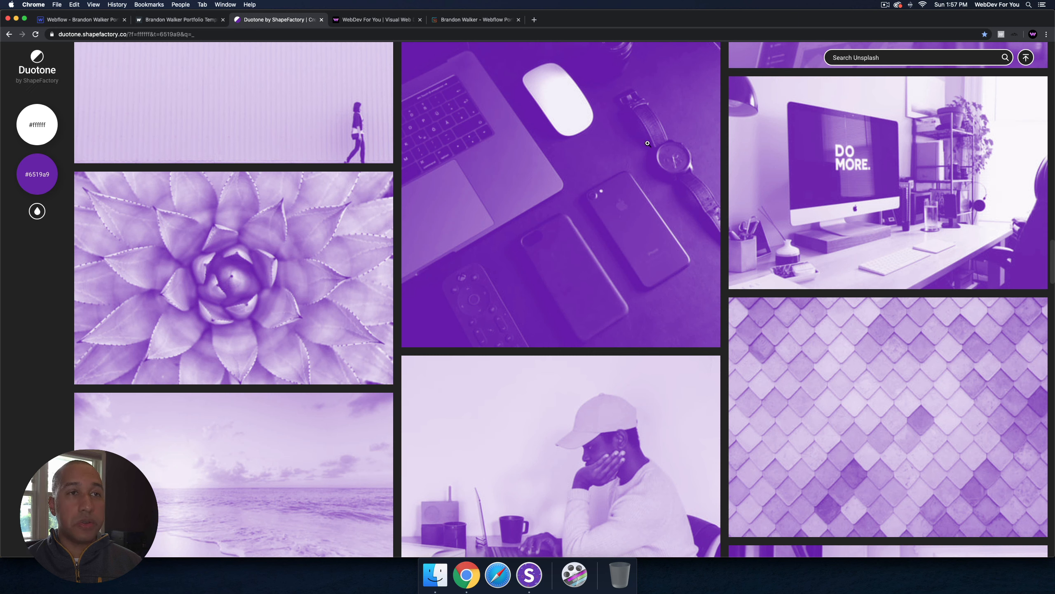
click(77, 21)
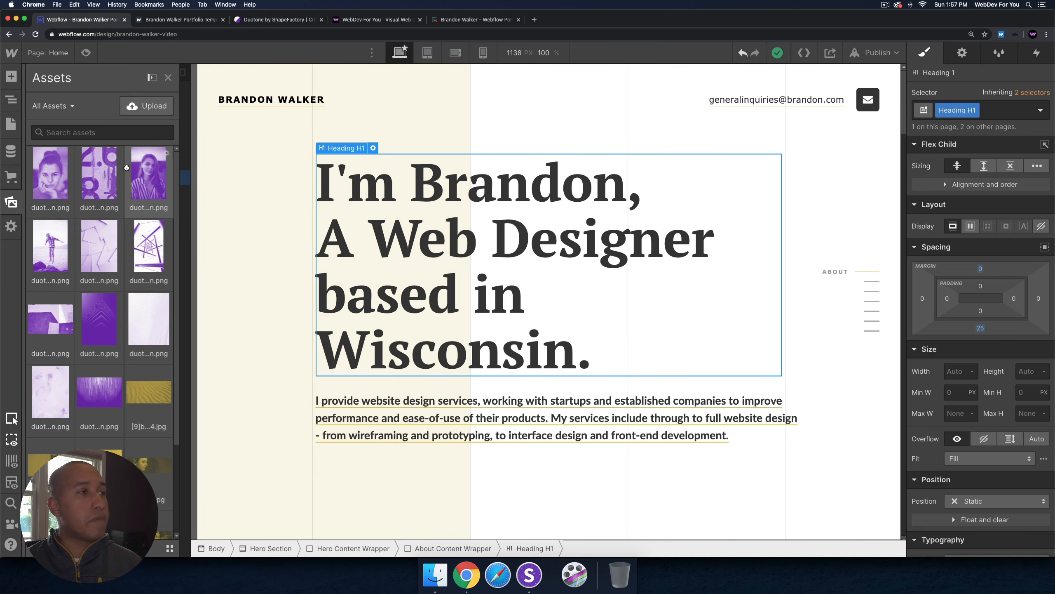
Step: Hide the hero's About Overlay and replace the About Image's background picture with the first purple duotone portrait from the assets
click(535, 129)
key(z)
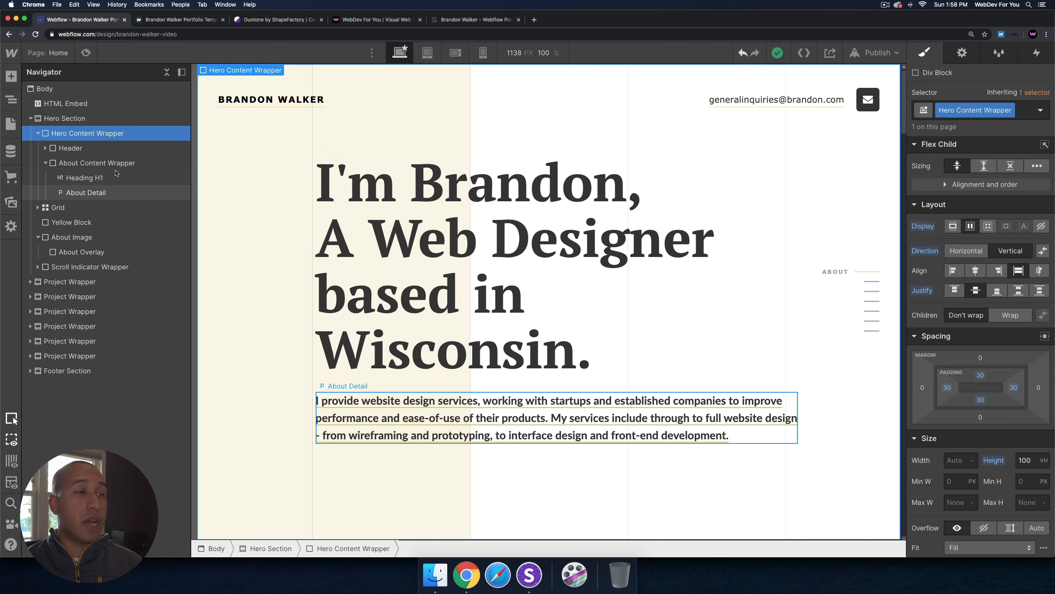
click(54, 165)
click(79, 238)
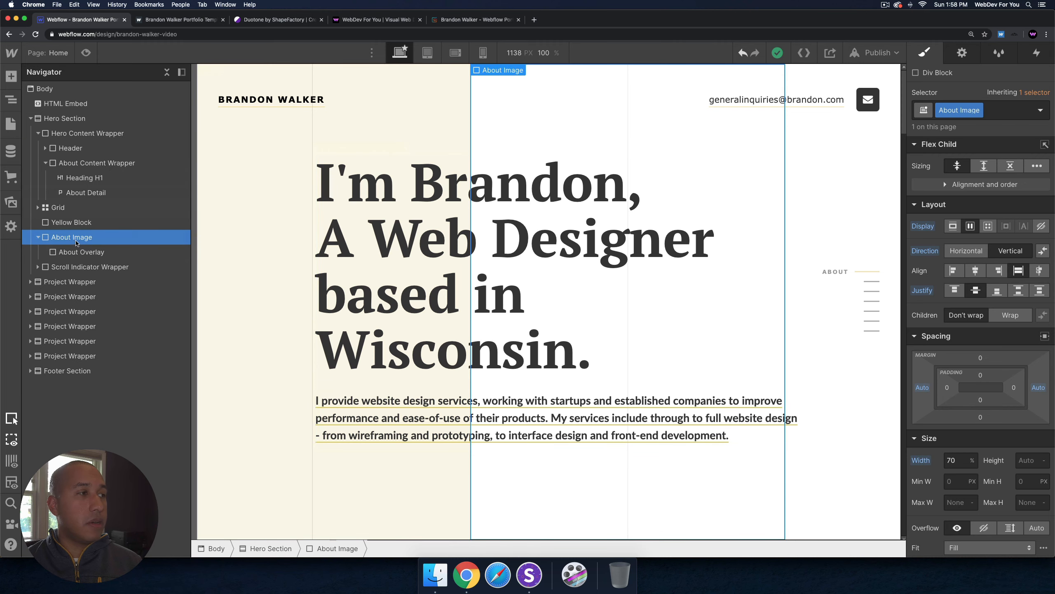
click(182, 252)
scroll(981, 333, down, 6)
click(965, 366)
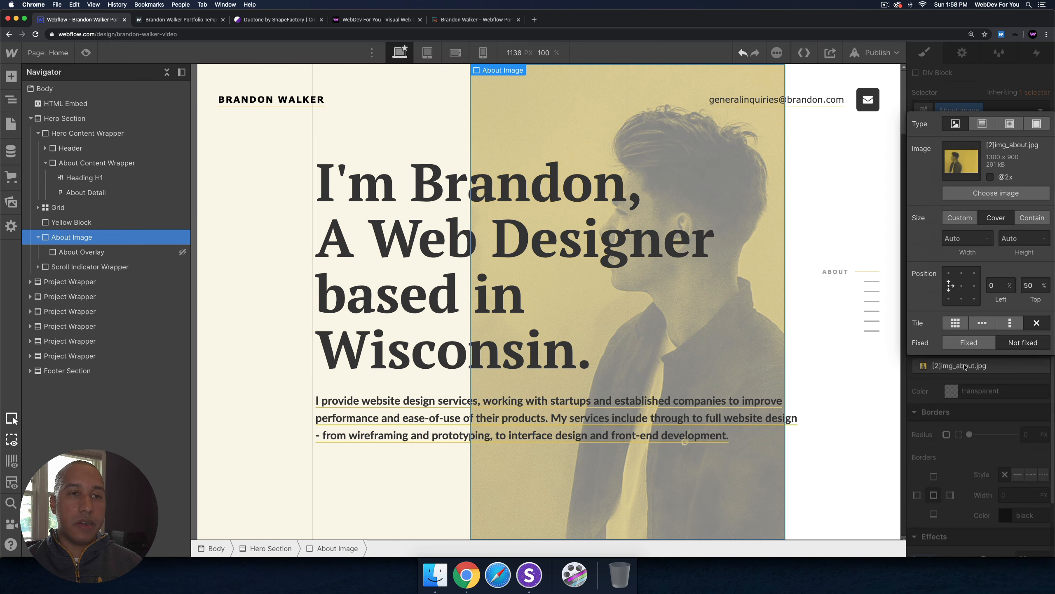
click(996, 193)
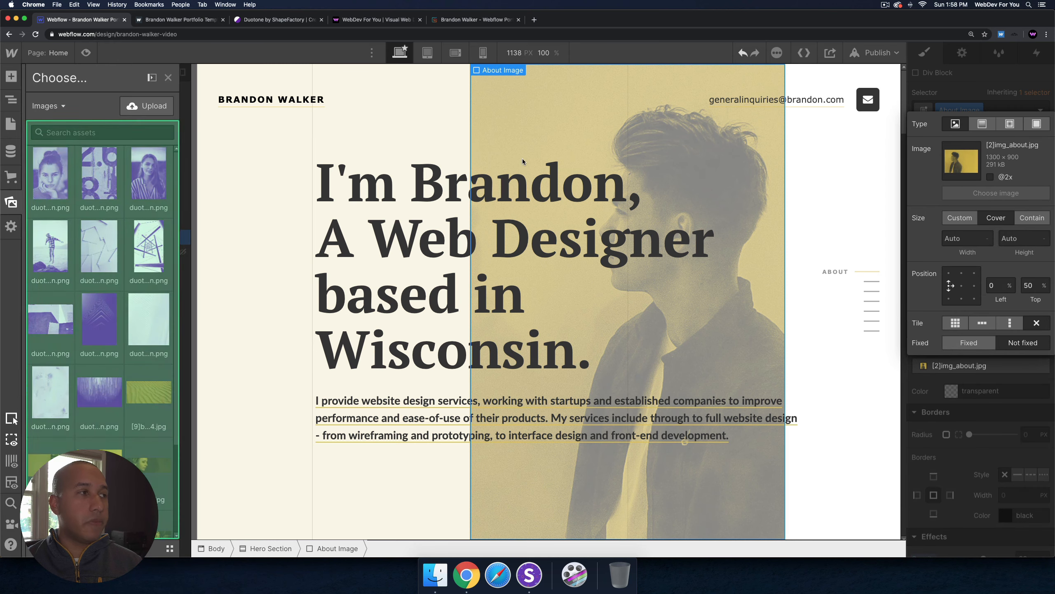
click(44, 169)
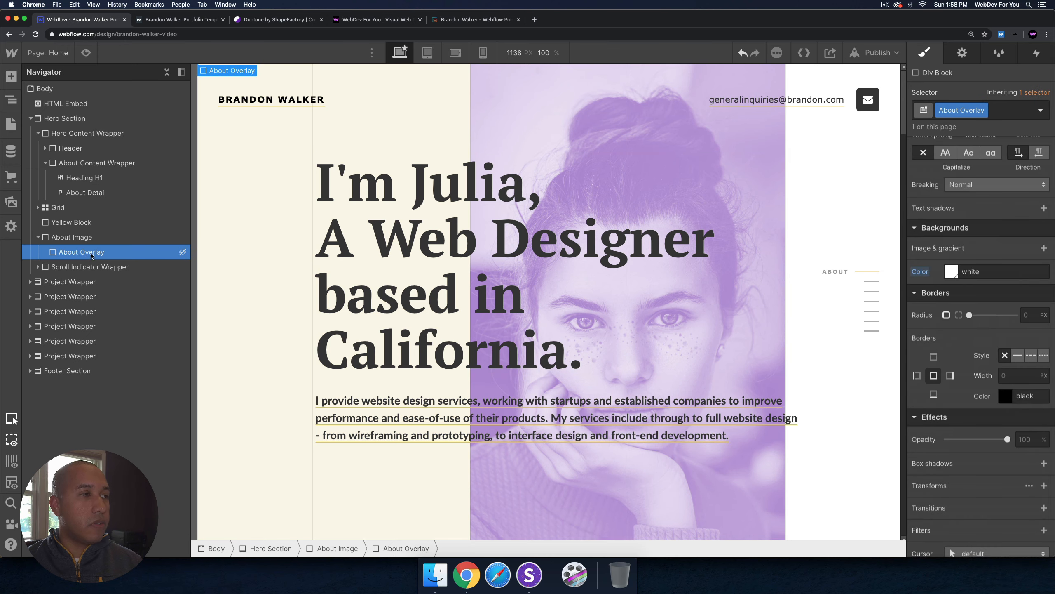
Step: Preview the updated hero, return to the Designer and set the About Overlay's display to block
scroll(1004, 211, up, 10)
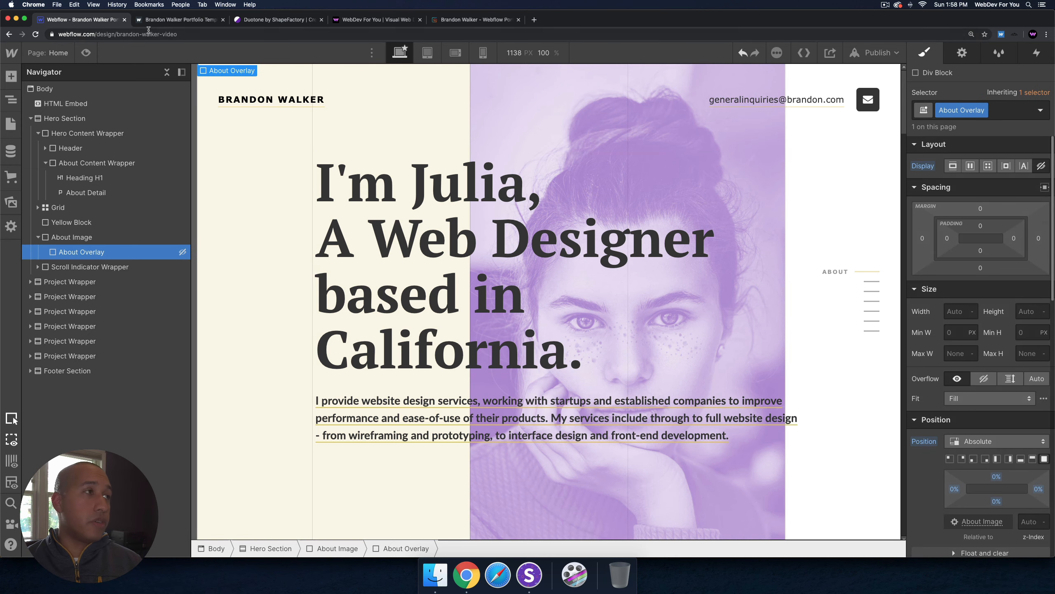
click(87, 52)
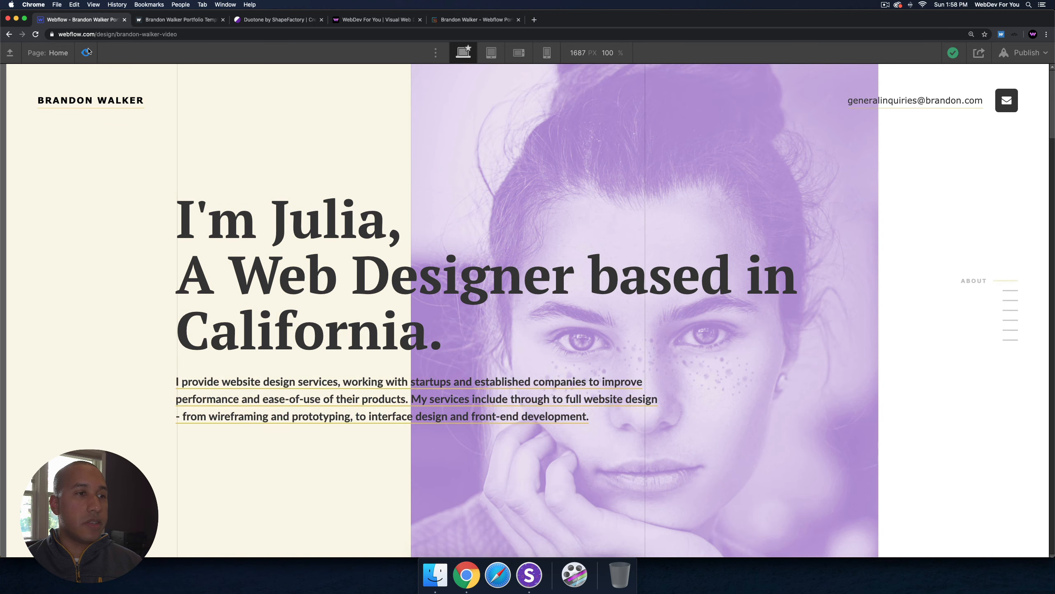
key(shift+p)
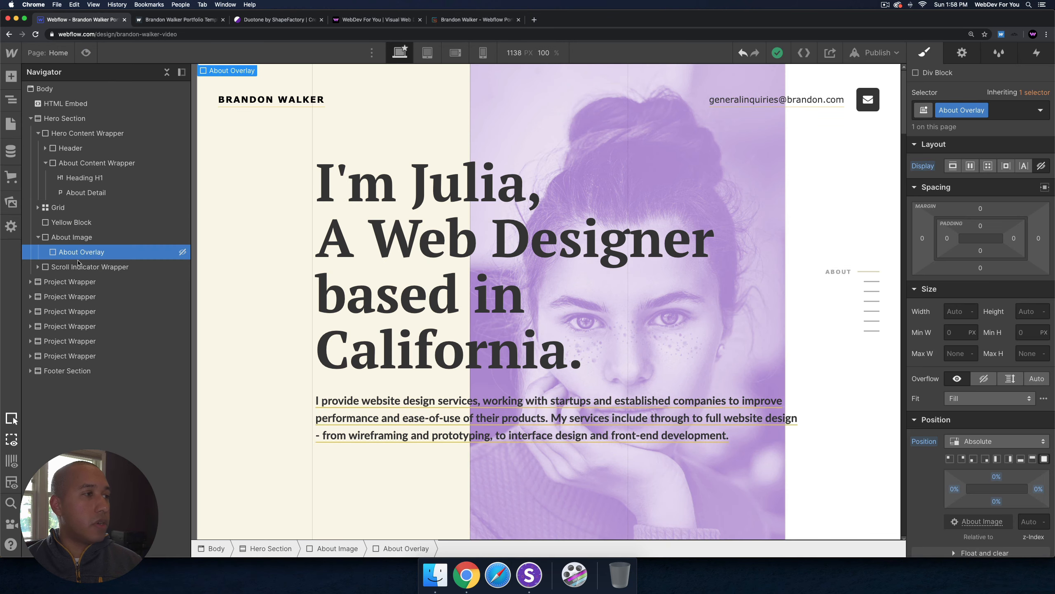
click(953, 166)
Step: Open the Style Guide page and review the swatches and element assignments in its Color Usage section
click(11, 124)
click(62, 139)
scroll(376, 224, down, 20)
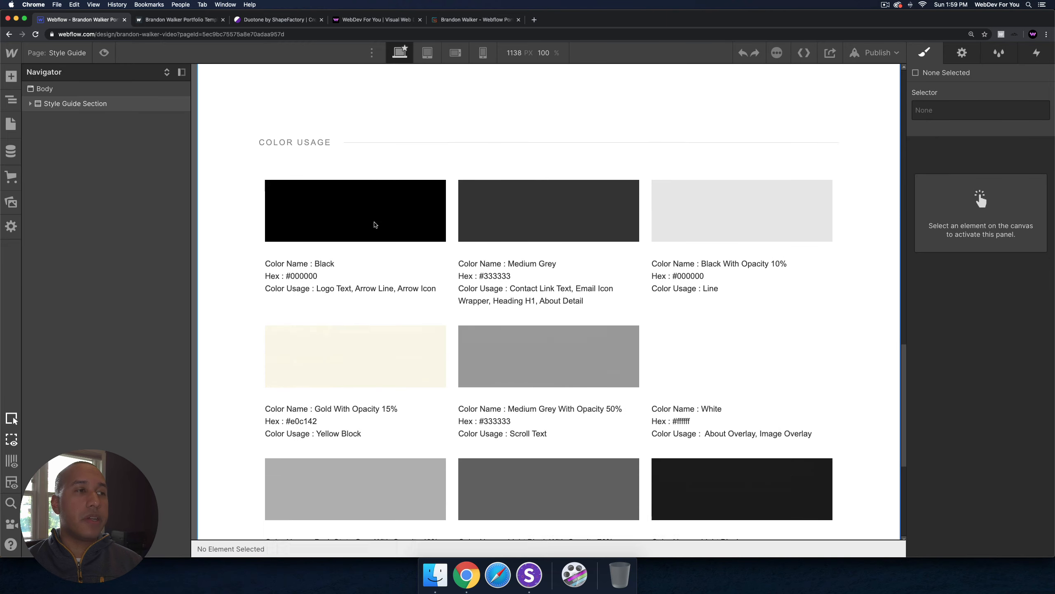
scroll(538, 366, down, 3)
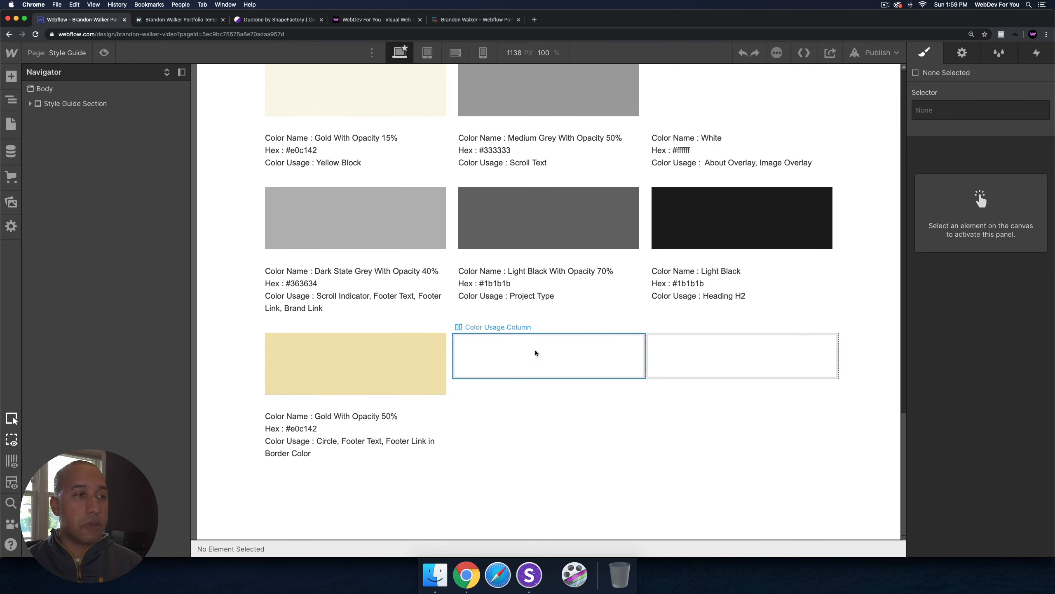
scroll(481, 320, up, 3)
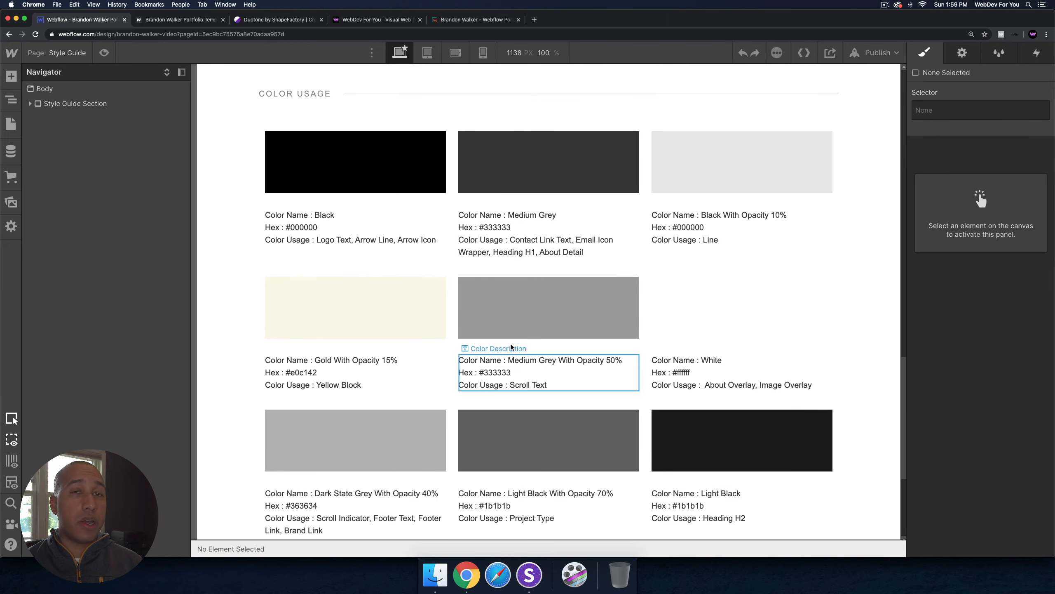
scroll(357, 315, up, 3)
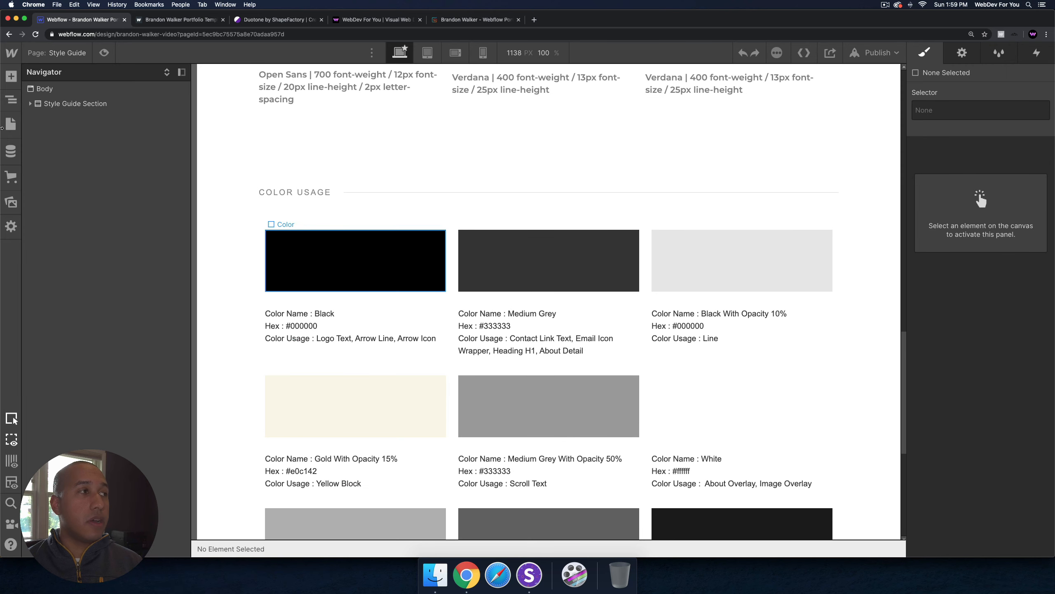
Step: Return to the Home page, select the hero's Yellow Block and inspect its background color
click(12, 124)
click(83, 144)
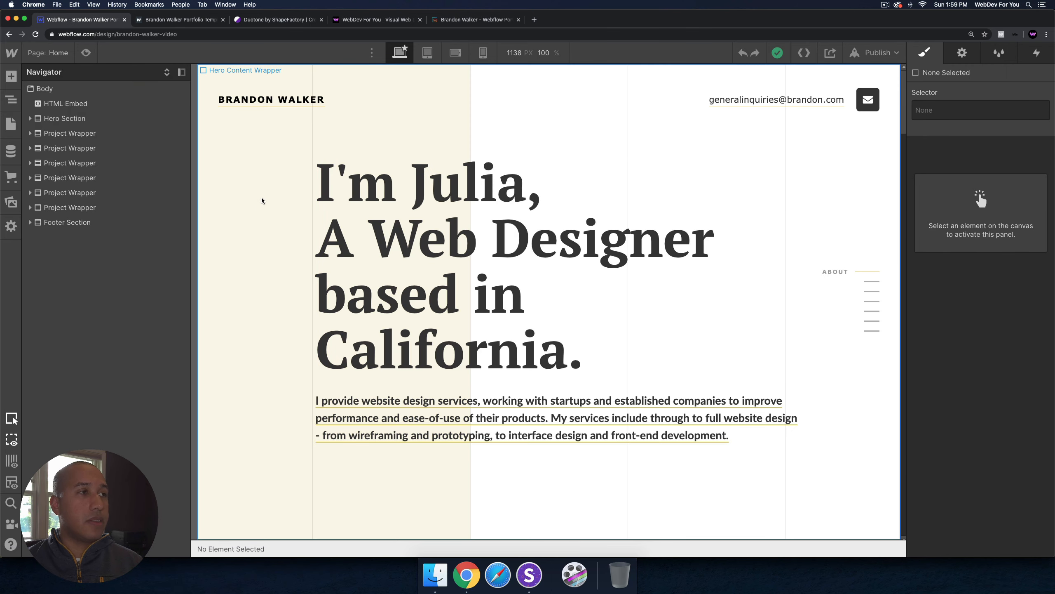
click(262, 201)
scroll(955, 307, down, 10)
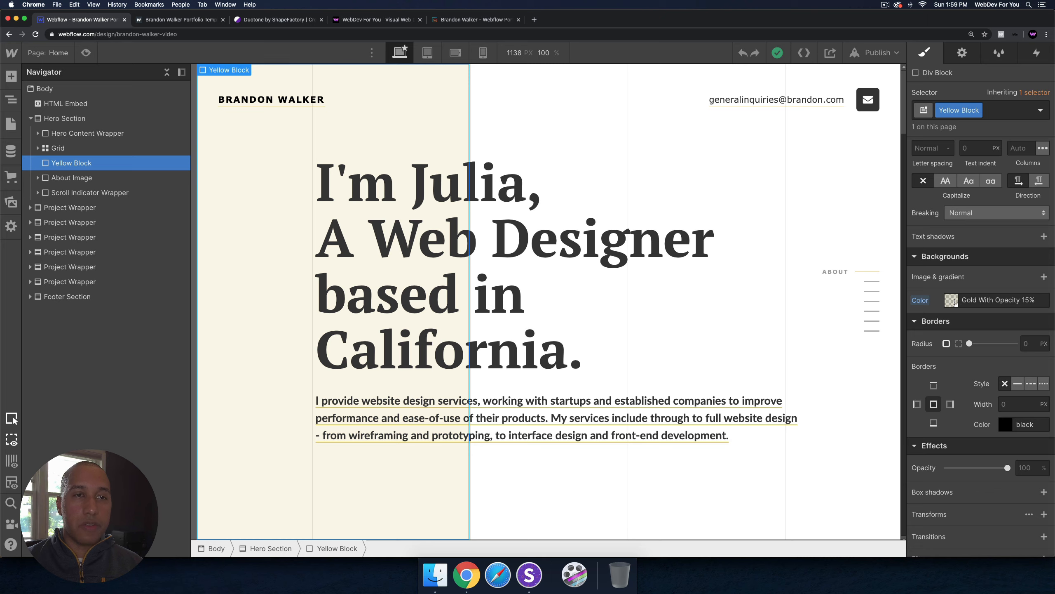
Step: Open the Yellow Block's Gold With Opacity 15% background swatch for editing, and copy the purple hex code 6519a9 from the Duotone site
click(992, 300)
click(991, 300)
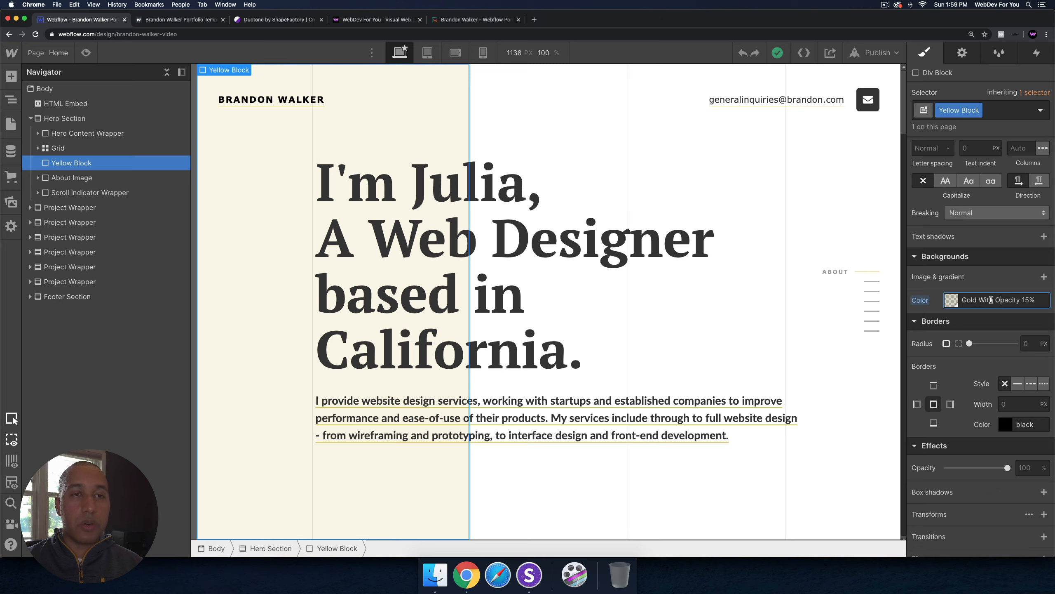
click(951, 301)
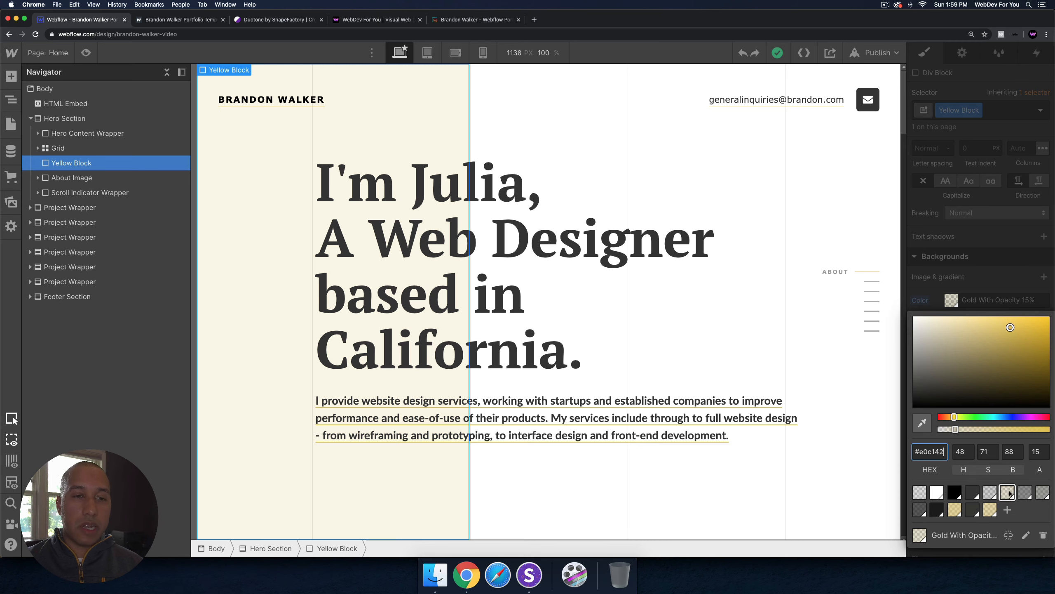
click(1025, 535)
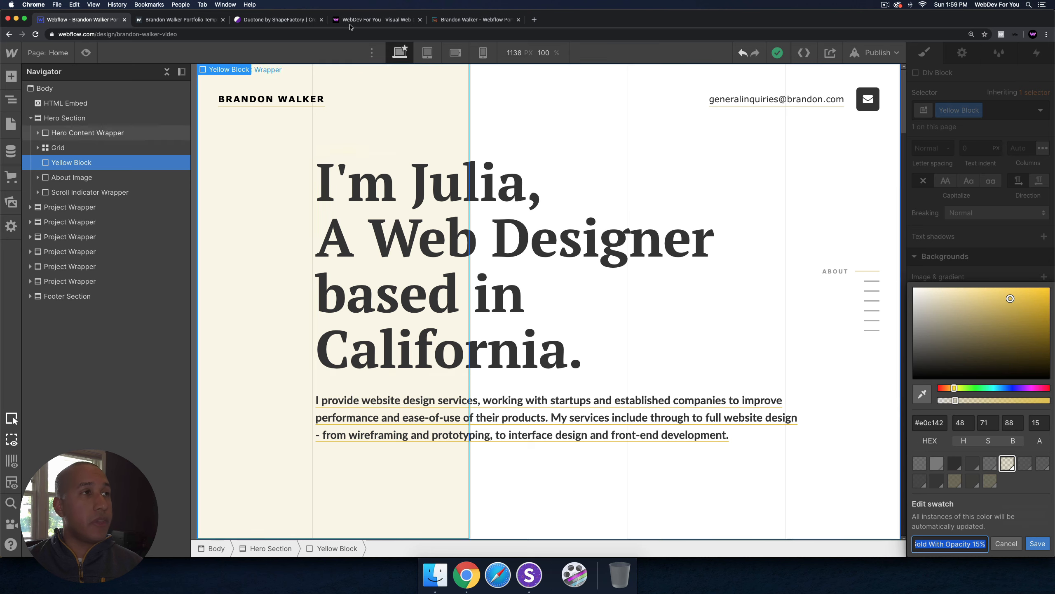
click(249, 27)
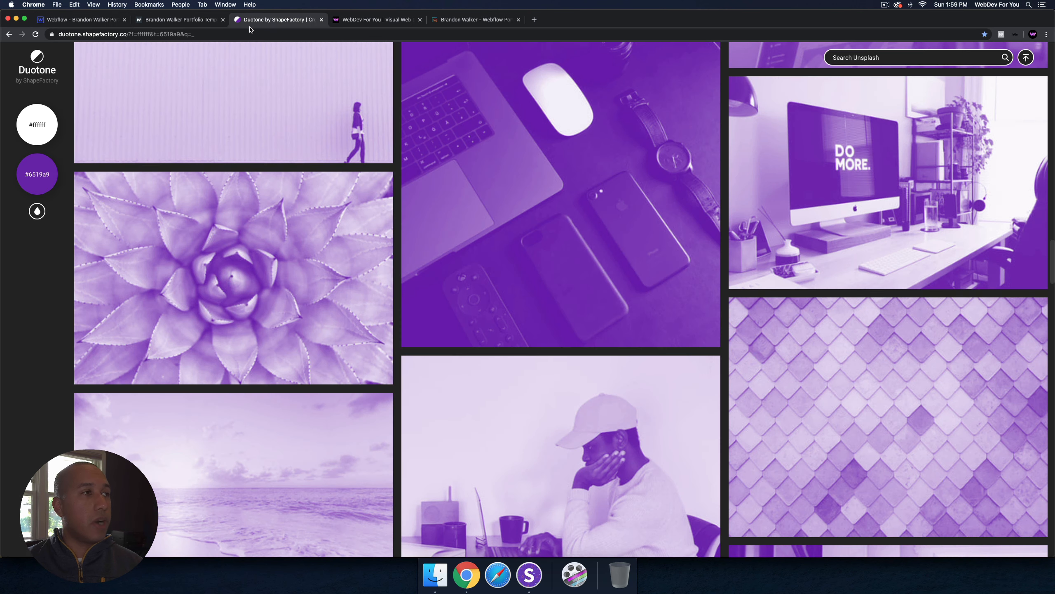
double_click(38, 174)
key(super+c)
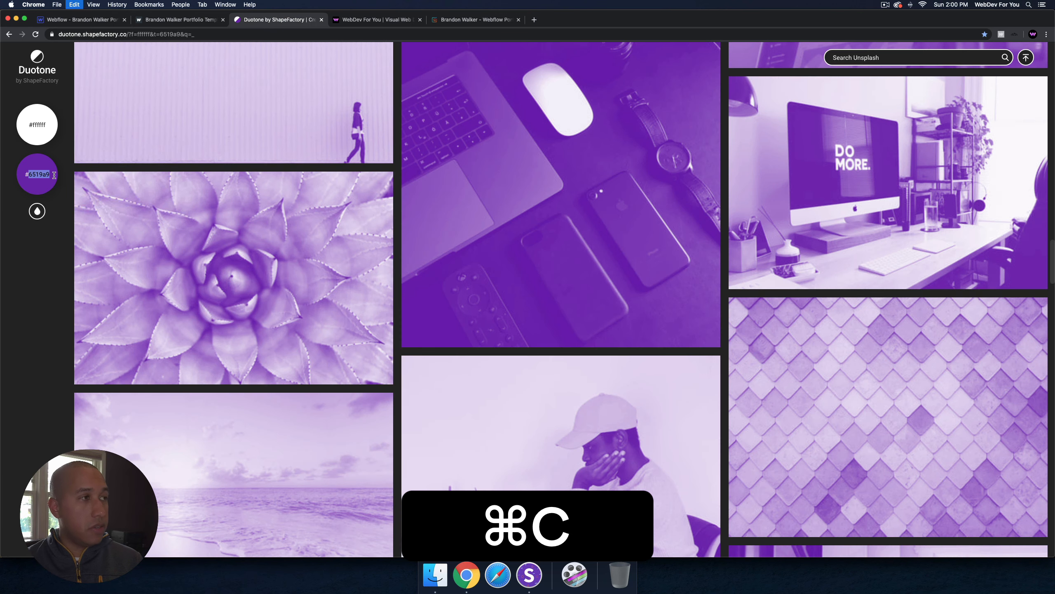
click(69, 21)
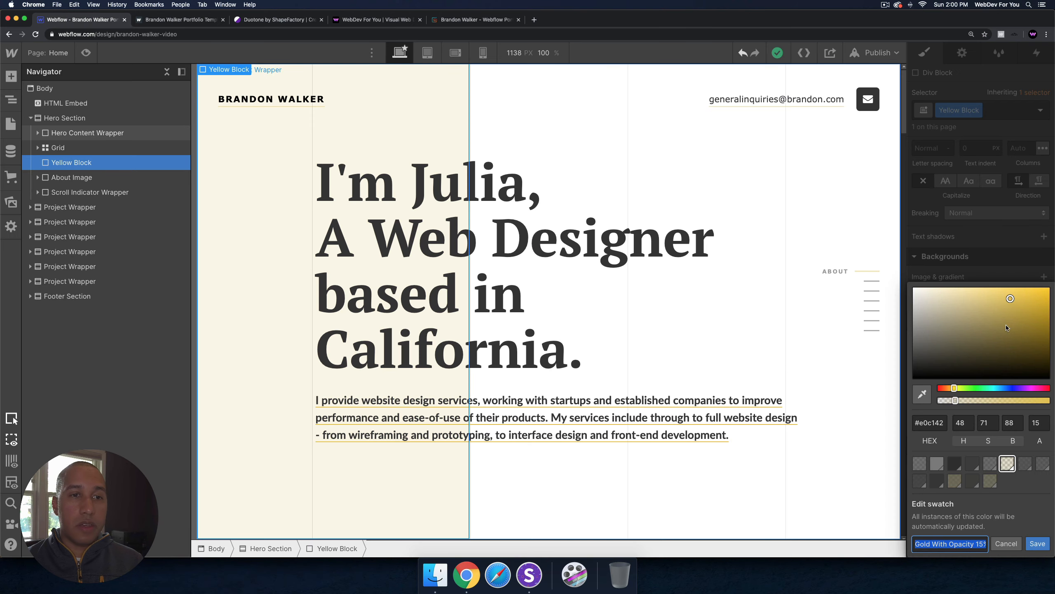
Step: Try the copied hex color 6519a9 on the Gold With Opacity 15% swatch and undo the color change
click(926, 423)
key(super+a)
key(super+v)
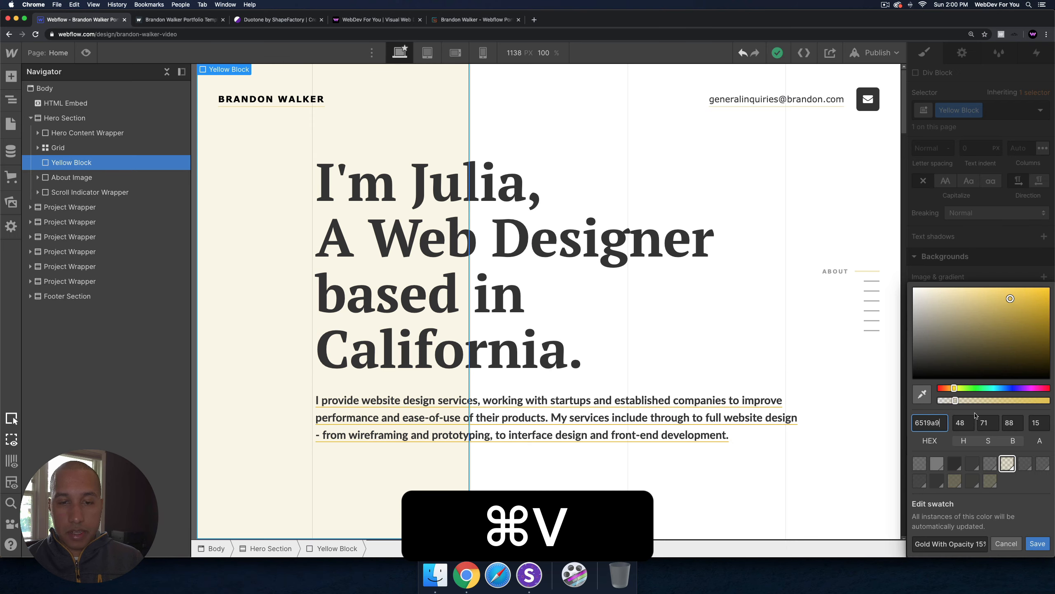
key(super+Return)
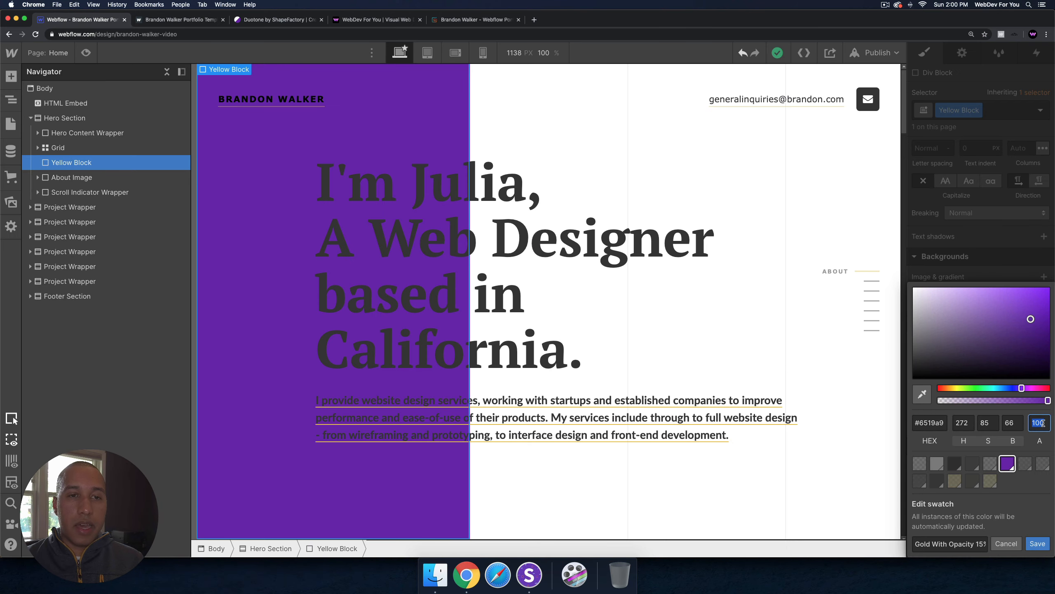
click(1043, 423)
key(super+z)
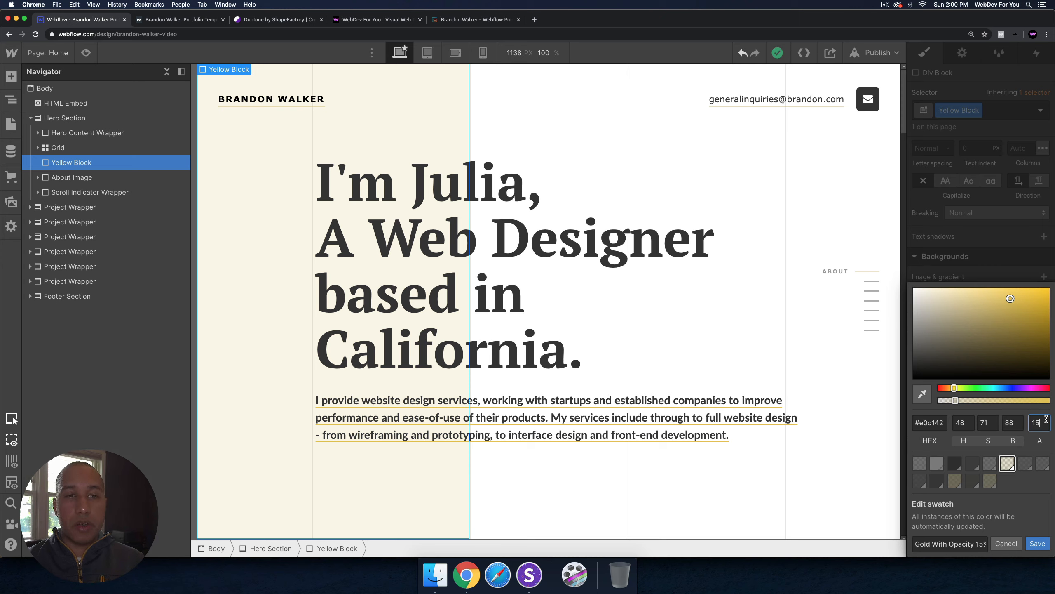
Step: Try recoloring the Yellow Block's swatch again with hex 6519a9 at 15 percent opacity
click(936, 423)
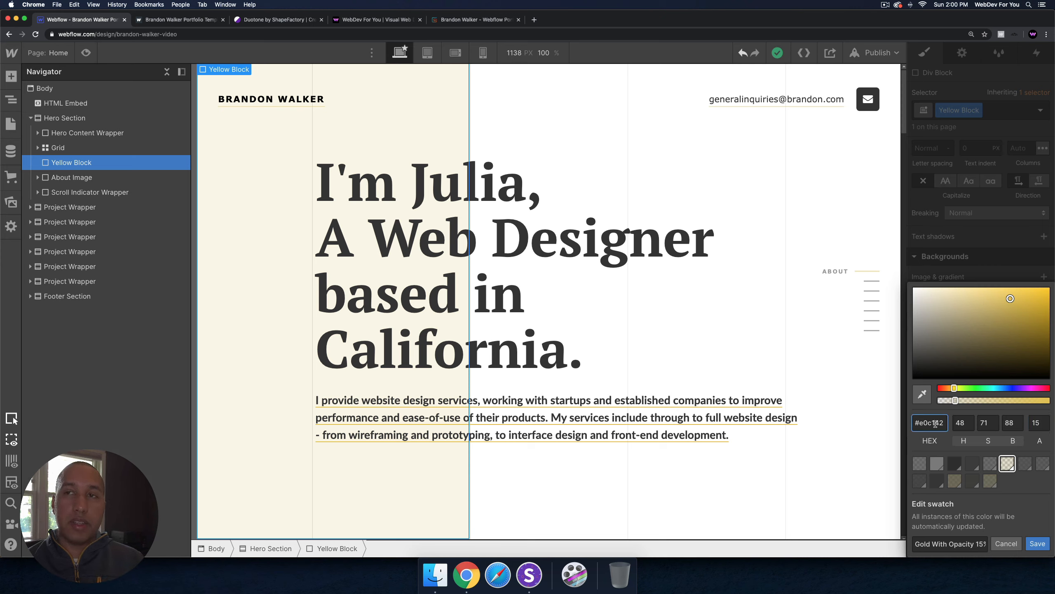
key(super+a)
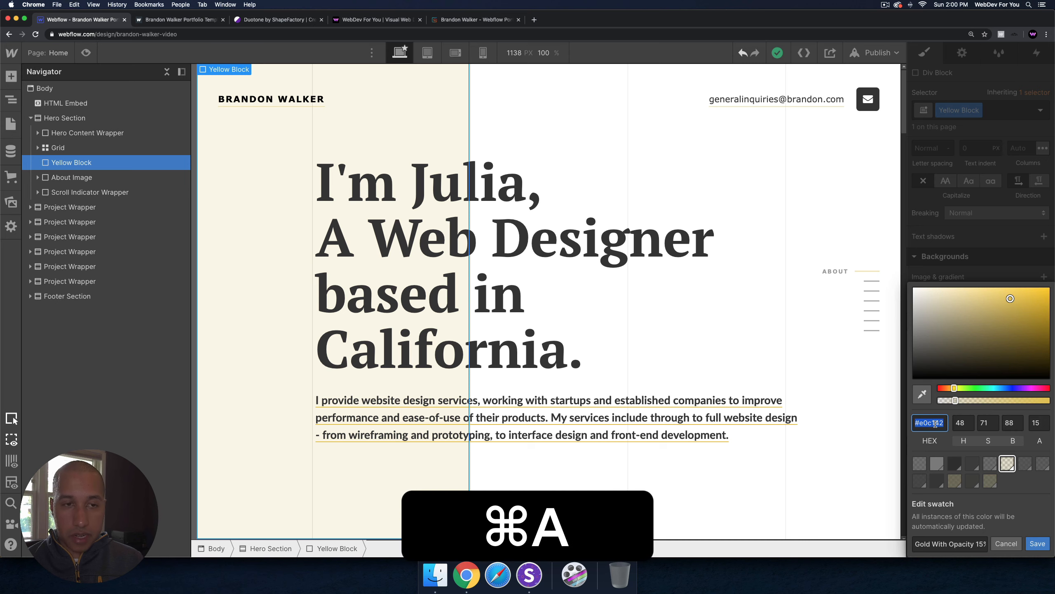
key(super+v)
key(super+Return)
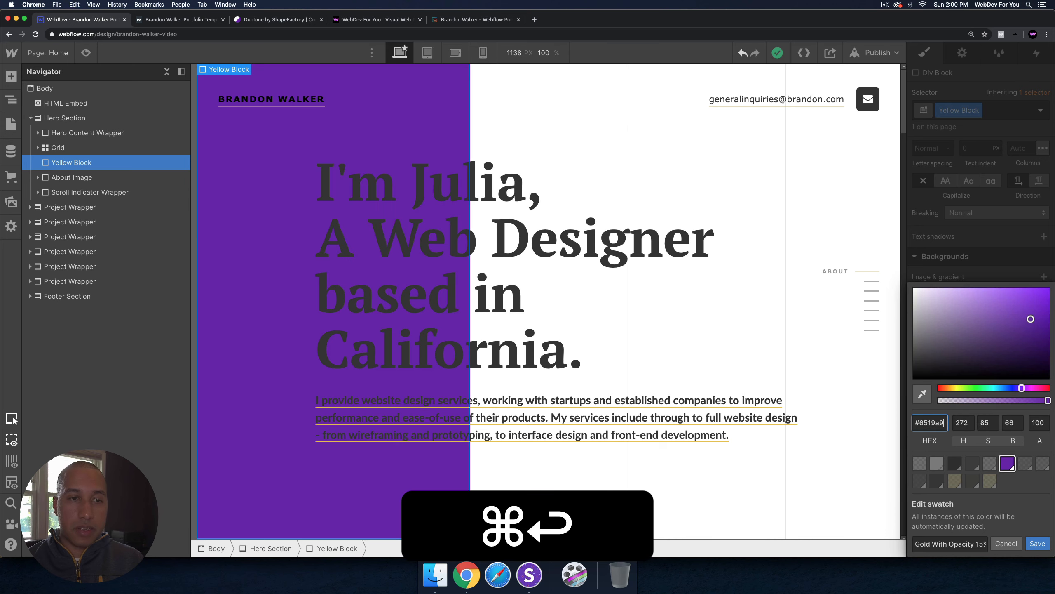
double_click(1039, 423)
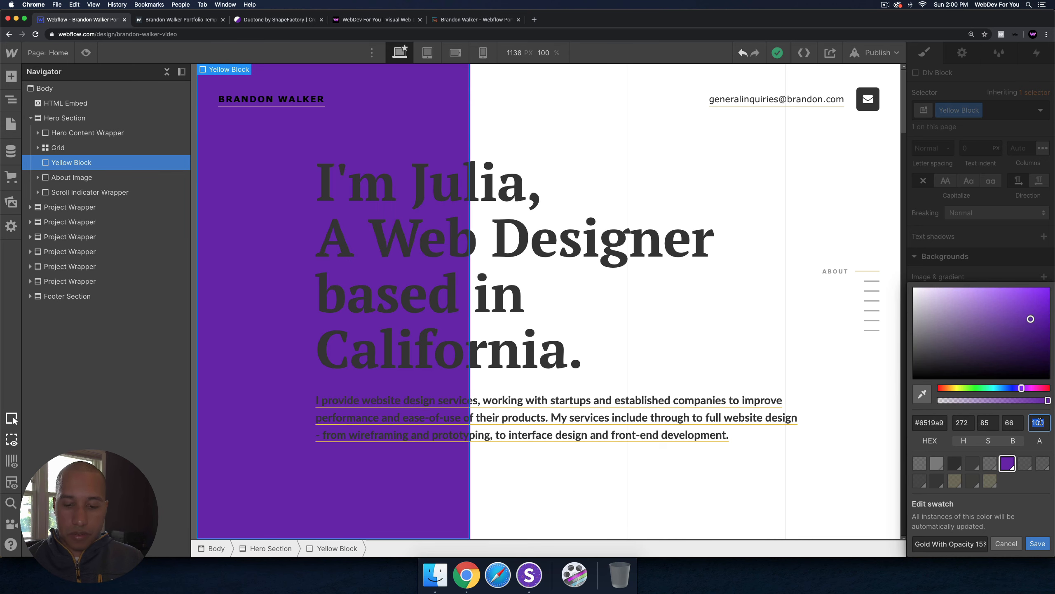
text(15)
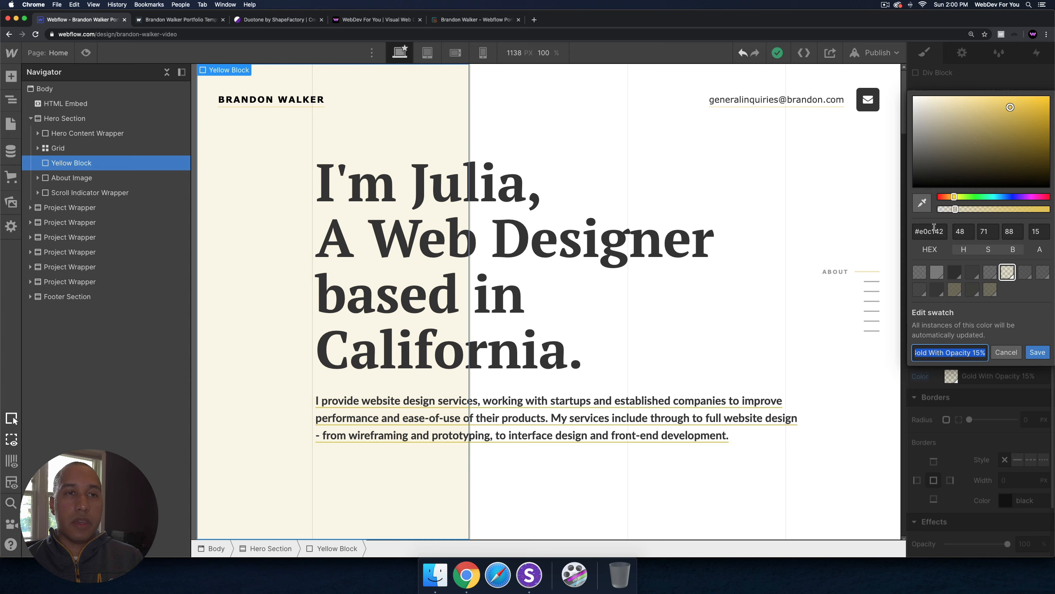
Step: Set the Gold With Opacity 15% swatch to hex #6519a9 with an alpha of 15 and save the swatch
click(929, 231)
key(super+a)
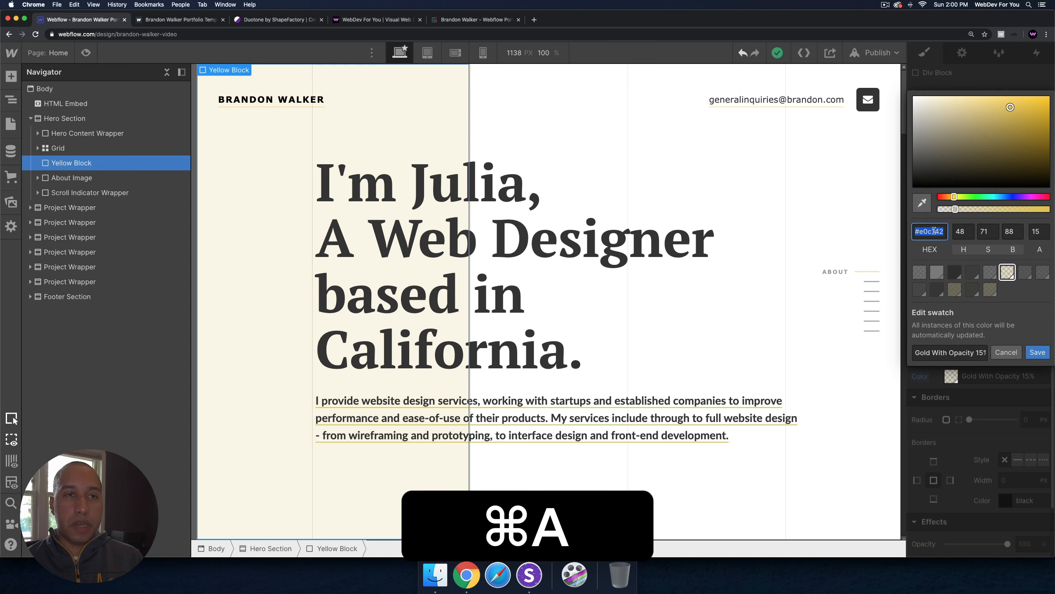
key(super+v)
key(super+Return)
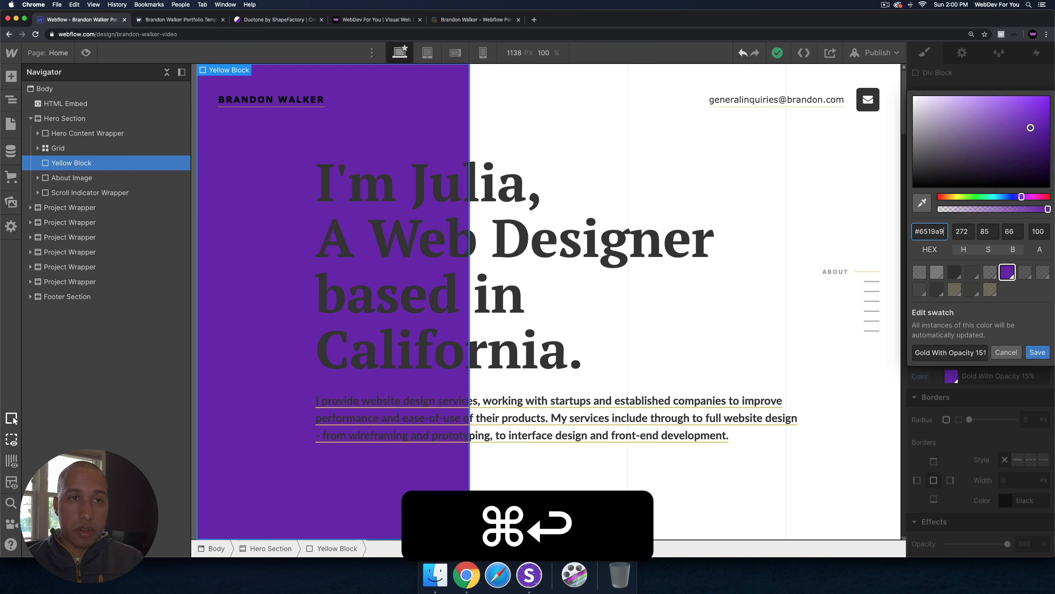
click(1039, 231)
key(super+a)
text(15)
key(Return)
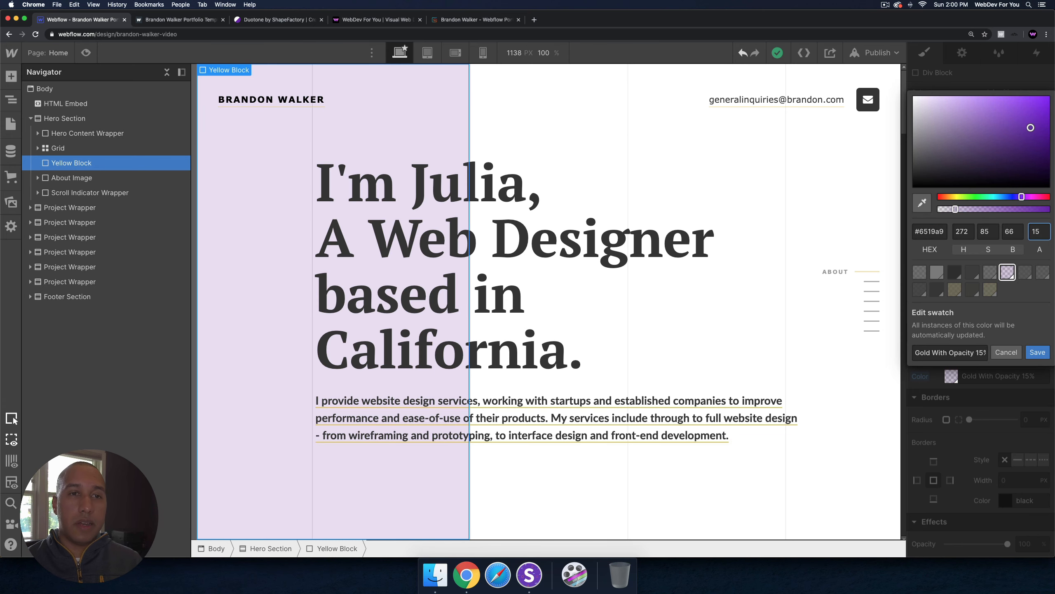
click(1038, 352)
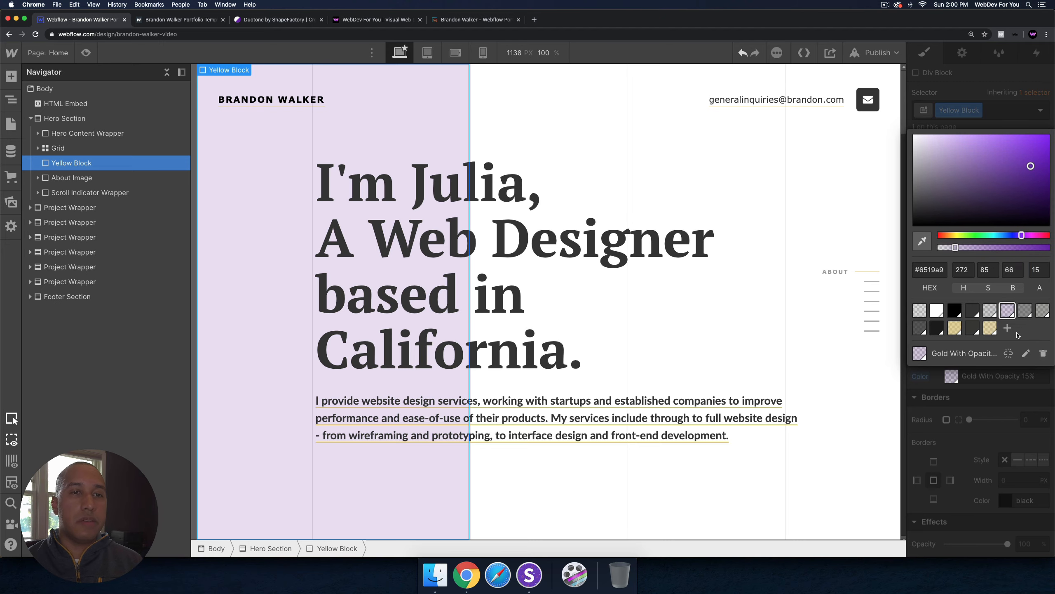
click(994, 398)
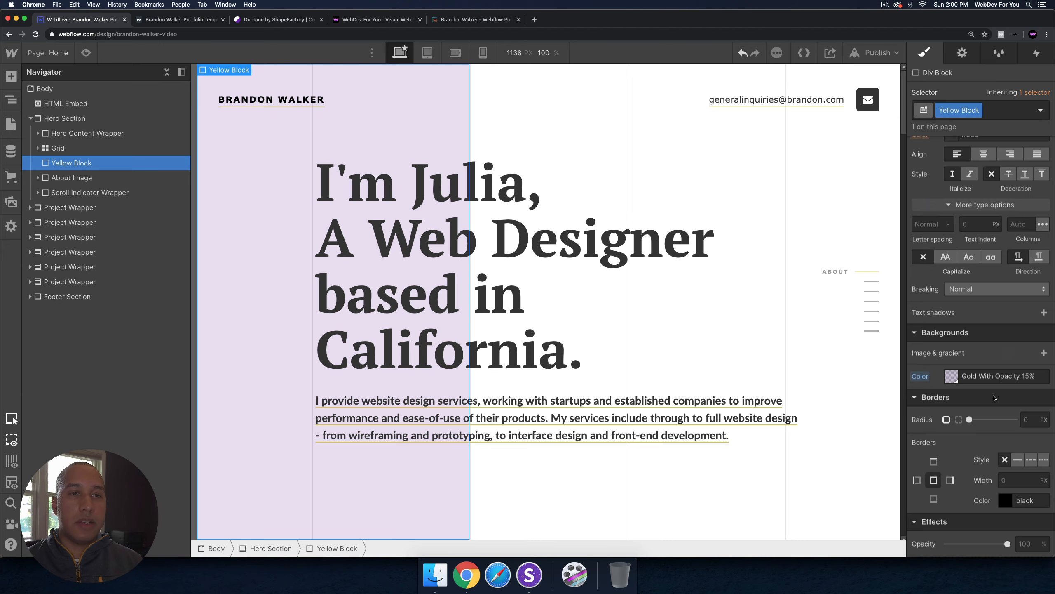
Step: Preview the recolored hero, return to the Designer and select the About Detail paragraph
click(93, 55)
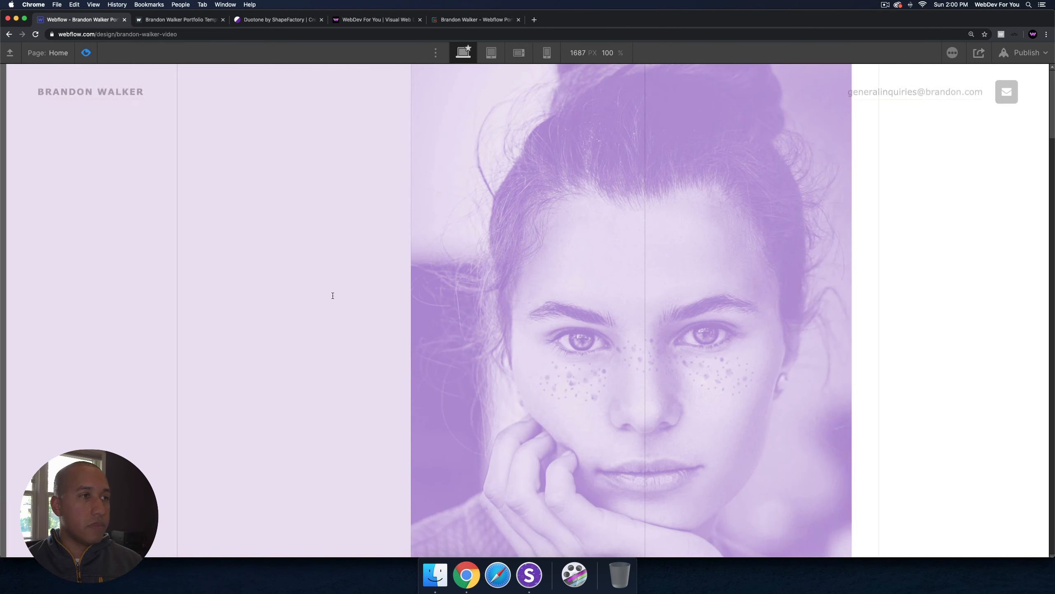
click(86, 53)
click(557, 415)
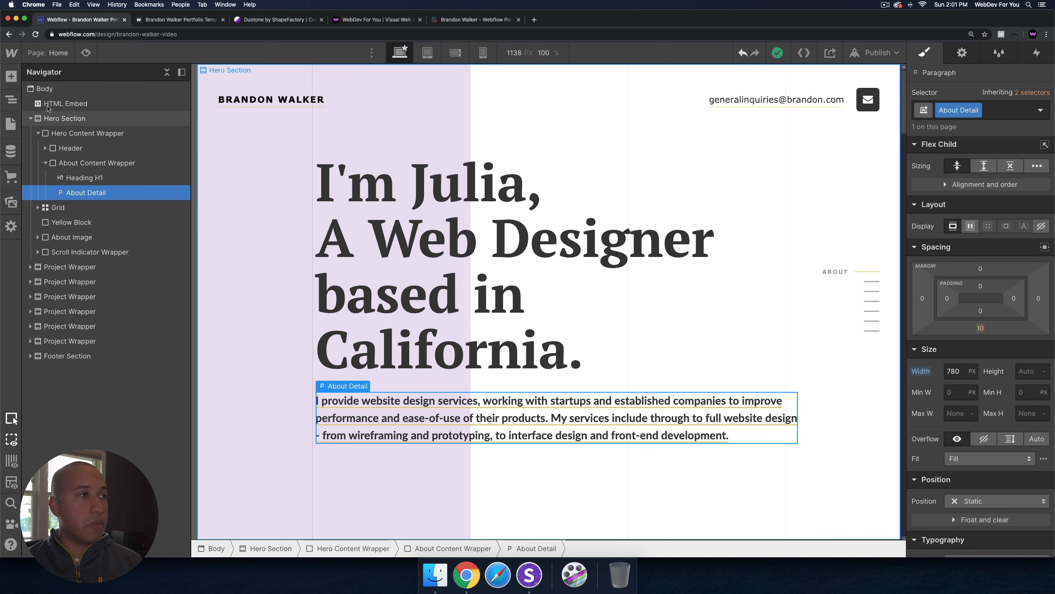
Step: Change both text-decoration colors in the HTML Embed's custom code to #6519a9, save it and check the underlines on the page
click(83, 106)
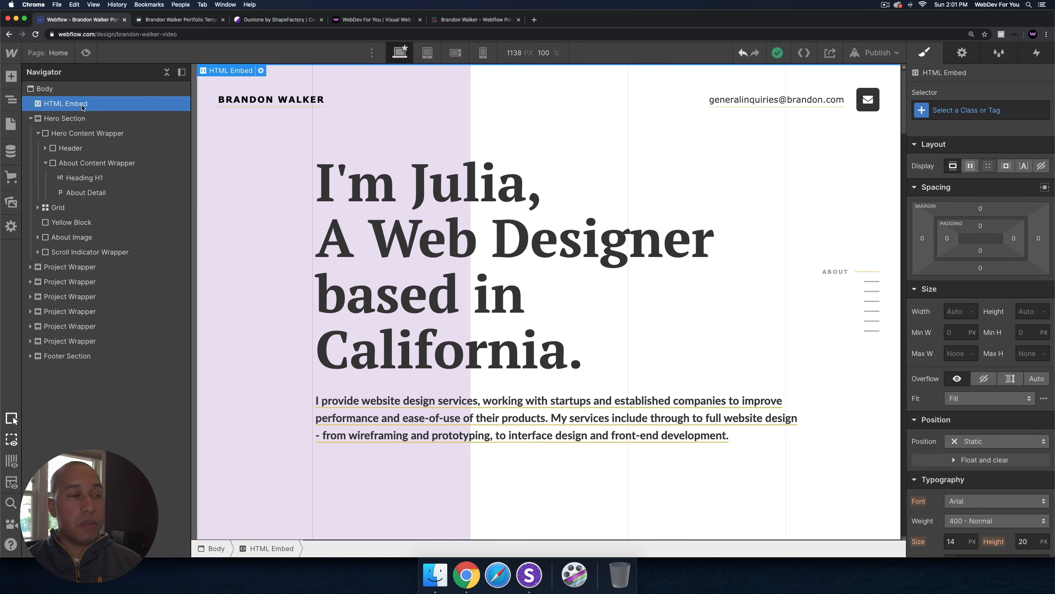
click(262, 70)
double_click(475, 211)
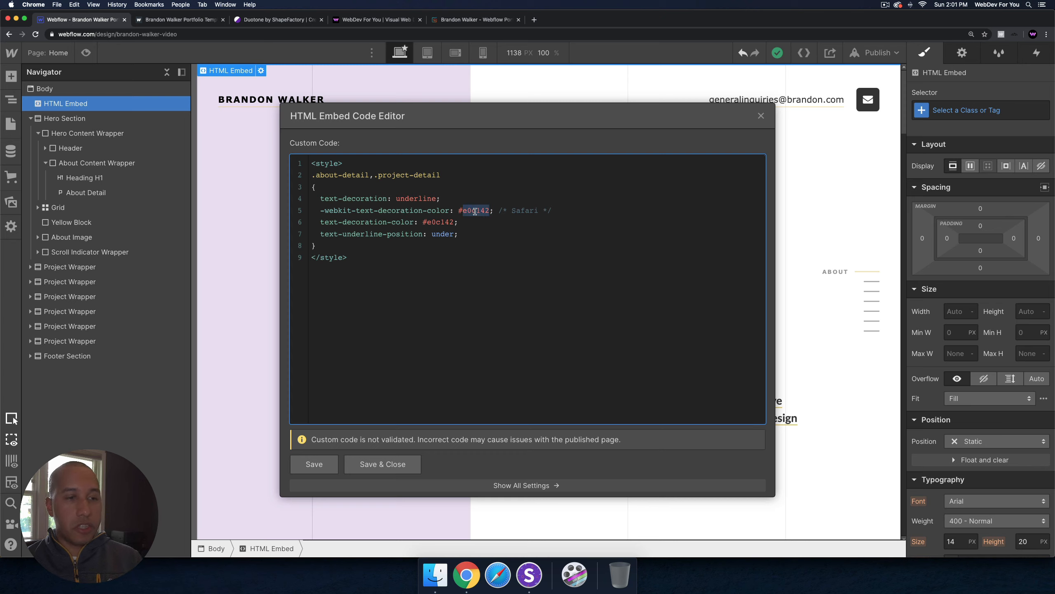
text(6519a9)
double_click(438, 221)
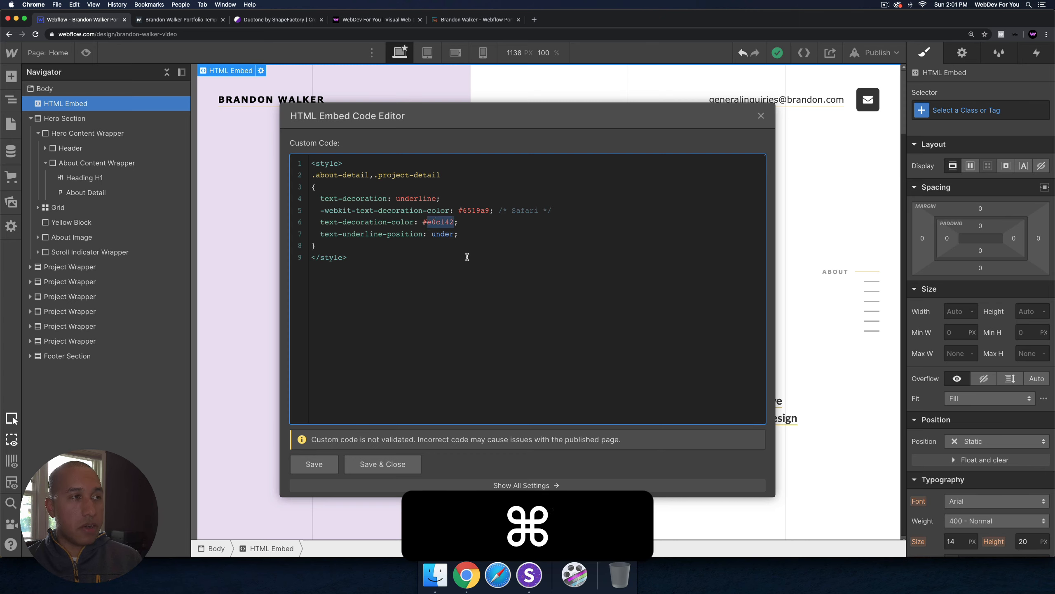
text(6519a9)
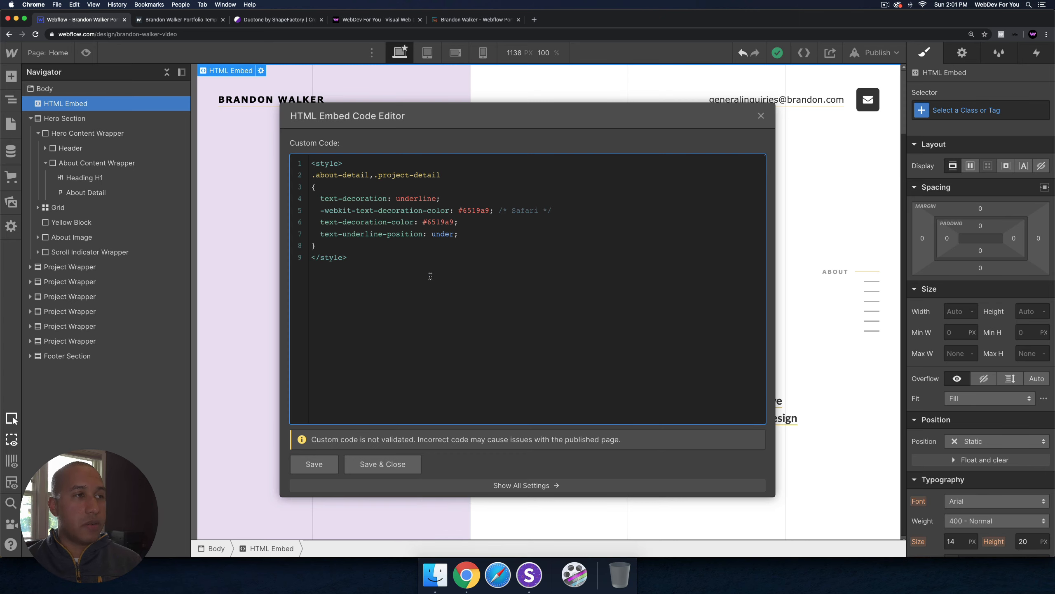
click(382, 463)
scroll(462, 138, down, 10)
scroll(462, 139, up, 10)
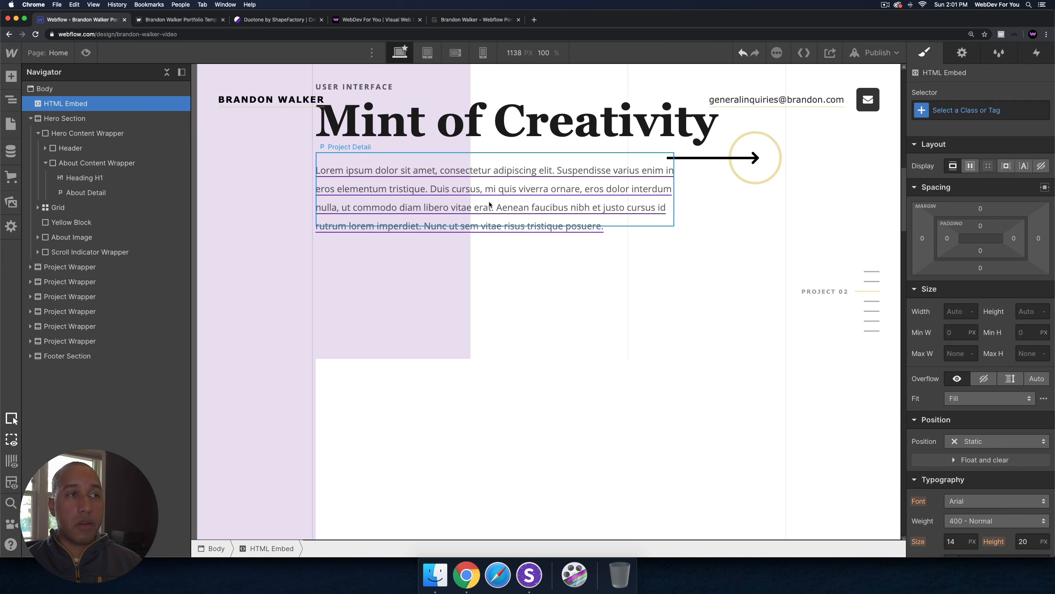
scroll(489, 205, up, 5)
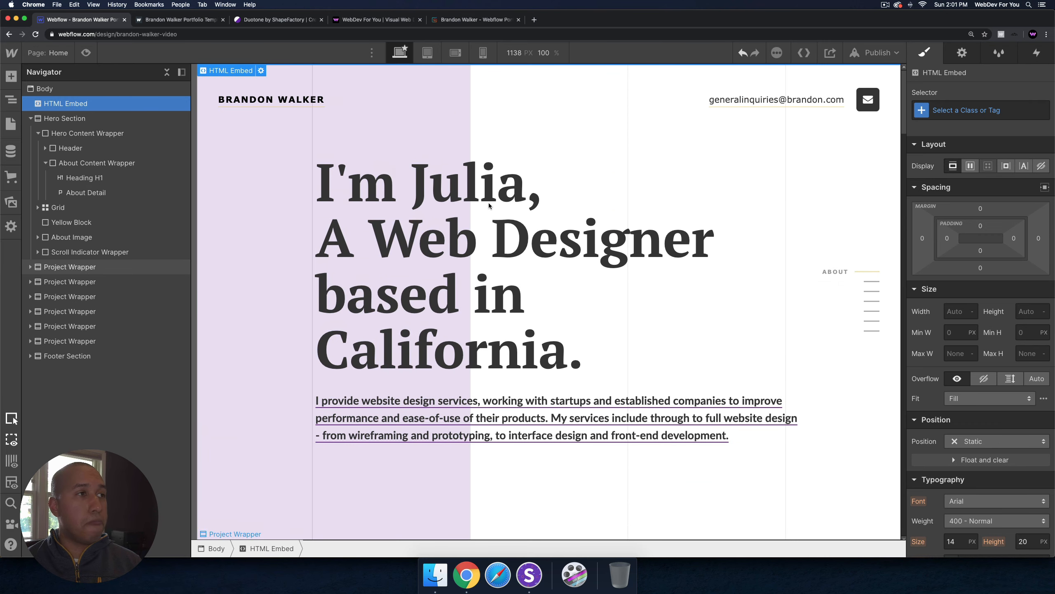
Step: Set the bottom border color of the header's Logo Text link to #6519a9
click(310, 104)
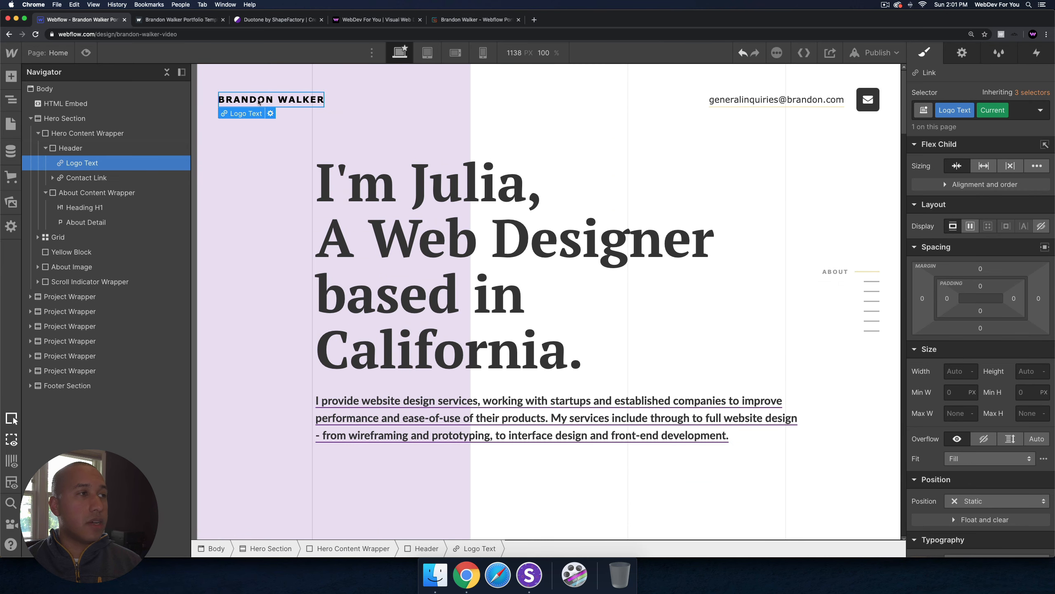
scroll(981, 333, down, 15)
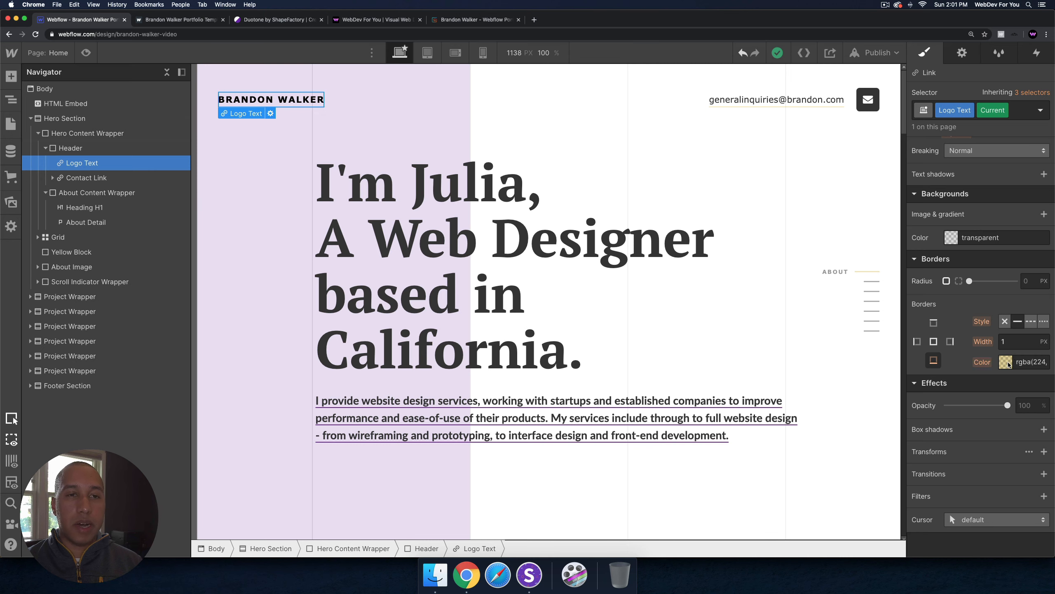
click(1006, 362)
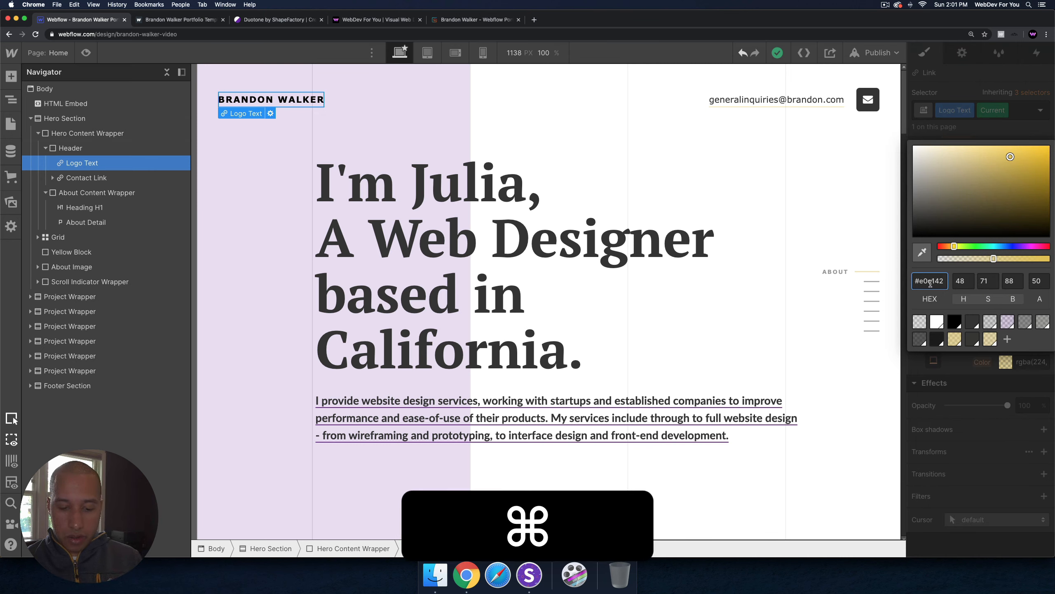
key(super+a)
key(super+c)
Step: Set the bottom border color of the header's Contact Link Text to #6519a9 with 50 percent opacity
click(777, 99)
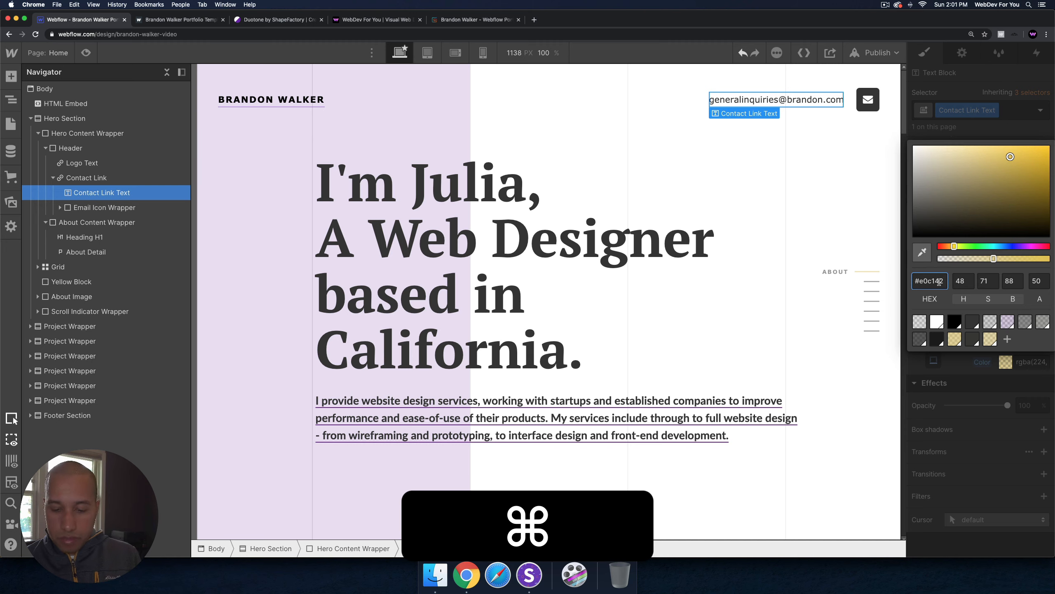
key(super+v)
key(super+Return)
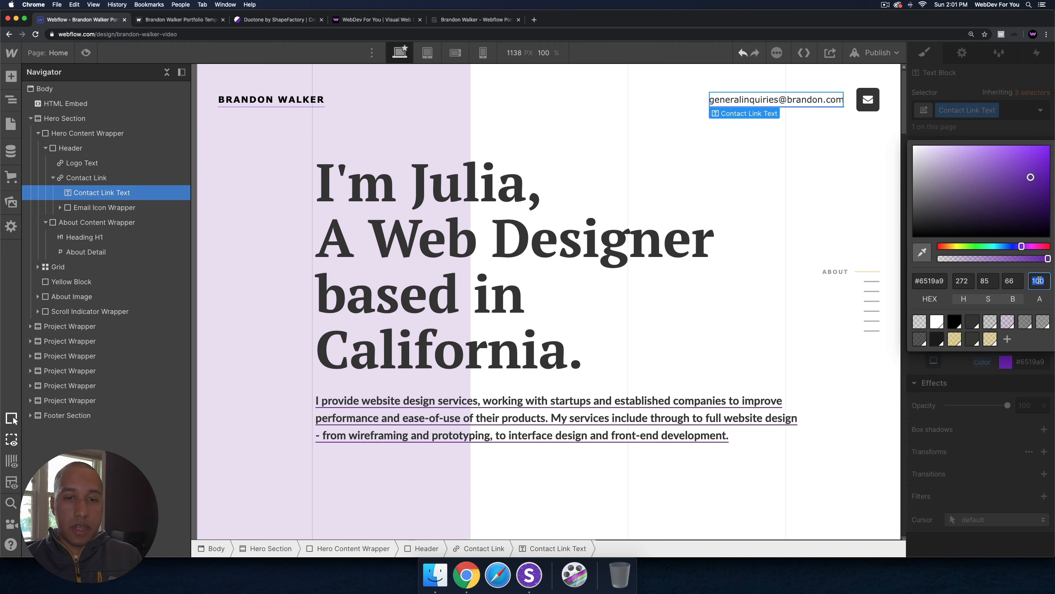
double_click(1039, 281)
text(50)
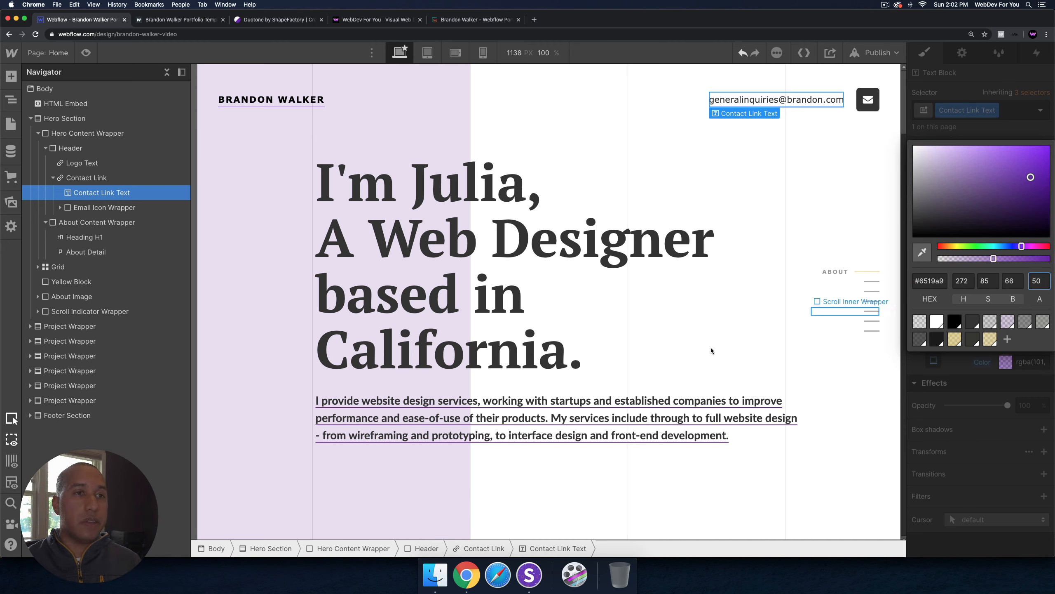
Step: Edit the Scroll Indicator's Gold With Opacity 40% background swatch to #6519a9 with an alpha of 40 and save it
scroll(711, 351, down, 3)
click(867, 271)
click(951, 237)
click(993, 450)
double_click(929, 389)
text(#6519a9)
double_click(1037, 389)
text(40)
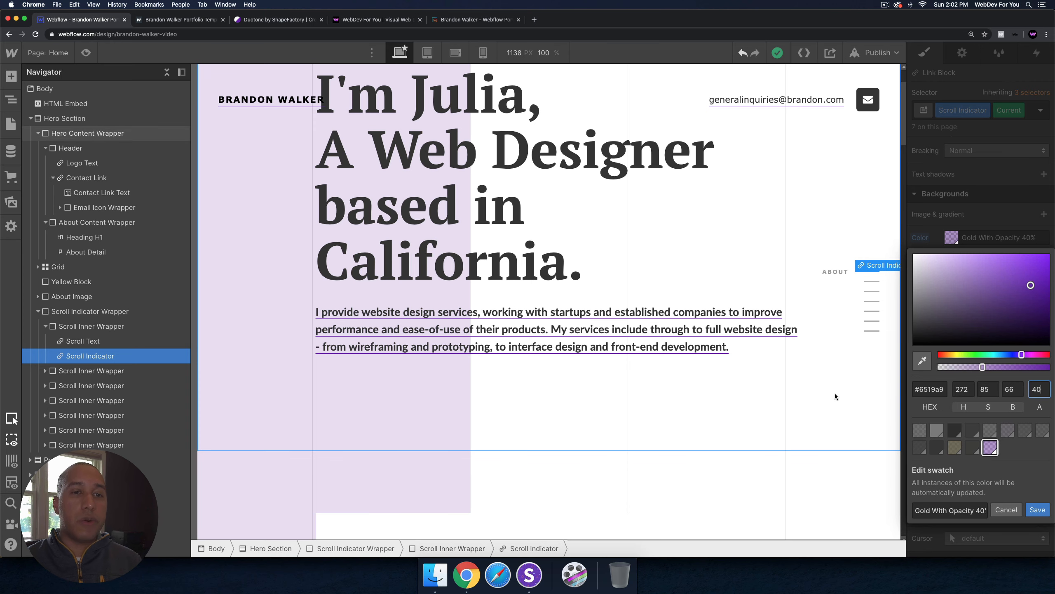
click(1038, 509)
click(728, 412)
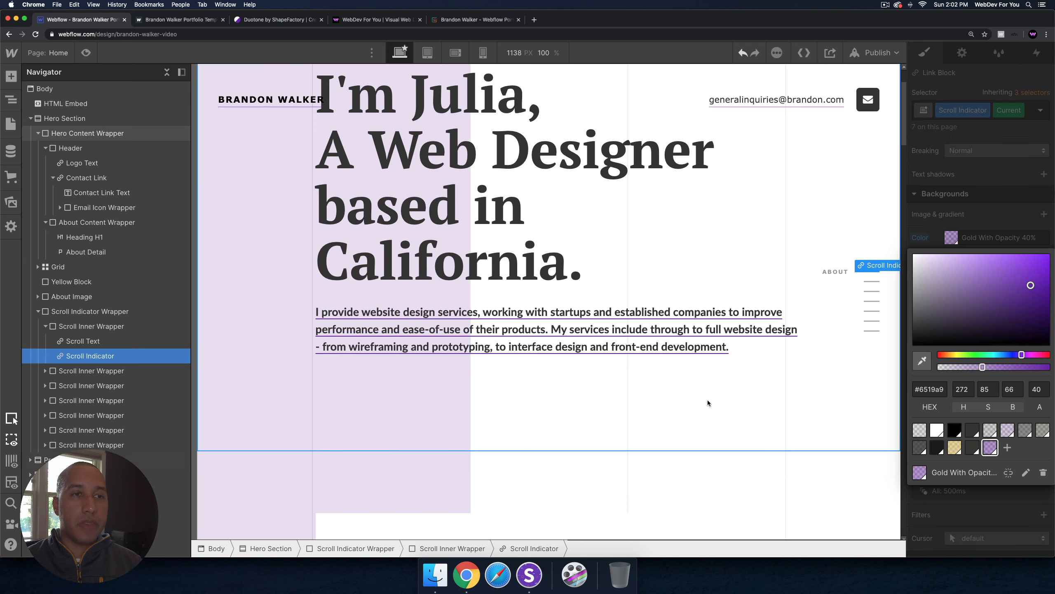
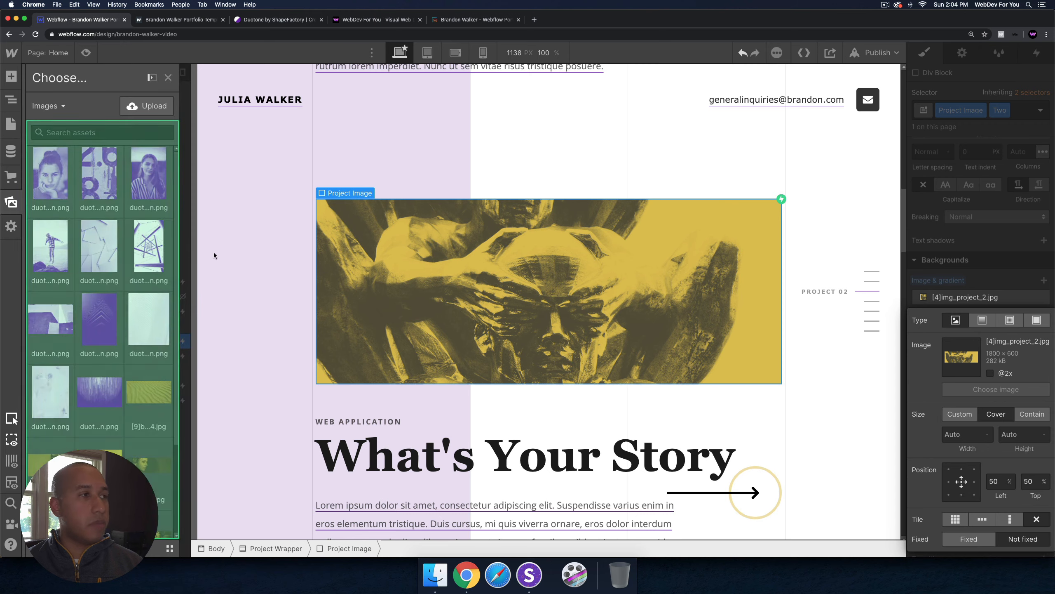
Step: Set the Project 02 background image to duotone (13)-min.png and the Project 03 background image to duotone (11)-min.png
click(42, 327)
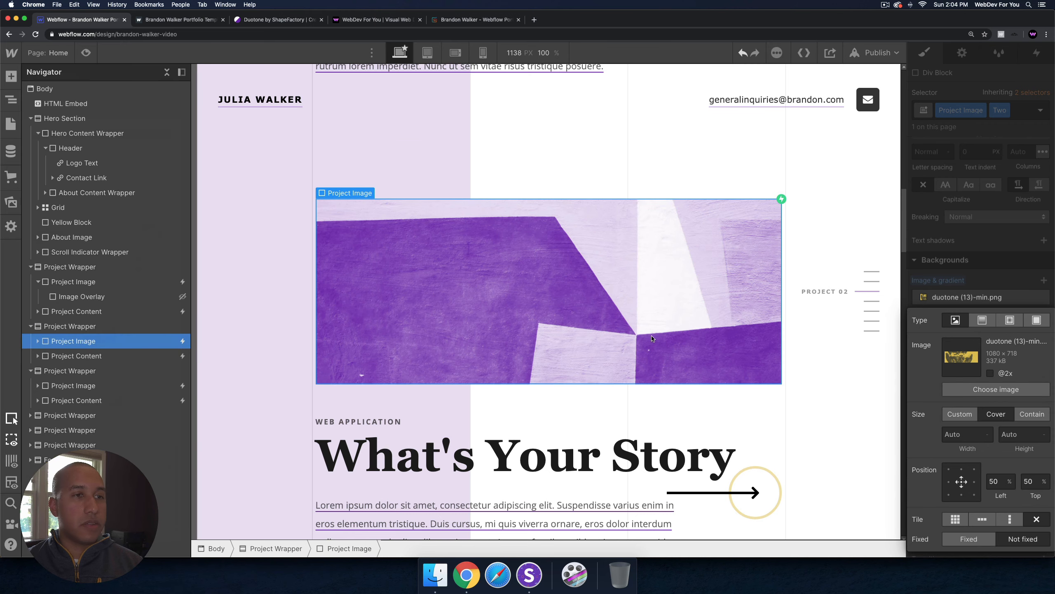
scroll(650, 335, down, 10)
click(569, 361)
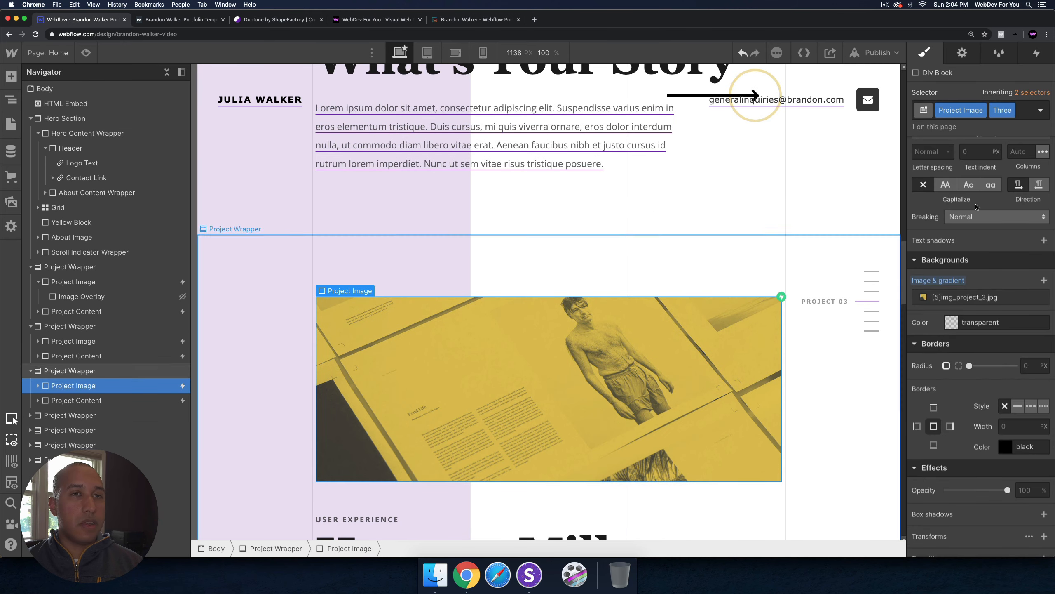
click(965, 303)
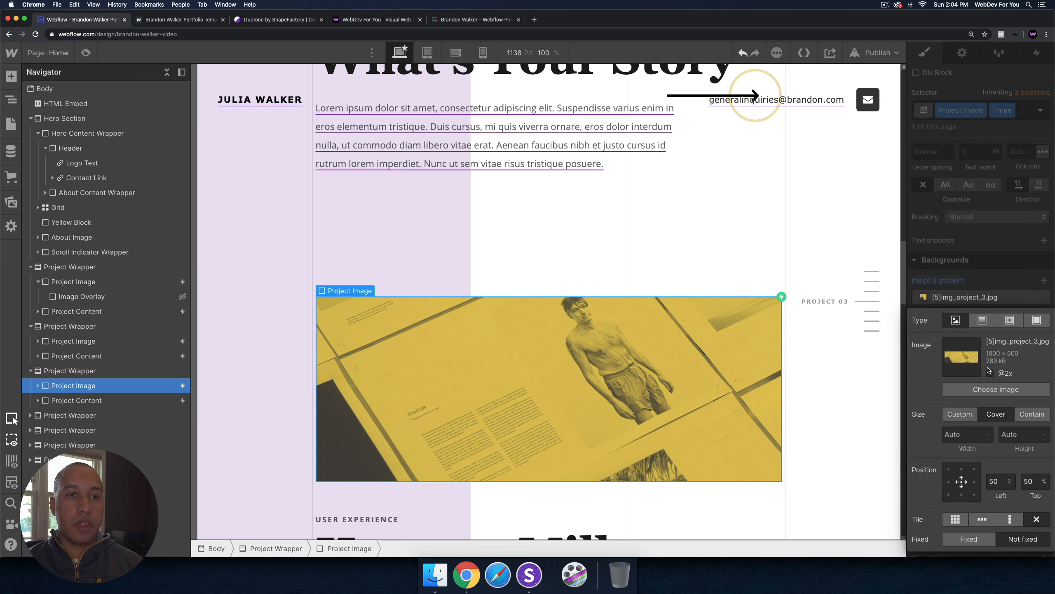
click(993, 389)
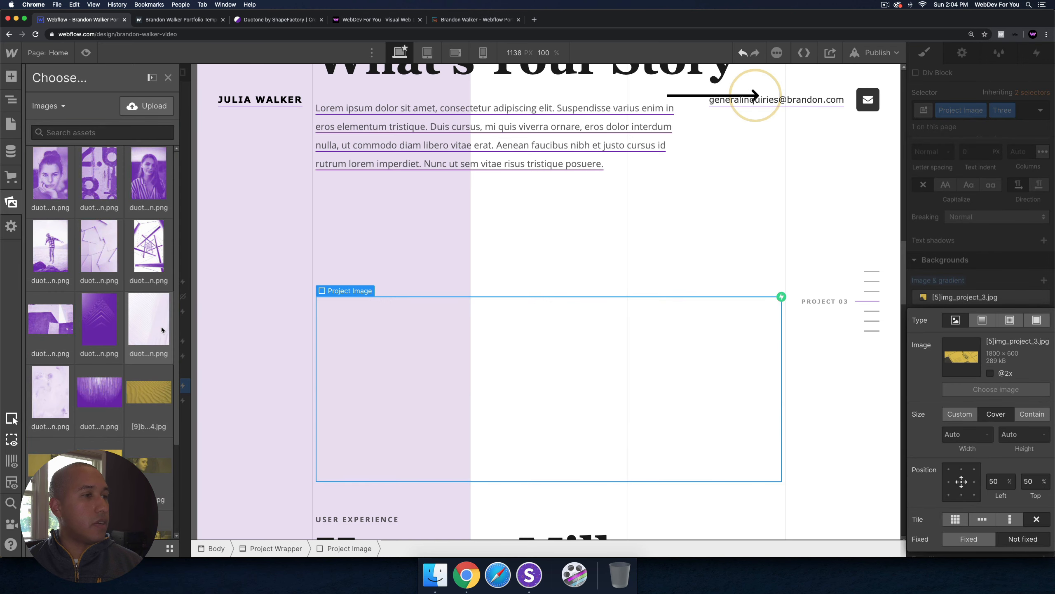
click(160, 329)
Step: Replace the background image of the Project 04 Project Image with duotone (9)-min.png
scroll(682, 354, down, 10)
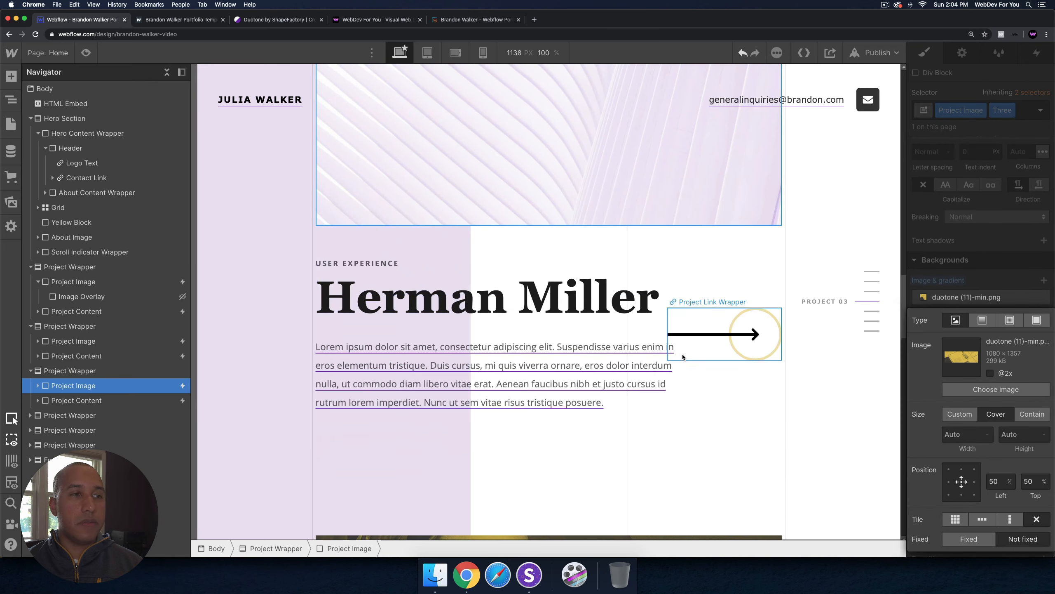
scroll(669, 356, down, 5)
click(665, 315)
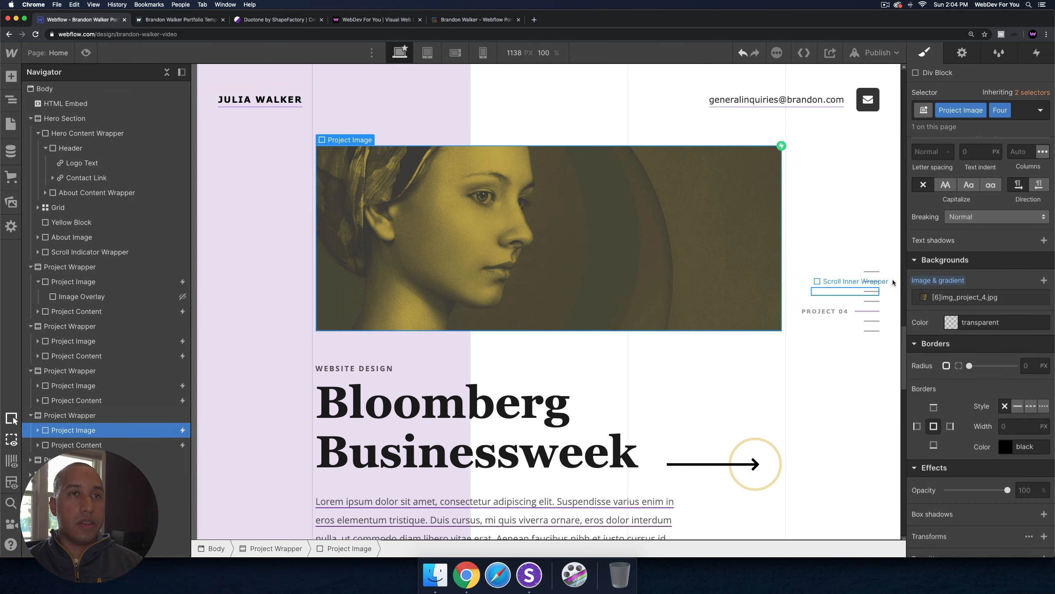
click(975, 298)
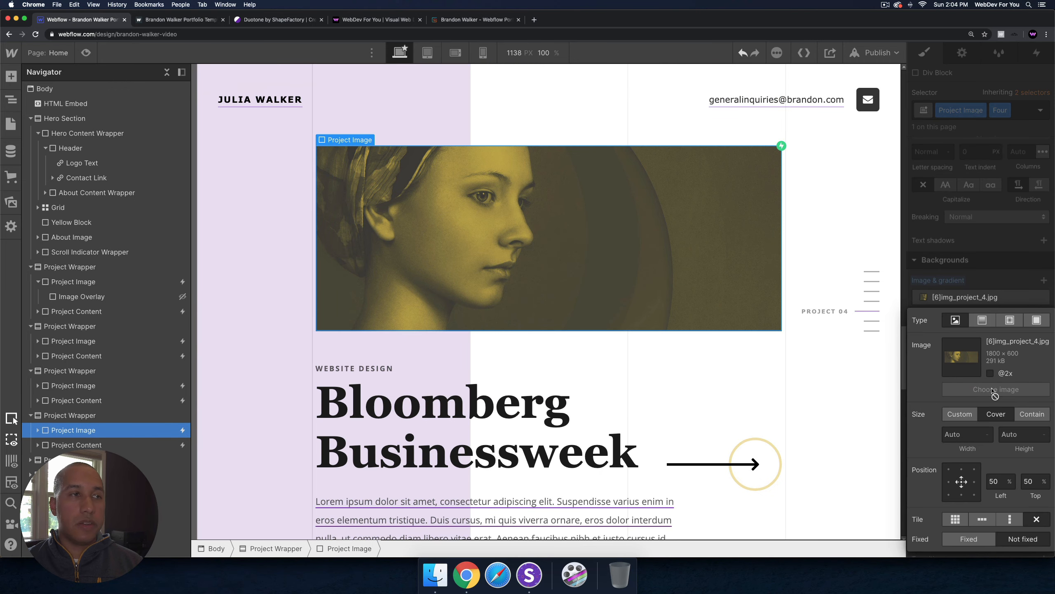
click(996, 391)
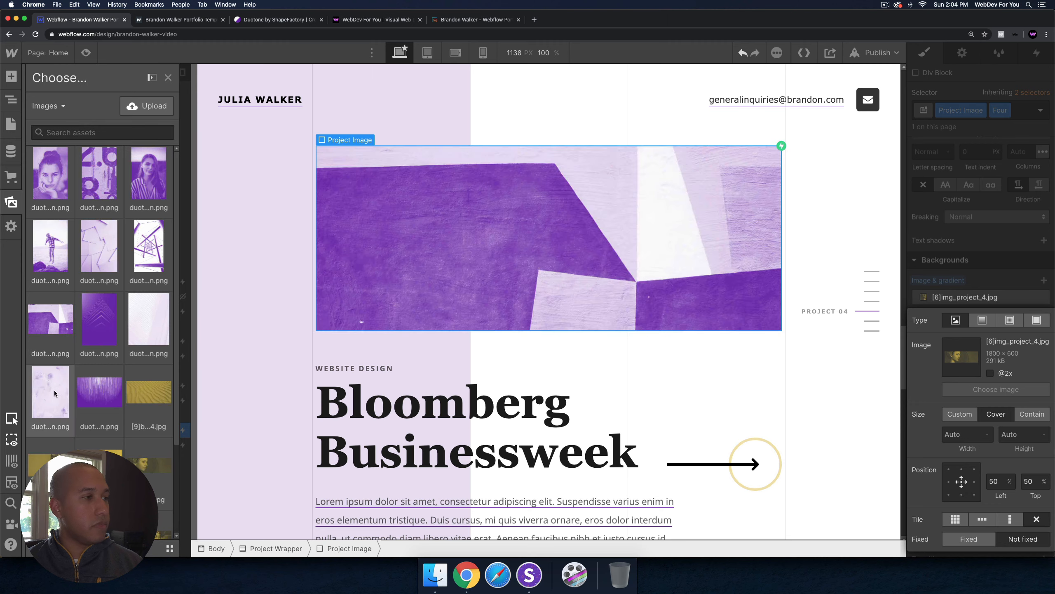
click(50, 392)
Step: Replace the background image of the Project 05 Project Image with duotone (8)-min.png
scroll(573, 291, down, 5)
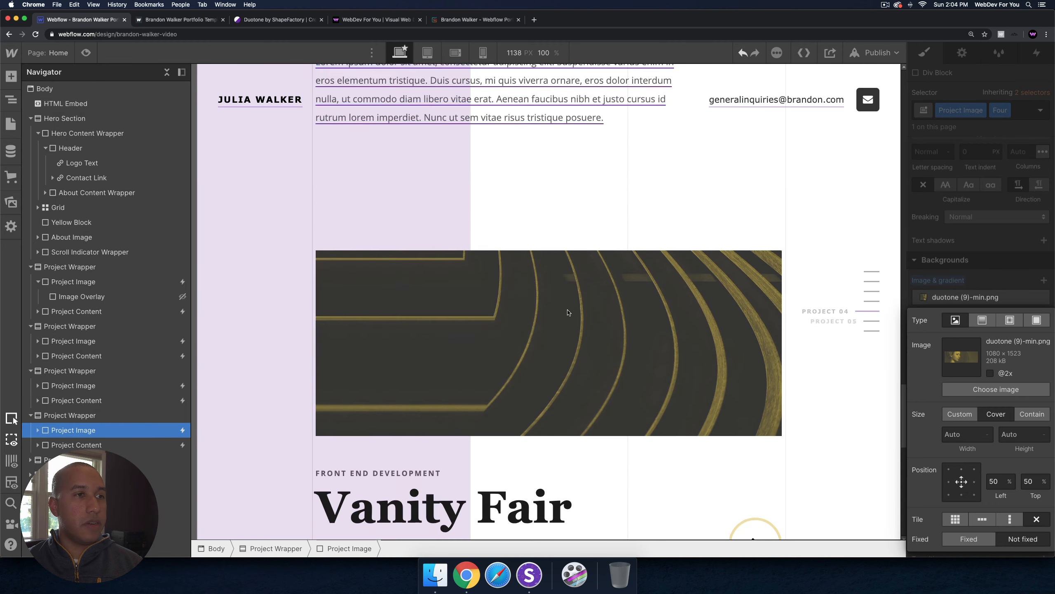
click(562, 267)
click(974, 298)
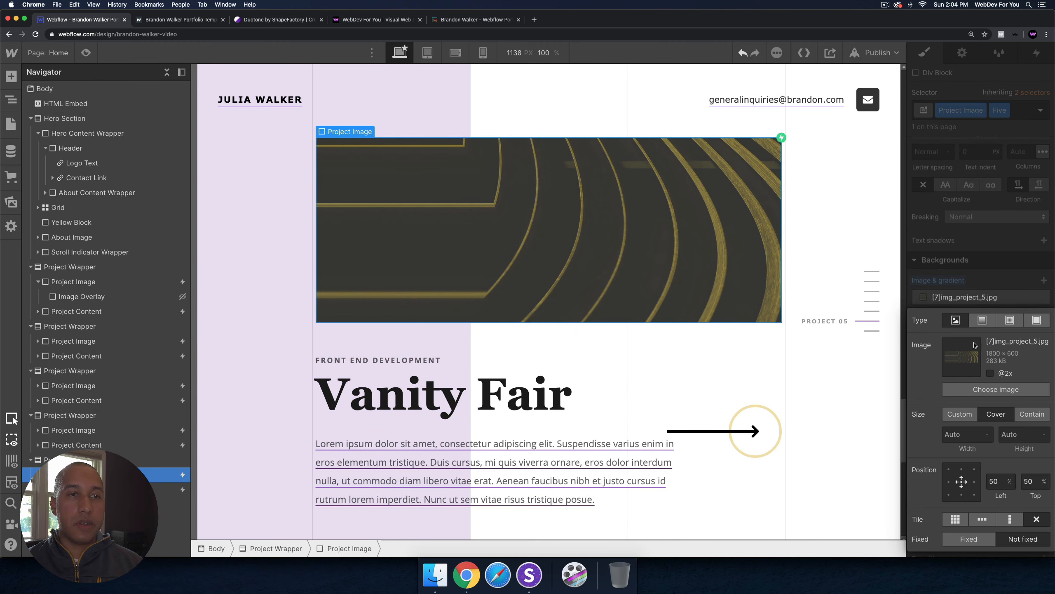
click(989, 386)
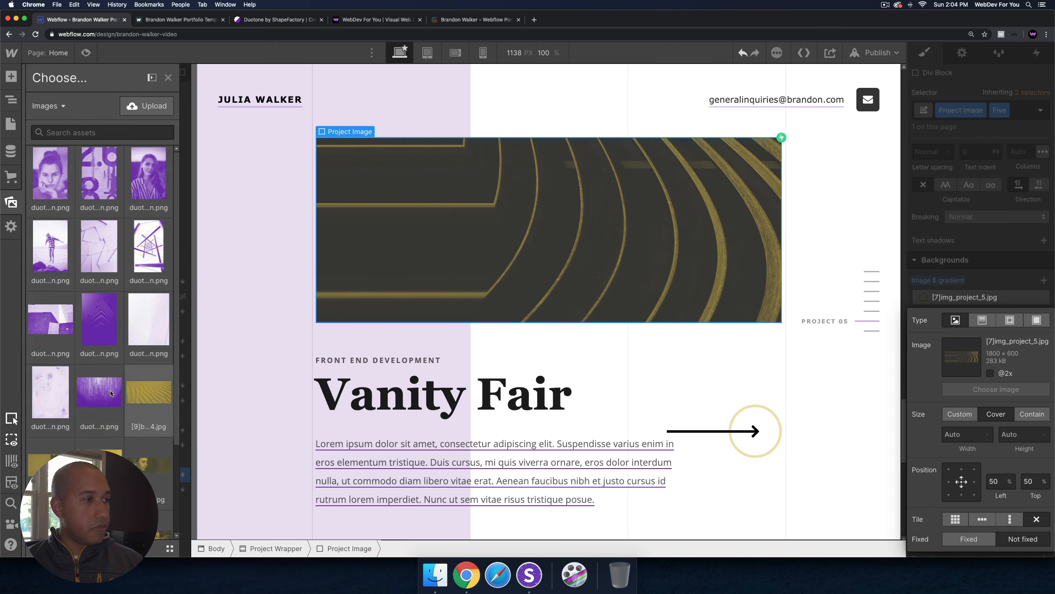
click(553, 281)
Step: Replace the background image of the Project 06 Project Image with duotone (10)-min.png
scroll(552, 282, down, 8)
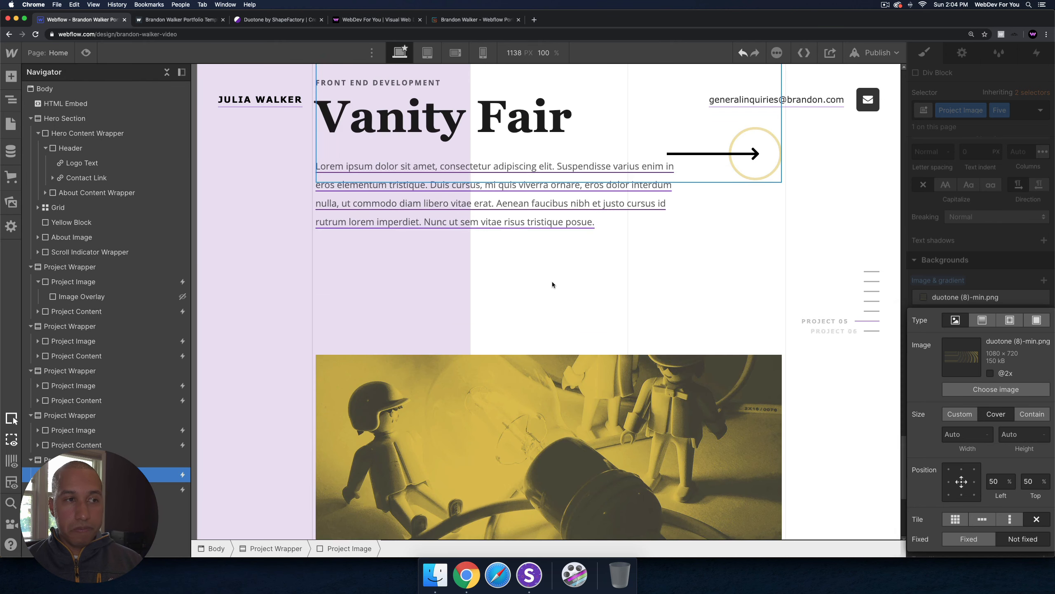
click(533, 360)
click(968, 298)
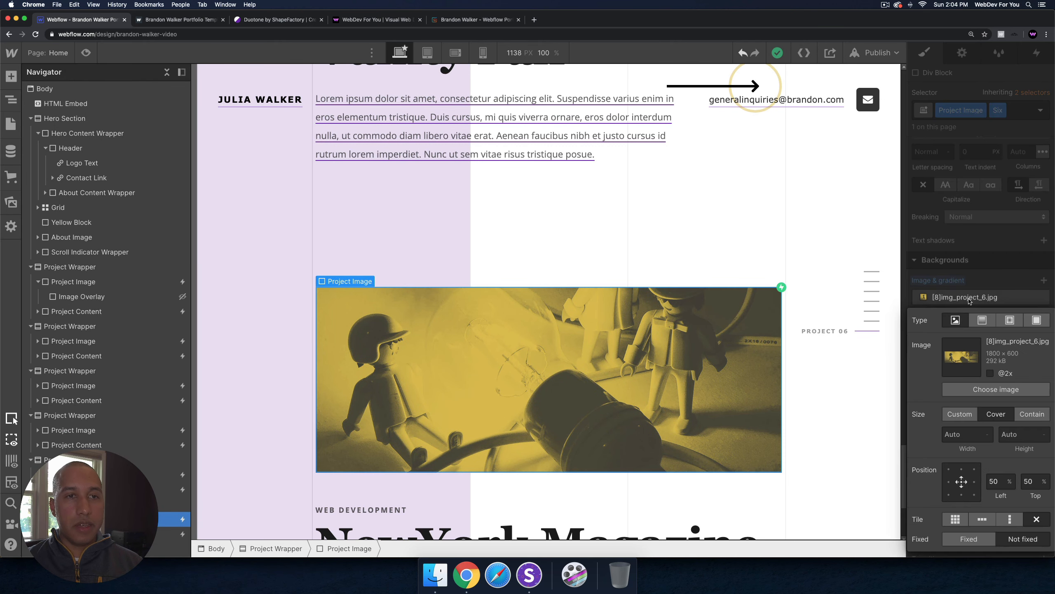
click(996, 389)
Step: Set the first project's Image Overlay to block display and preview the projects on the page
scroll(745, 350, up, 15)
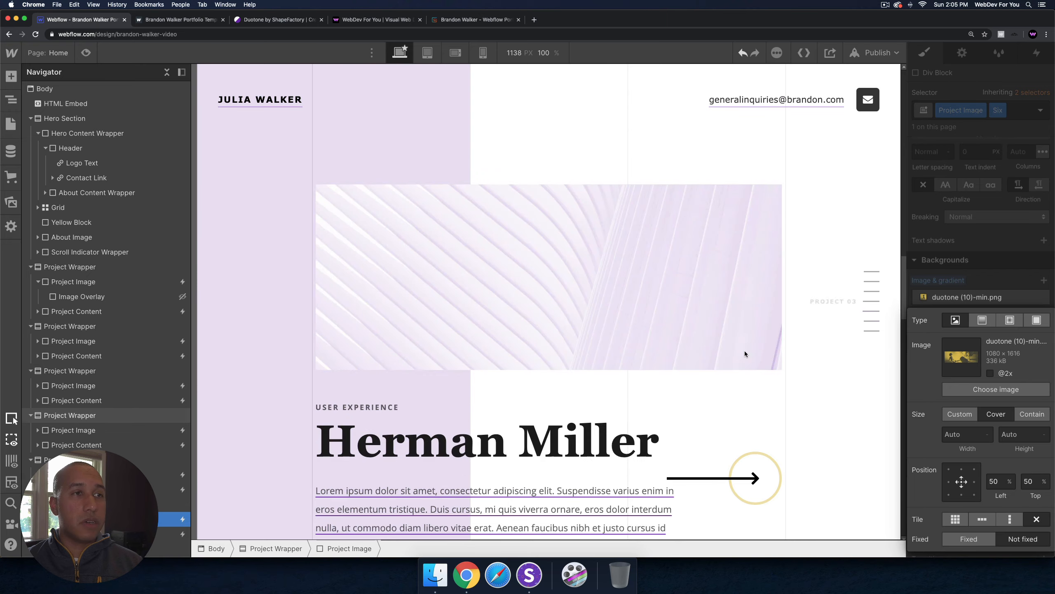
click(90, 297)
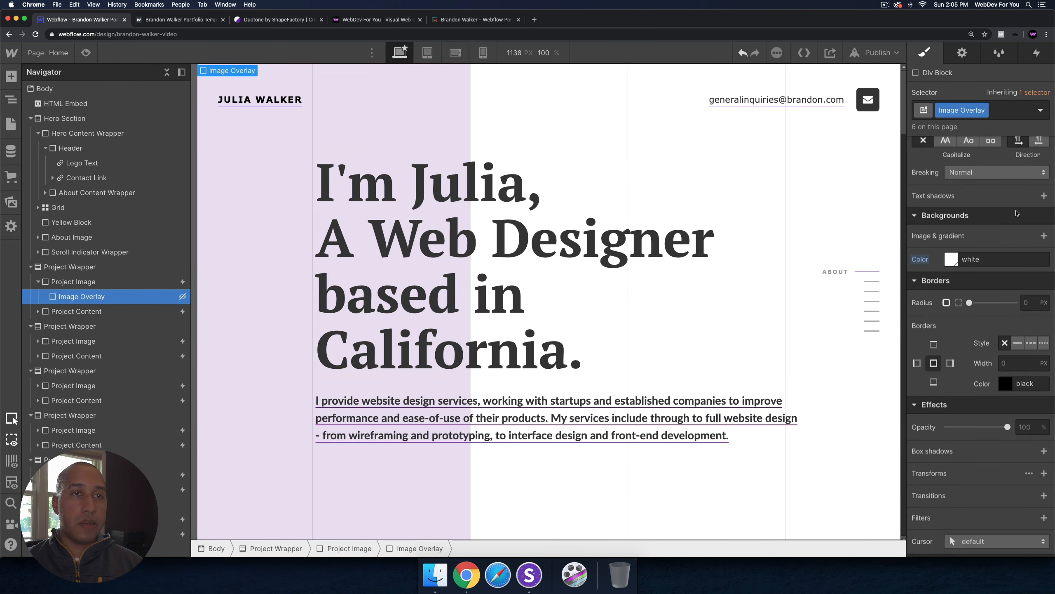
scroll(1003, 208, up, 5)
key(super+shift+p)
scroll(549, 291, down, 10)
key(super+shift+p)
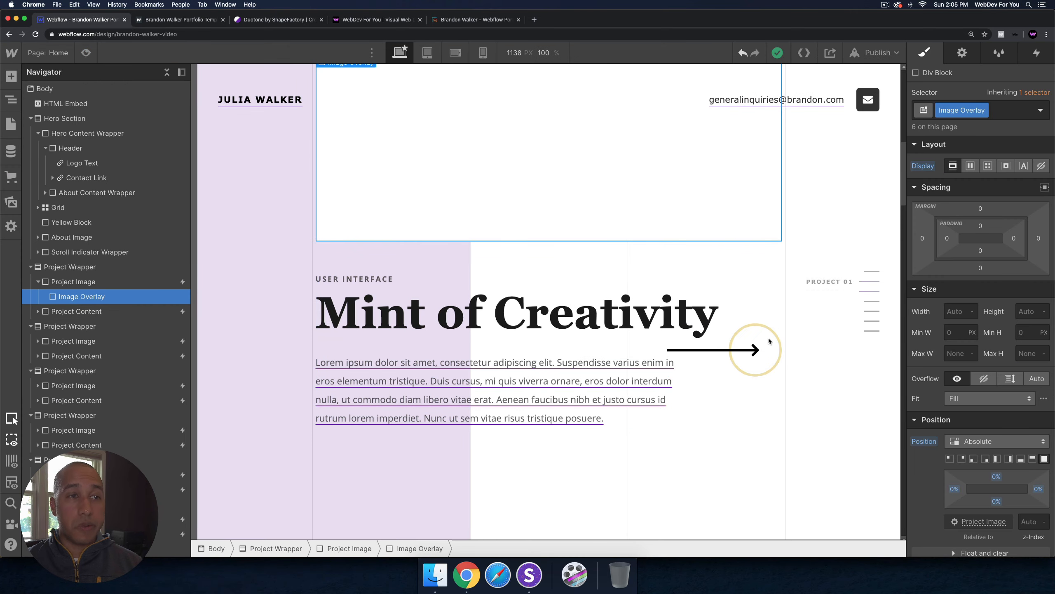
Step: Edit the gold border swatch of the Circle around the first project's arrow to #6519a9 with an alpha of 50 and save it
scroll(765, 331, up, 1)
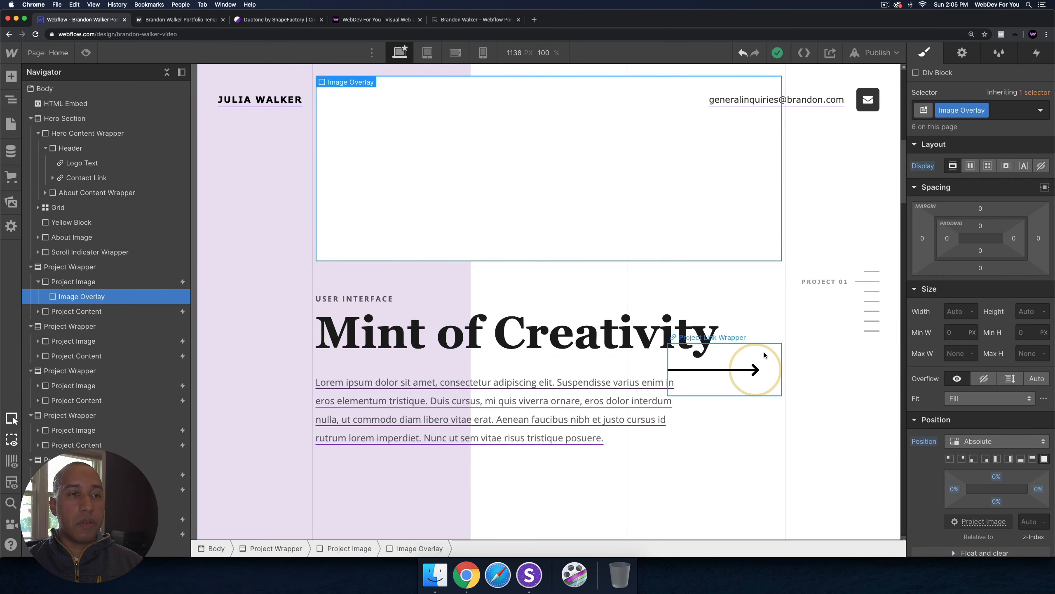
click(765, 355)
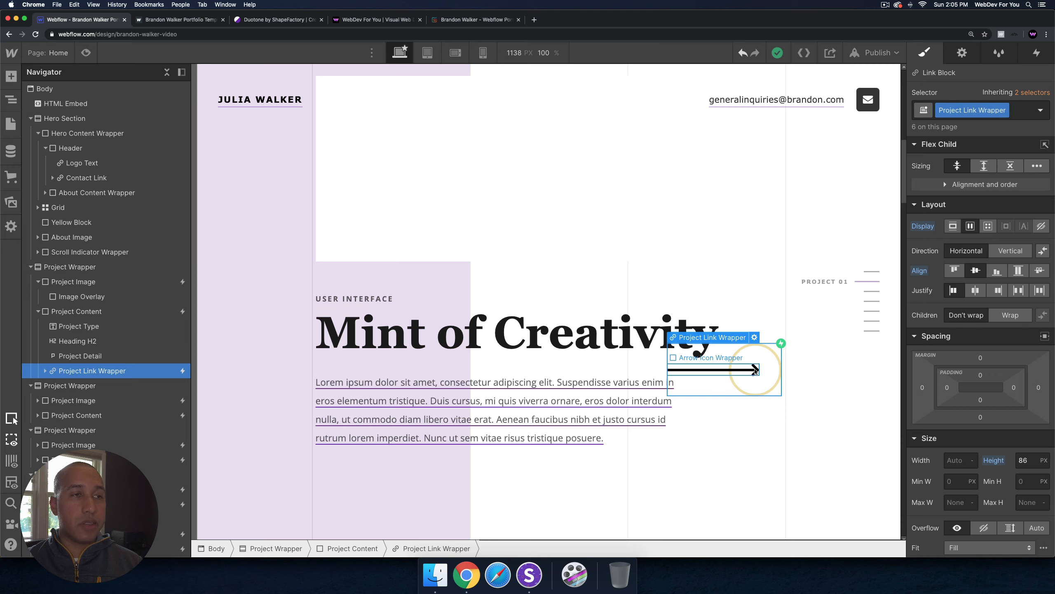
click(45, 370)
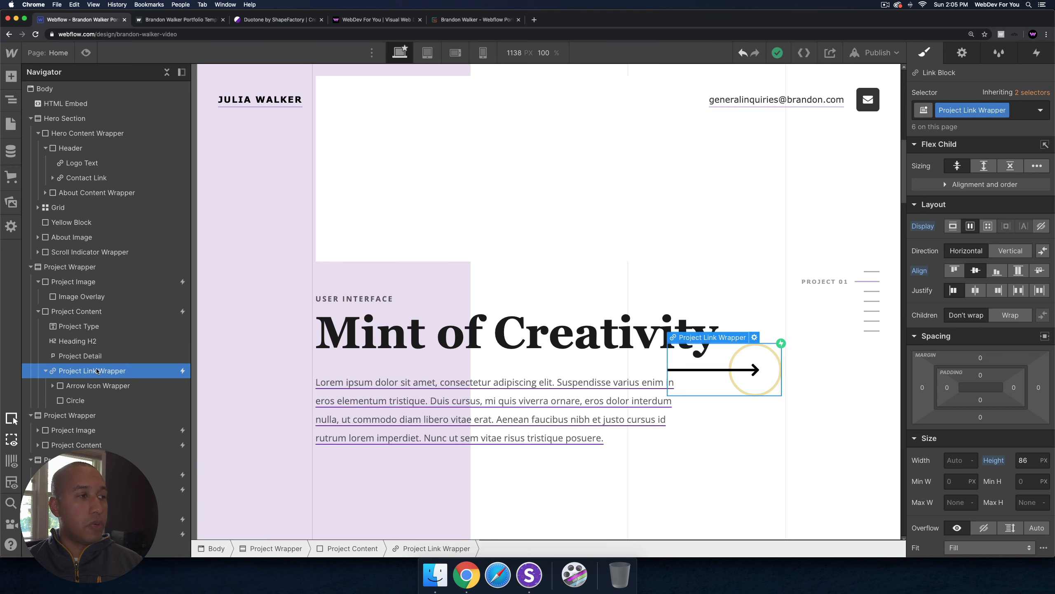
click(59, 400)
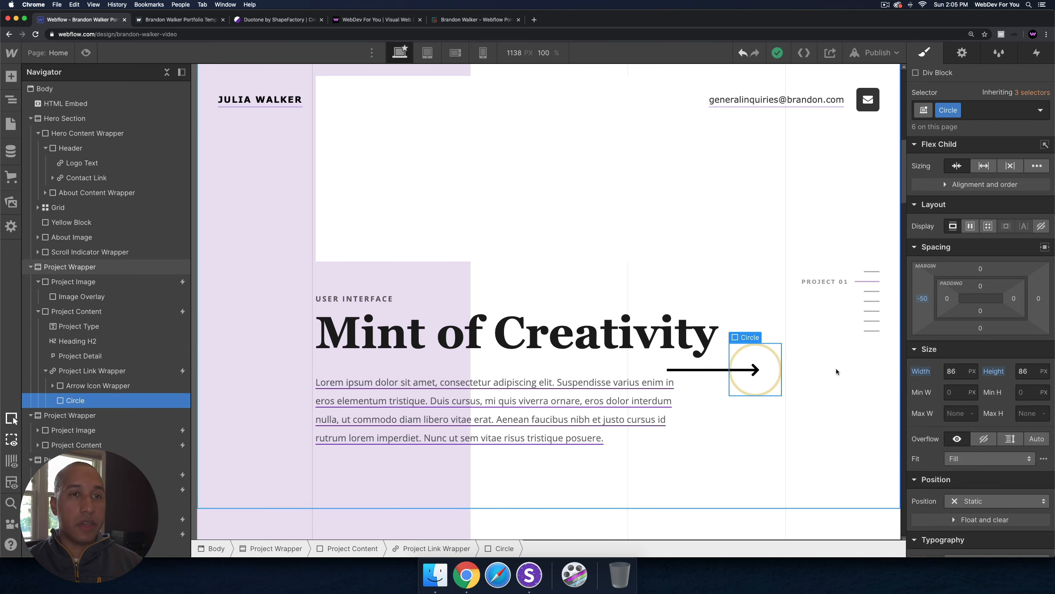
scroll(1022, 399, down, 10)
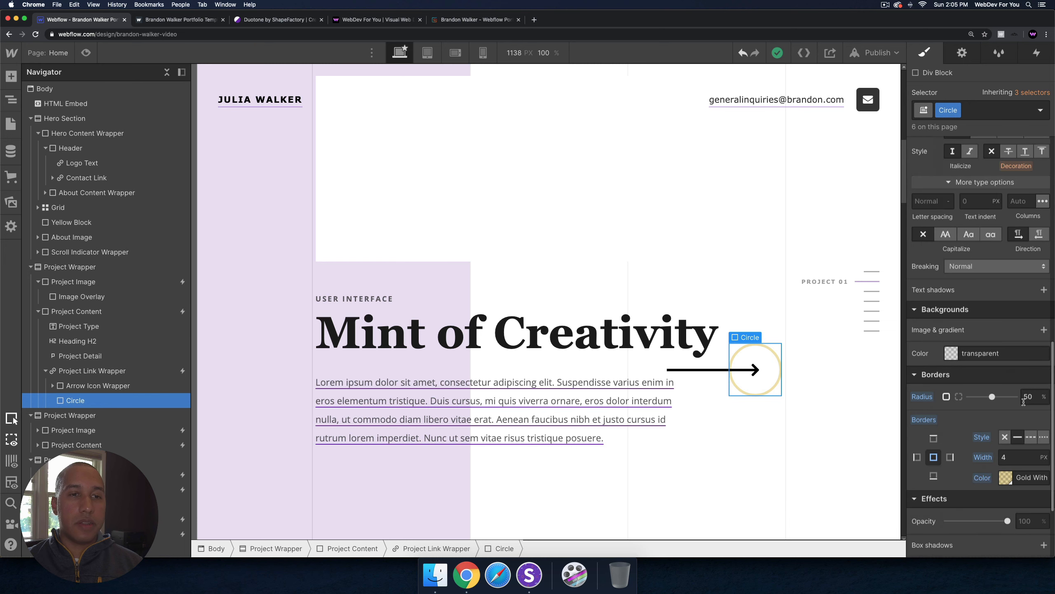
scroll(1023, 399, down, 4)
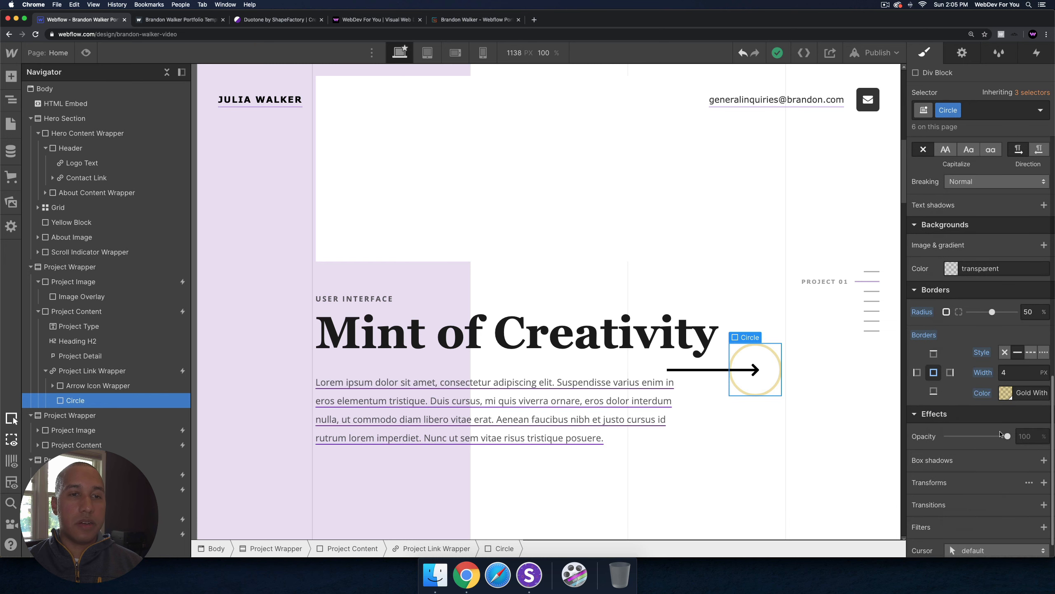
click(1010, 395)
click(955, 306)
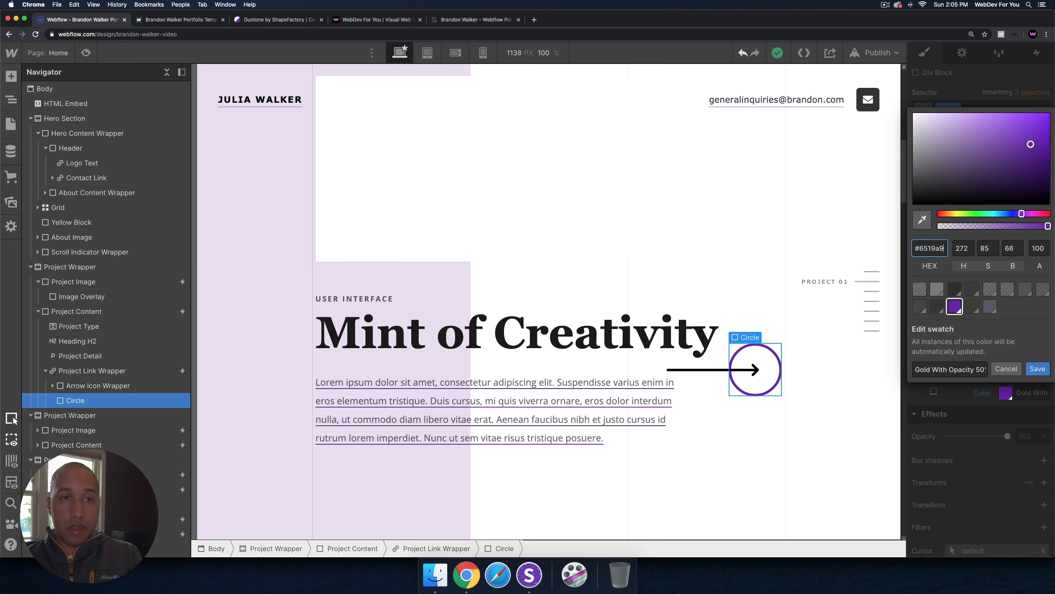
click(1040, 248)
text(50)
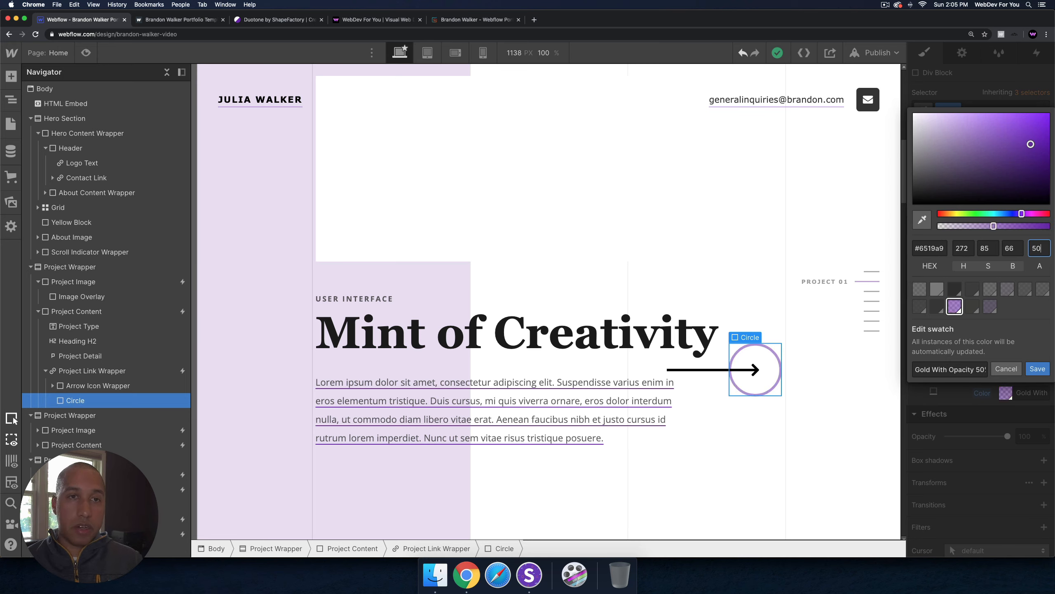
click(1038, 369)
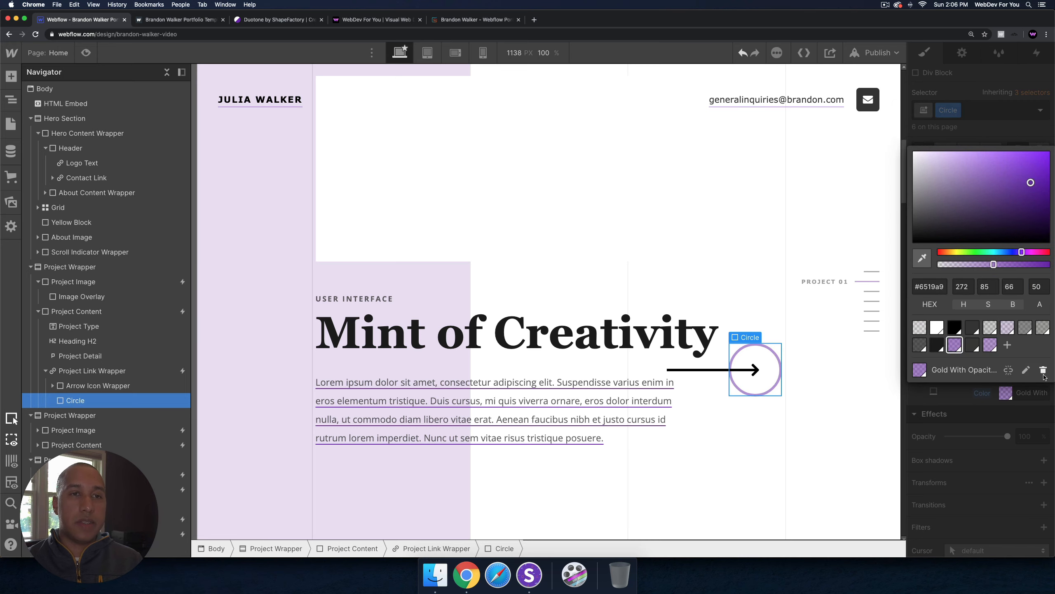
Step: Review the border color swatch of the first project's Circle and check the arrow circle in the page preview
click(473, 215)
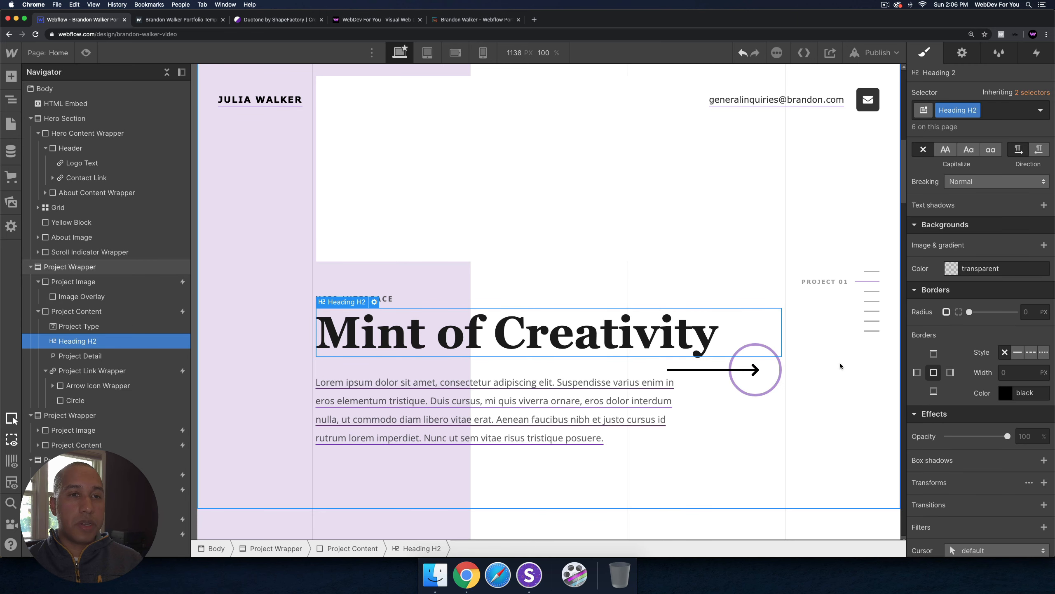
click(763, 376)
click(75, 400)
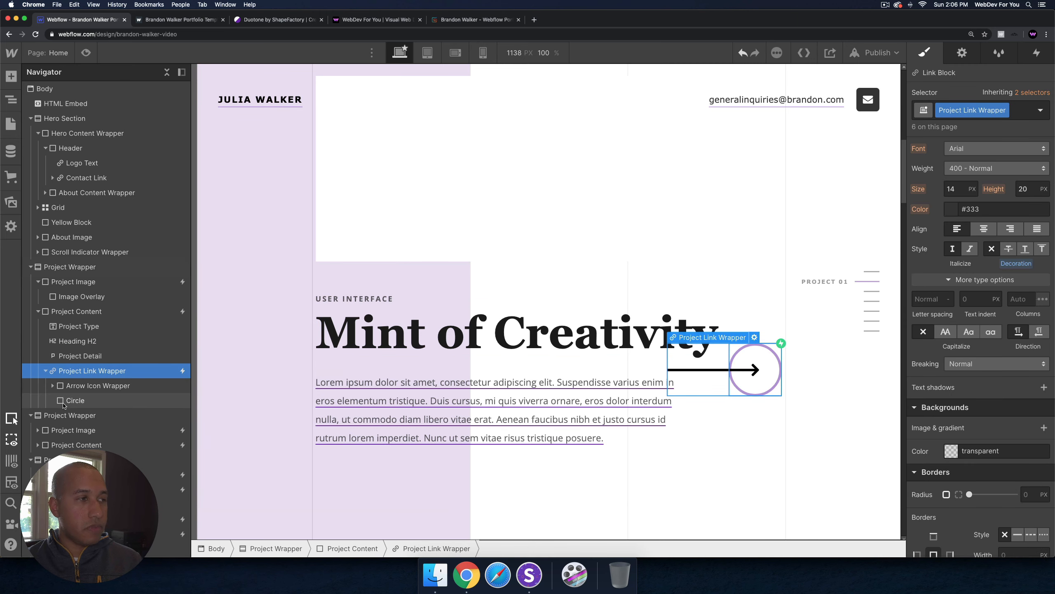
scroll(985, 365, down, 5)
click(1005, 393)
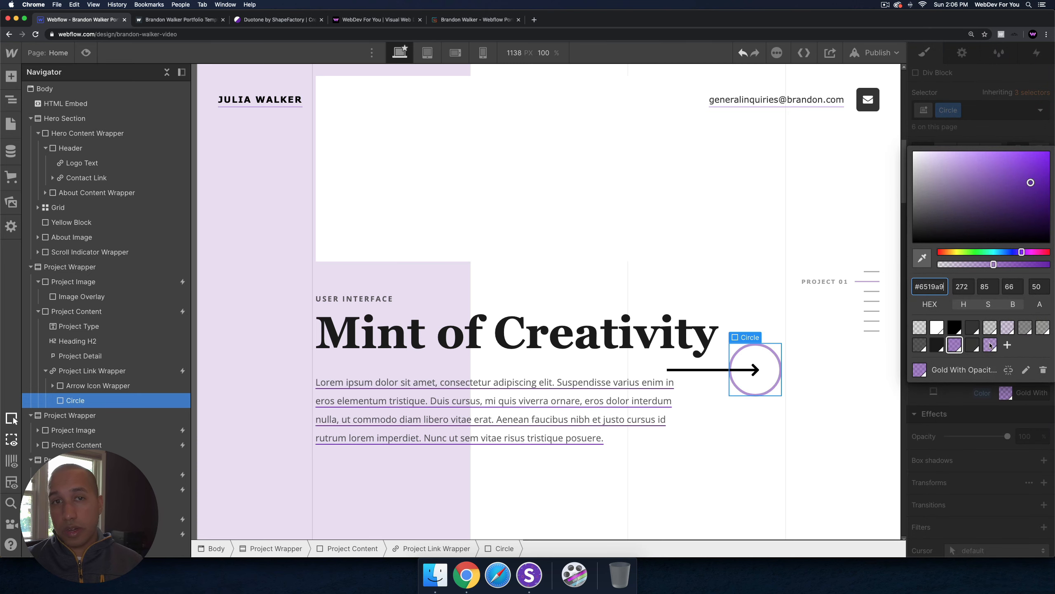
click(461, 333)
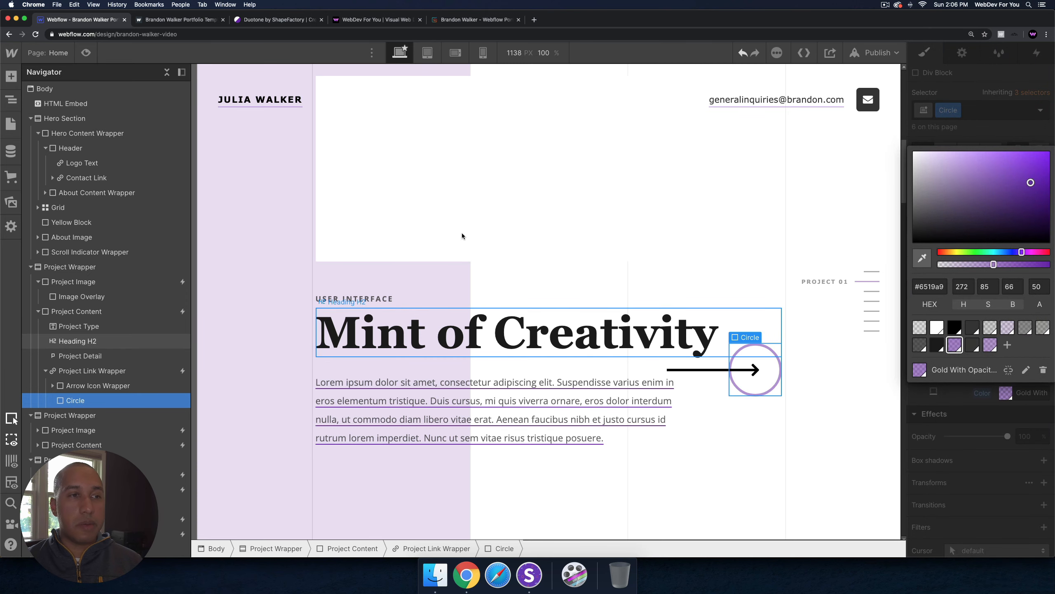
click(86, 52)
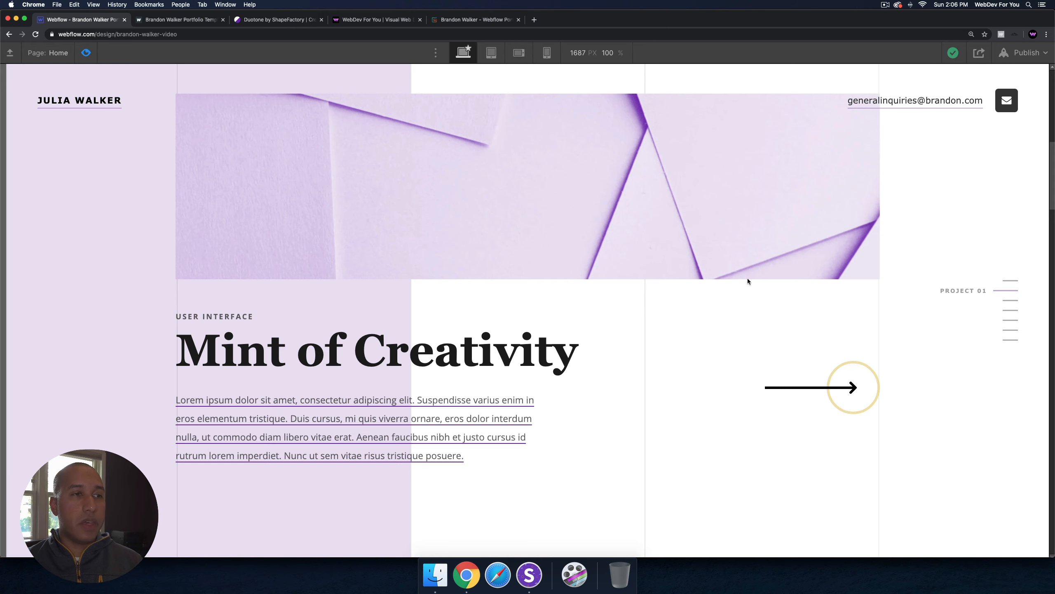
key(shift+p)
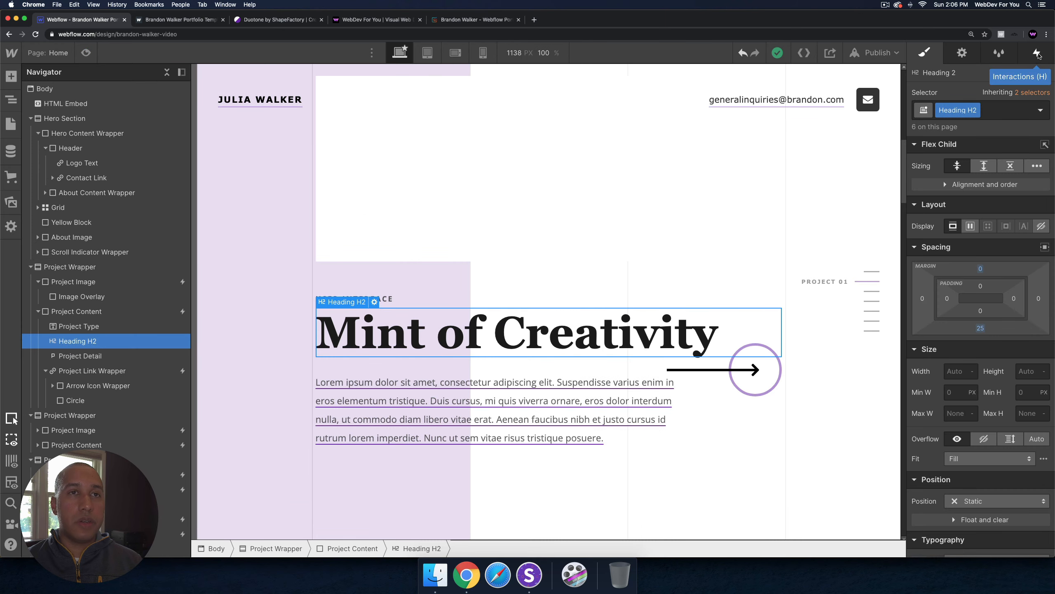
Step: Open the "Project link on hover" animation from the mouse hover trigger of the first project's Project Link Wrapper
click(752, 376)
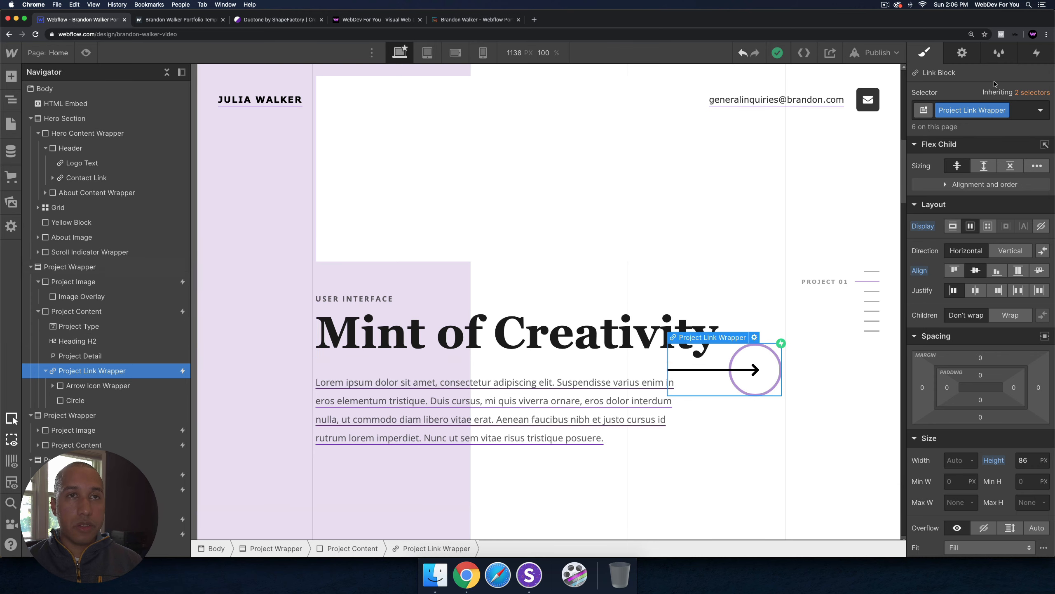
click(1038, 53)
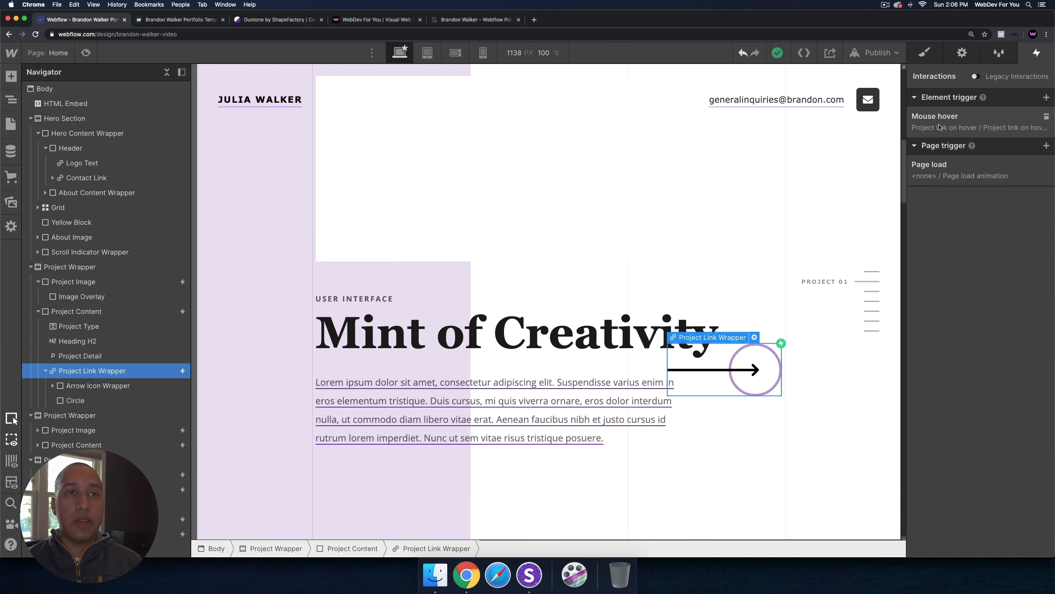
click(970, 124)
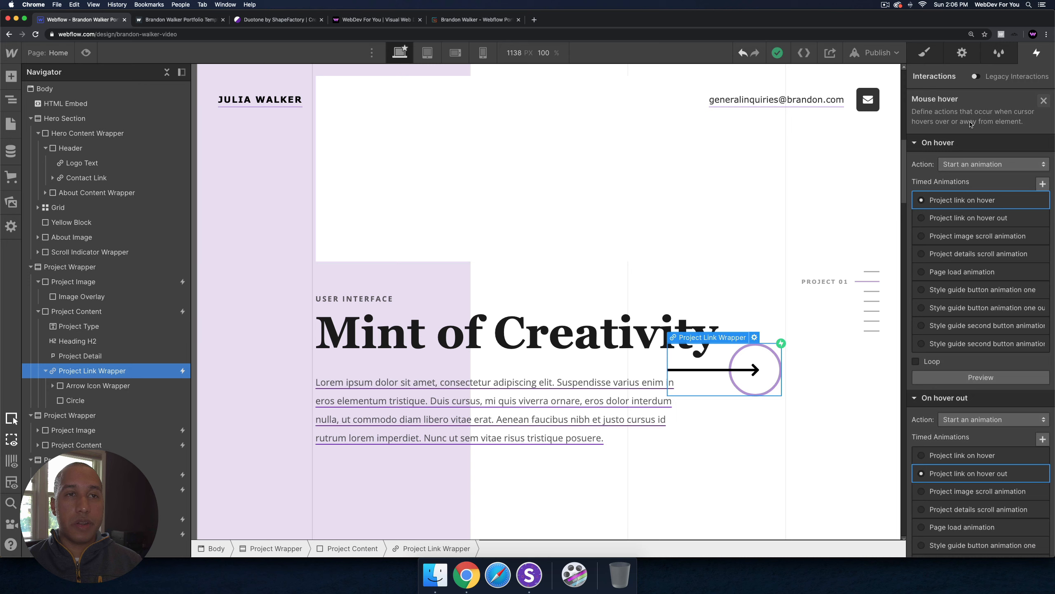
click(963, 202)
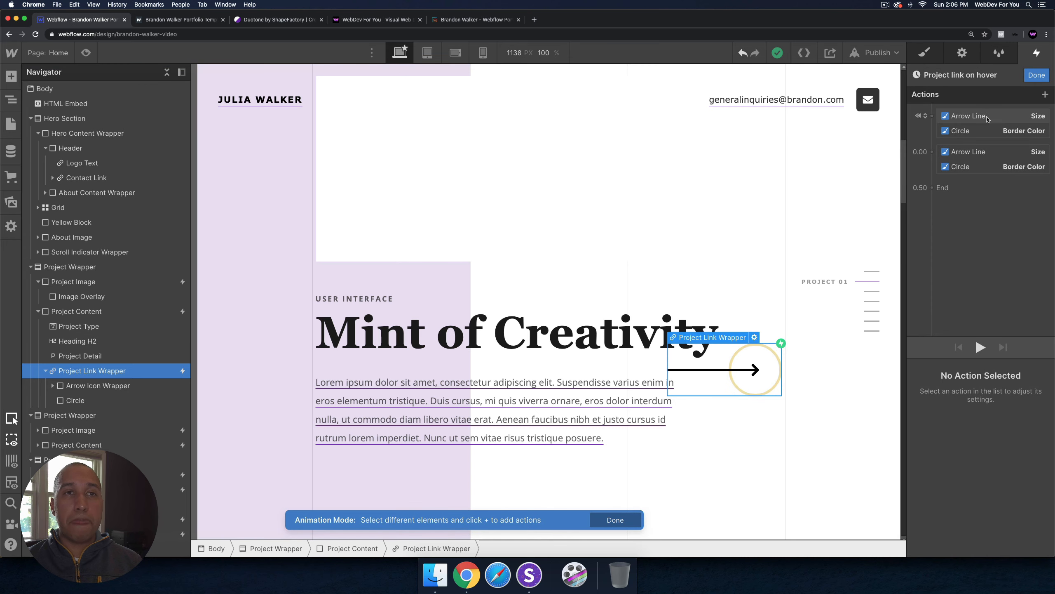
Step: Set the initial-state border color of the Circle in the hover animation to #6519a9 with an alpha of 50
click(960, 131)
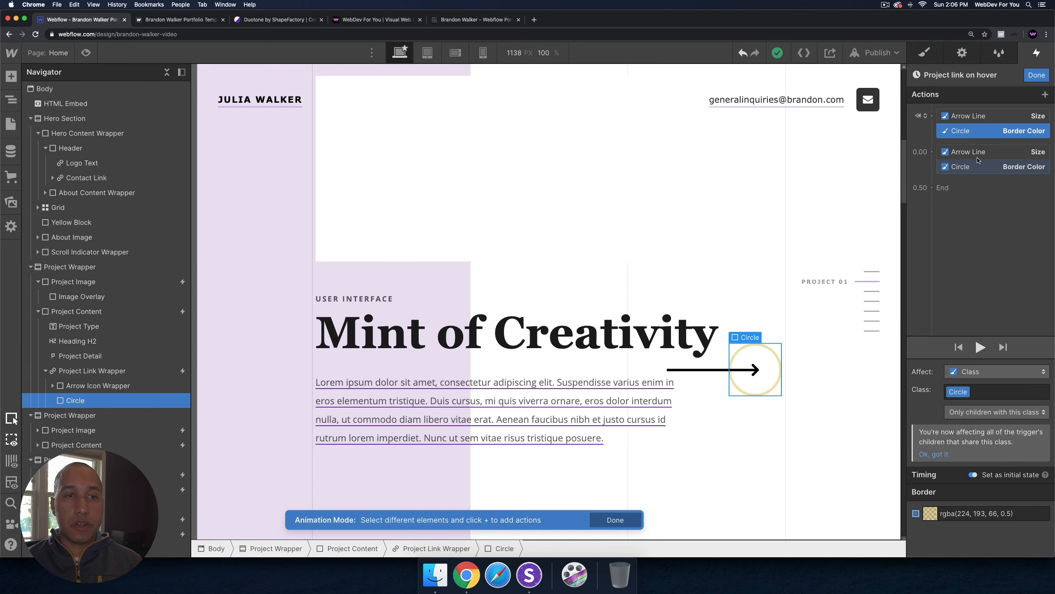
click(931, 516)
text(#6519a9)
key(Tab)
key(Tab)
key(Tab)
key(Tab)
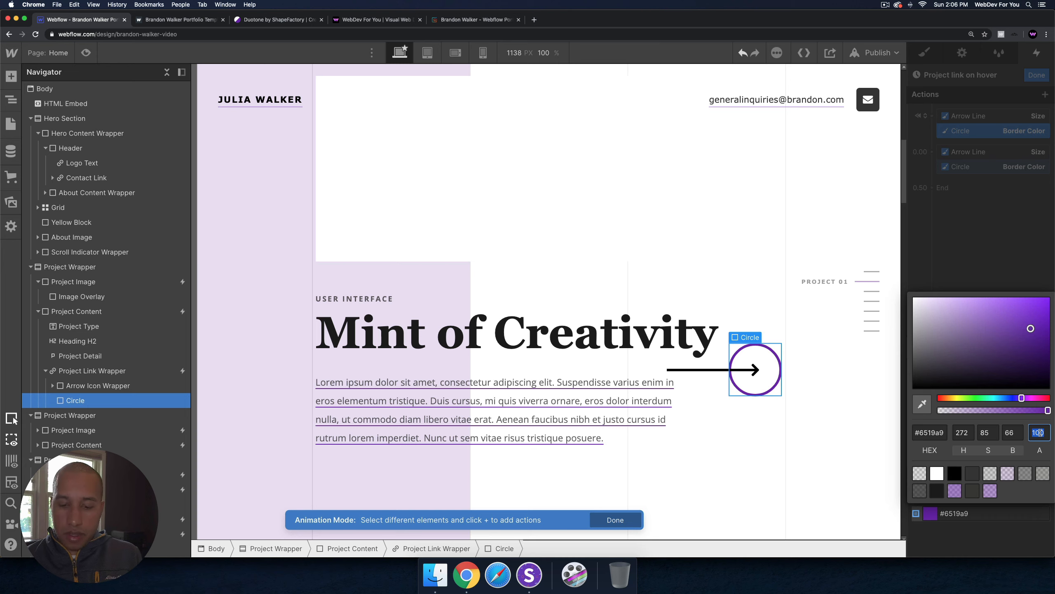
text(50)
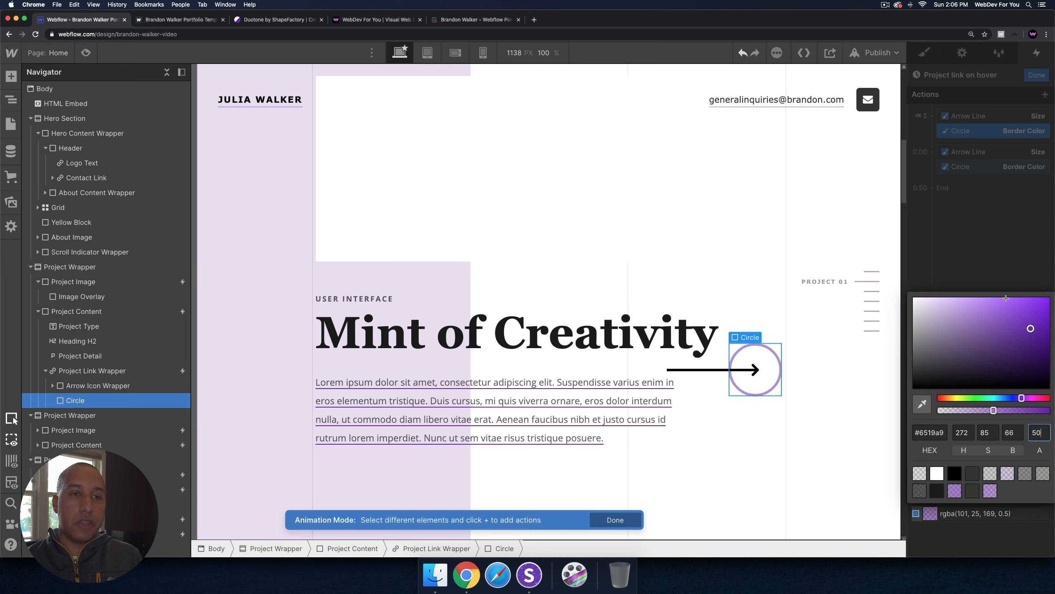
click(998, 253)
Step: Review the border color of the Circle's second action in the hover animation and close the animation
click(981, 167)
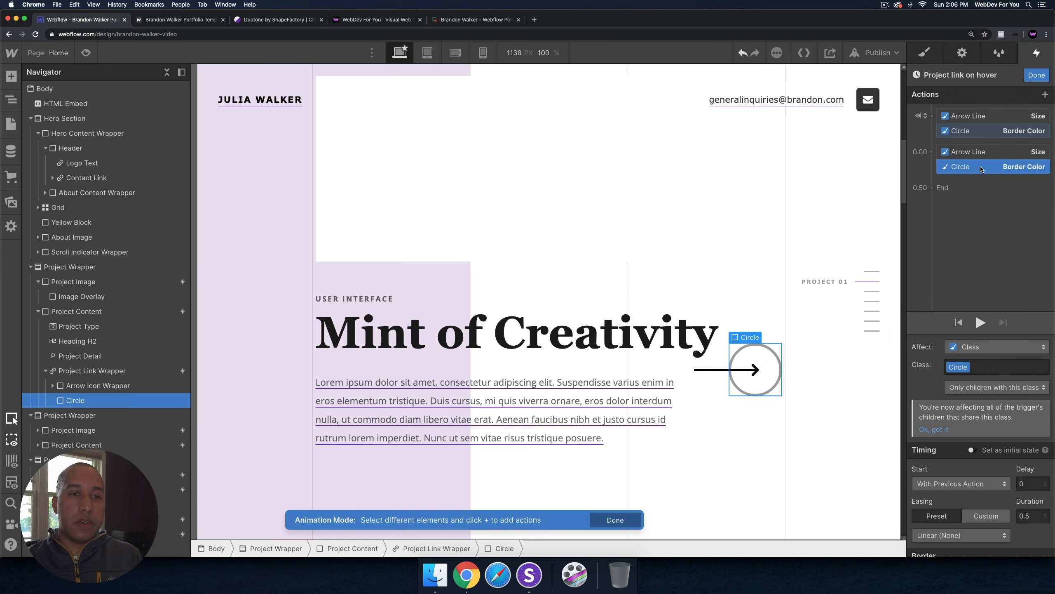
scroll(998, 408, down, 2)
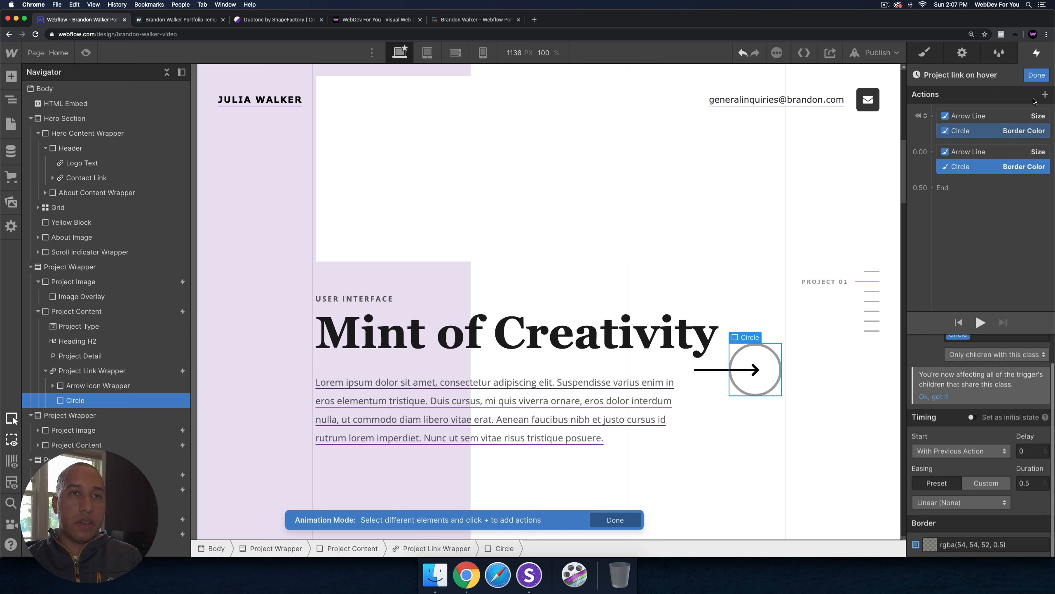
click(1037, 76)
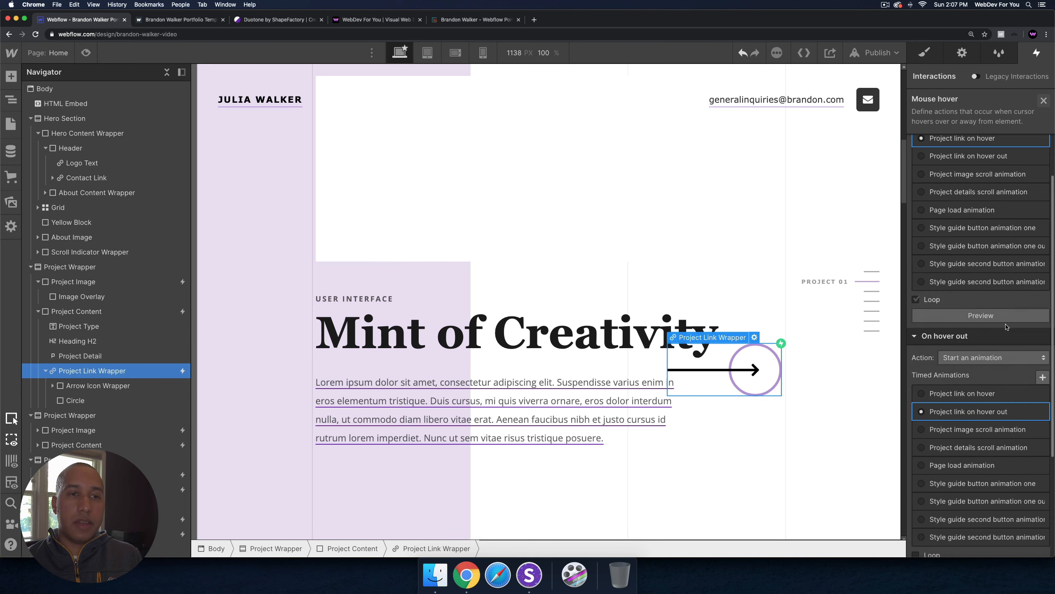
Step: In the "Project link on hover out" animation, set the Circle's border color to #6519a9 with an alpha of 50
click(987, 410)
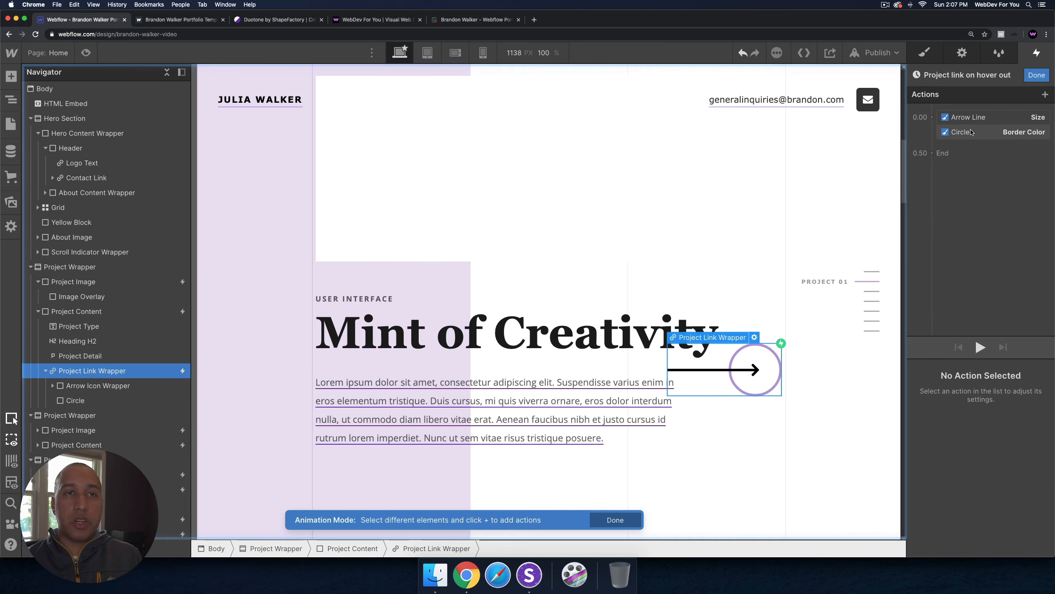
click(994, 132)
scroll(971, 438, down, 2)
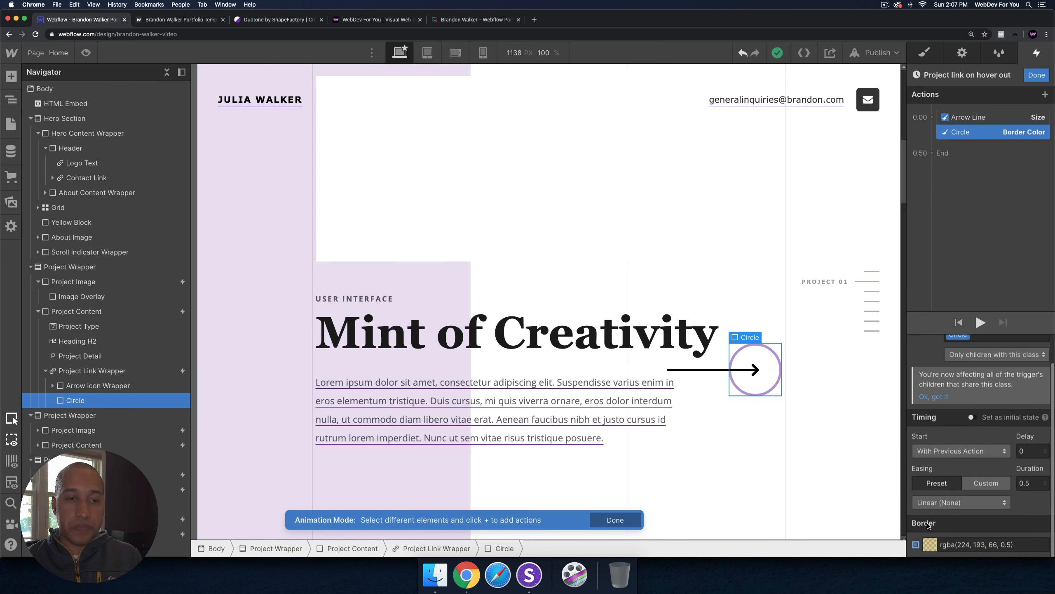
click(929, 545)
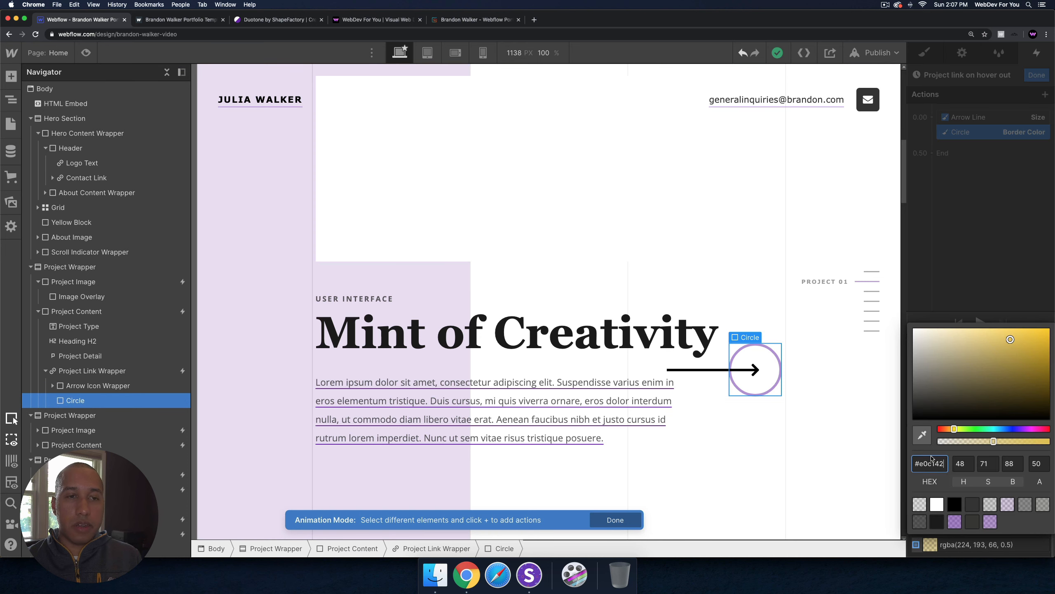
key(cmd+a)
text(#6519a9)
key(cmd+Return)
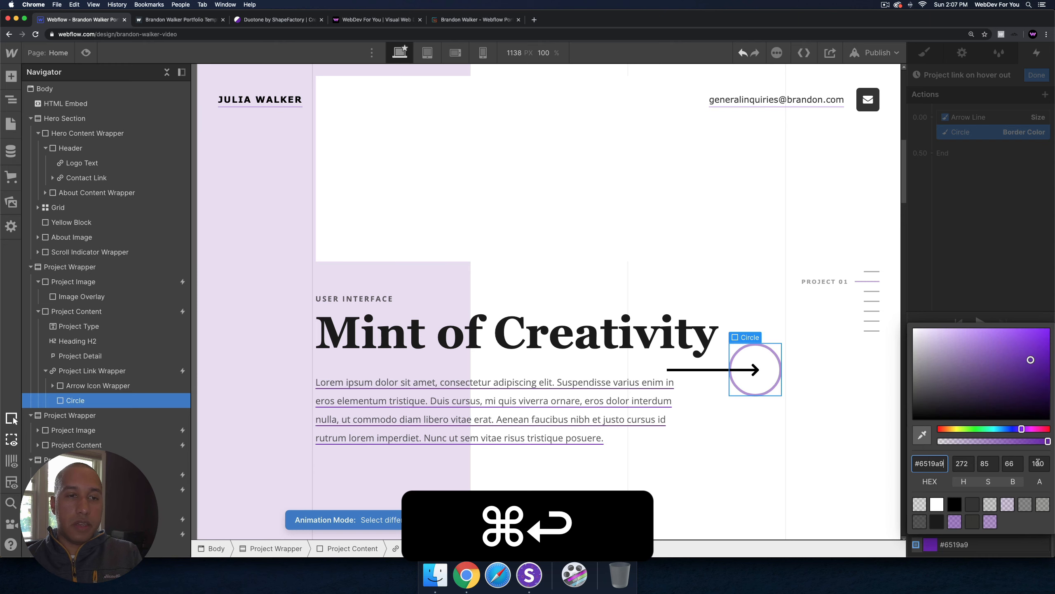
double_click(1038, 462)
text(50)
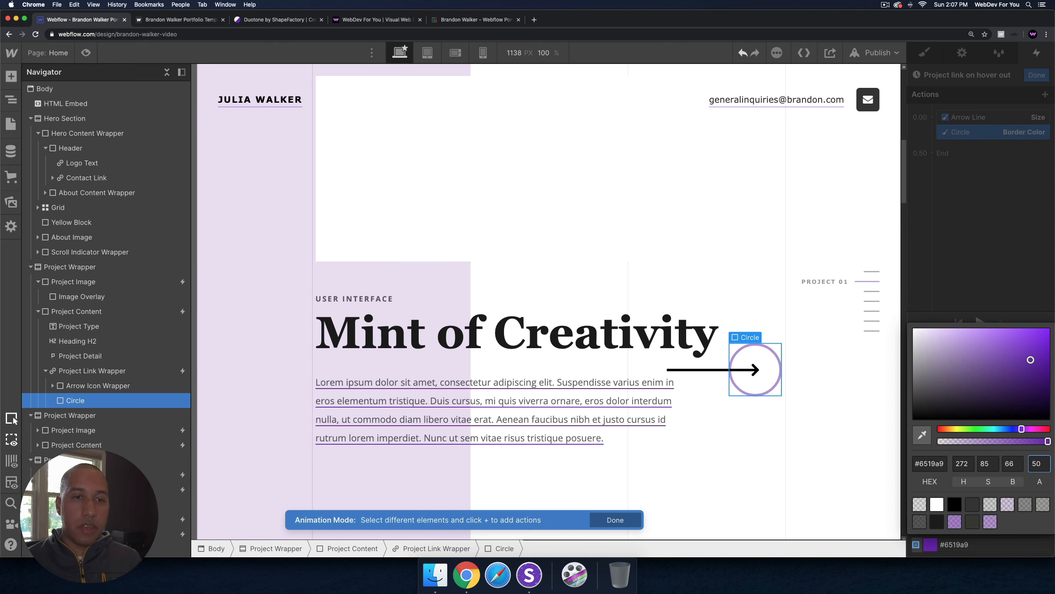
key(Return)
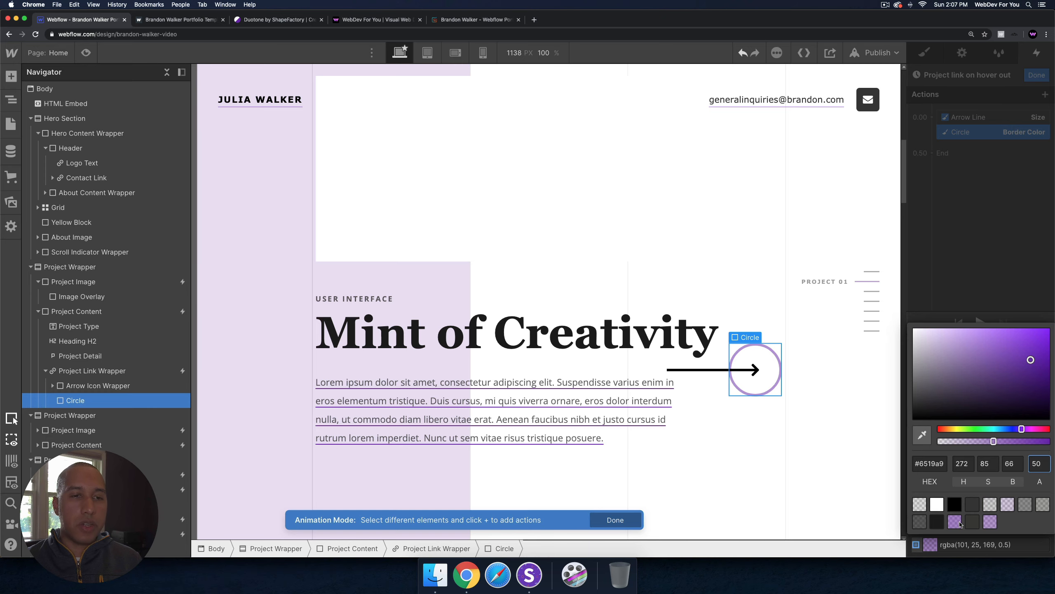
Step: Apply the "Gold With Opacity 50%" swatch to the Circle's border in the hover-out animation and finish editing it
click(958, 525)
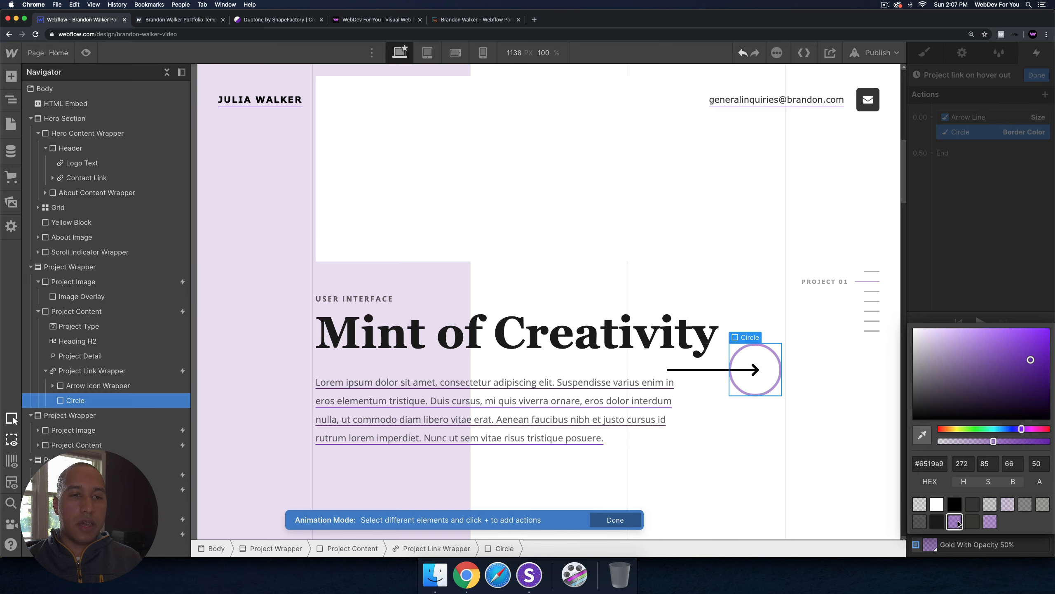
click(1007, 249)
click(1037, 75)
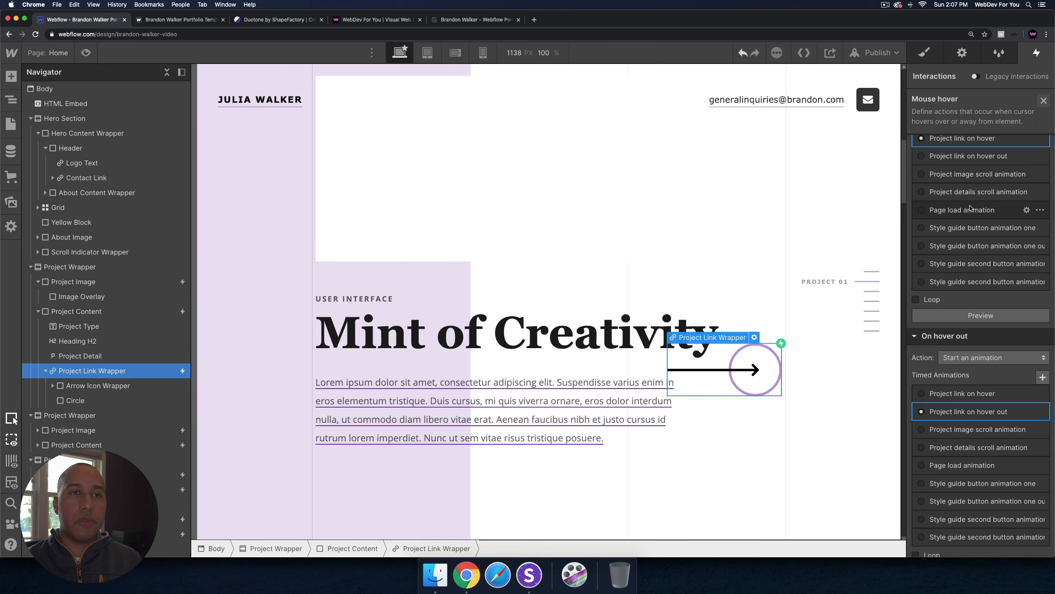
Step: Apply the same purple 50% opacity swatch to the Circle's initial-state border color in the "Project link on hover" animation
click(962, 201)
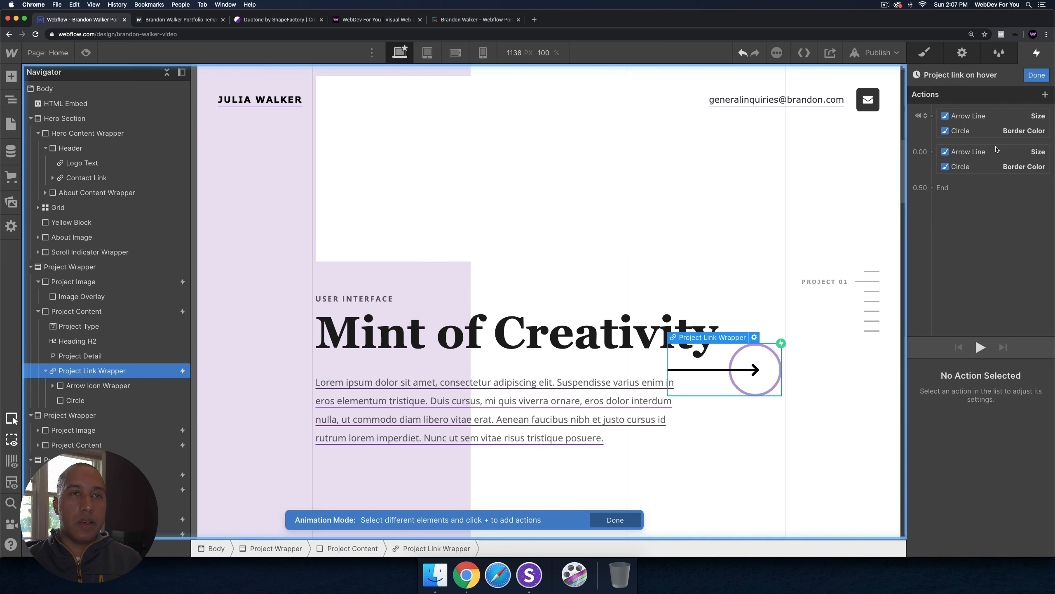
click(974, 132)
click(933, 514)
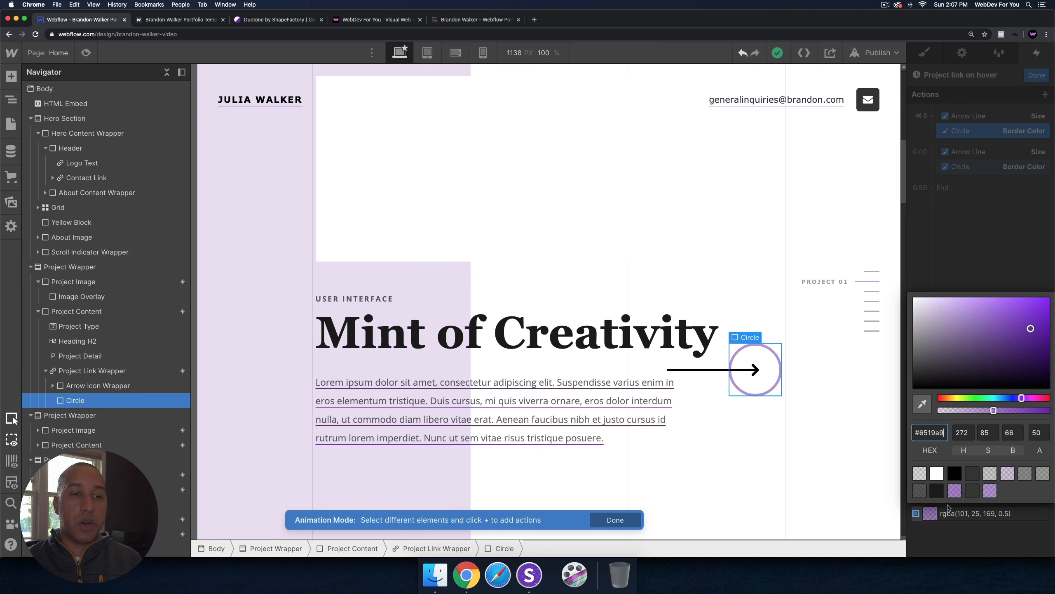
click(952, 494)
Step: Preview the page to check the first project's arrow hover effect, the hero section and the scroll indicator's Project 01 link
key(super+shift+p)
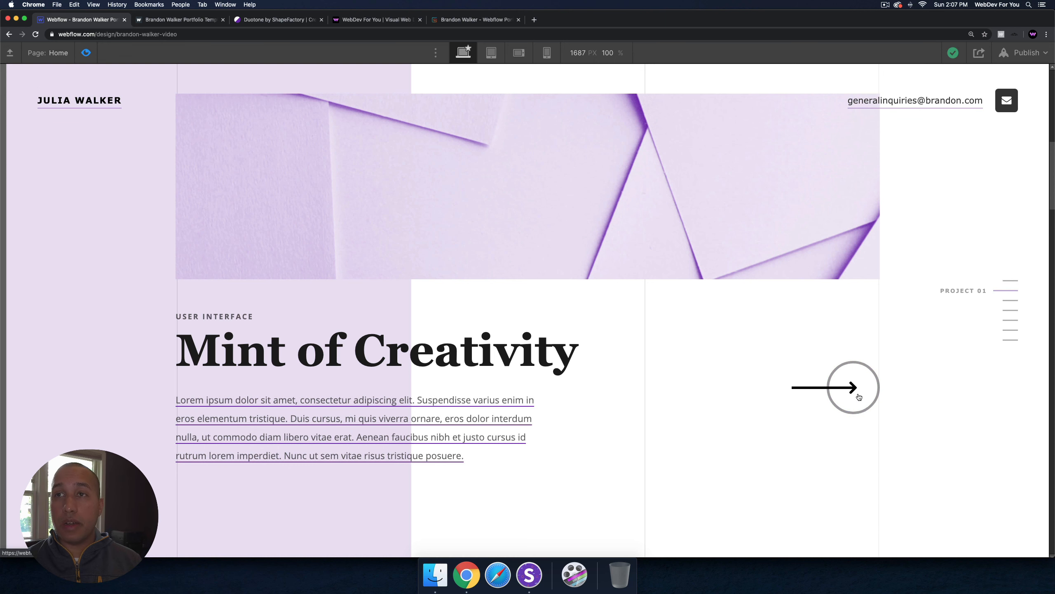
scroll(461, 307, up, 2)
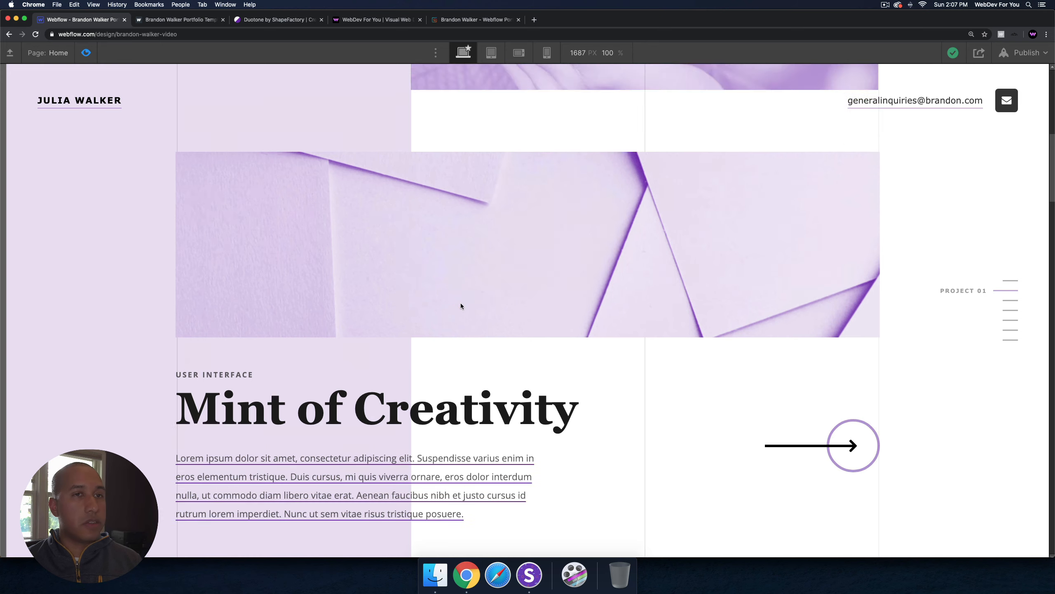
scroll(461, 307, up, 10)
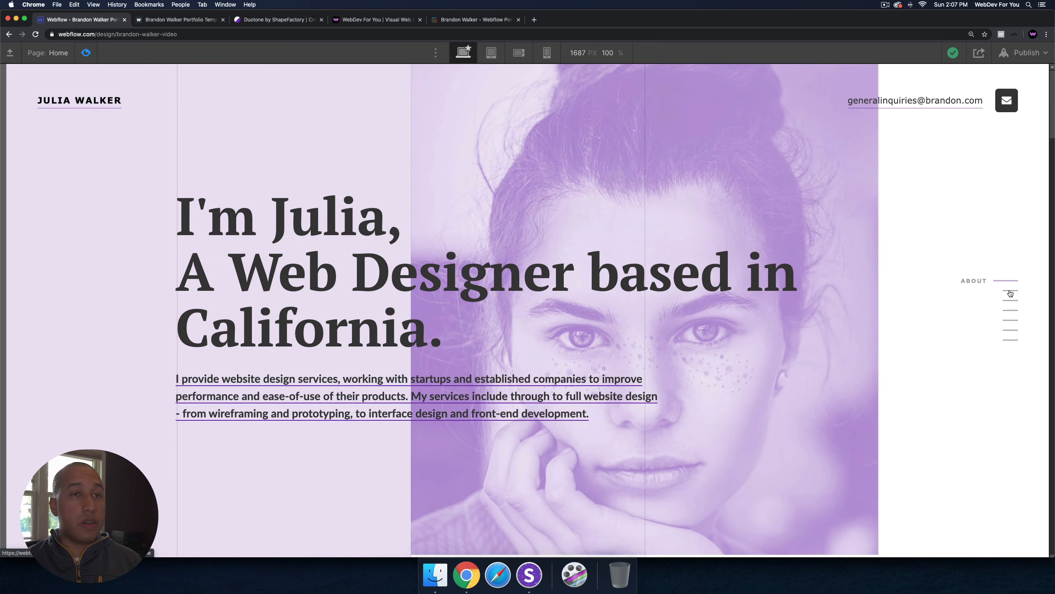
click(1011, 292)
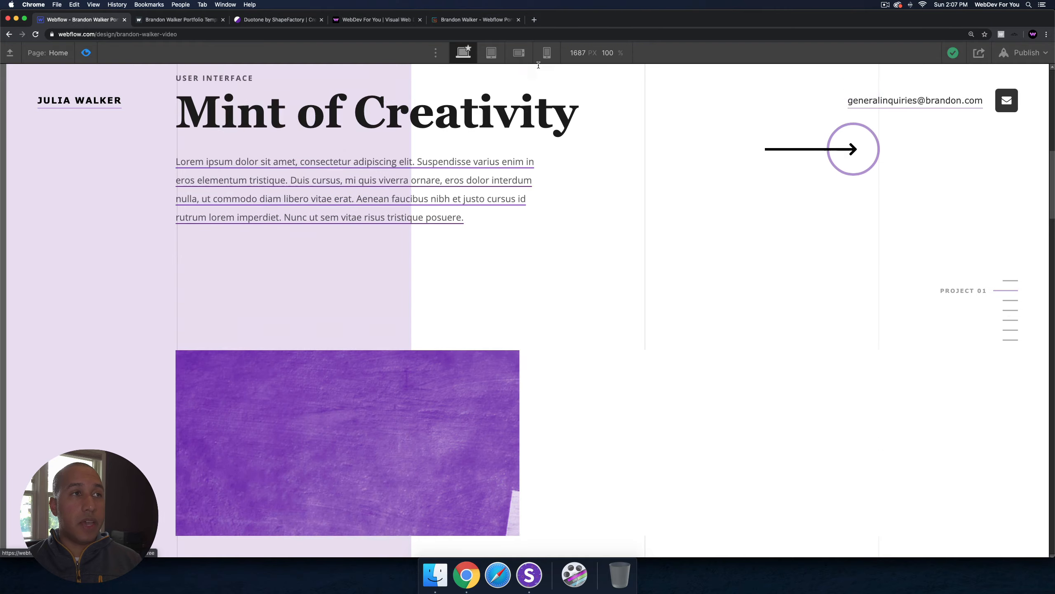
Step: Check the page preview at the mobile portrait, tablet and desktop breakpoints, and return to the designer
click(547, 52)
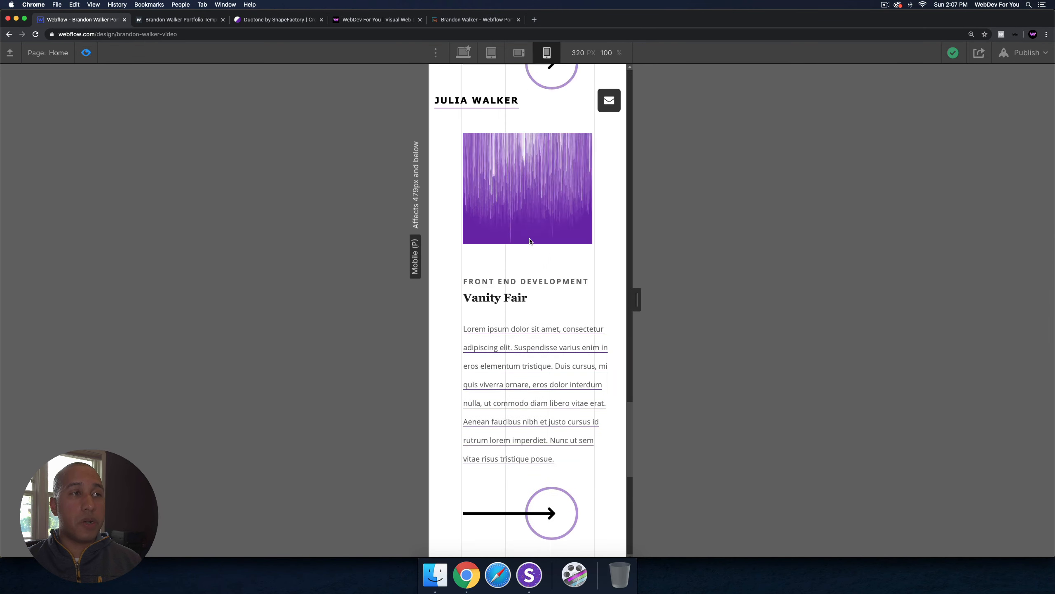
click(492, 52)
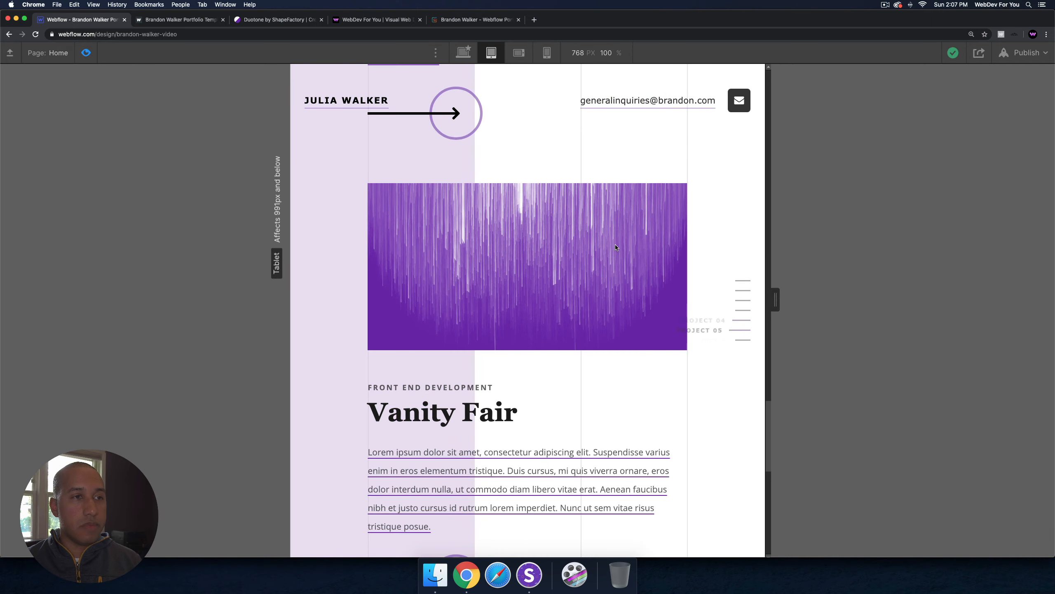
scroll(615, 244, up, 15)
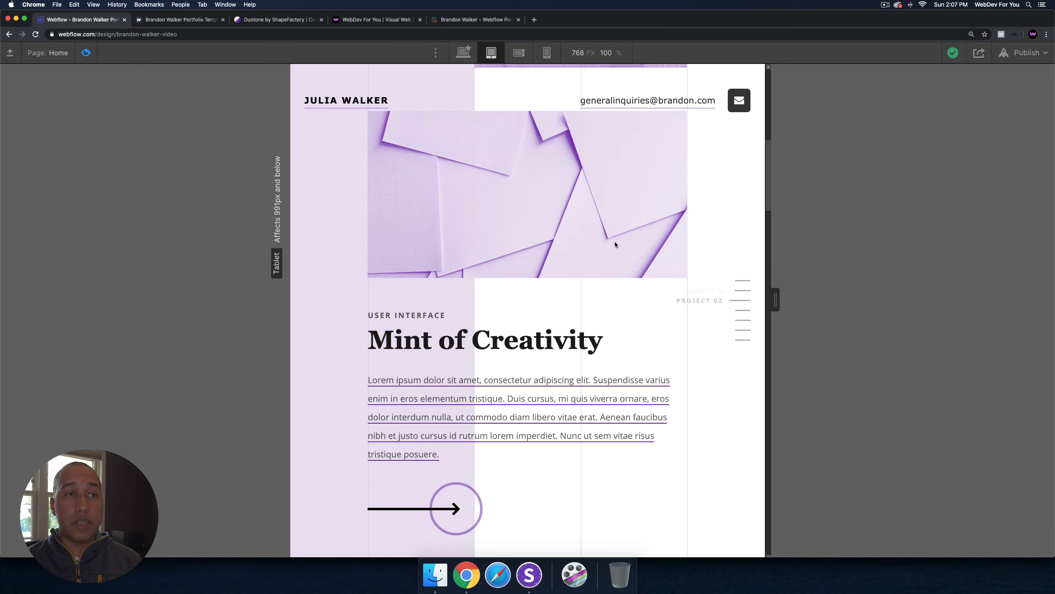
click(463, 56)
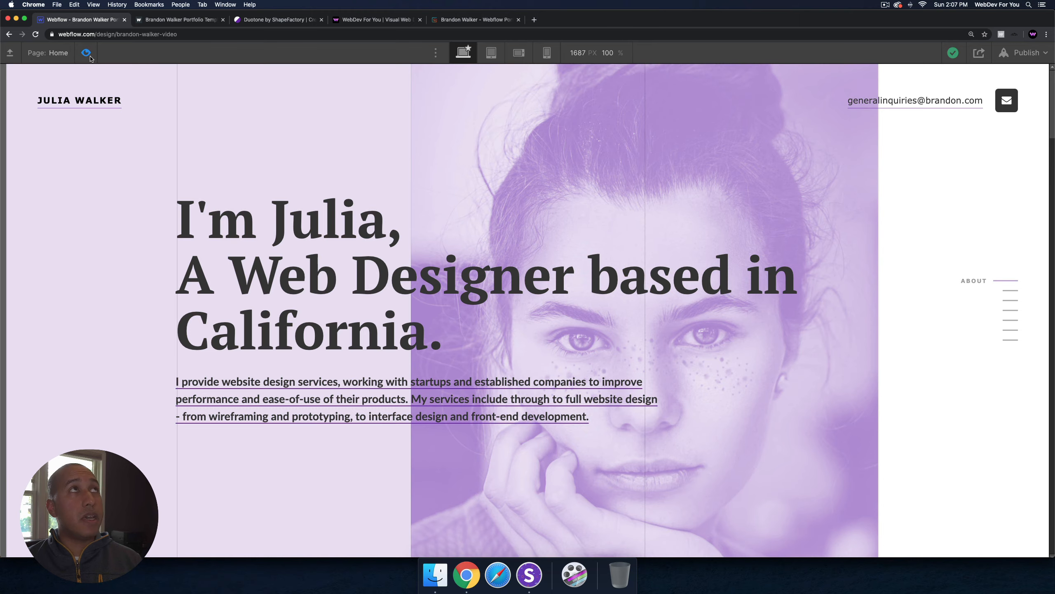
click(86, 53)
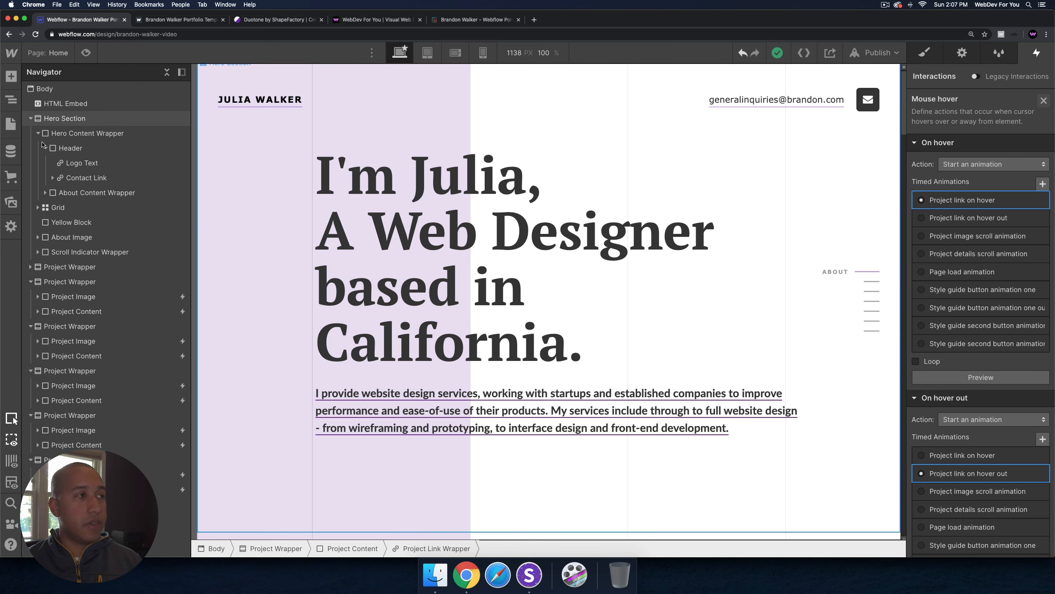
Step: Collapse the Navigator tree, duplicate the last Project Wrapper above the Footer Section with copy and paste, and select the copy
click(167, 71)
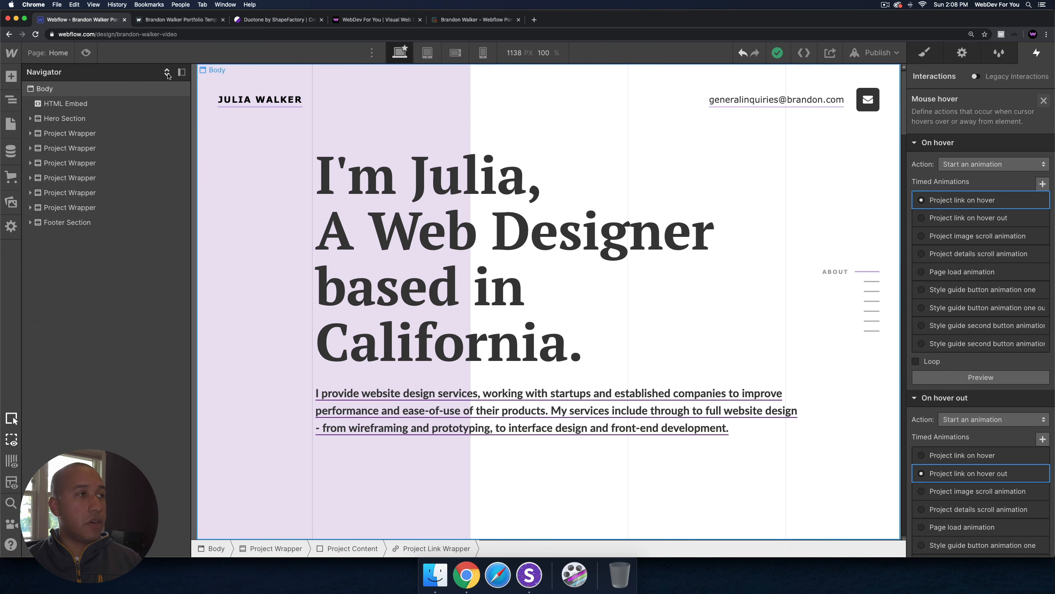
click(60, 209)
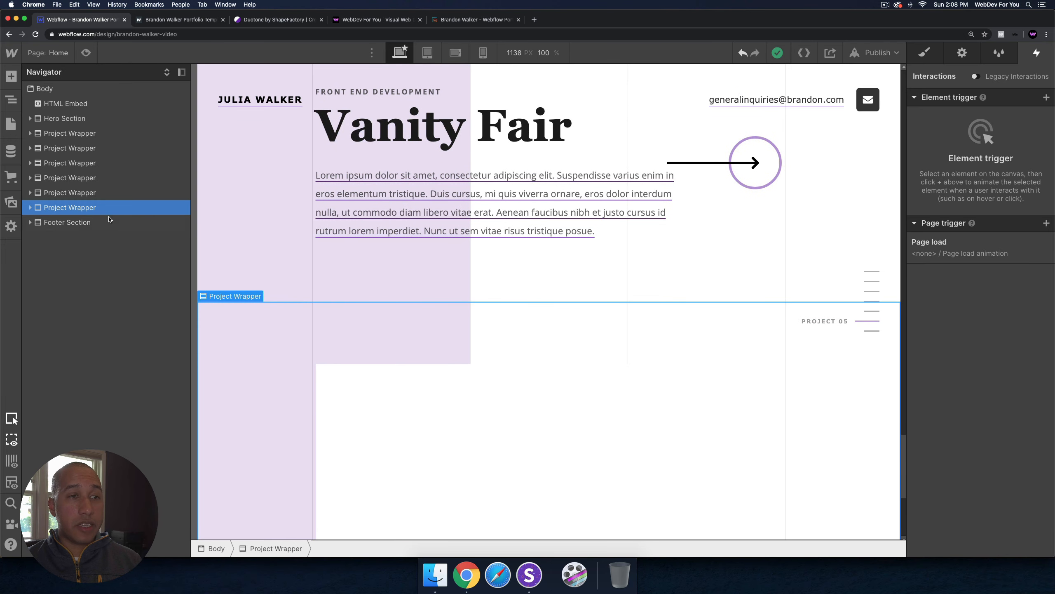
key(super+c)
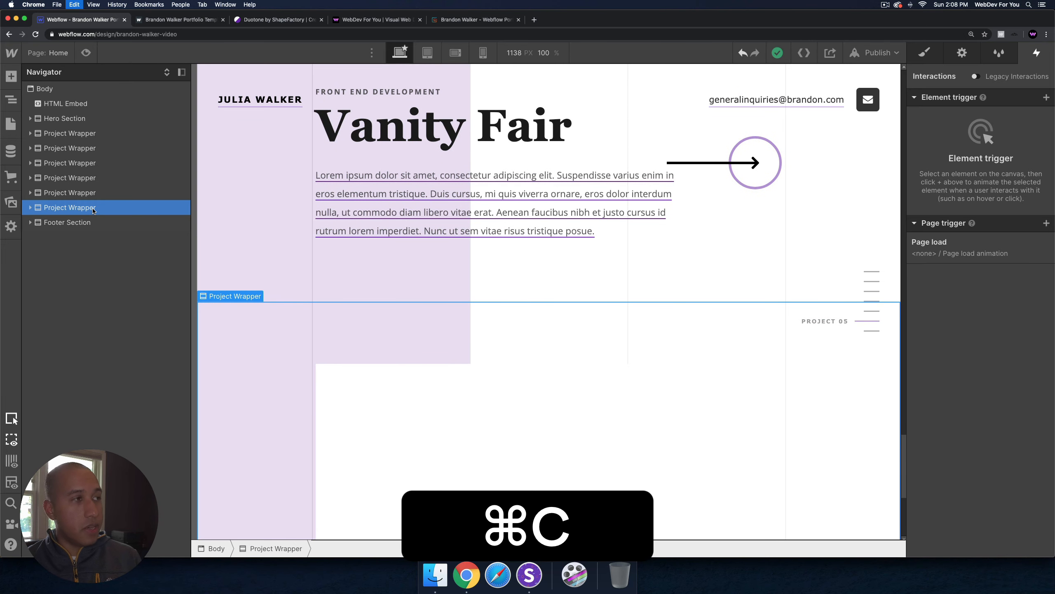
key(super+v)
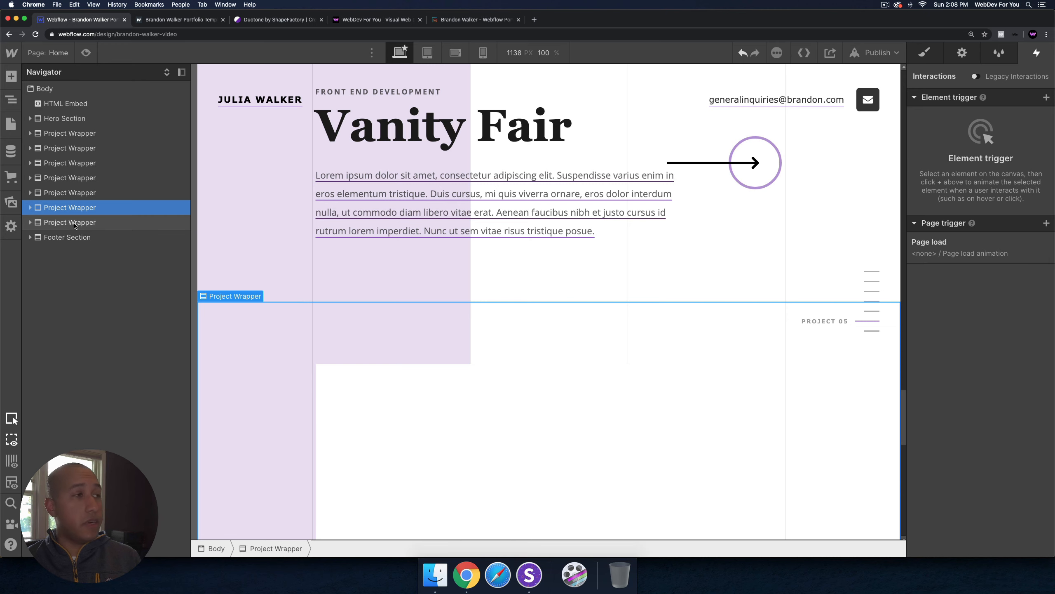
click(41, 224)
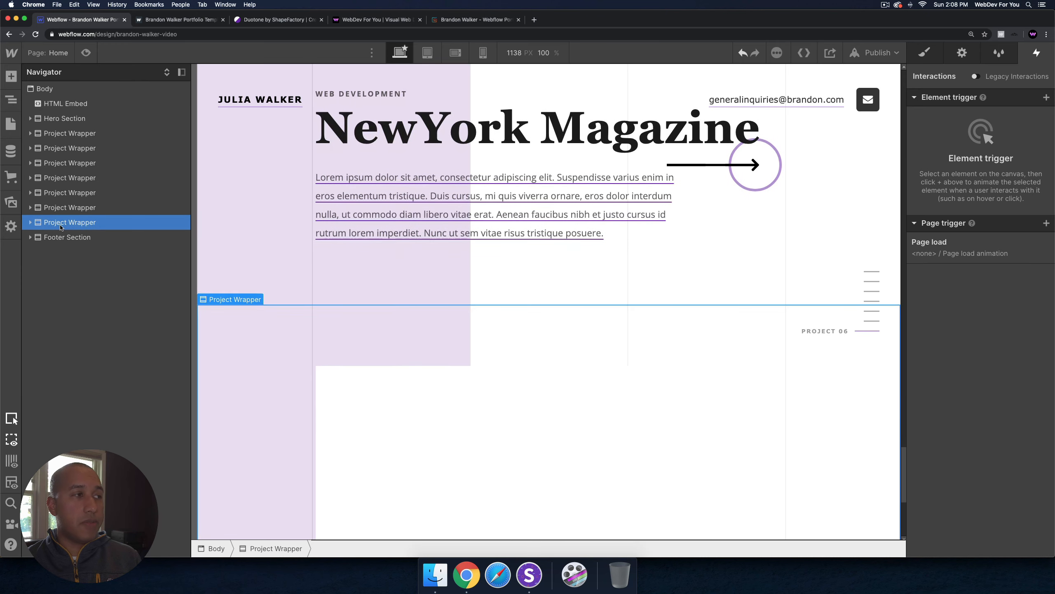
scroll(436, 250, down, 5)
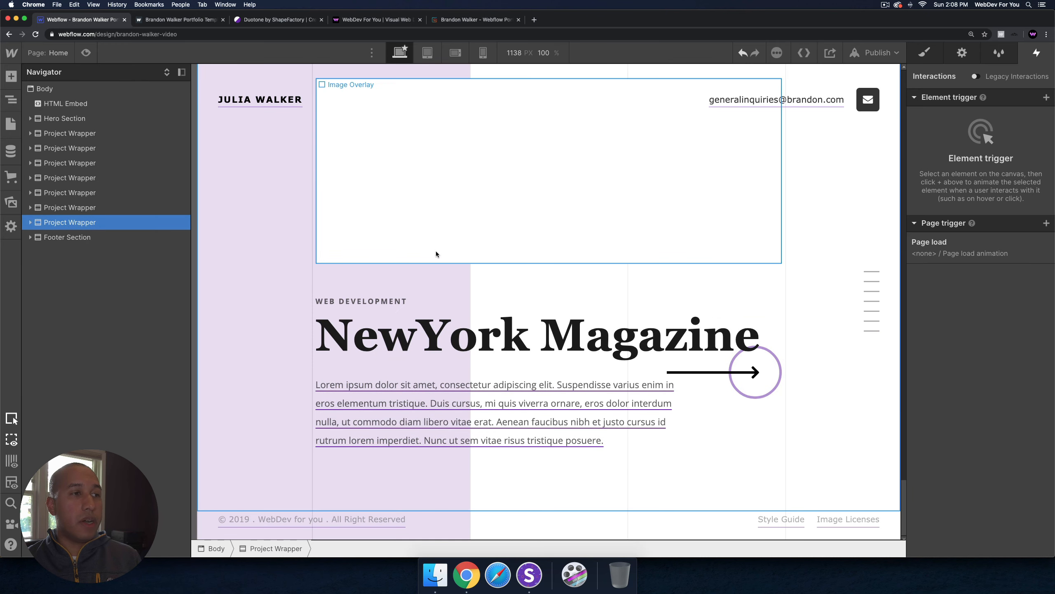
Step: Replace the heading text in the duplicated last project section with "New Project #7"
click(447, 334)
double_click(447, 333)
key(cmd+a)
text(New Project #7)
Step: Replace the detail paragraph under the new heading with "This is the text for the new project."
click(411, 390)
double_click(411, 389)
key(cmd+a)
text(Th)
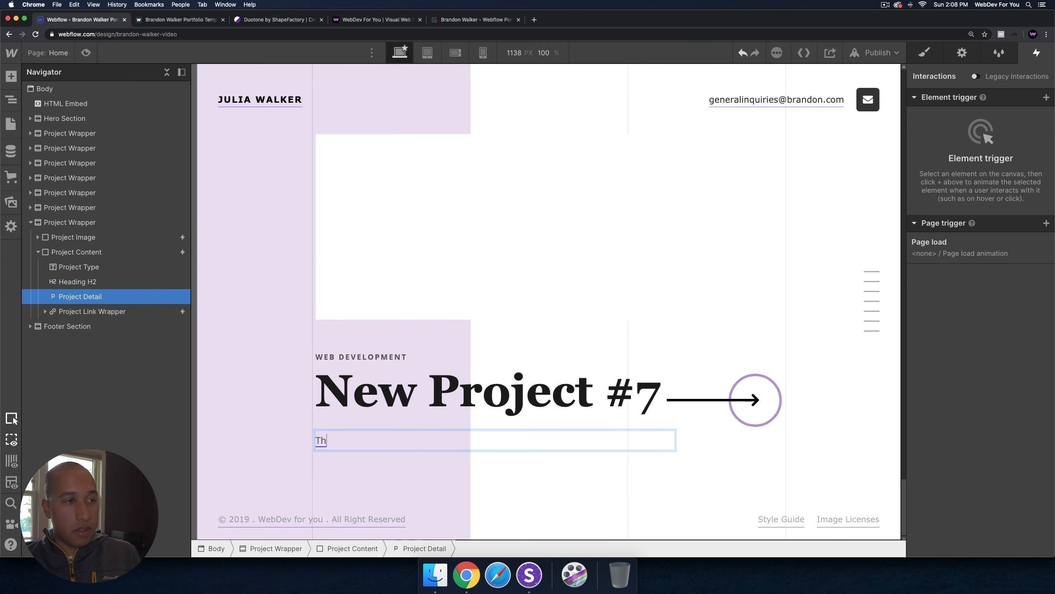
text(is i)
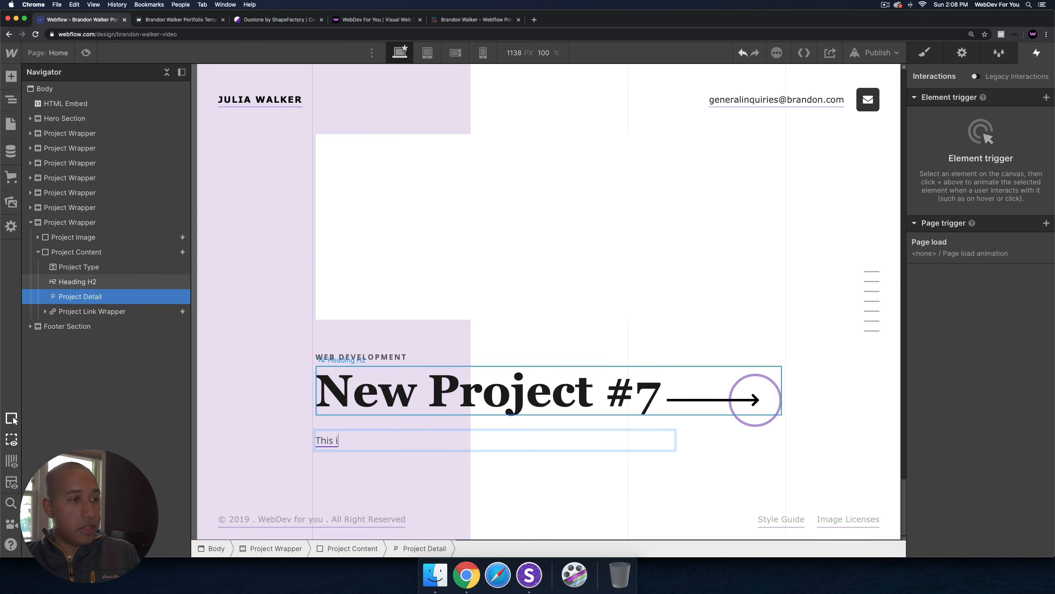
text(s the text for the )
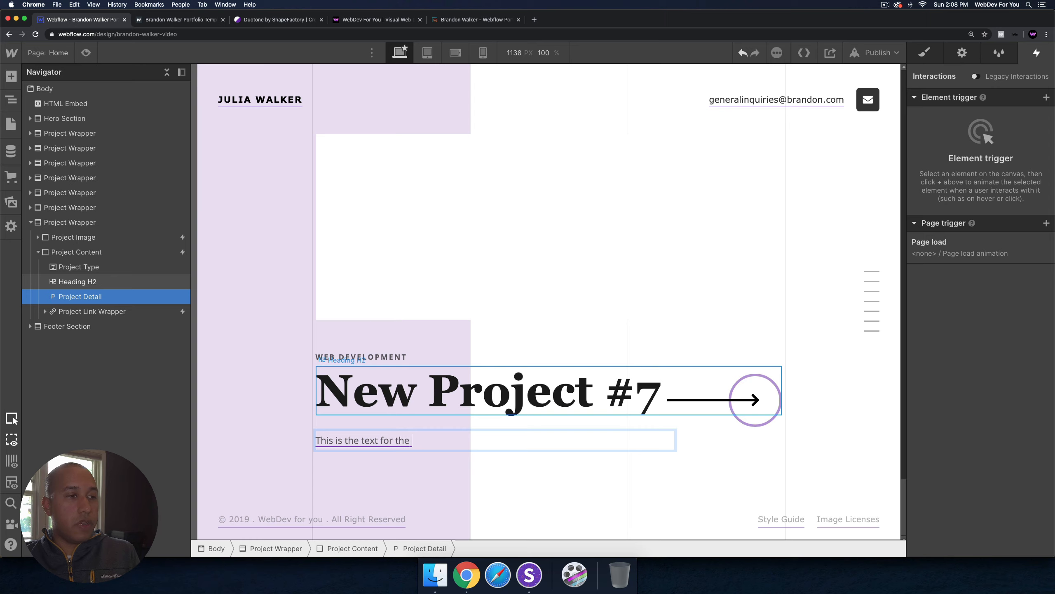
text(new project.)
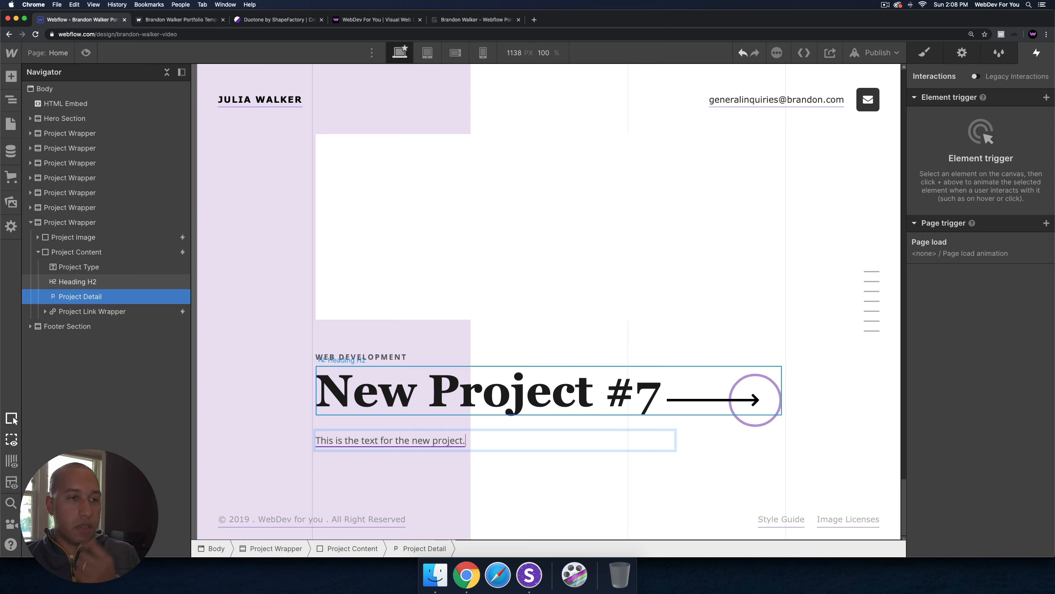
key(Escape)
click(650, 409)
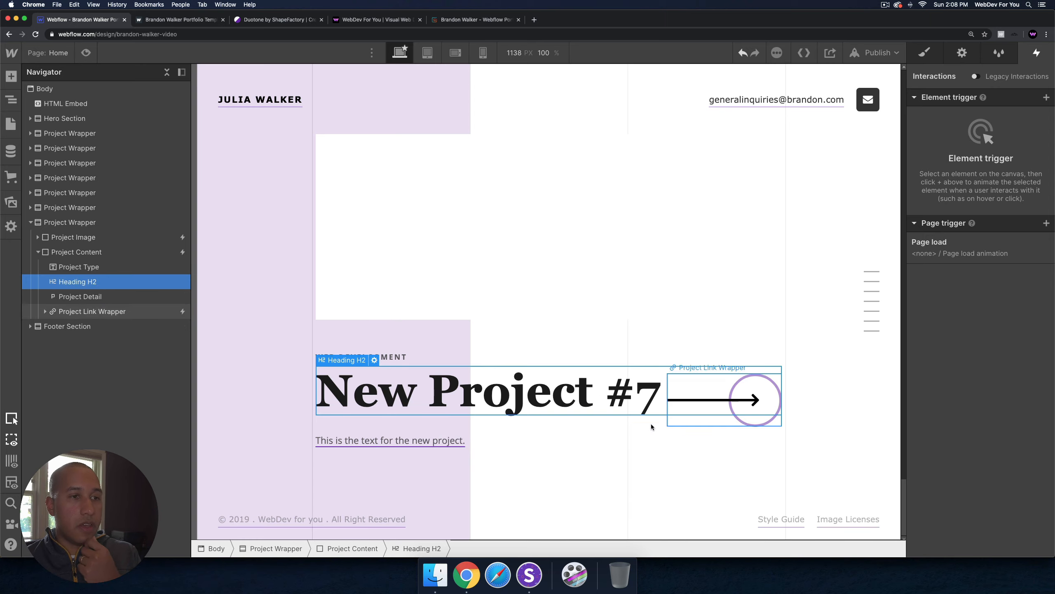
Step: Compare the new section with the NewYork Magazine section above it, preview the page down to the new project, and return to the designer
key(super+z)
key(super+z)
key(super+z)
key(super+z)
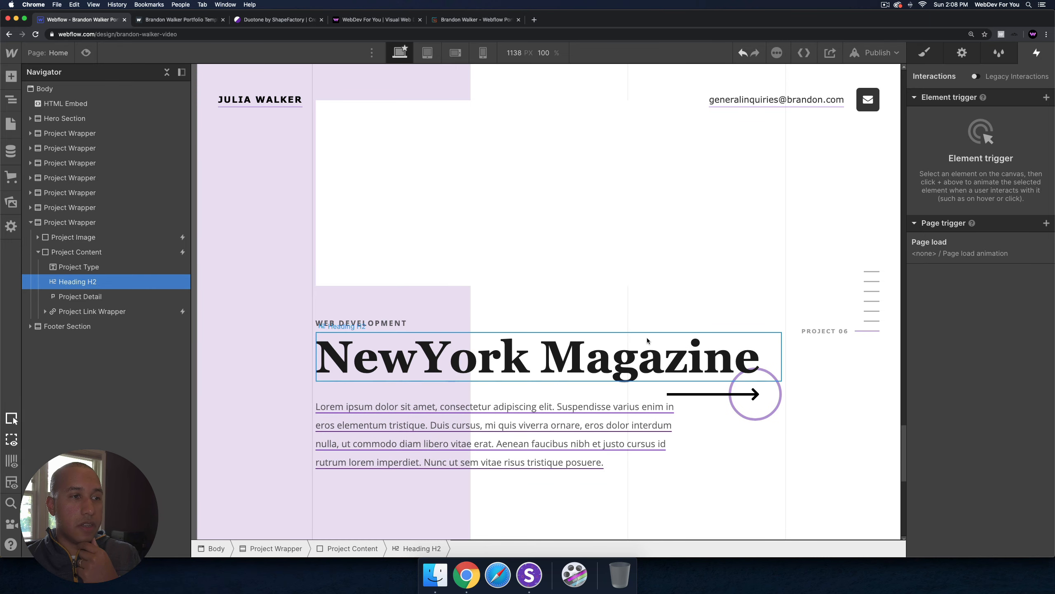
scroll(646, 340, down, 2)
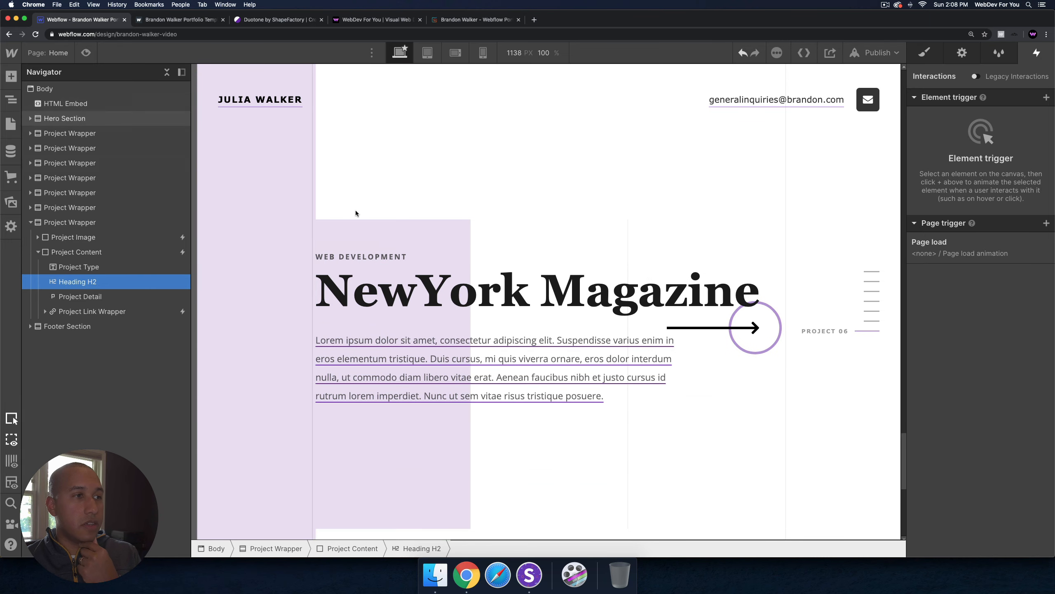
click(86, 52)
scroll(595, 231, down, 5)
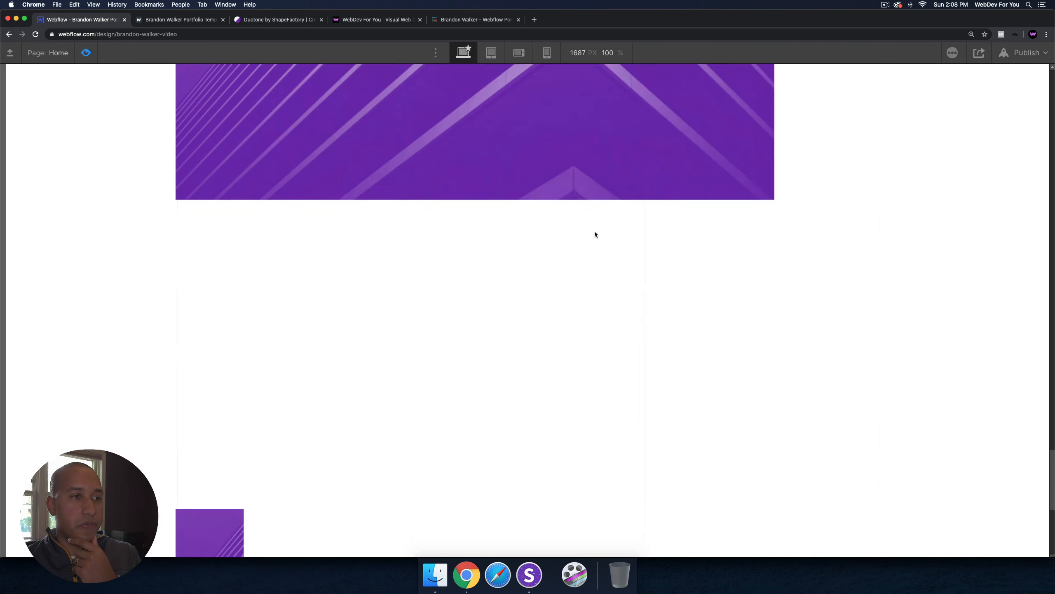
scroll(594, 231, down, 6)
scroll(594, 228, down, 5)
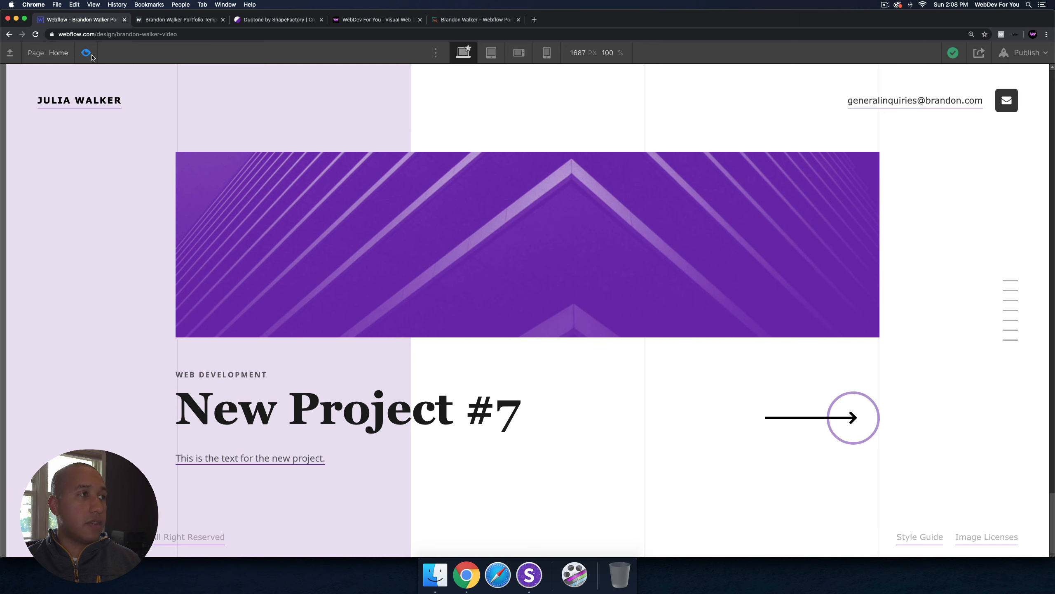
click(88, 53)
Step: Hide the Image Overlay over the new project's image by setting its display to none
click(405, 224)
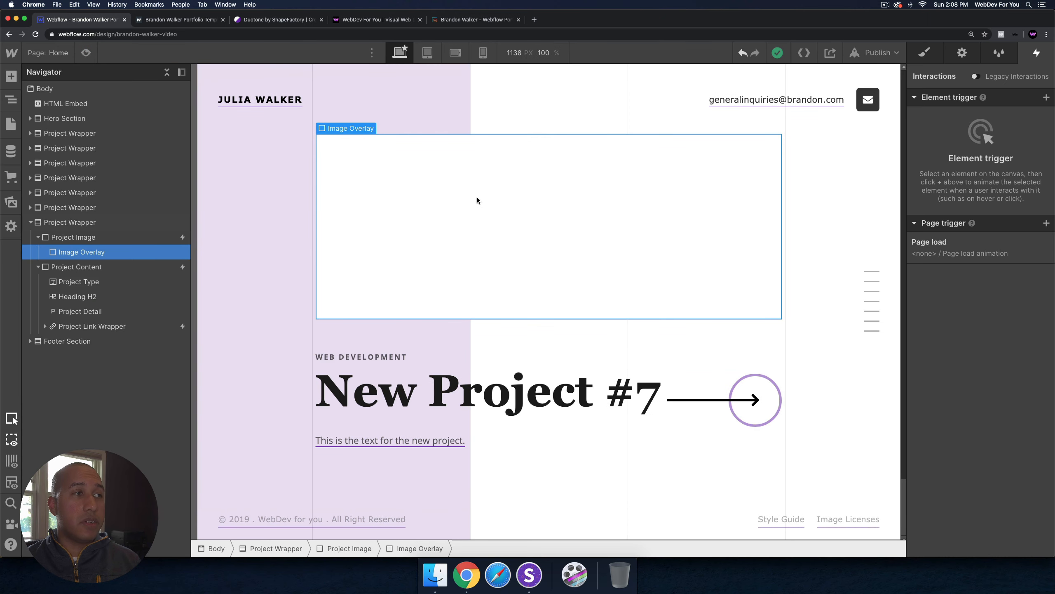
key(s)
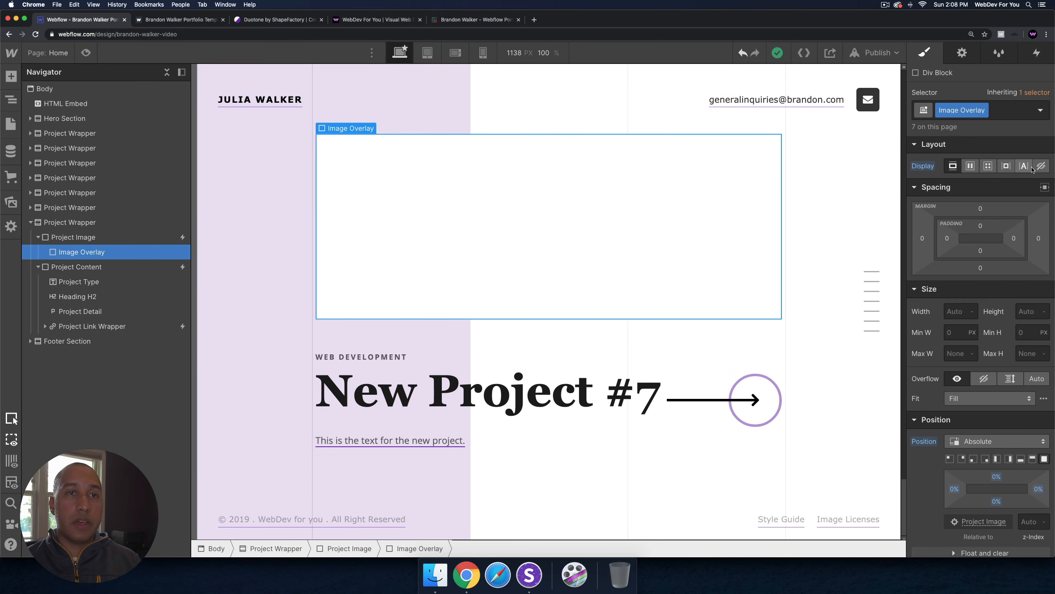
click(1042, 165)
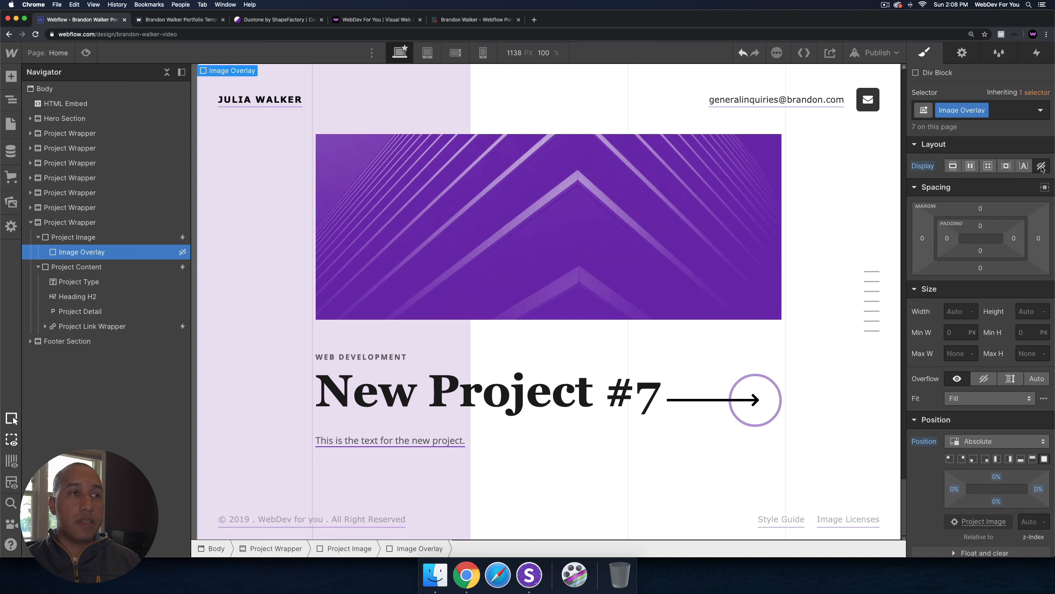
Step: Remove the Six combo class from the new section's Project Image and add a new combo class named Seven
click(469, 221)
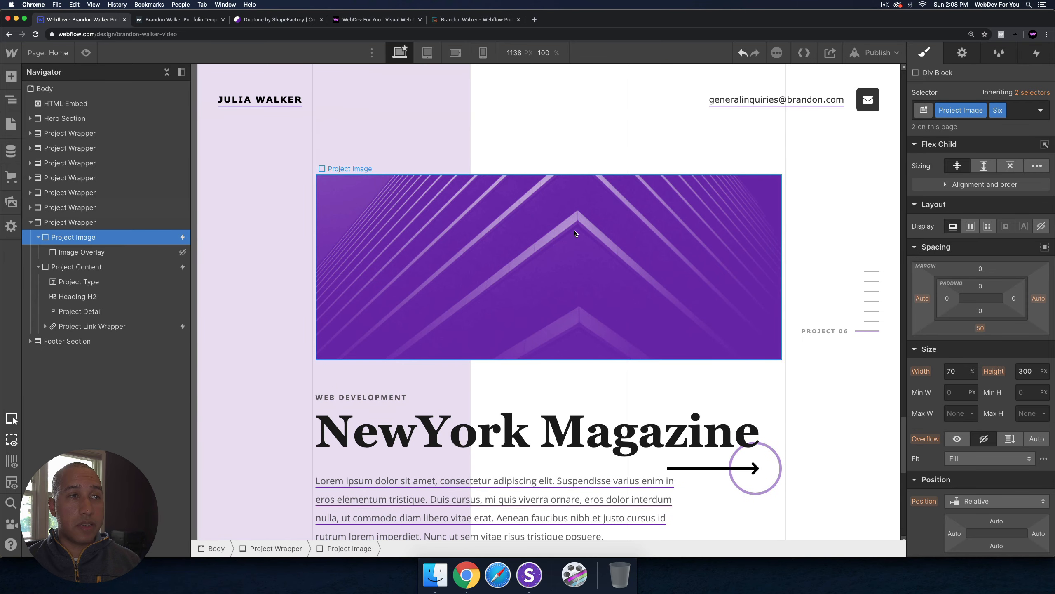
click(1001, 111)
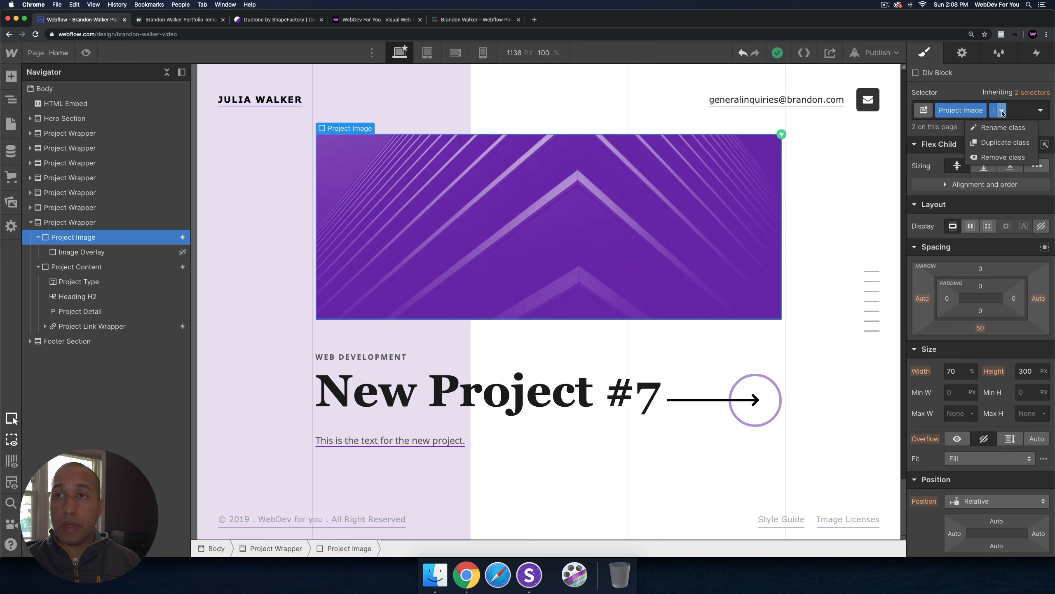
click(994, 157)
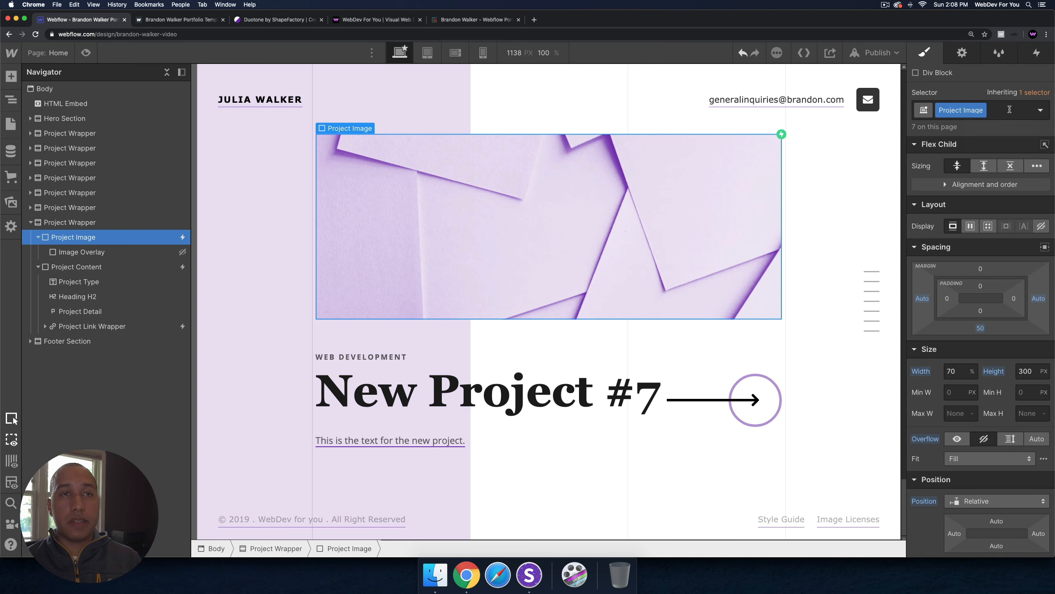
click(1008, 109)
text(Seven)
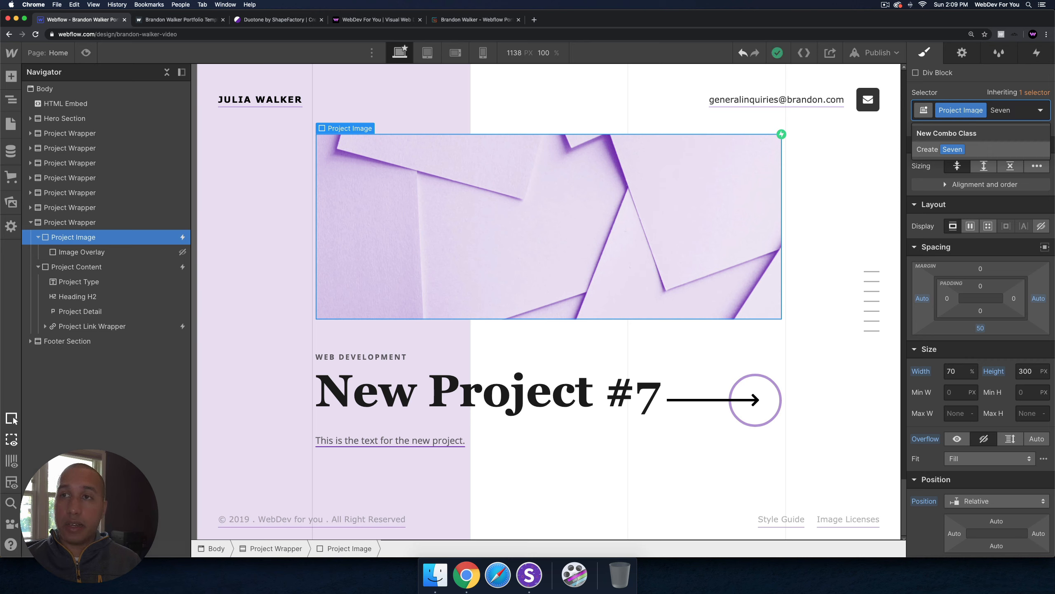
key(Return)
Step: Set the Seven Project Image background to the purple duotone image with large painted numerals from the assets, and check it in preview
scroll(981, 279, down, 5)
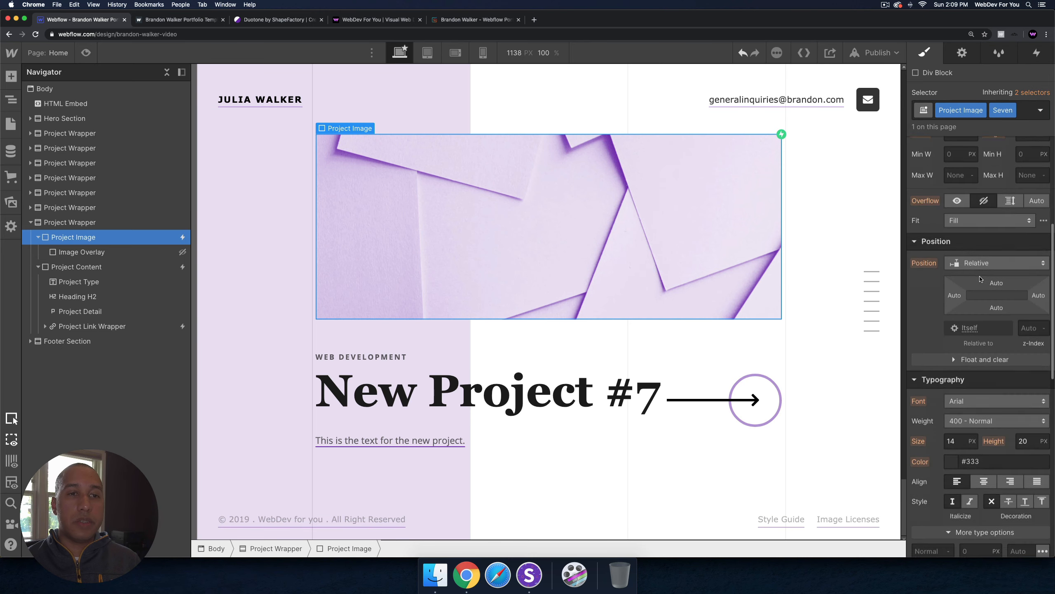
scroll(980, 278, down, 5)
click(981, 288)
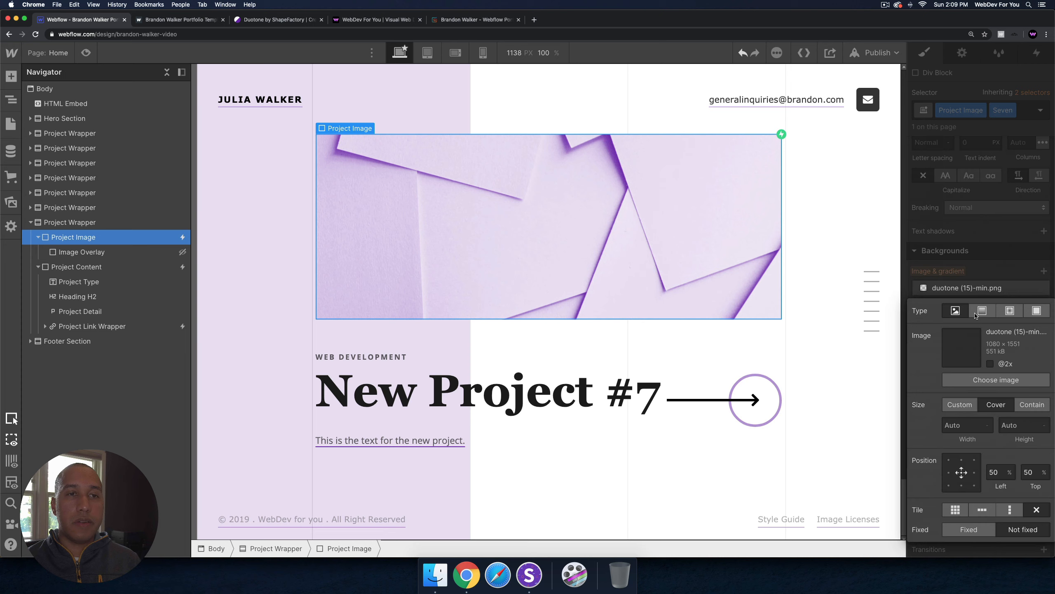
click(996, 380)
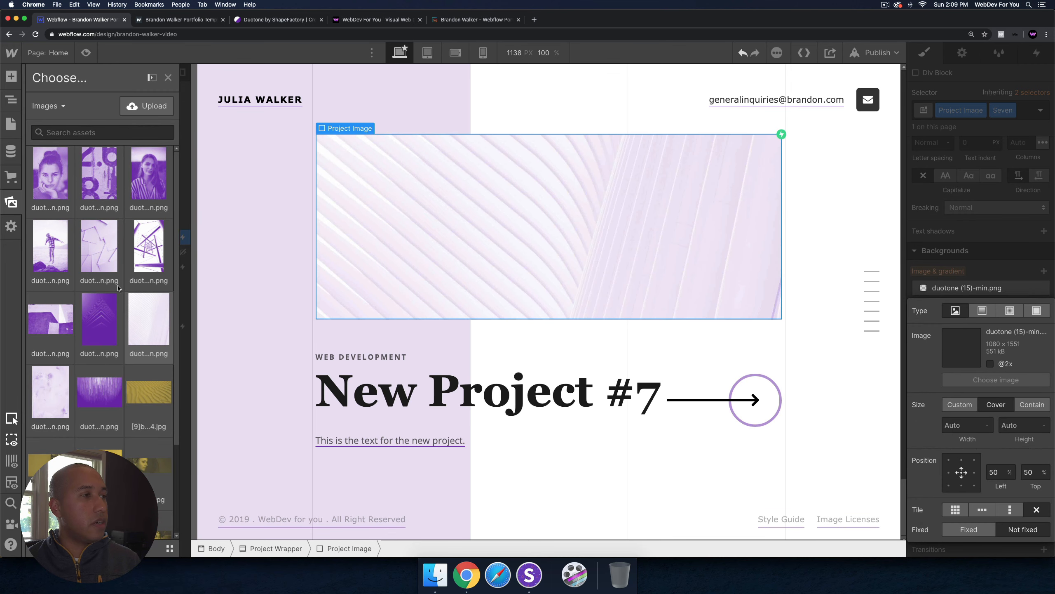
click(99, 174)
key(shift+super+p)
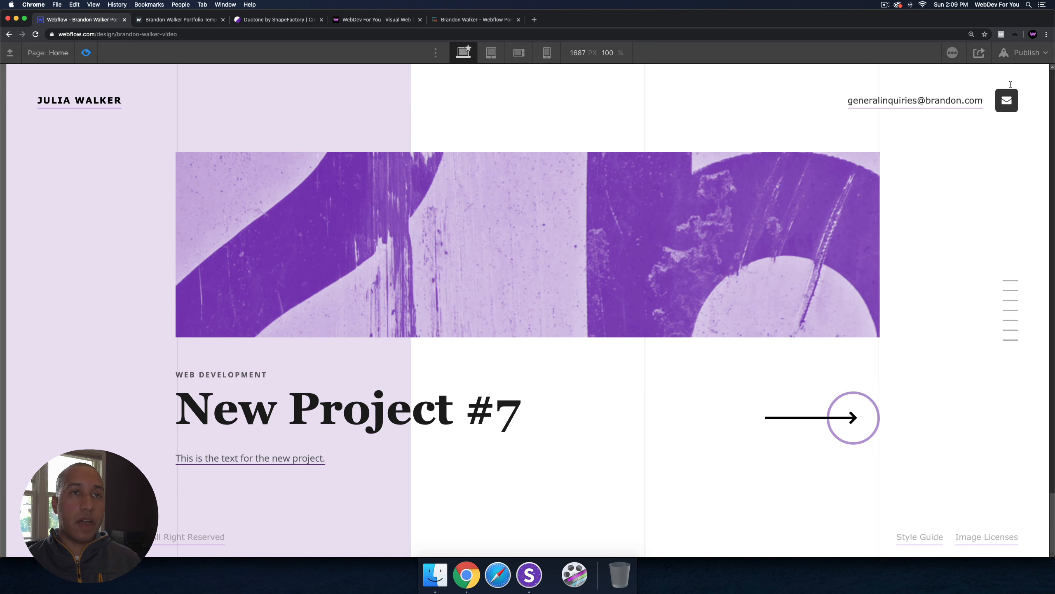
key(shift+super+p)
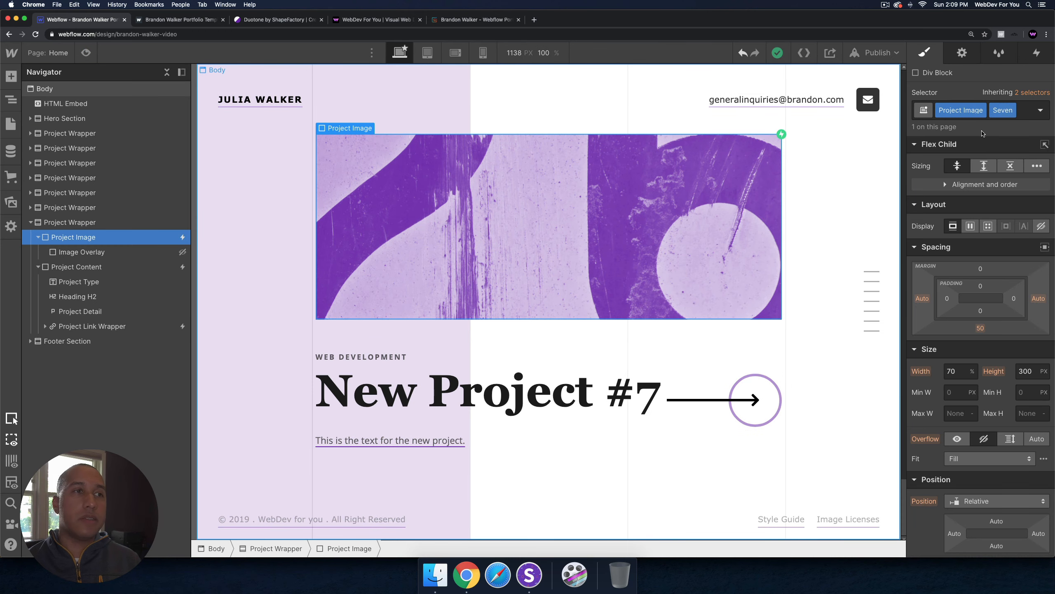
Step: Duplicate the last Scroll Inner Wrapper inside the Hero Section's Scroll Indicator Wrapper and expand the copy
scroll(548, 299, up, 20)
click(31, 119)
click(38, 192)
click(88, 297)
key(super+c)
key(super+v)
click(83, 312)
click(45, 311)
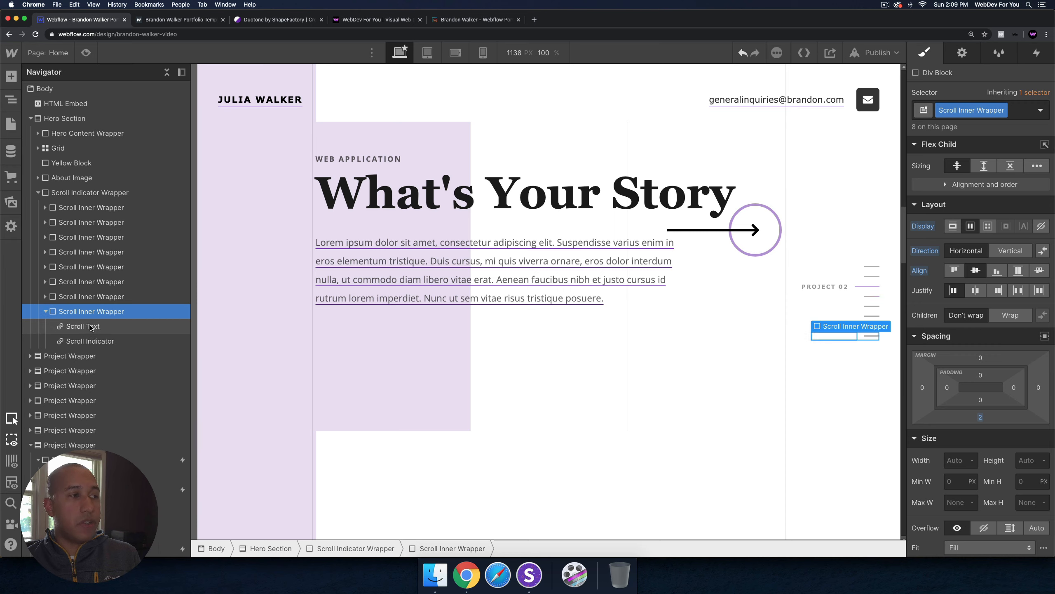
Step: Set the opacity of the Scroll Text class to 100%, working from the duplicated scroll indicator entry
click(92, 327)
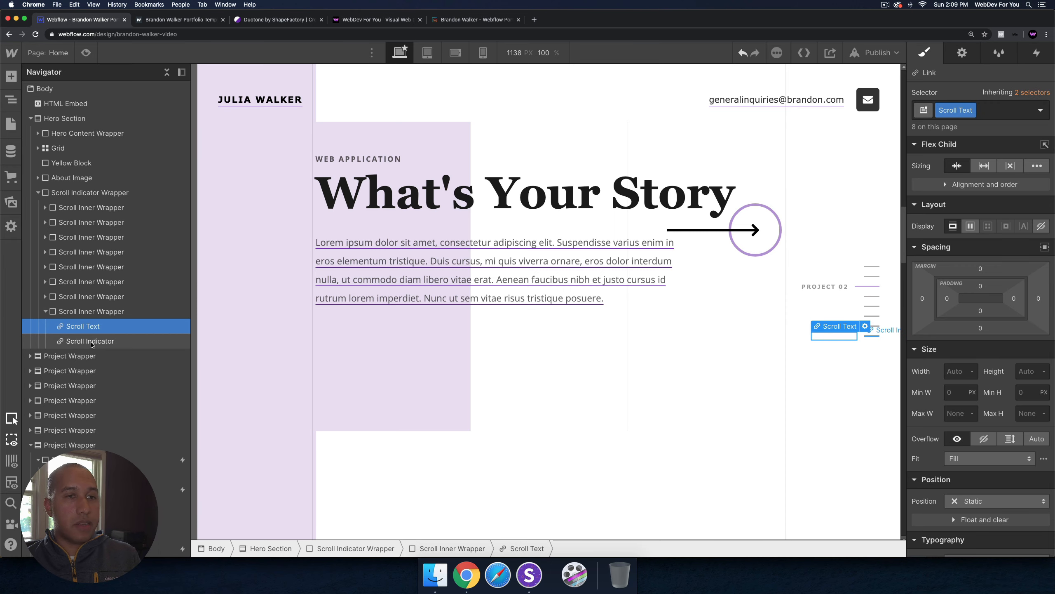
click(92, 342)
click(76, 328)
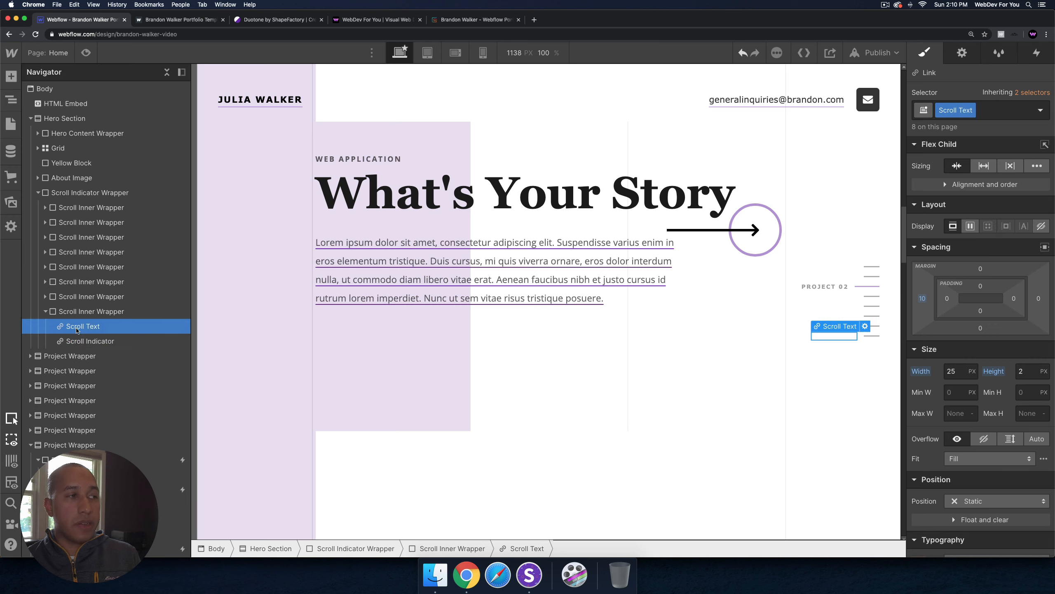
scroll(1044, 373, down, 10)
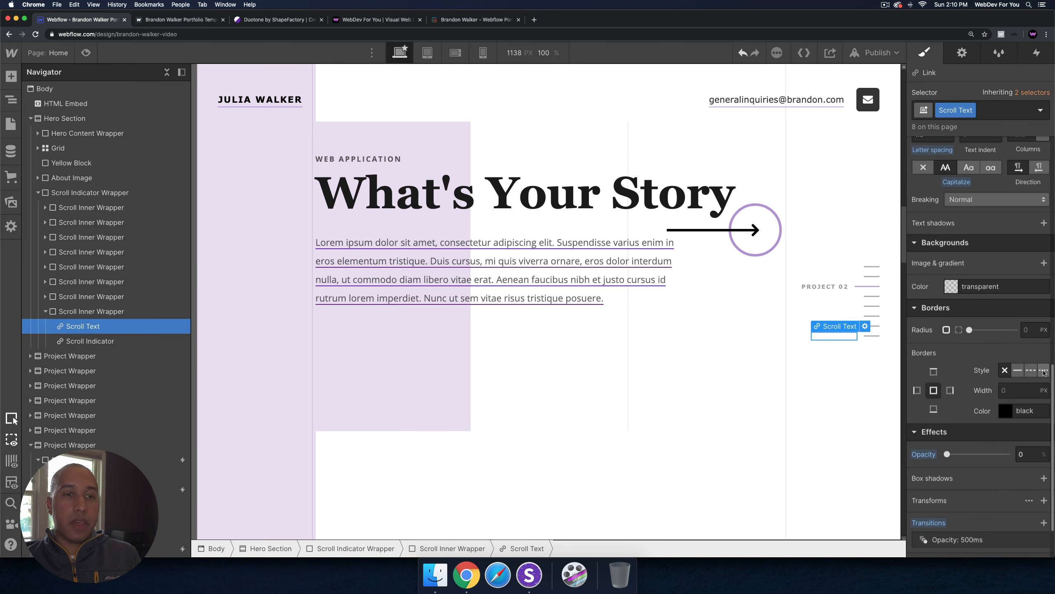
scroll(1044, 372, down, 3)
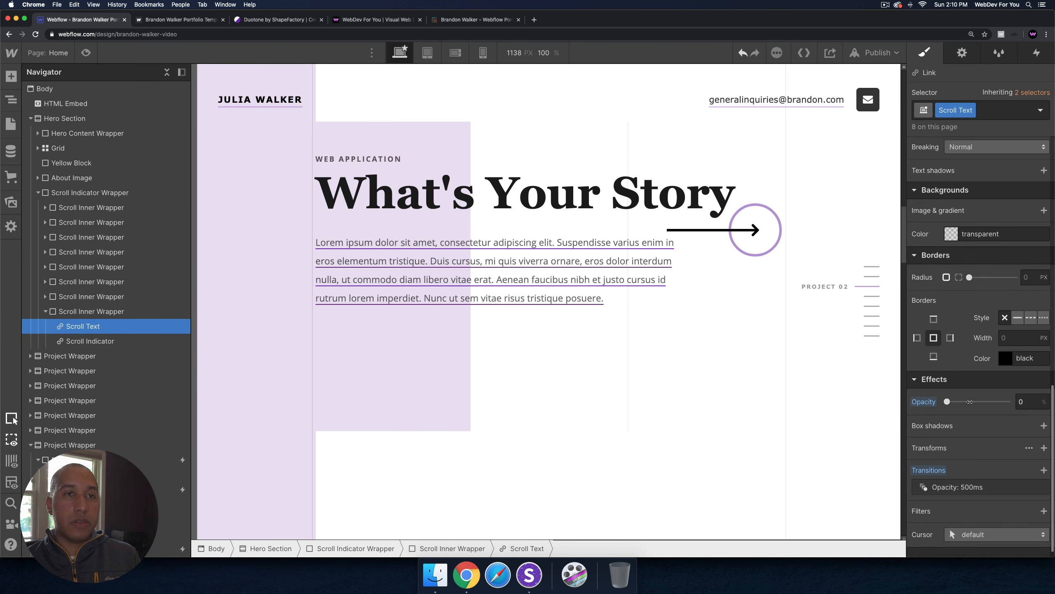
drag(970, 401, 1016, 401)
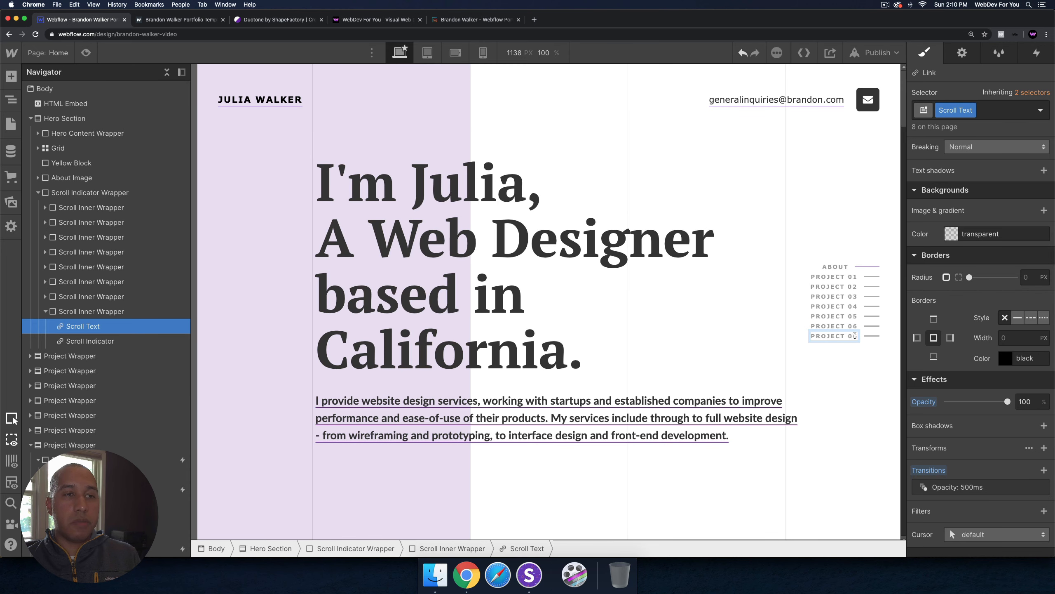
Step: Change the duplicated entry's label to Project 07 and set the Scroll Text opacity to 0%
double_click(853, 336)
text(07)
drag(990, 403, 937, 402)
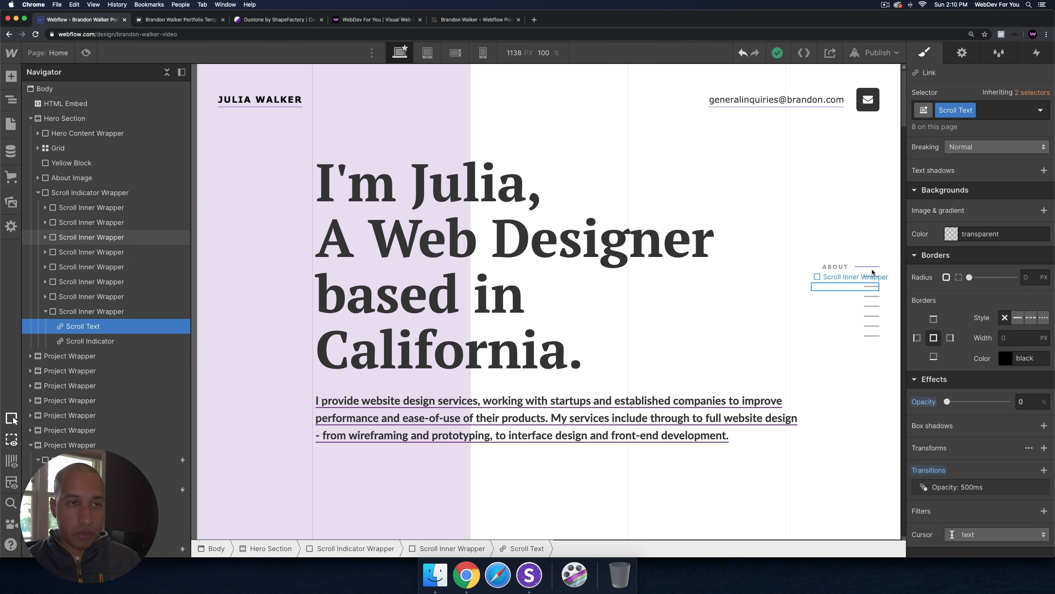
Step: Compare the Scroll Text of the About entry with that of the new last entry in the scroll indicator
click(850, 268)
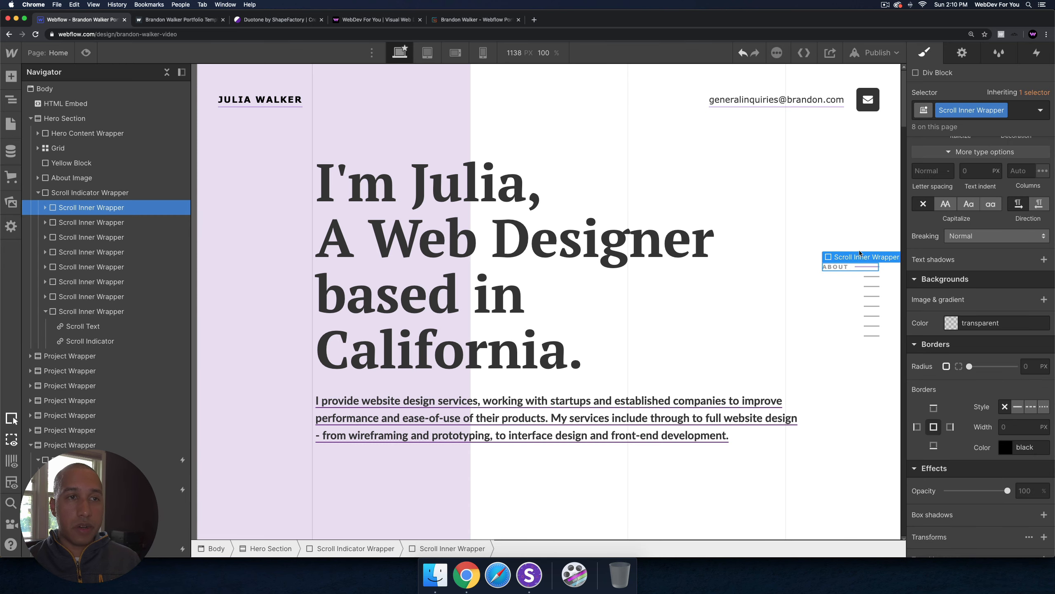
click(838, 266)
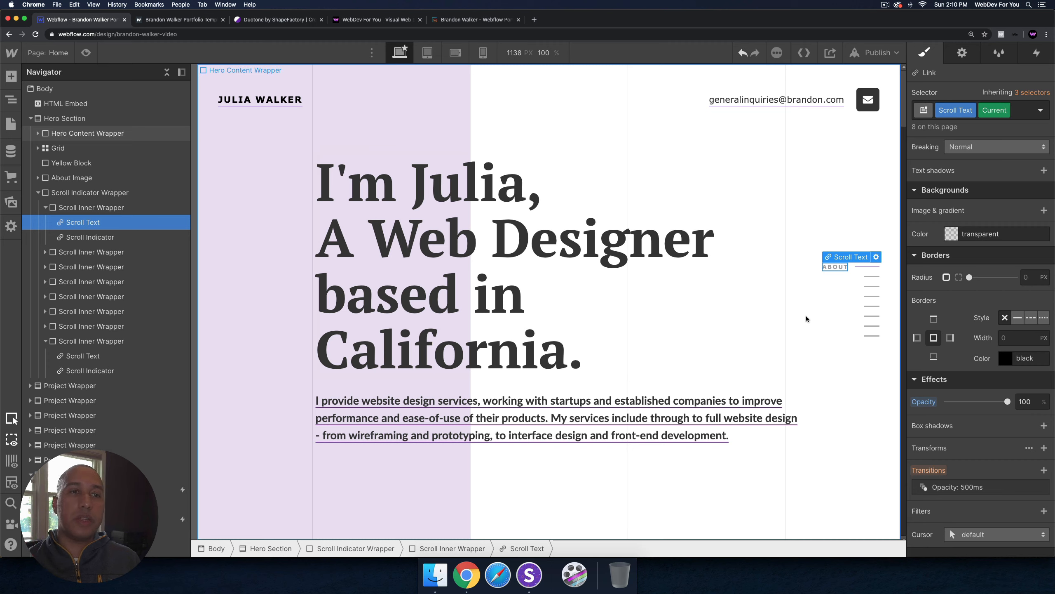
click(856, 335)
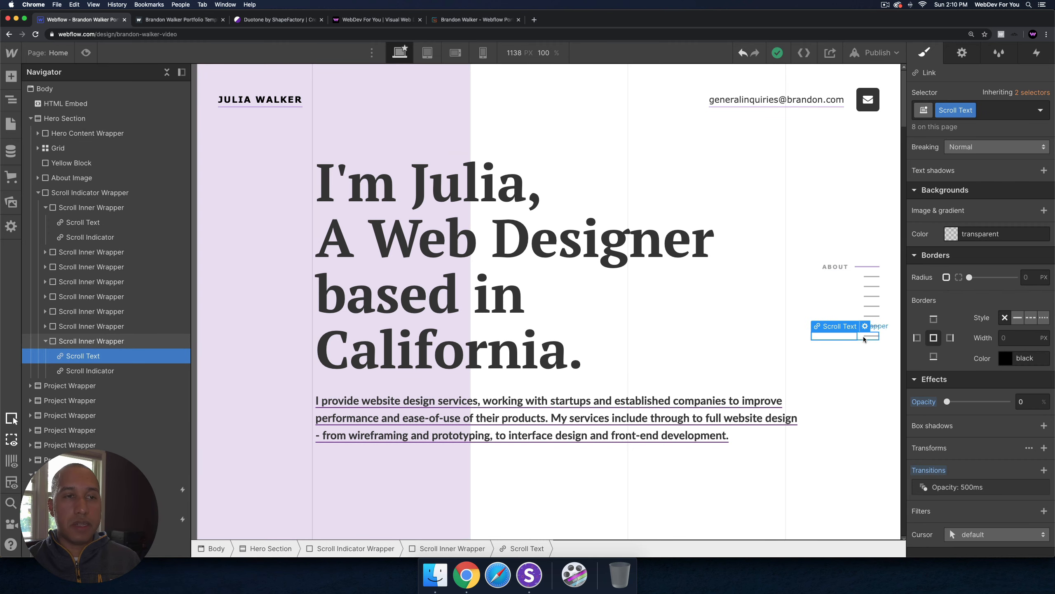
click(861, 338)
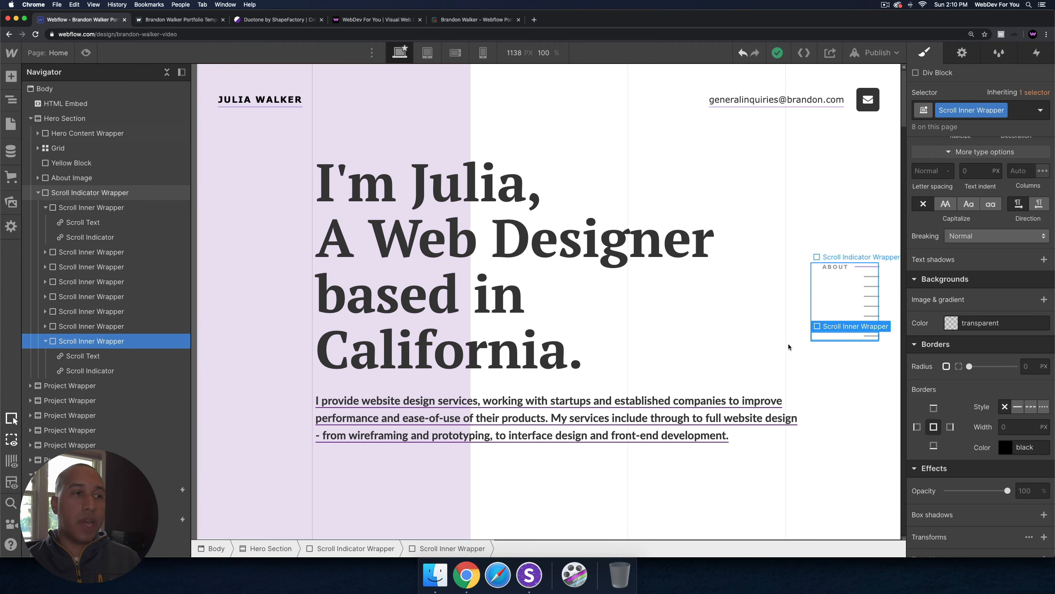
Step: Set the section ID of the last Project Wrapper, containing New Project #7, to project-seven
scroll(786, 344, down, 8)
scroll(786, 343, down, 5)
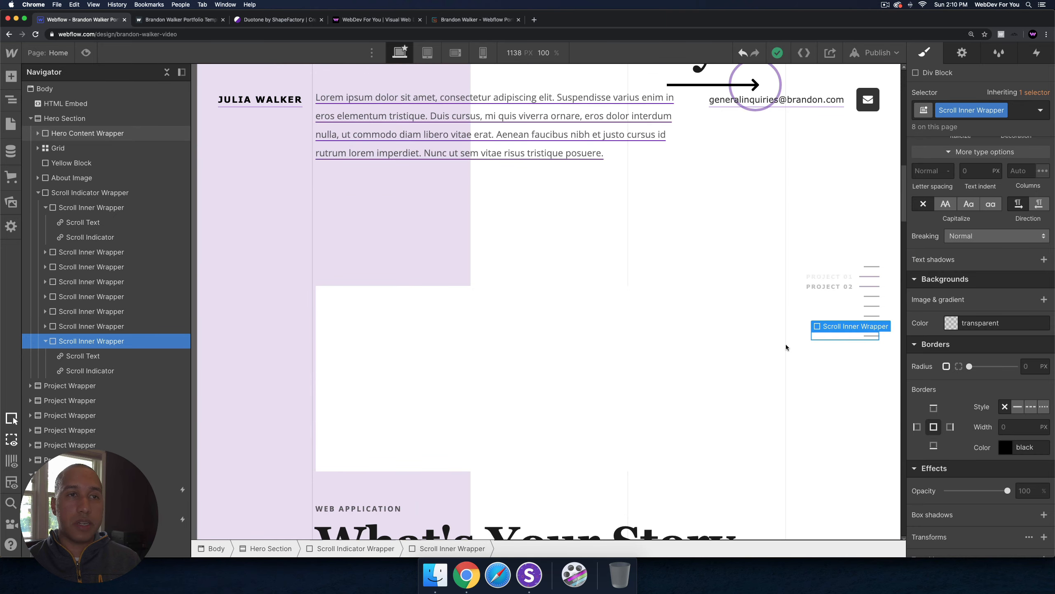
drag(905, 292, 904, 292)
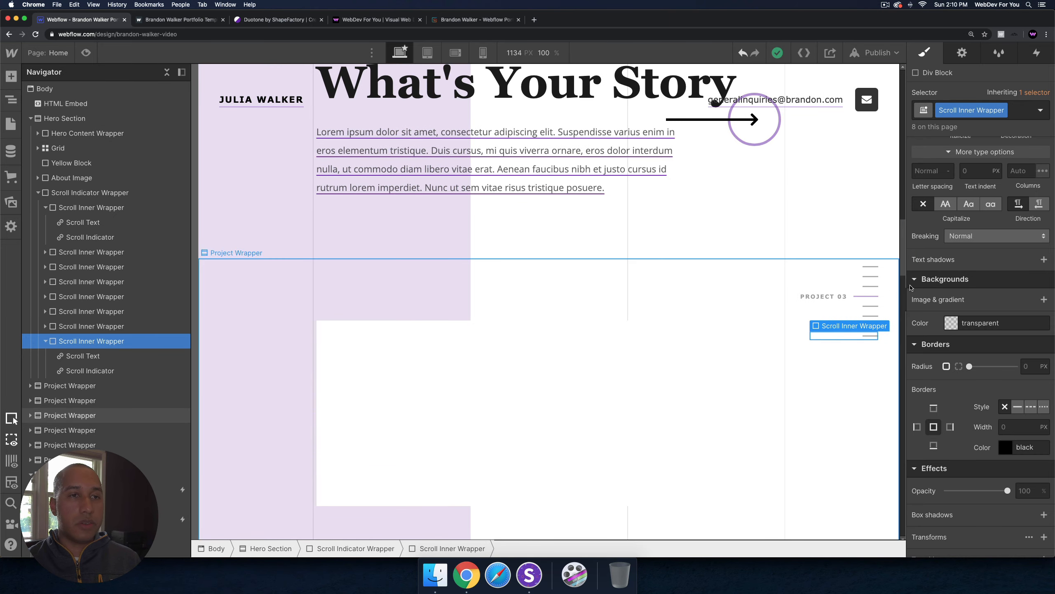
scroll(79, 316, down, 2)
click(79, 432)
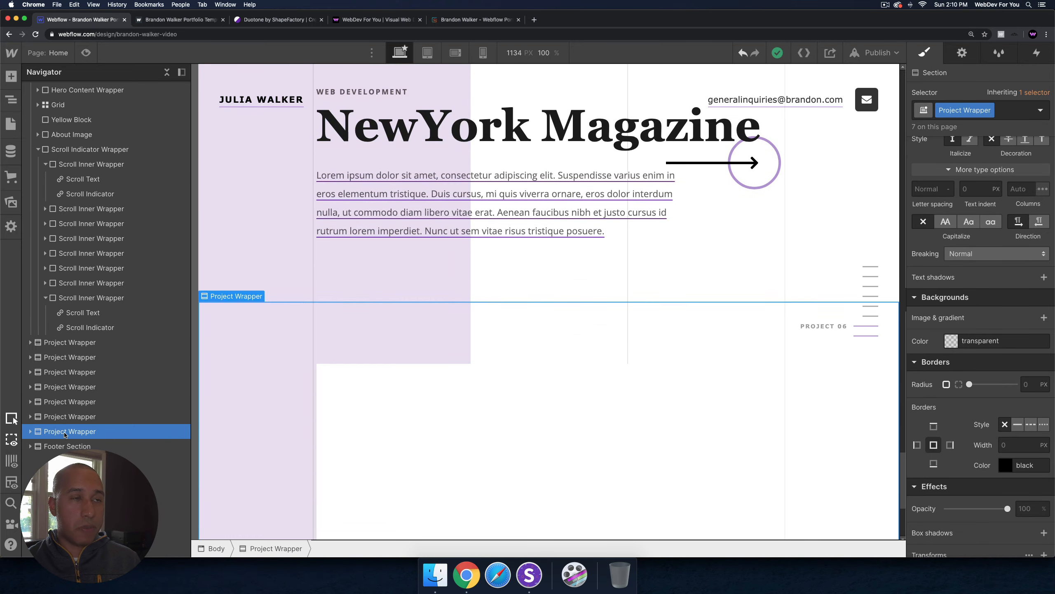
scroll(755, 300, down, 5)
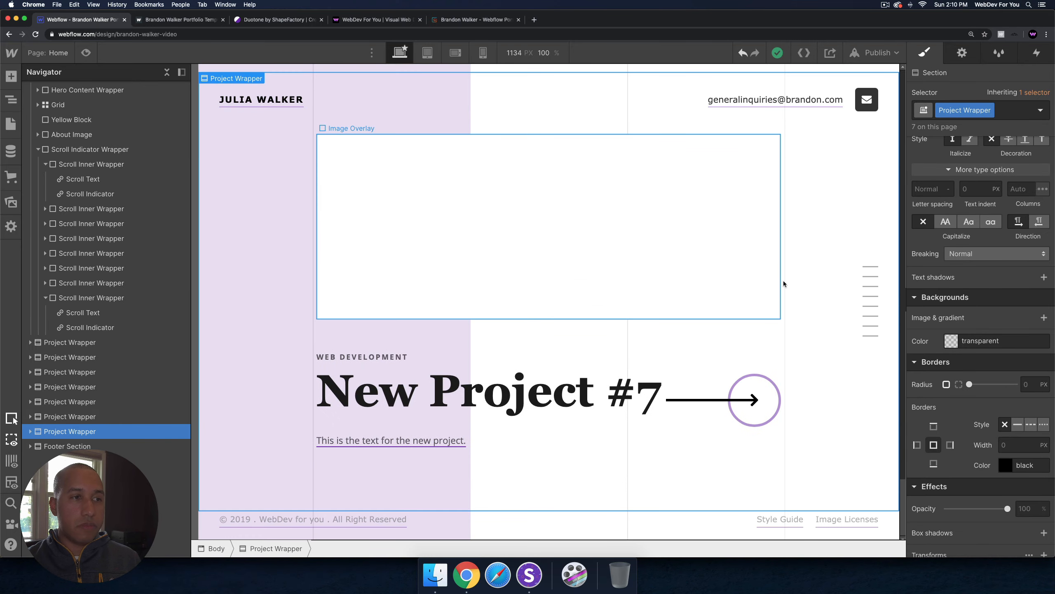
click(962, 52)
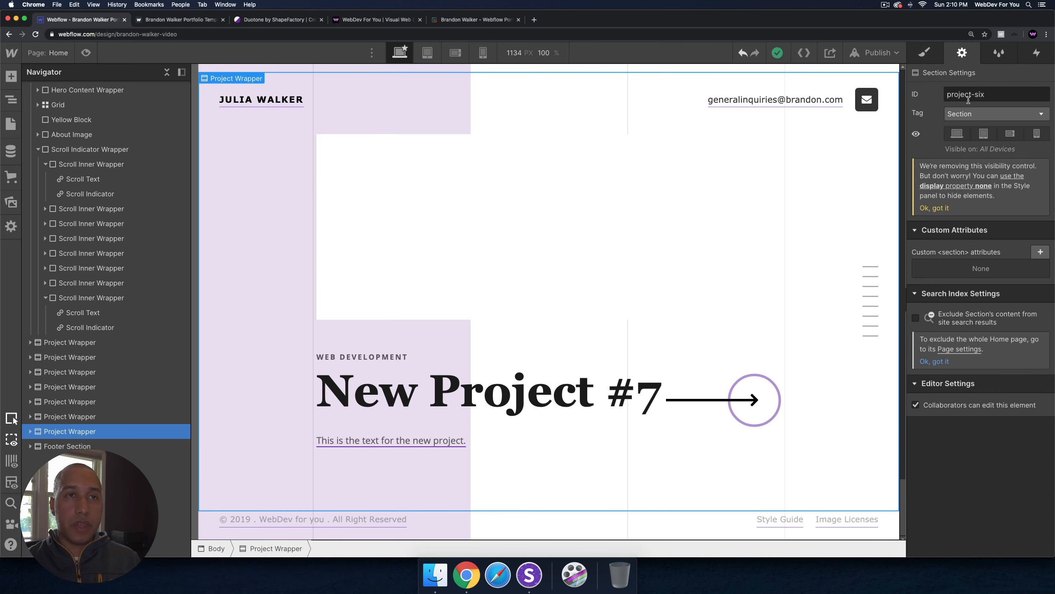
click(989, 95)
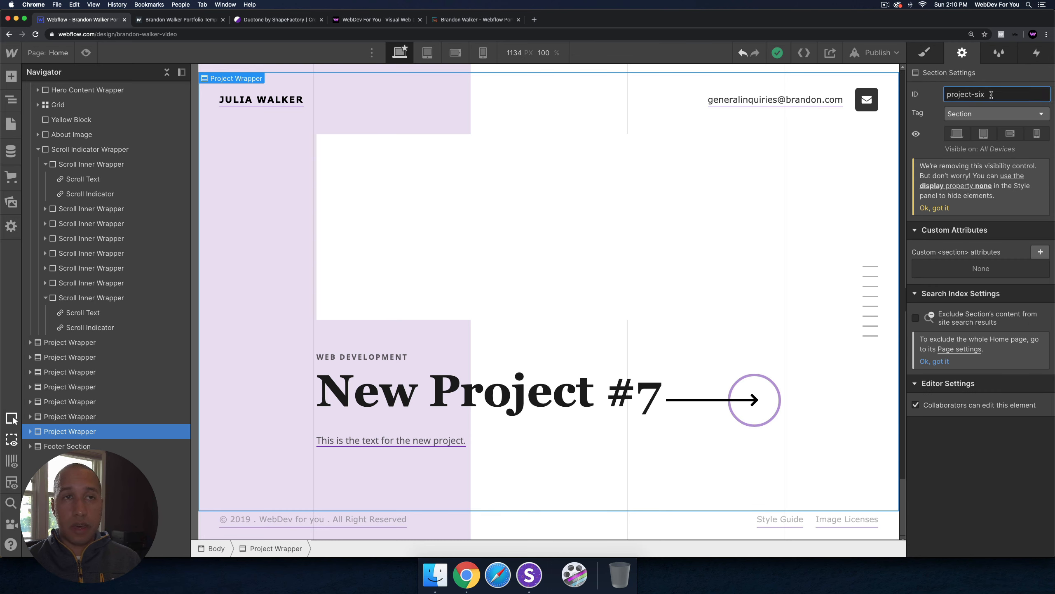
key(BackSpace)
key(BackSpace)
key(BackSpace)
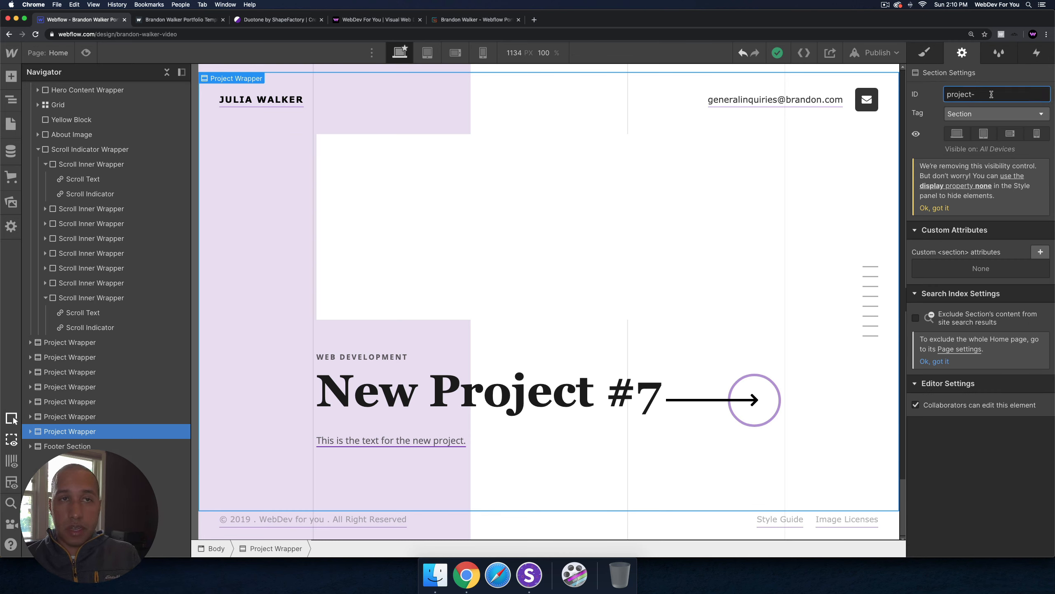
text(seven)
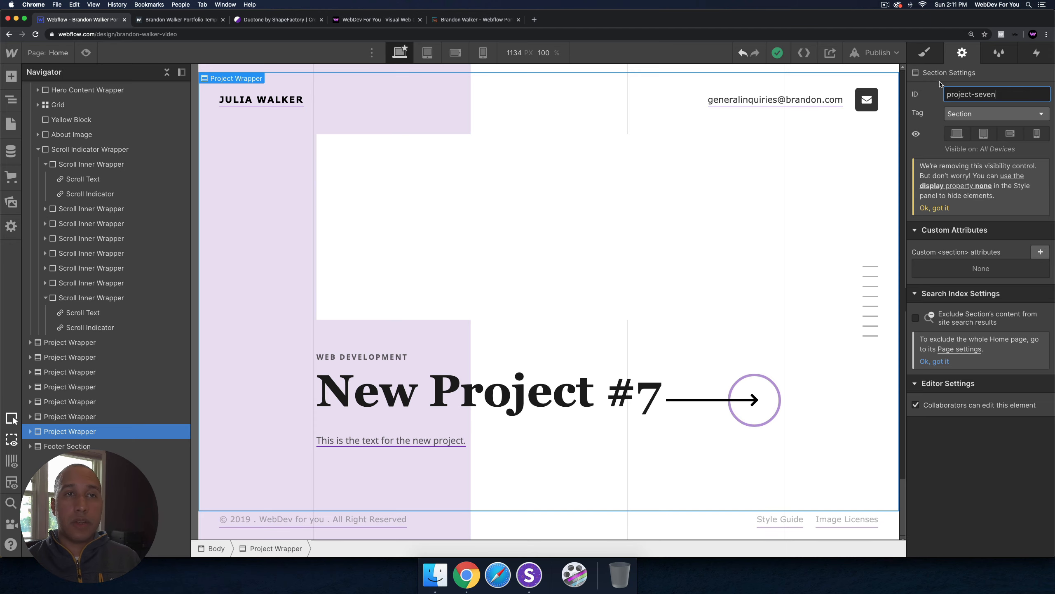
Step: Link the Scroll Text of the last scroll indicator entry to the project-seven page section
scroll(847, 139, up, 5)
scroll(848, 142, up, 15)
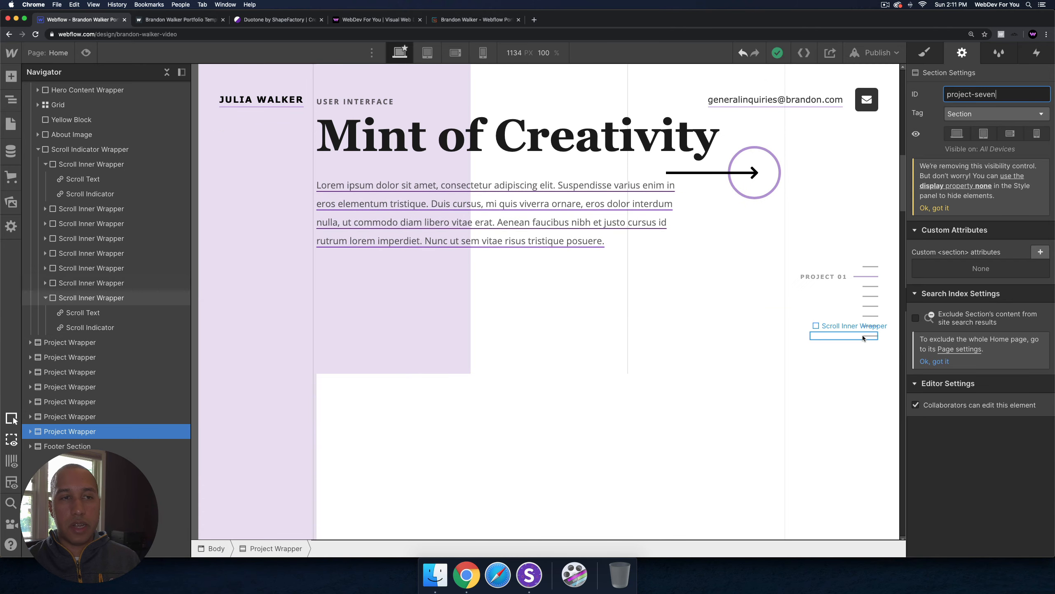
click(840, 337)
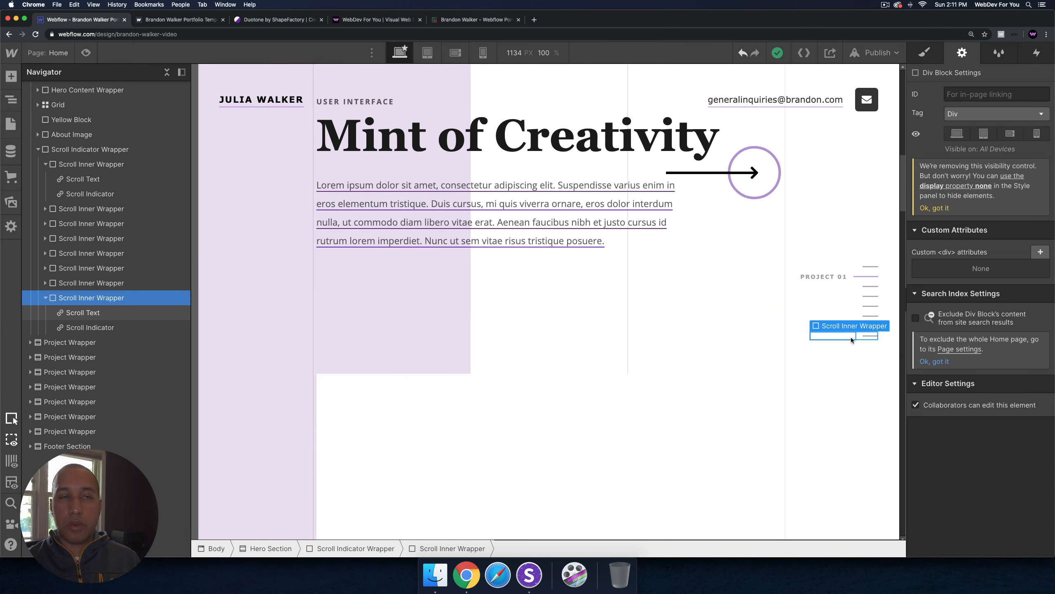
click(837, 337)
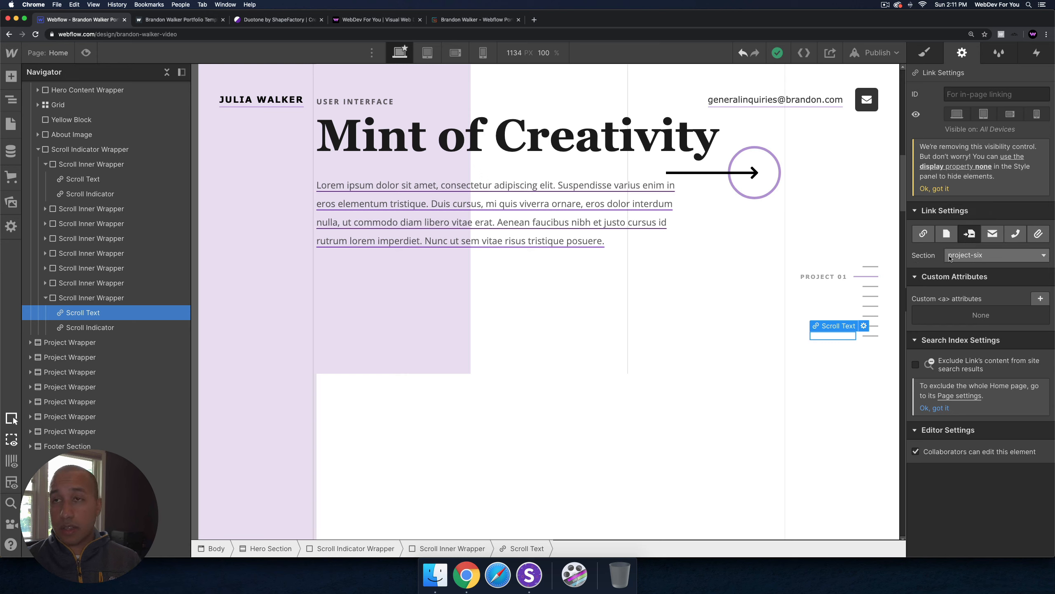
click(962, 256)
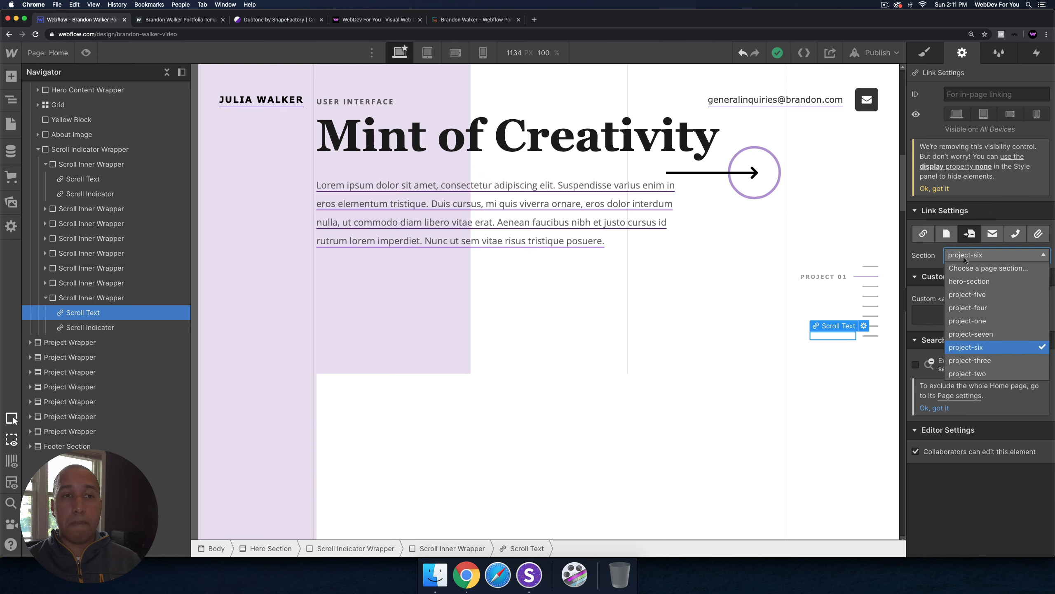
click(968, 335)
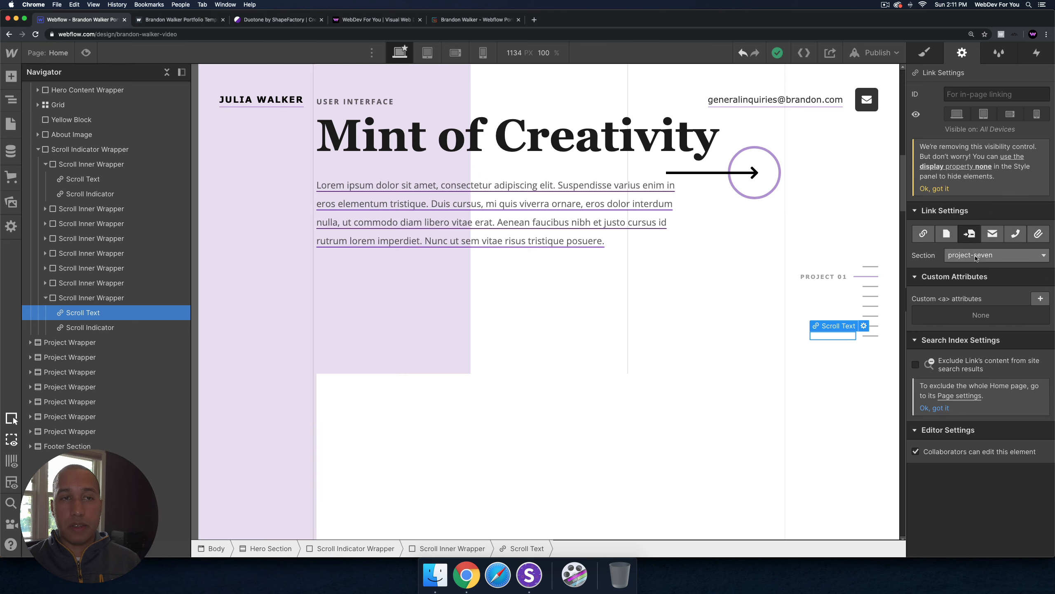
click(993, 255)
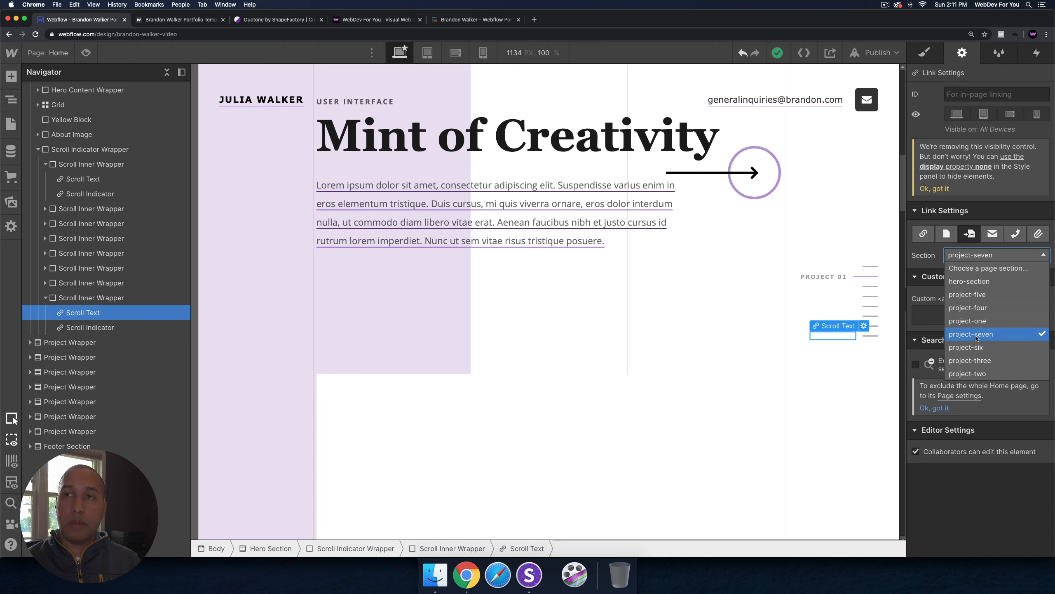
click(970, 347)
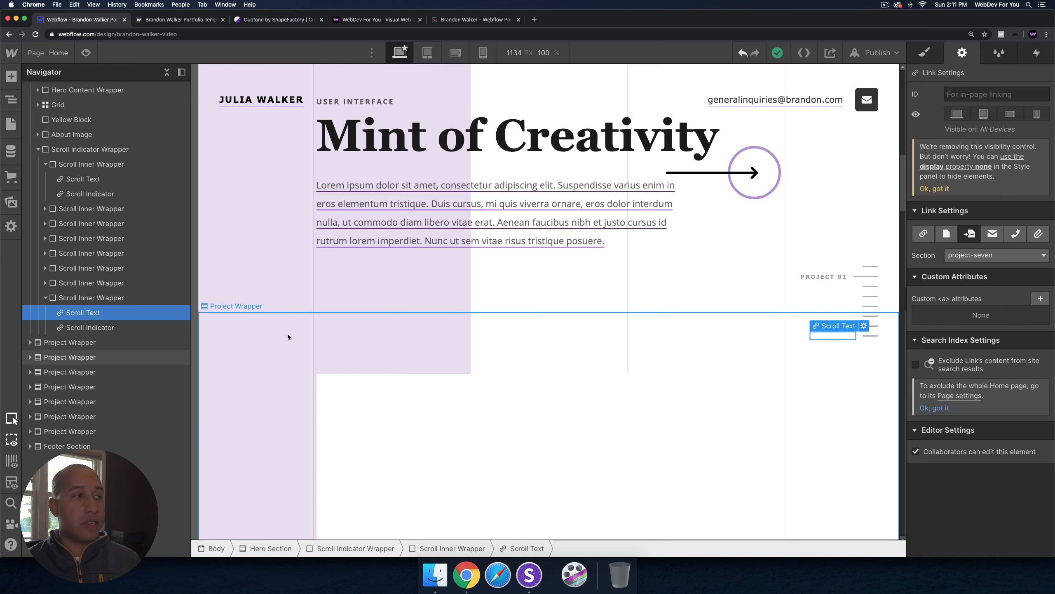
Step: Link the Scroll Indicator in the last Scroll Inner Wrapper to the project-seven page section
click(82, 330)
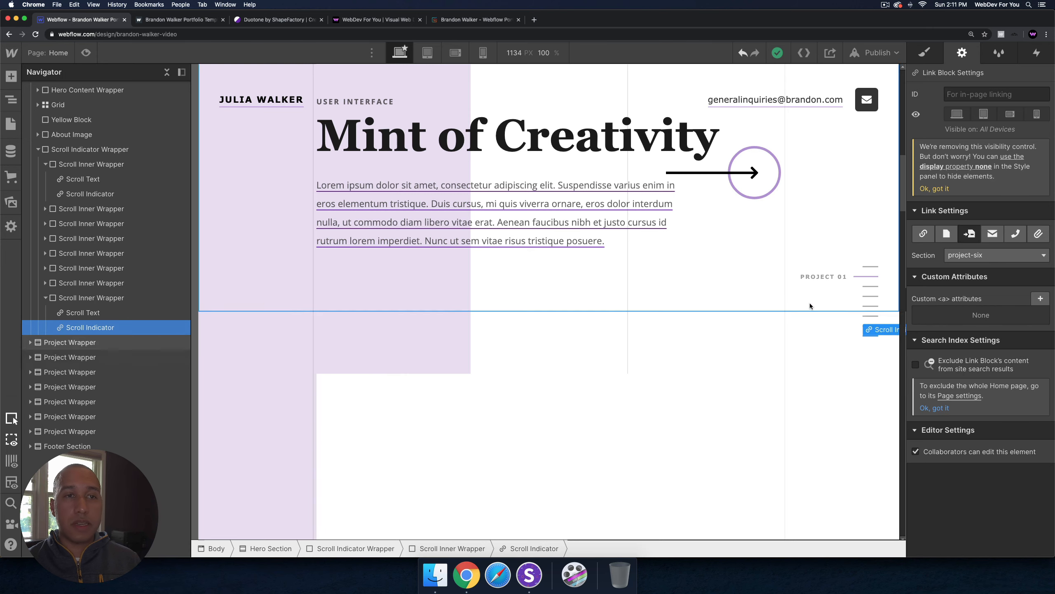
click(977, 254)
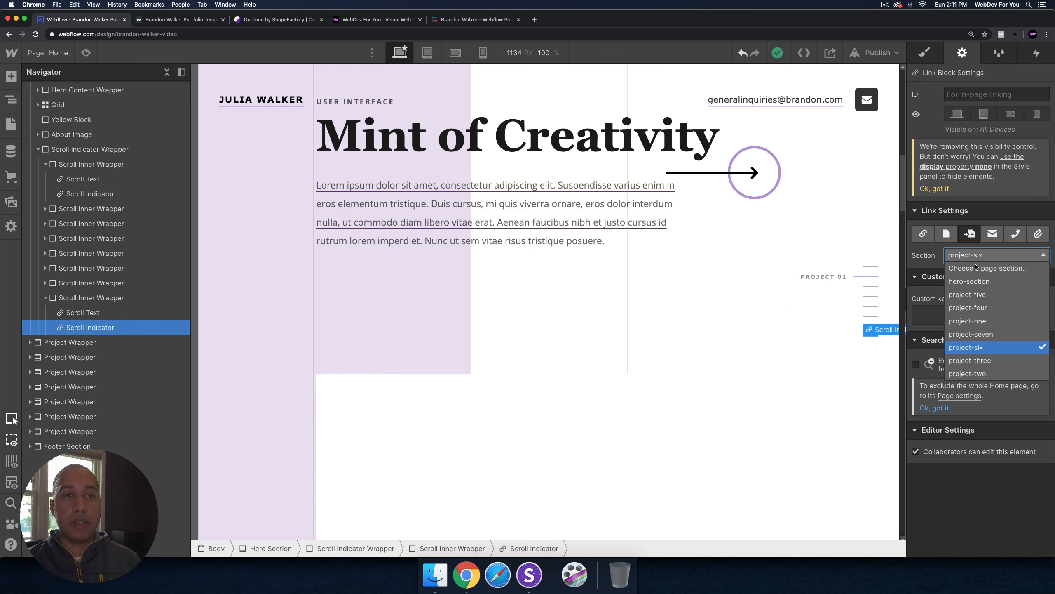
click(978, 335)
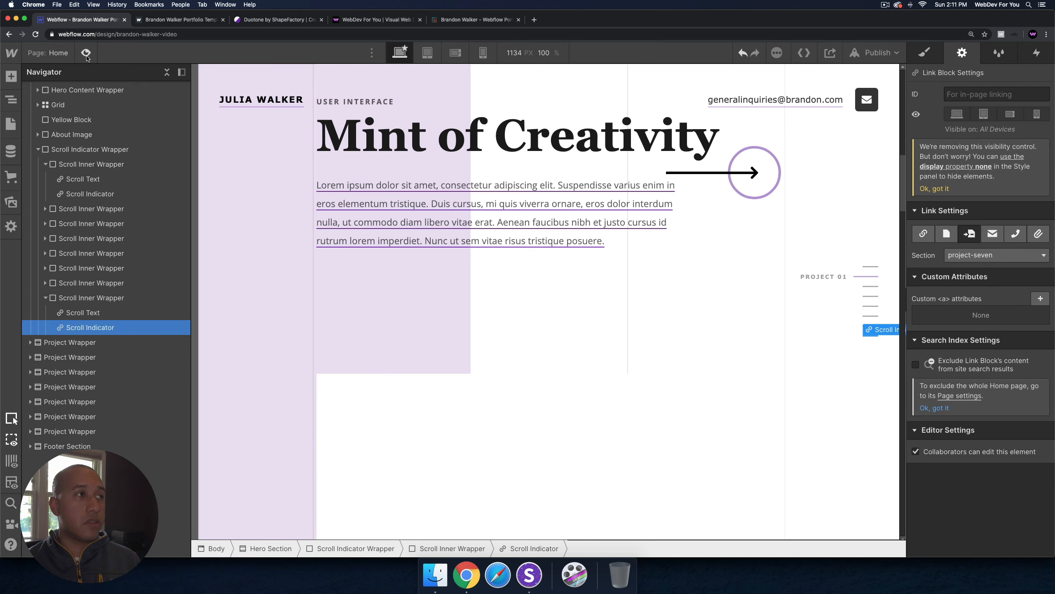
Step: Preview the page, test the last scroll indicator's jump to the seventh project, and check the layout at 1334 px width
key(super+shift+p)
scroll(800, 222, down, 10)
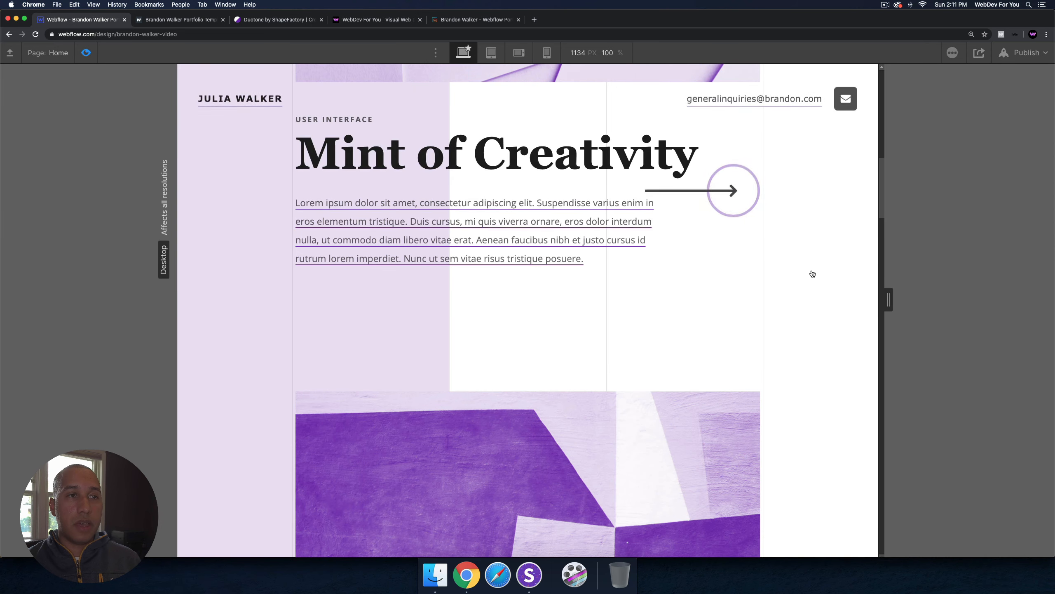
scroll(809, 272, up, 10)
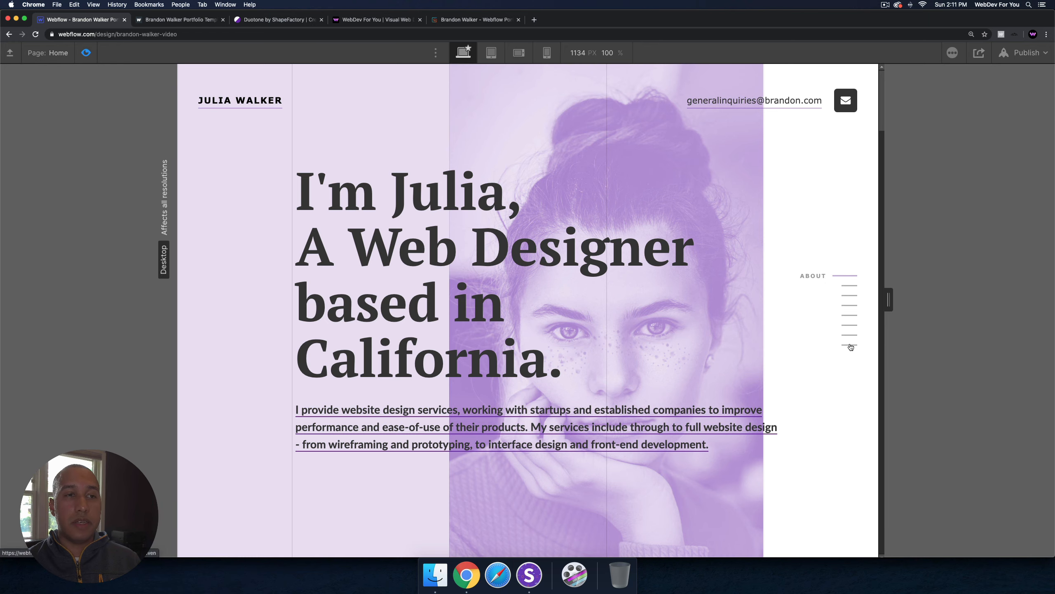
click(850, 346)
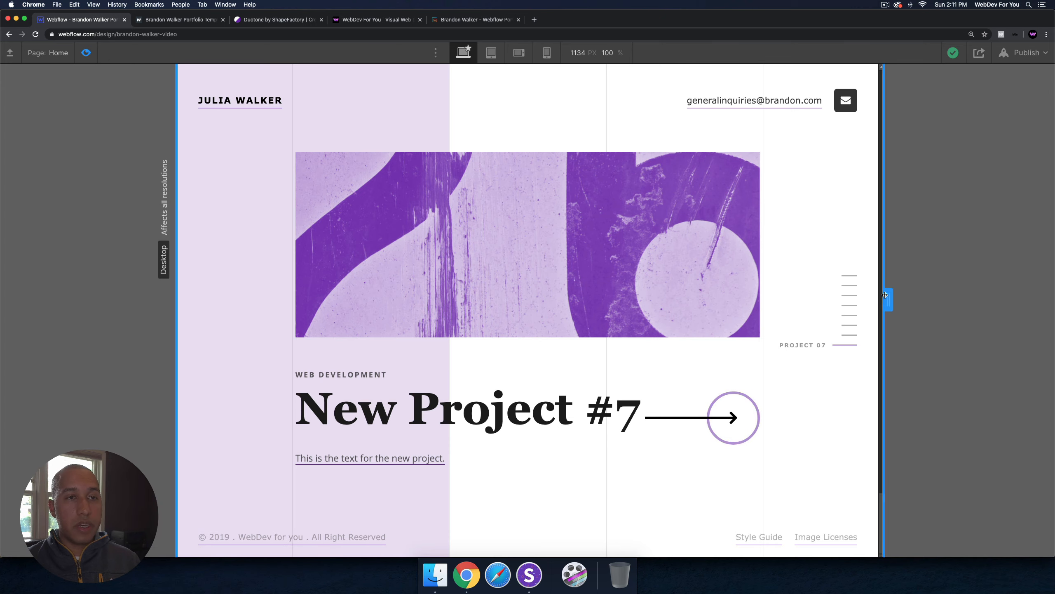
drag(885, 295, 948, 296)
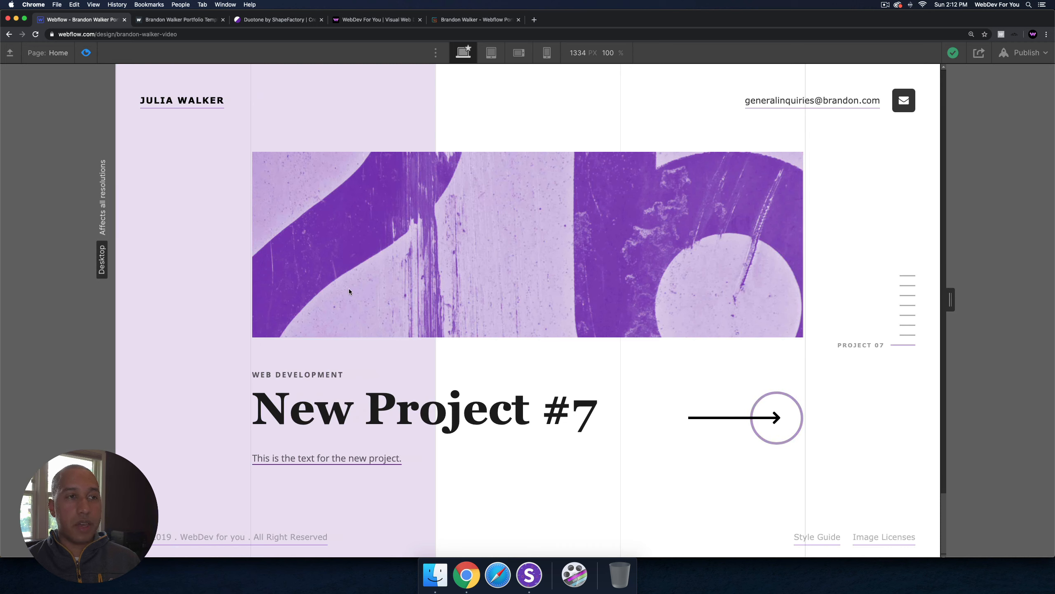
scroll(609, 382, down, 20)
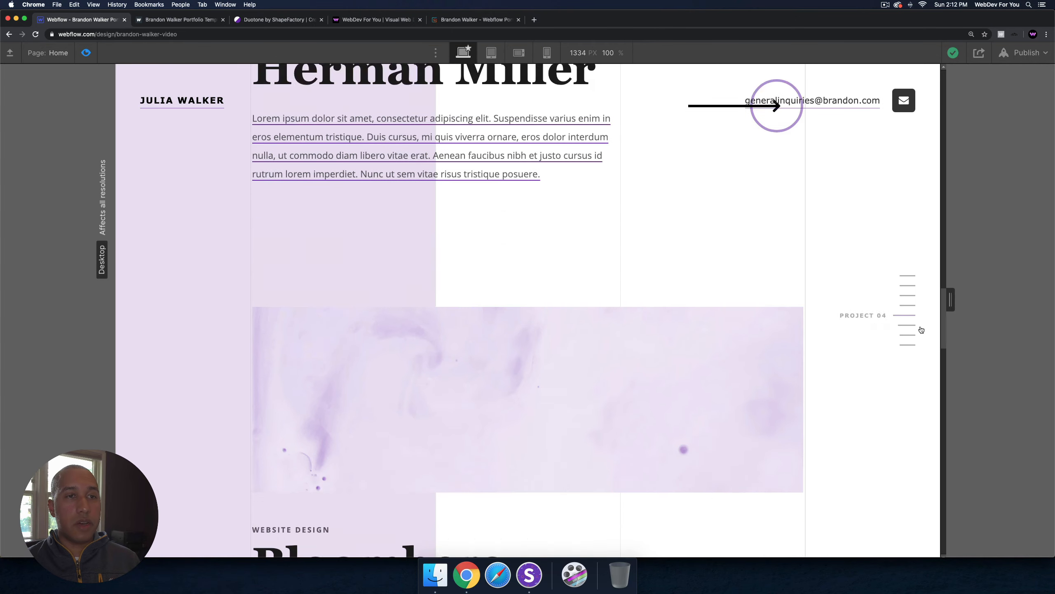
scroll(751, 302, up, 15)
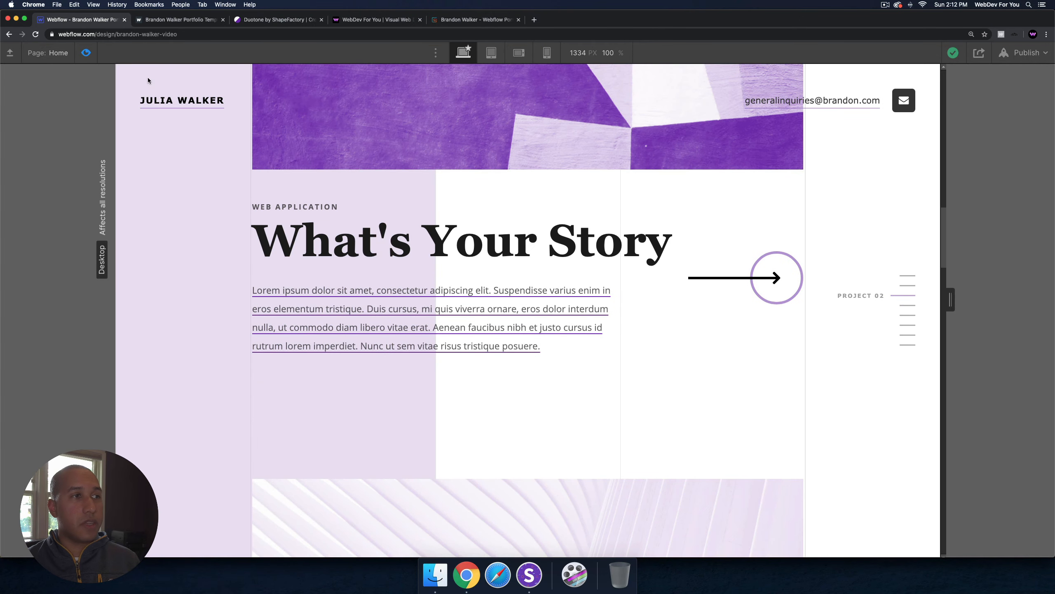
key(super+shift+p)
Step: Select the Project Link Wrapper around the arrow and circle in the New Project #7 section
scroll(495, 280, down, 10)
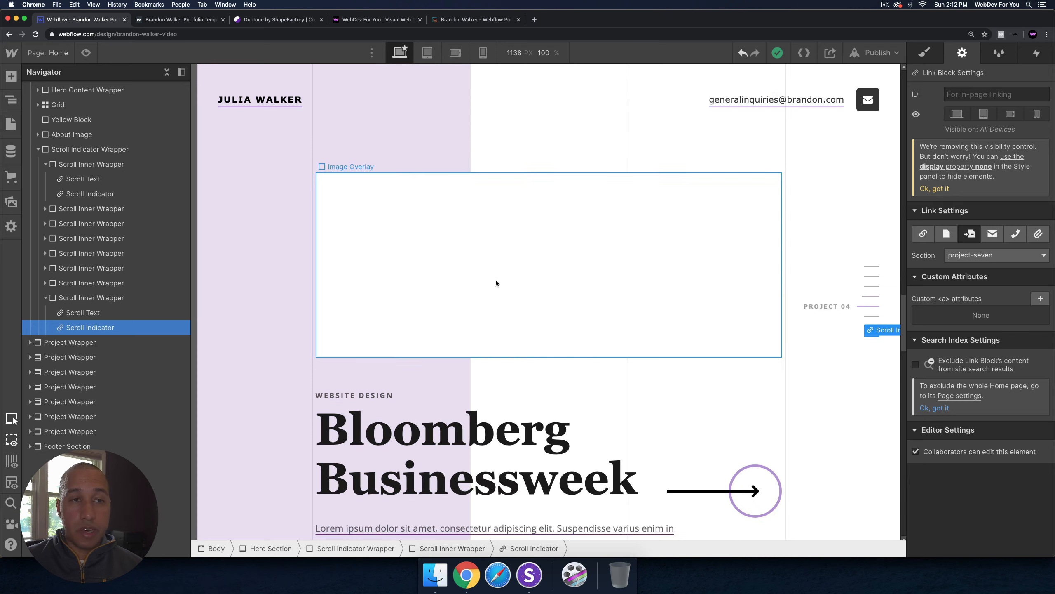
scroll(496, 280, down, 10)
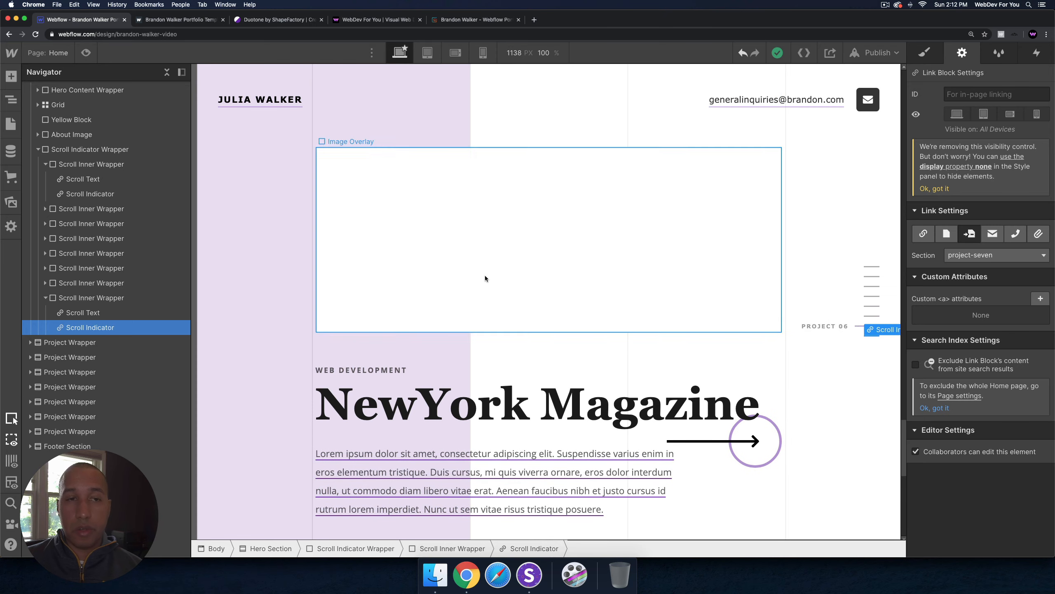
scroll(485, 276, down, 5)
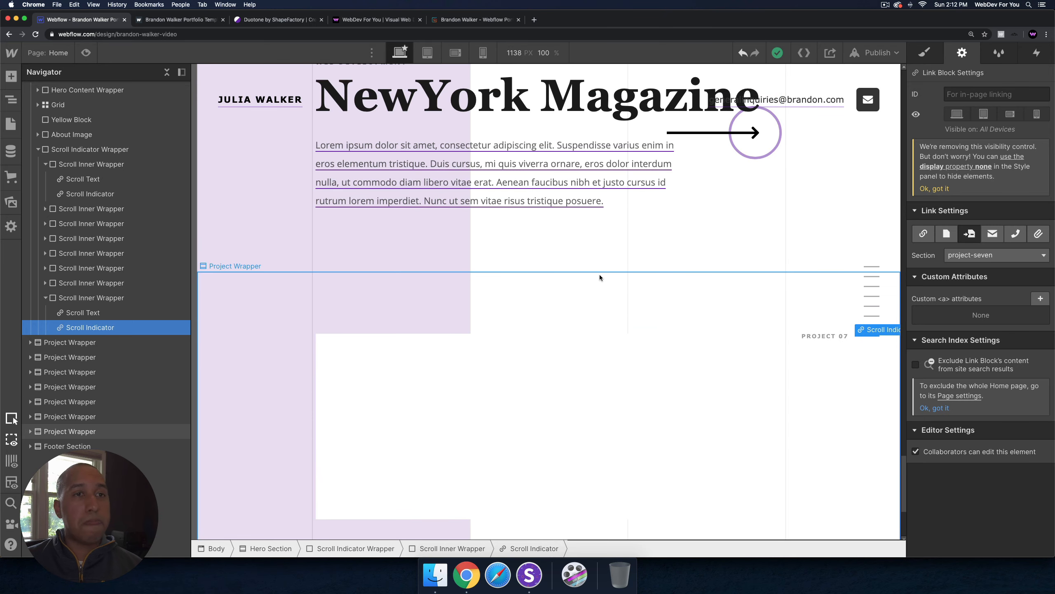
scroll(585, 279, down, 5)
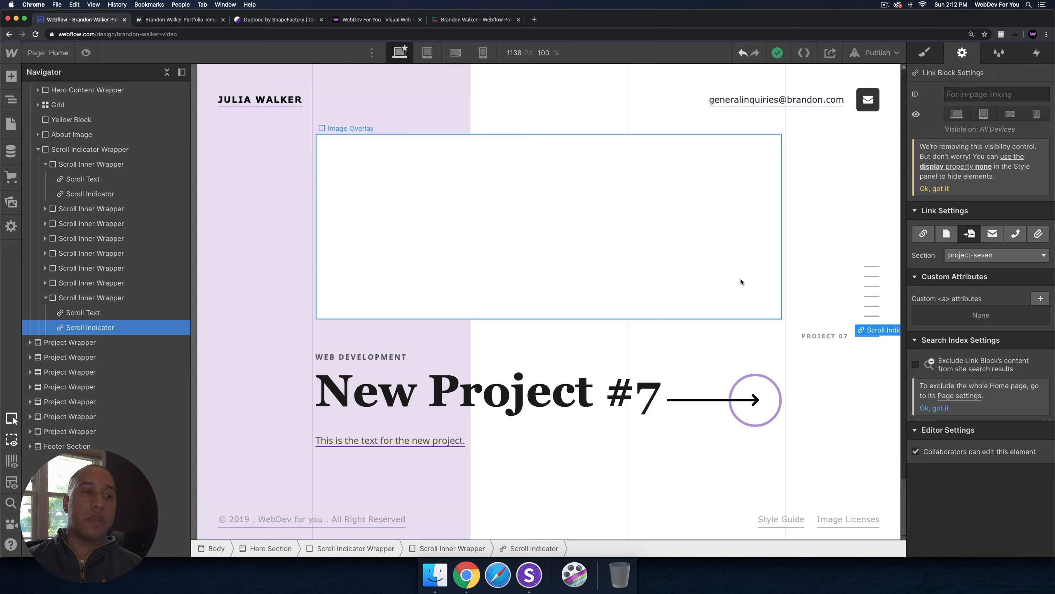
click(757, 398)
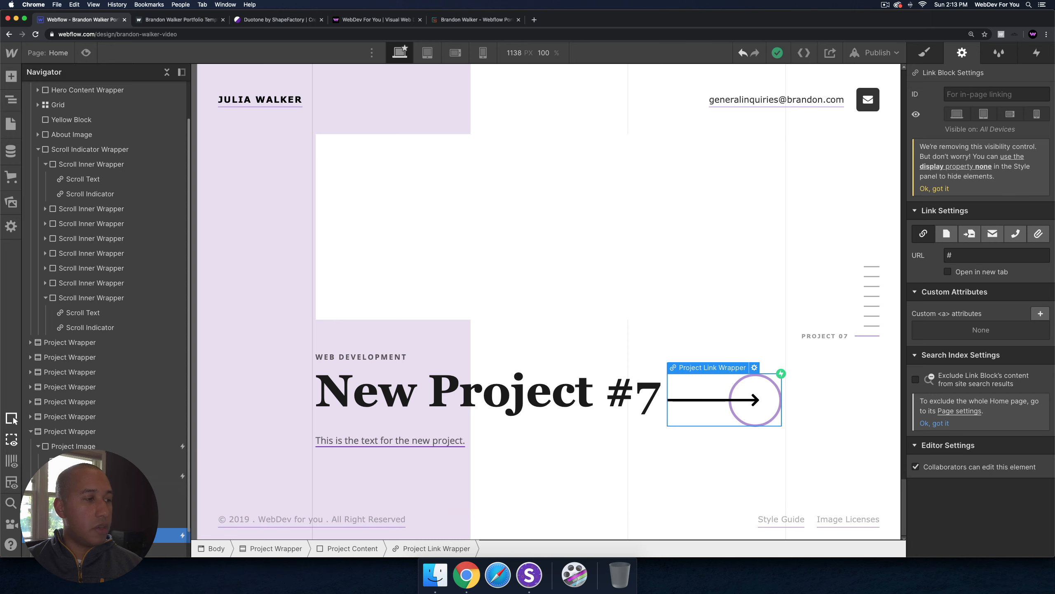
scroll(106, 308, down, 2)
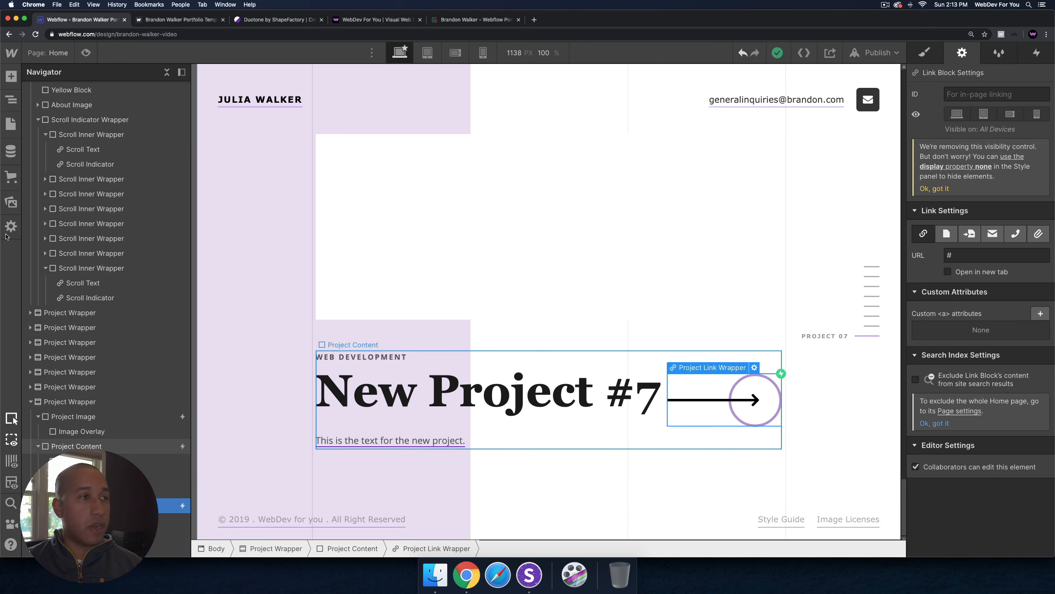
click(11, 76)
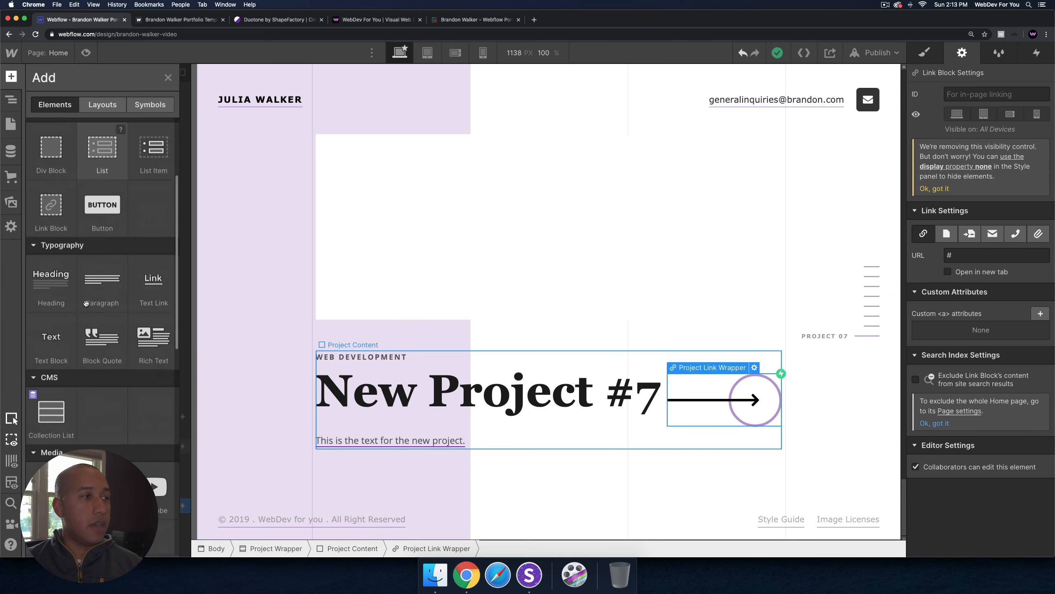
scroll(86, 304, down, 15)
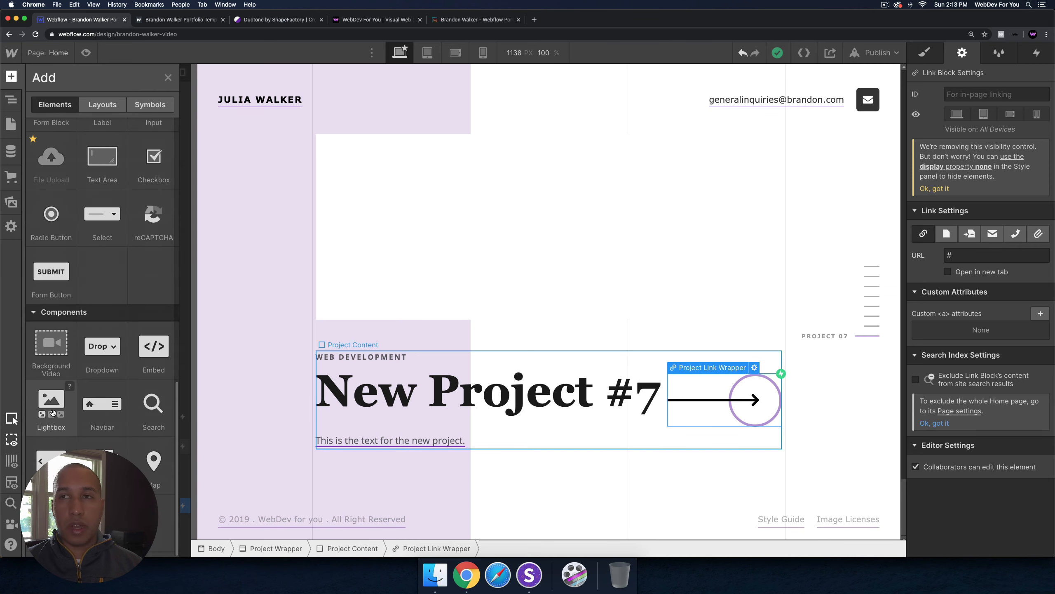
drag(55, 406, 835, 104)
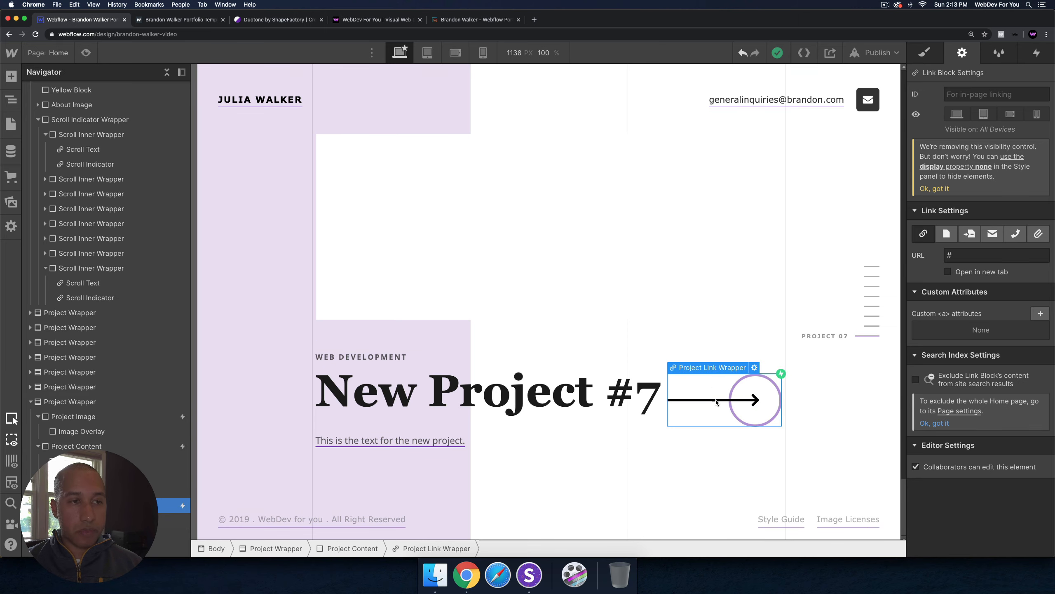
Step: Convert the New Project #7 Project Link Wrapper to a Div Block and add a Lightbox element inside it
right_click(703, 381)
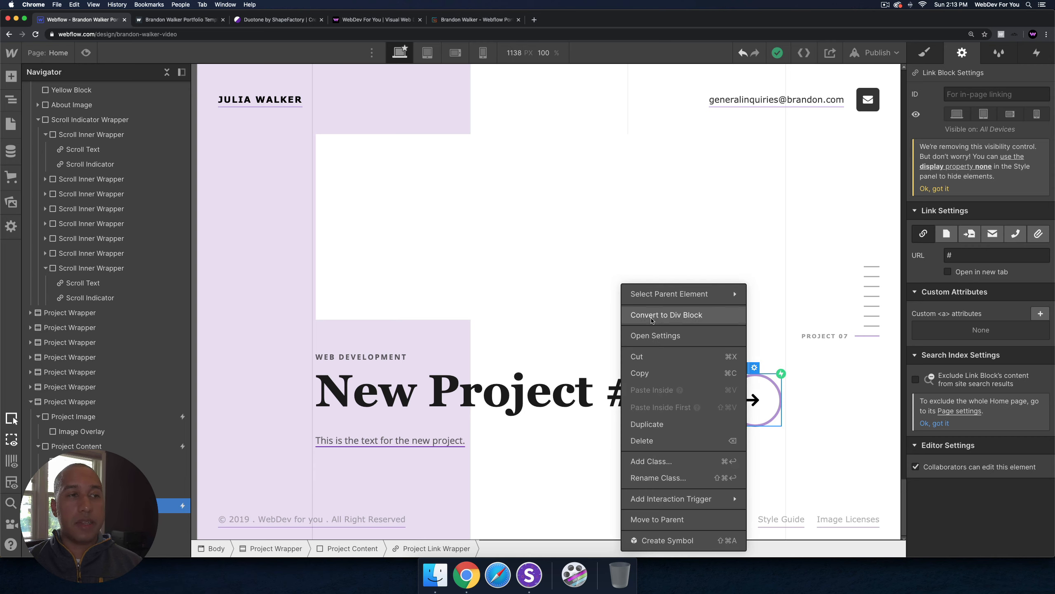
click(687, 317)
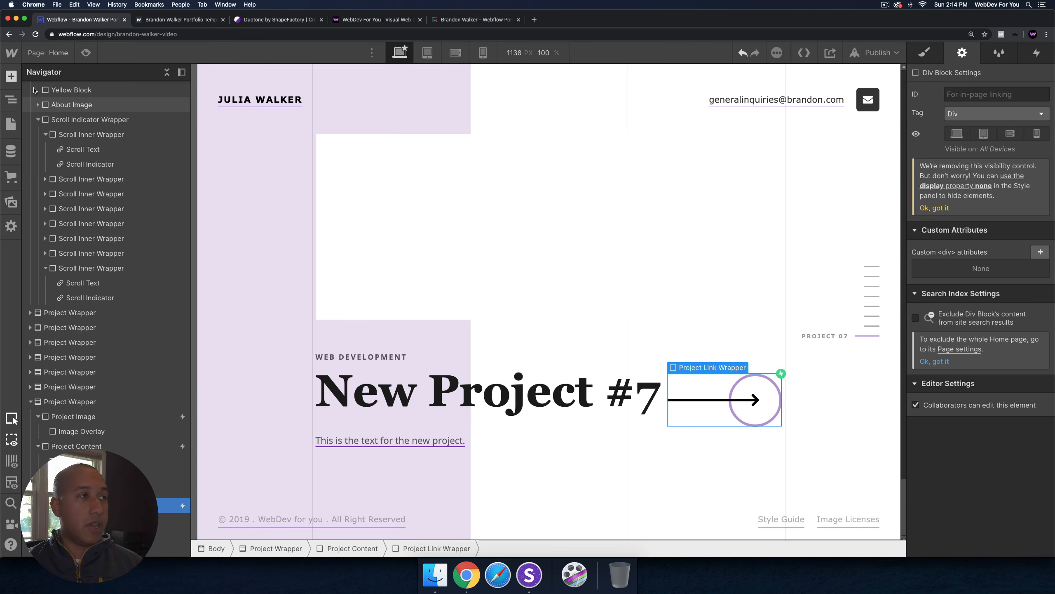
click(11, 76)
scroll(116, 282, down, 10)
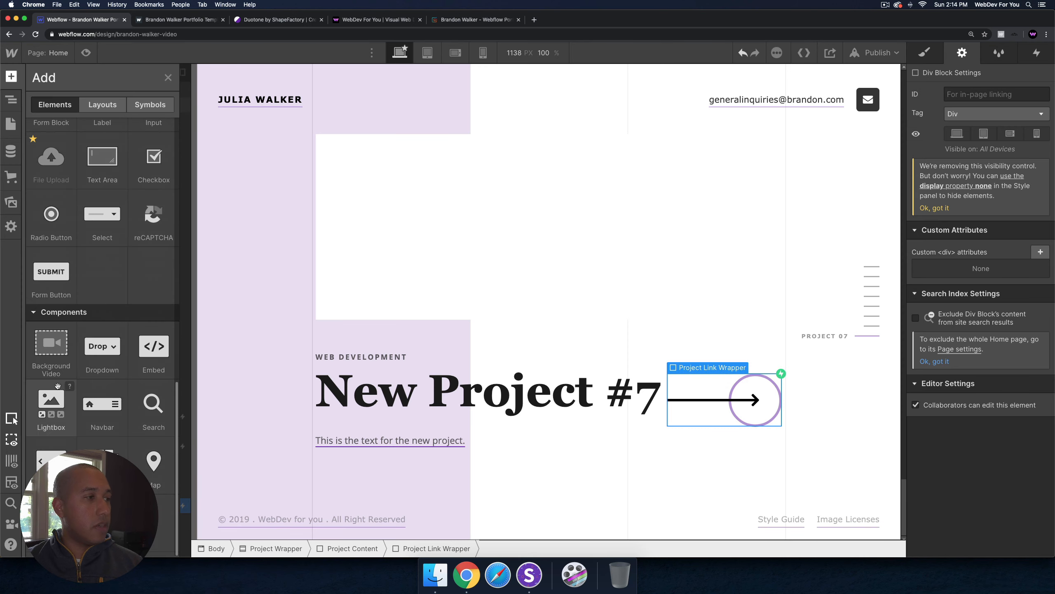
drag(53, 415, 731, 426)
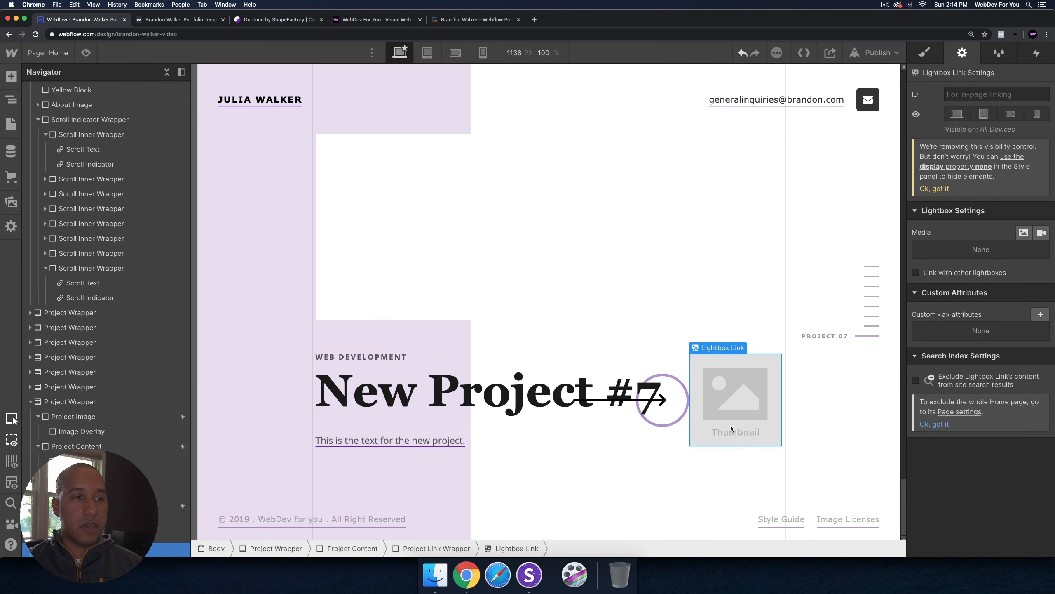
Step: Delete the placeholder thumbnail image from inside the new Lightbox Link
click(746, 403)
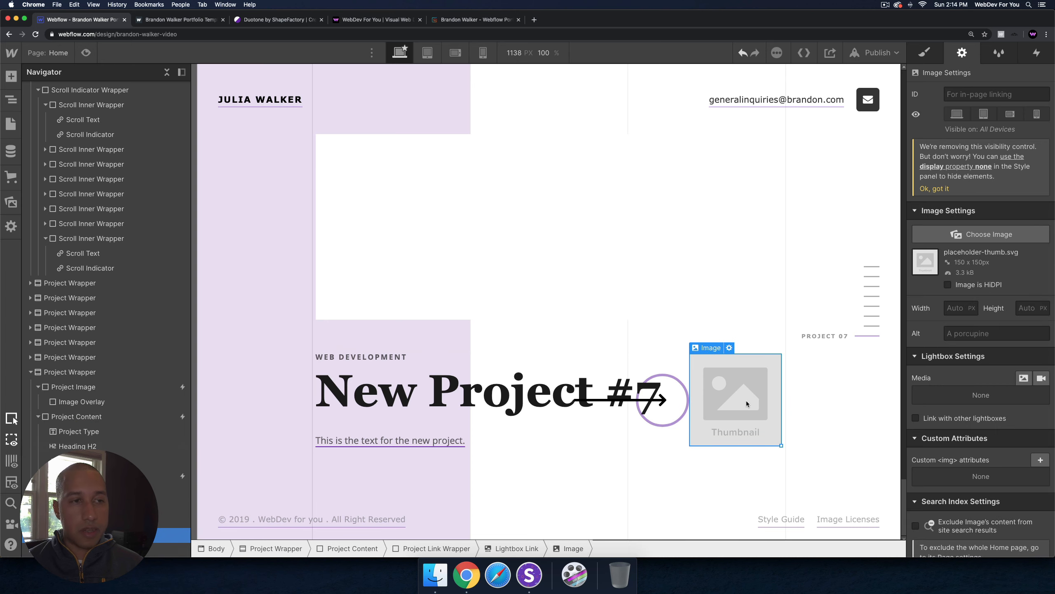
key(Delete)
click(747, 400)
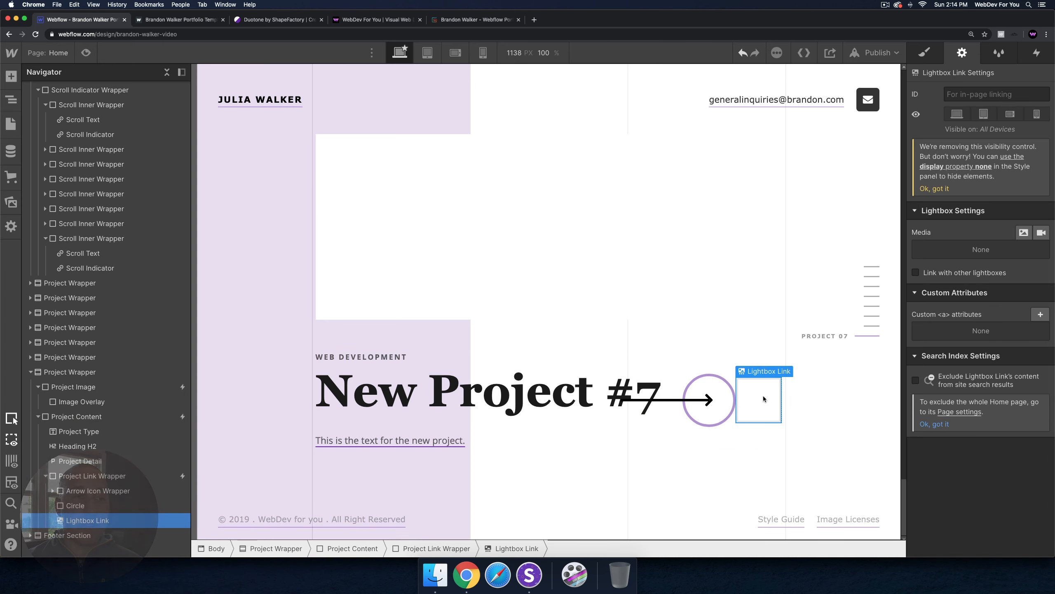
Step: Place the Lightbox Link first in the Project Link Wrapper and nest the Arrow Icon Wrapper and Circle inside it
drag(78, 522, 81, 490)
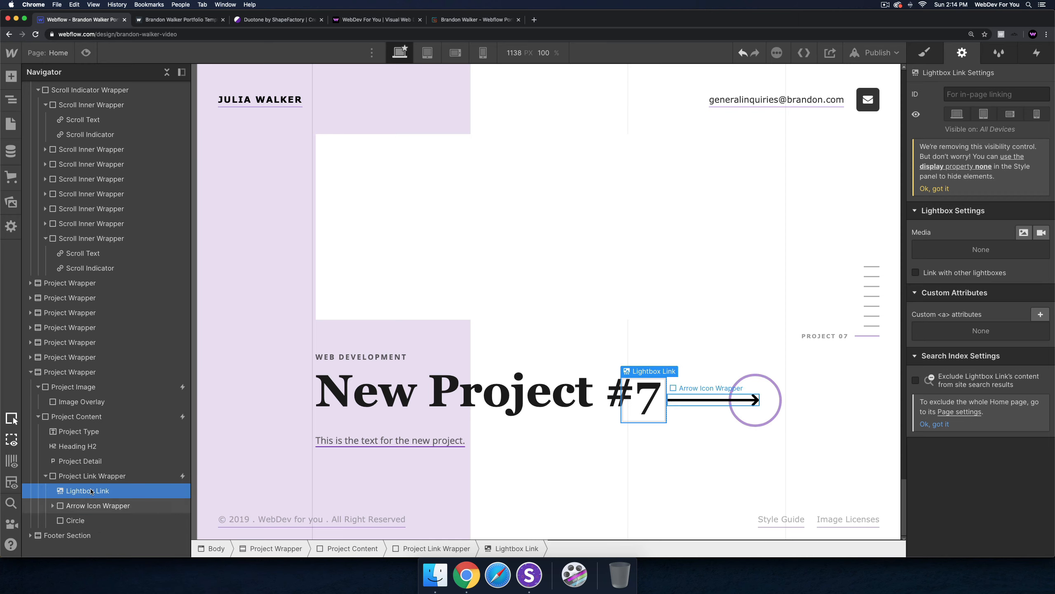
click(103, 477)
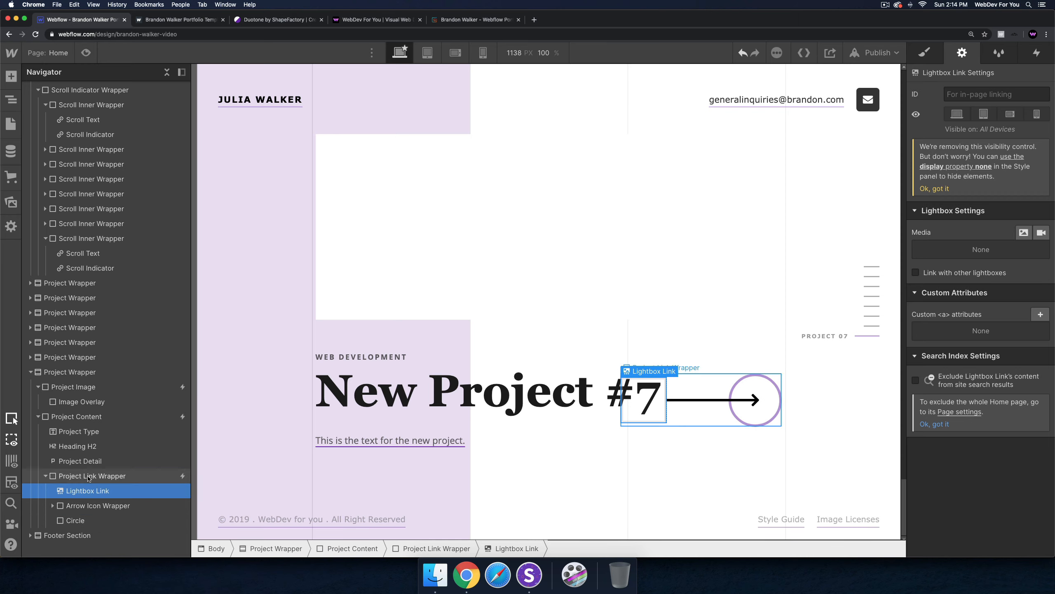
click(89, 507)
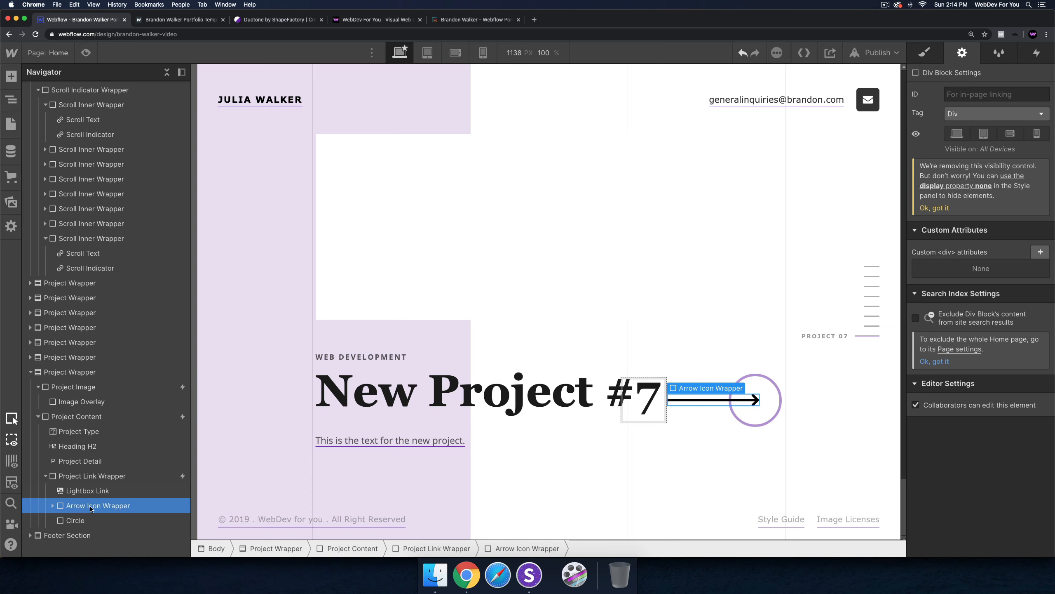
mouse_move(91, 508)
mouse_down()
mouse_move(92, 494)
mouse_move(96, 520)
mouse_move(107, 519)
mouse_up()
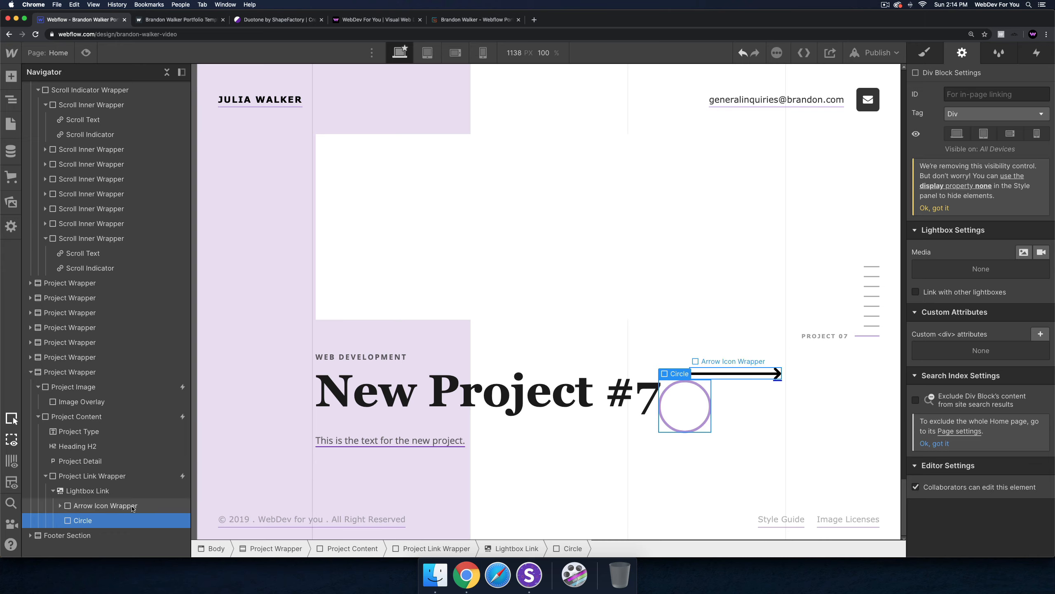
Step: Give the Lightbox Link a horizontal flex layout with centre alignment and compare it with the Project Link Wrapper's layout
click(94, 493)
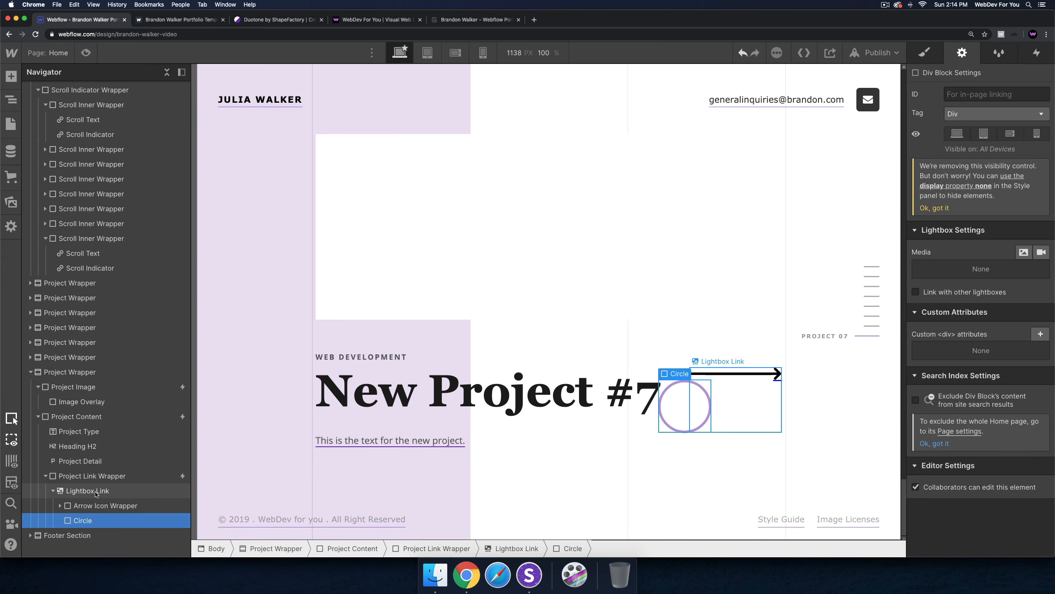
click(923, 53)
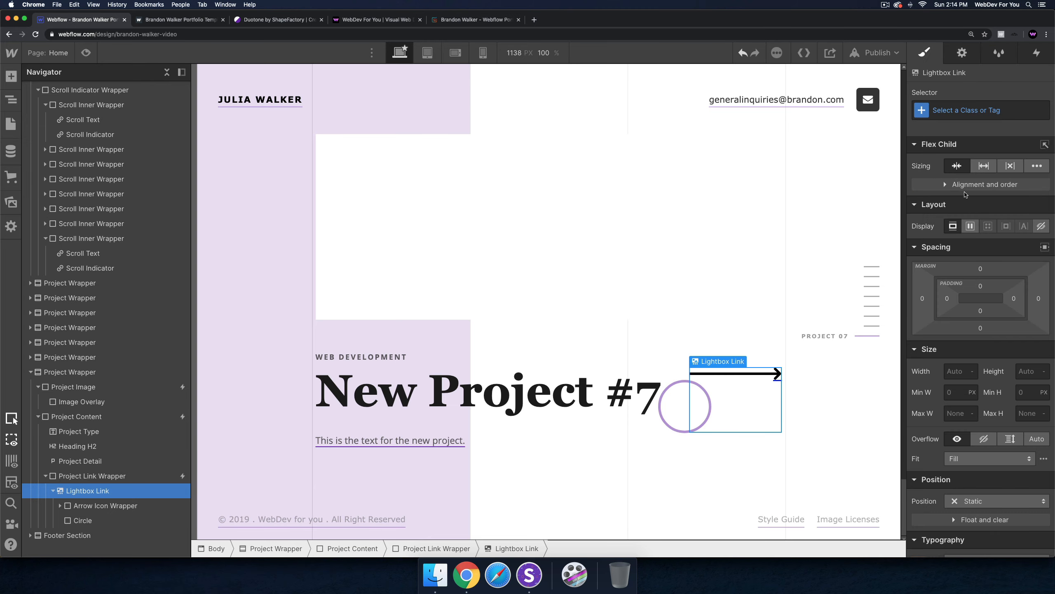
click(971, 228)
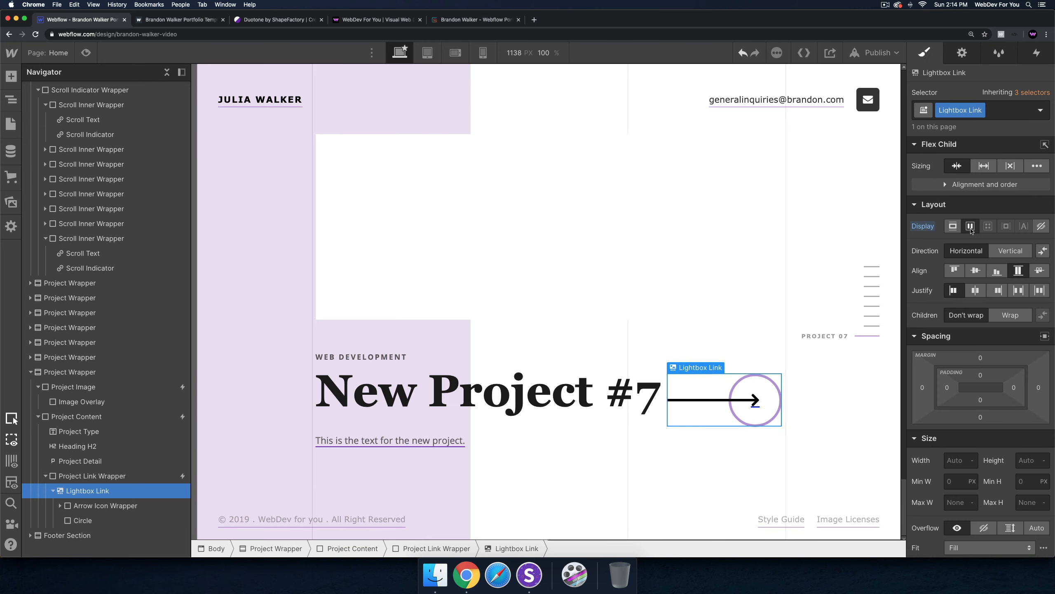
click(977, 271)
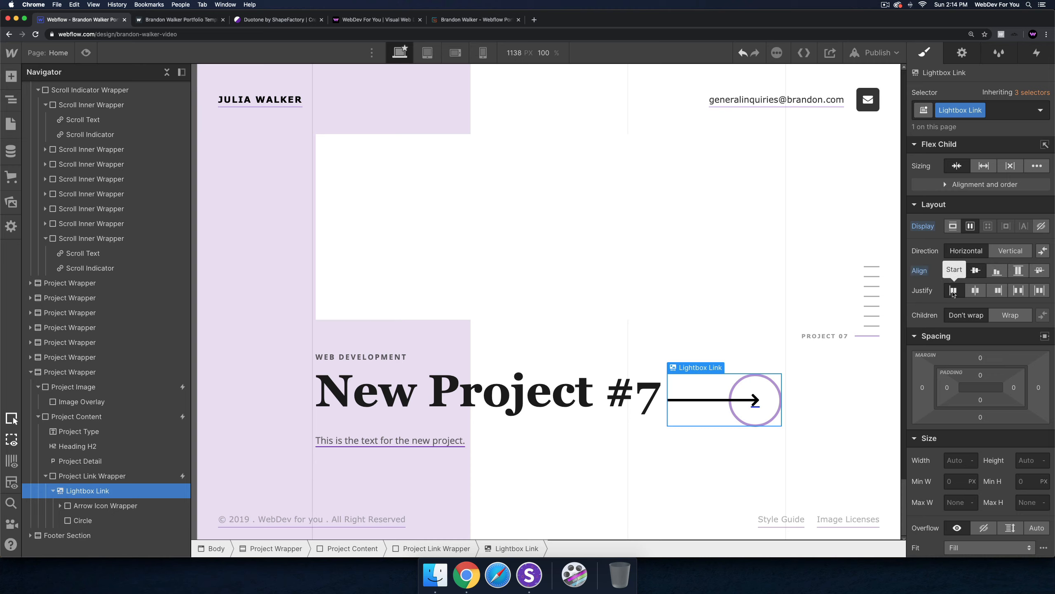
click(98, 476)
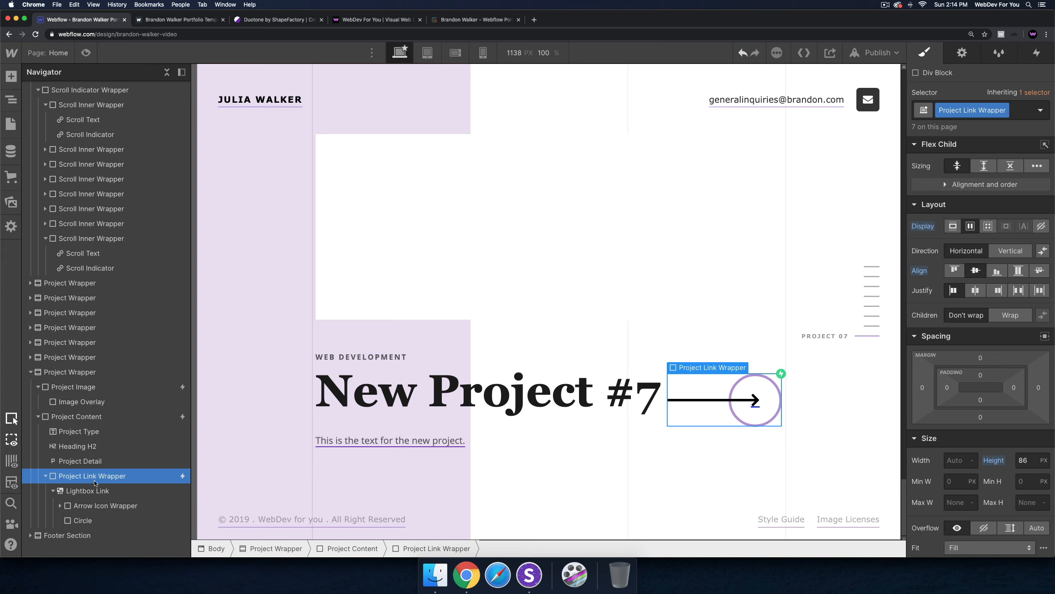
Step: Remove the underline text decoration from the New Project #7 Lightbox Link
click(86, 493)
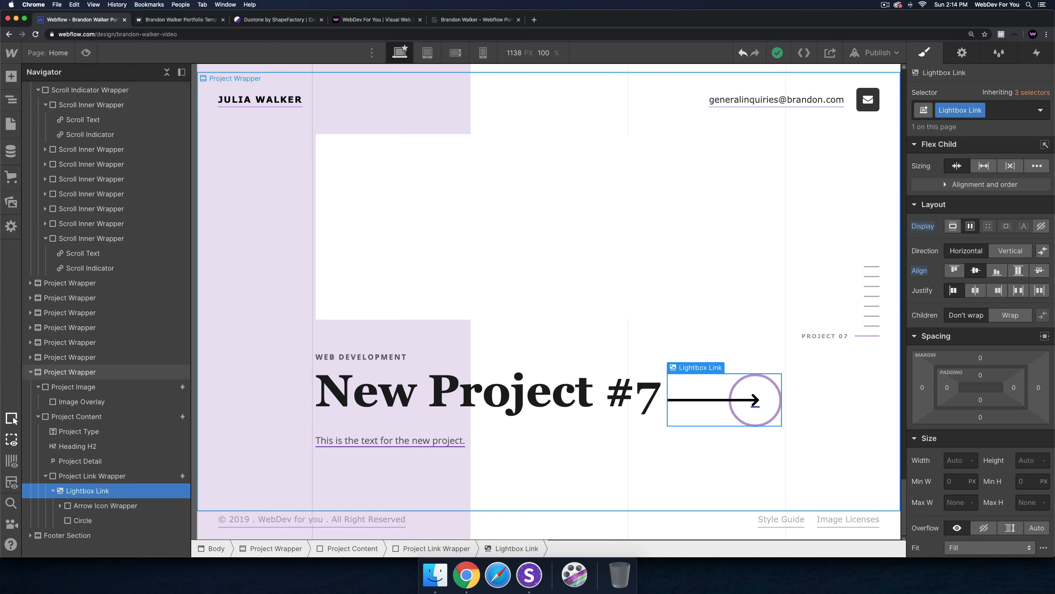
scroll(1041, 425, down, 5)
scroll(1041, 425, down, 5)
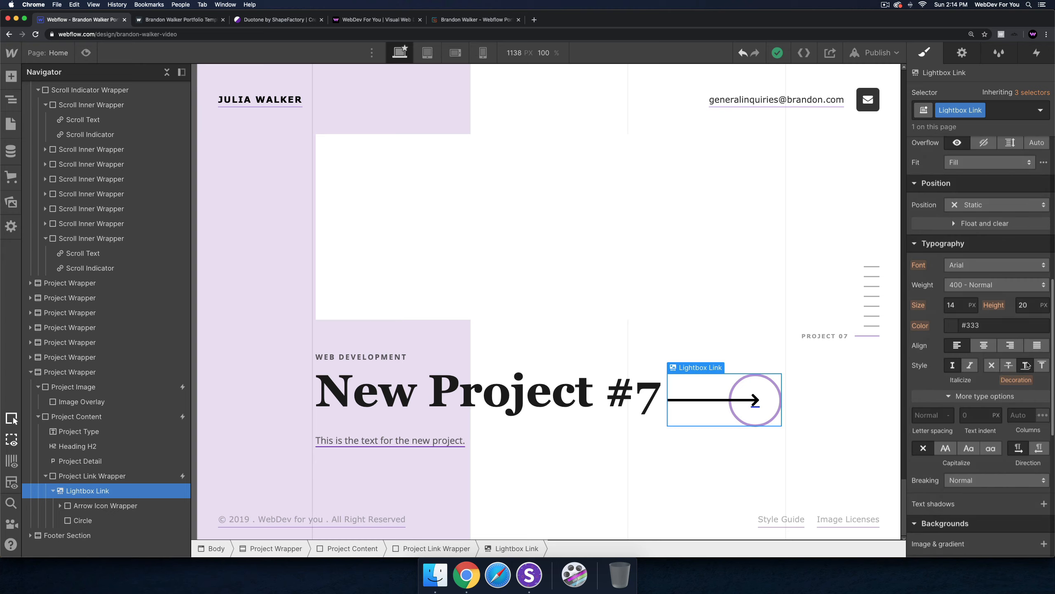
click(991, 366)
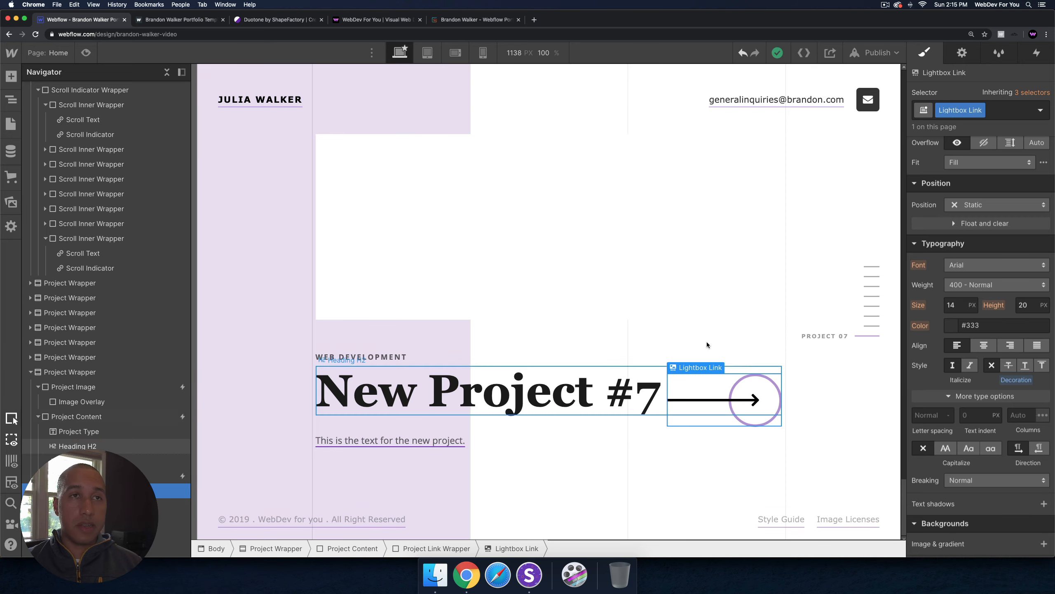
Step: Add a YouTube video as the Lightbox Link's media, using the video URL copied from another application
click(962, 52)
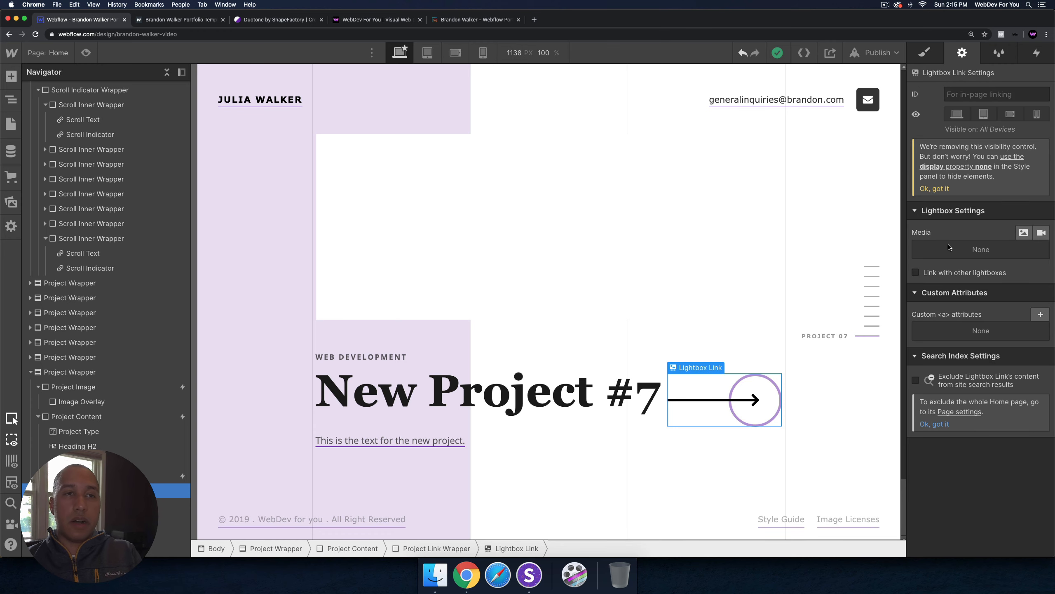
click(1041, 233)
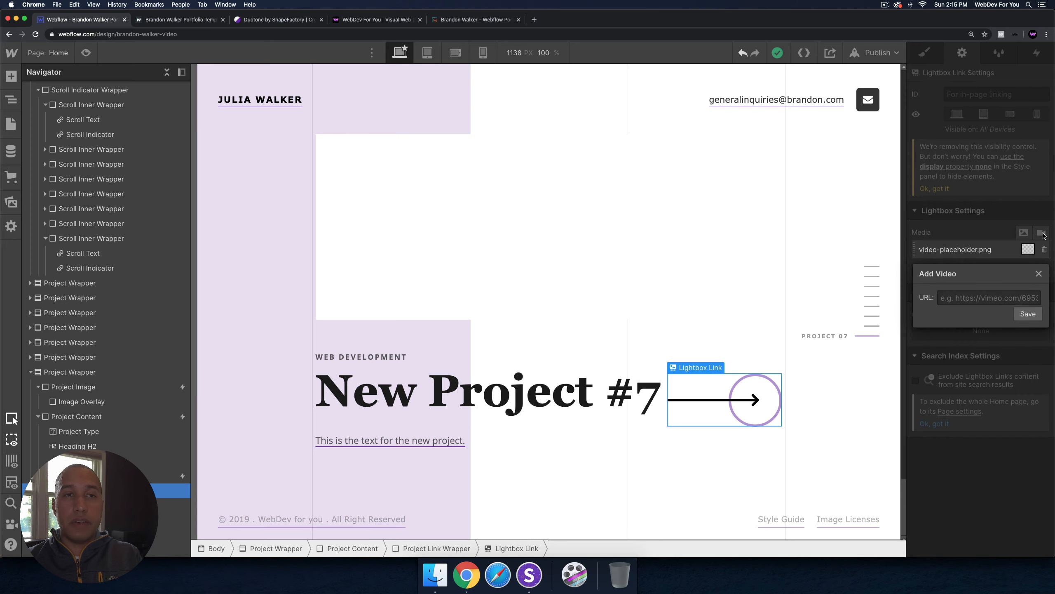
key(super+Tab)
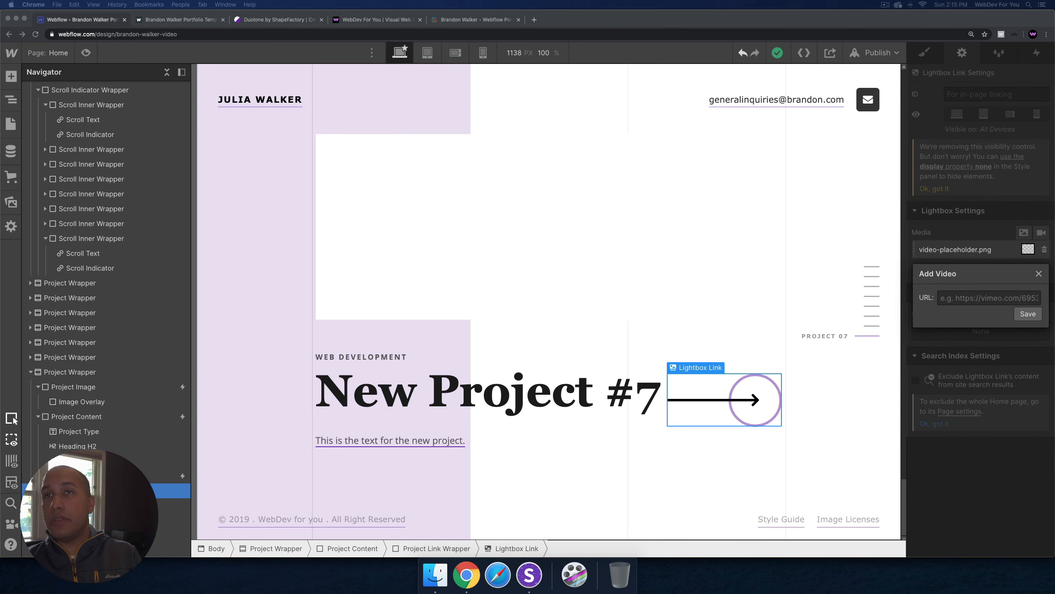
key(super+a)
key(super+c)
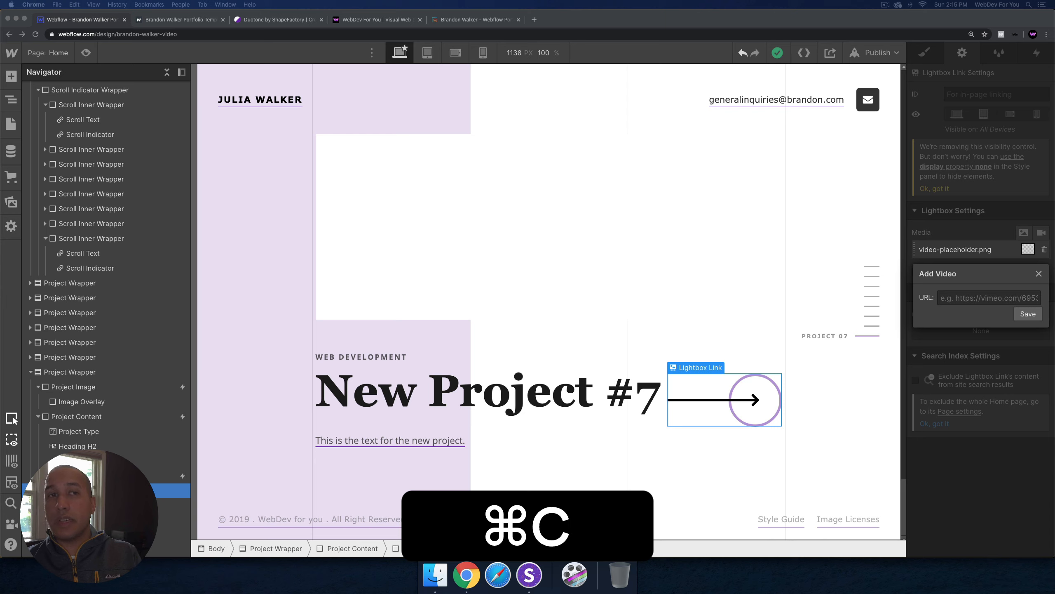
key(super+Tab)
click(971, 304)
key(super+v)
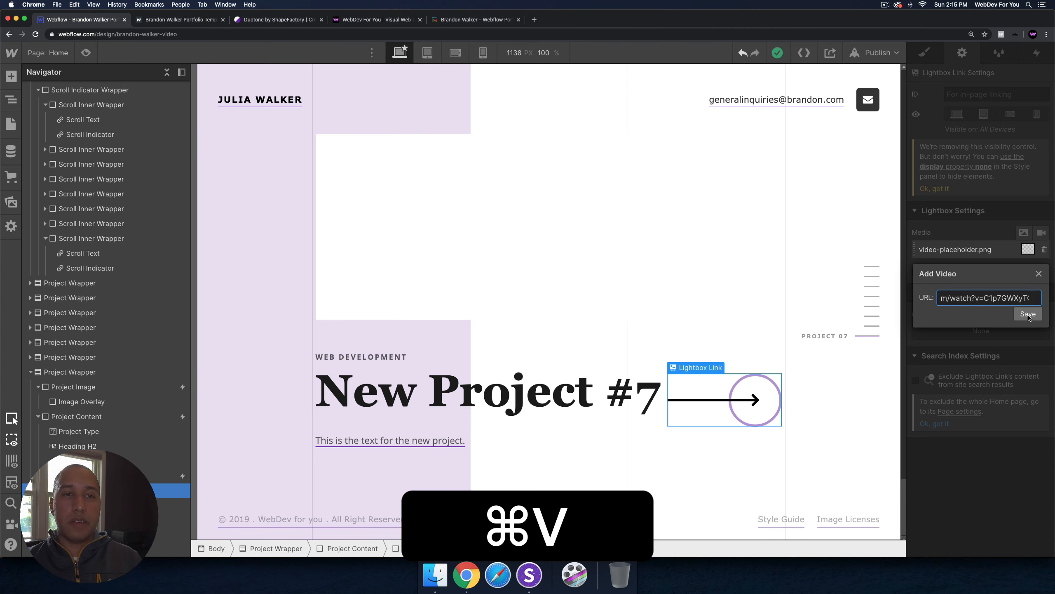
click(1028, 315)
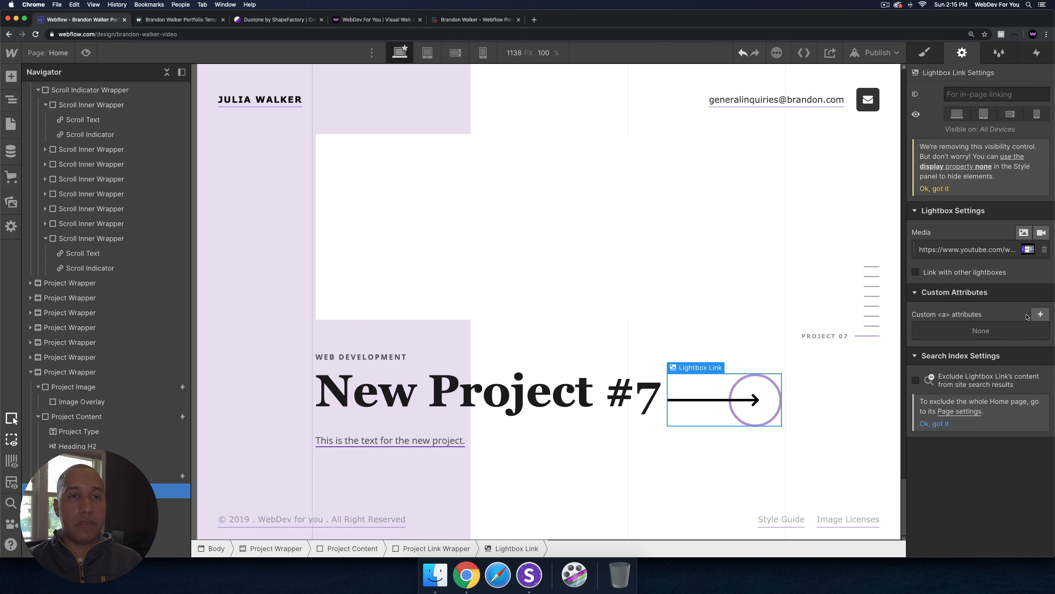
Step: Preview the page at a wider canvas, open the New Project #7 lightbox and test its video playback
click(86, 52)
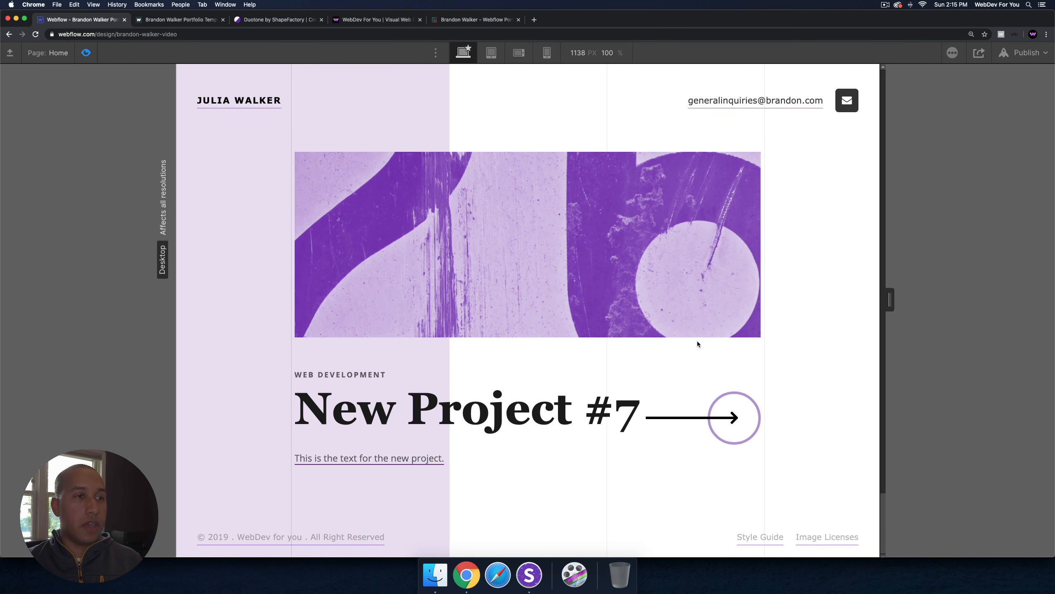
click(735, 419)
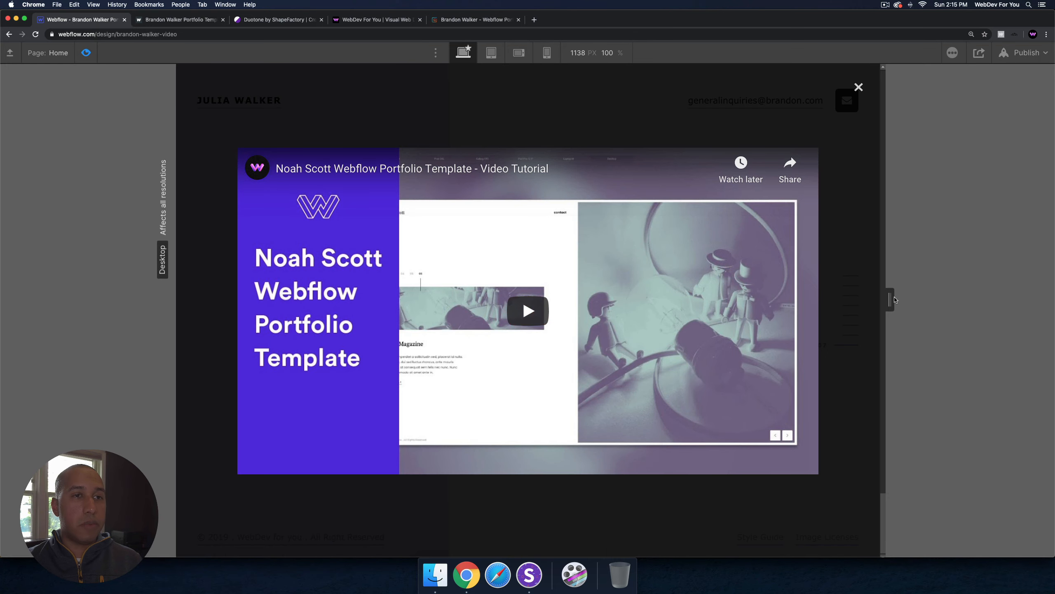
drag(889, 300, 1051, 293)
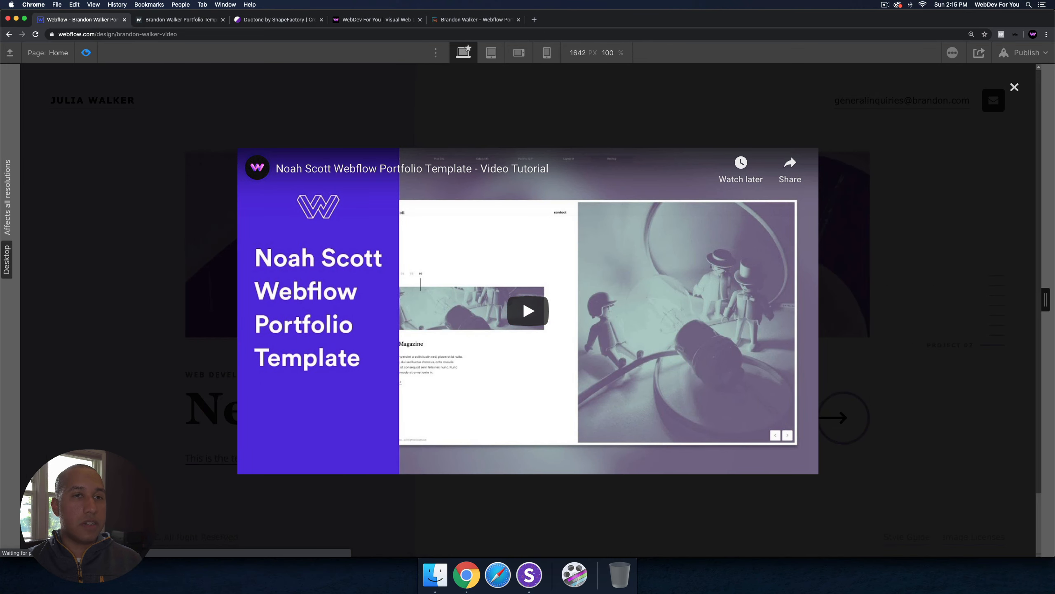
click(527, 310)
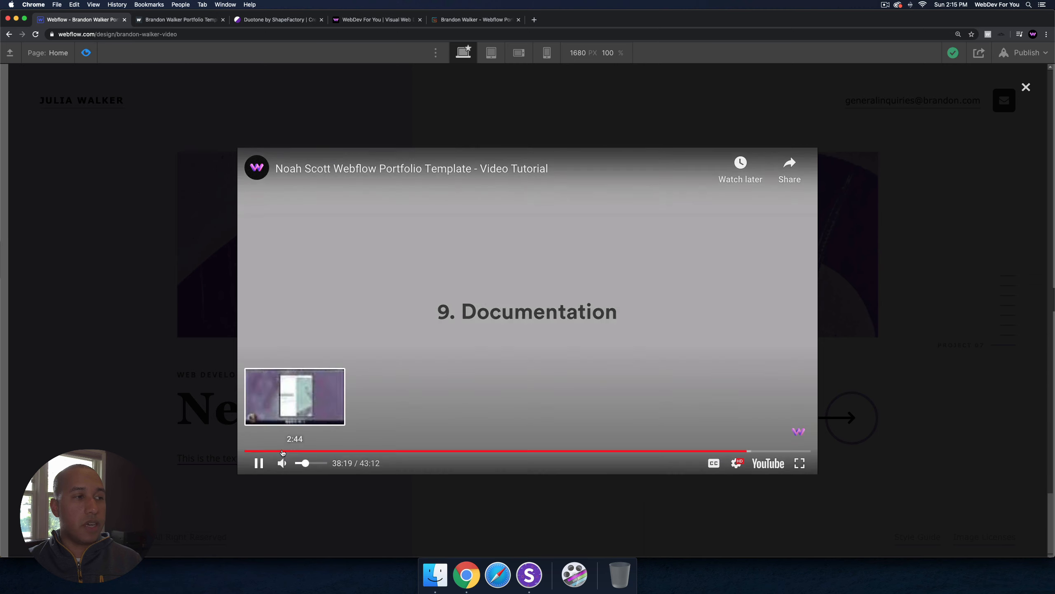
click(282, 450)
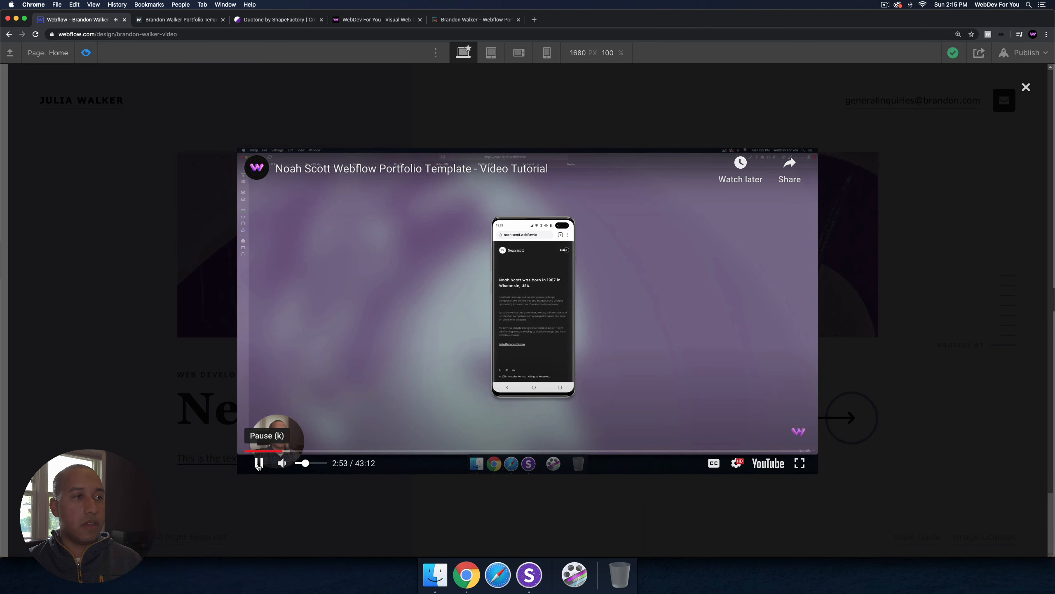
click(258, 463)
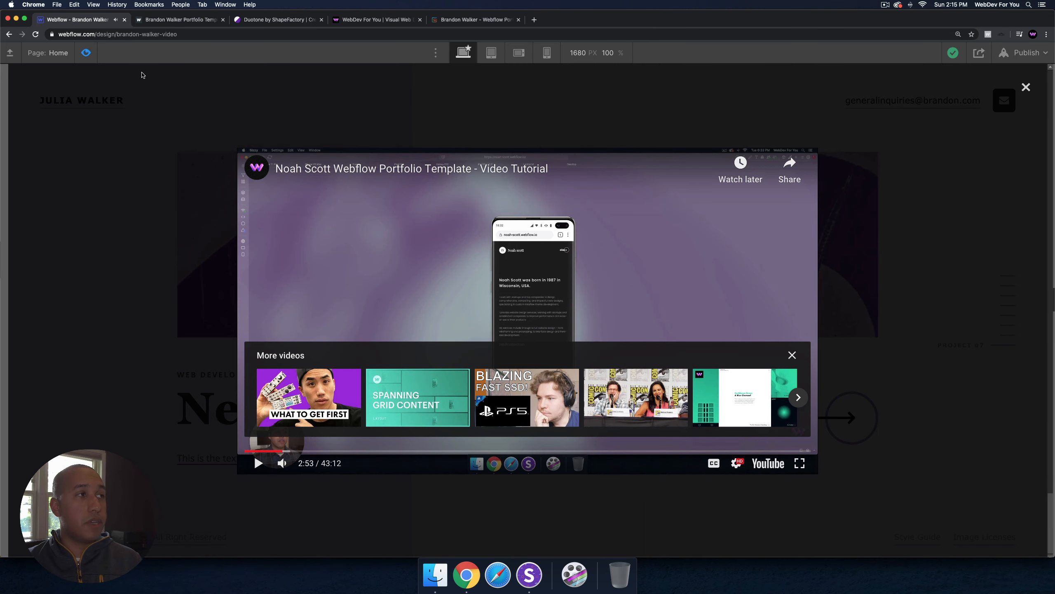
click(89, 54)
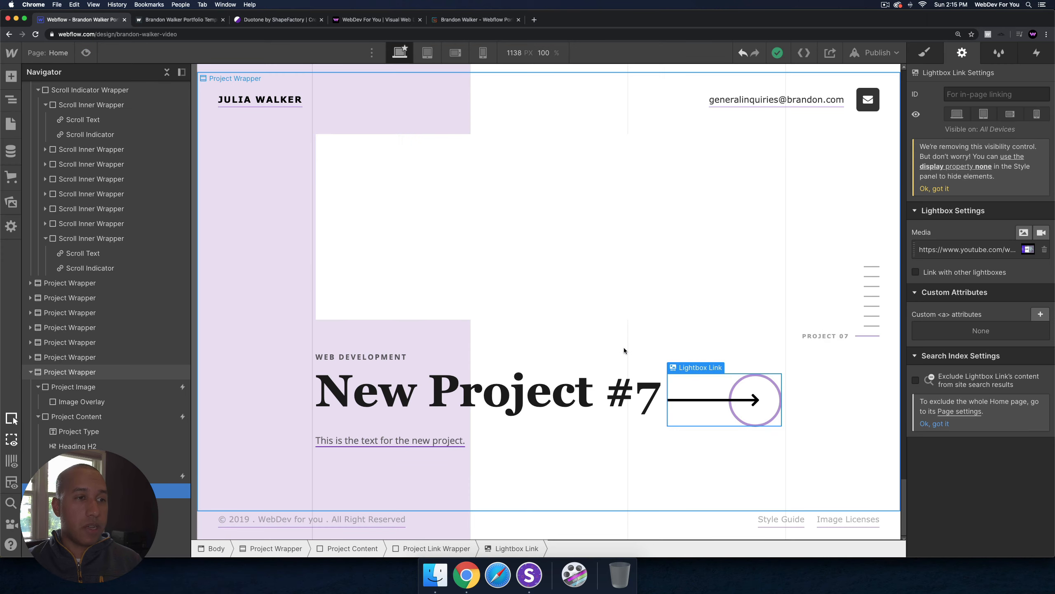
Step: Inspect the link settings of the NewYork Magazine section's Project Link Wrapper for comparison
scroll(626, 346, up, 5)
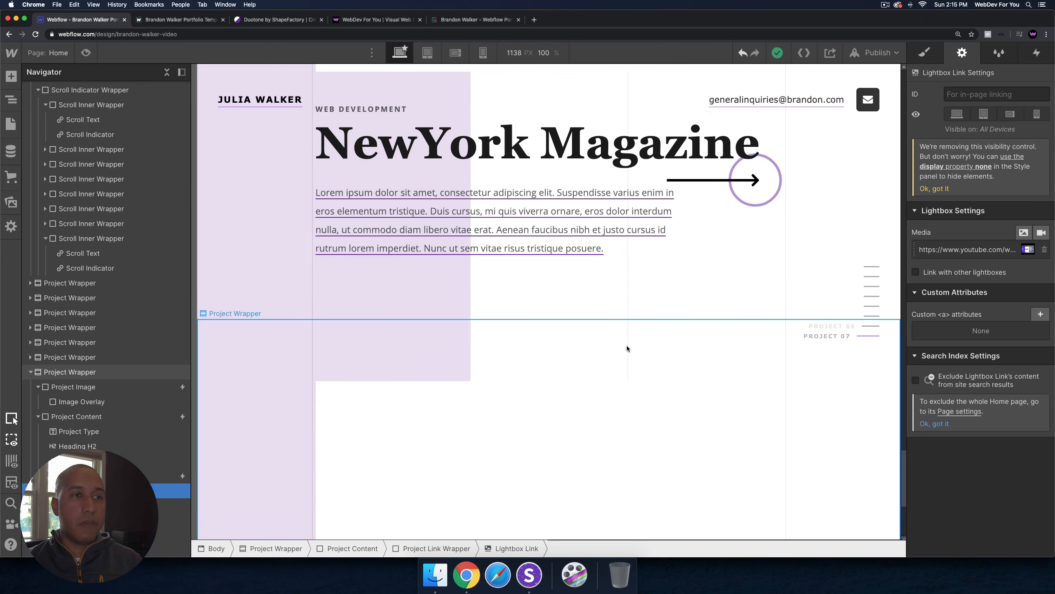
click(731, 203)
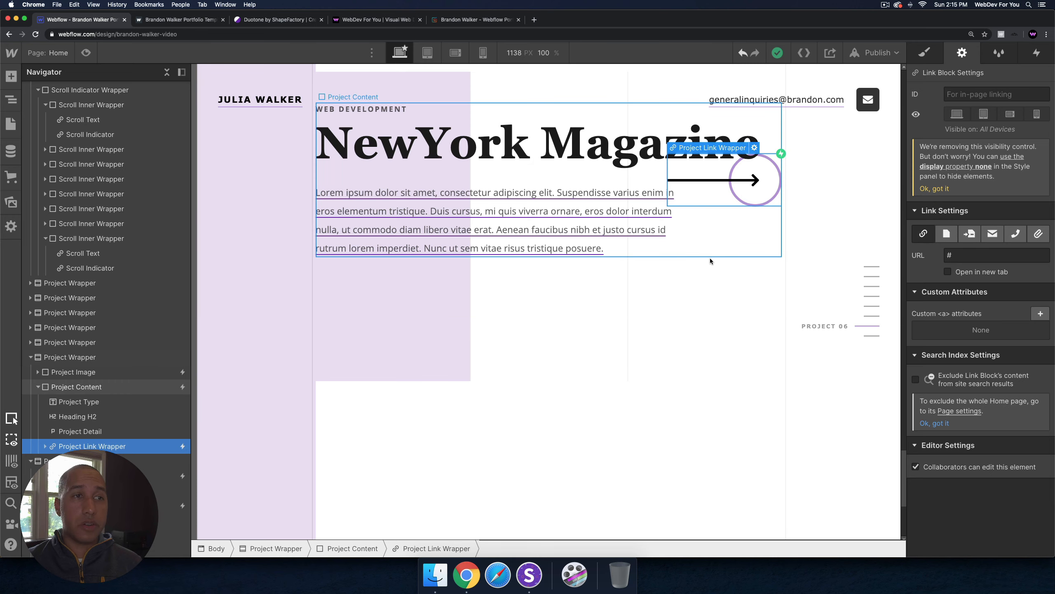
scroll(711, 266, down, 5)
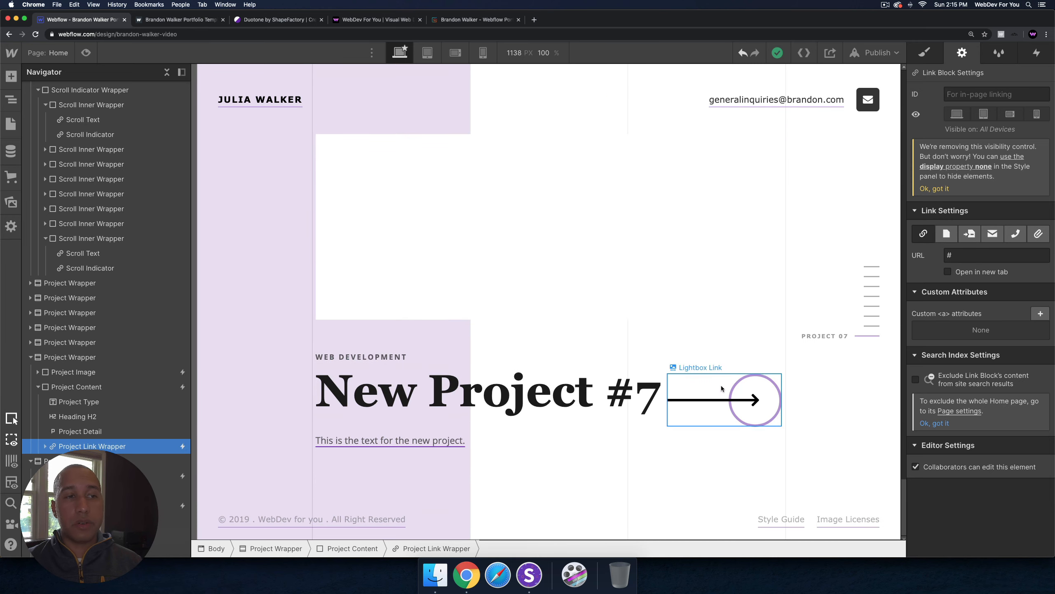
Step: Replace the video in the New Project #7 Lightbox Link with the image duotone (14)-min.png
click(721, 389)
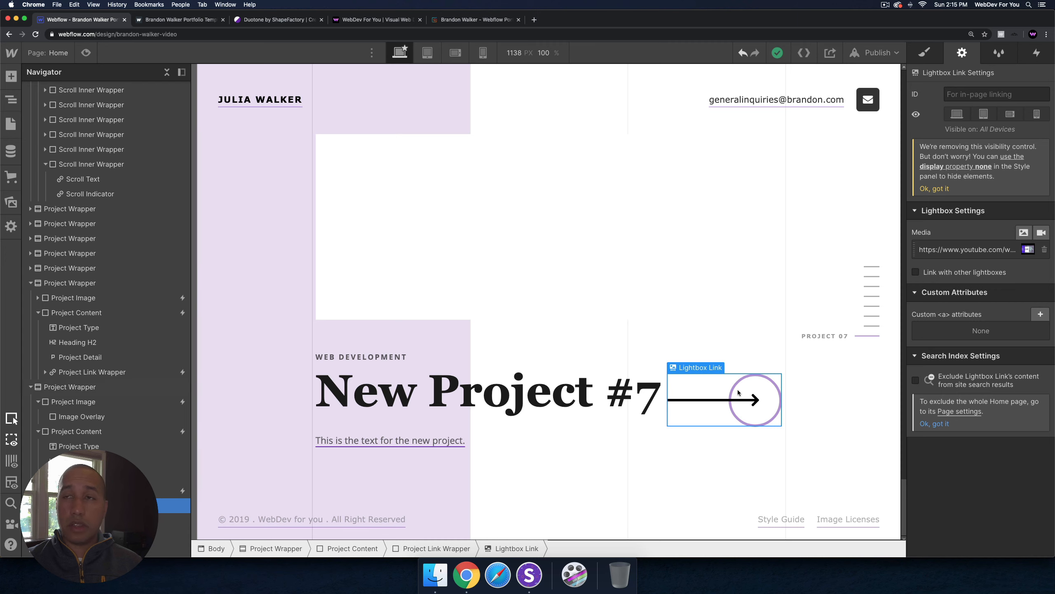
click(1046, 250)
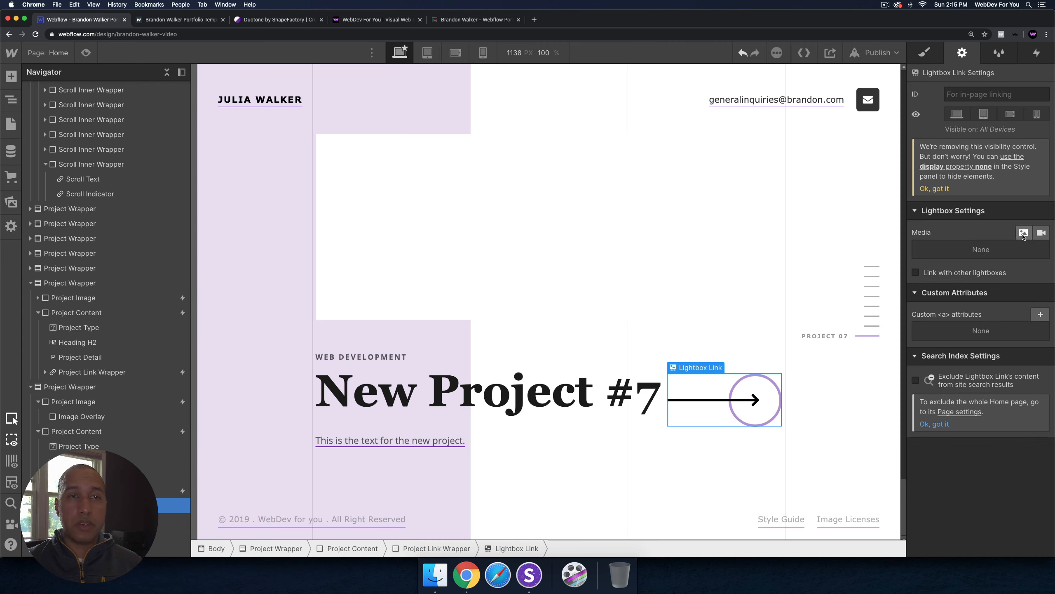
click(1027, 249)
click(989, 308)
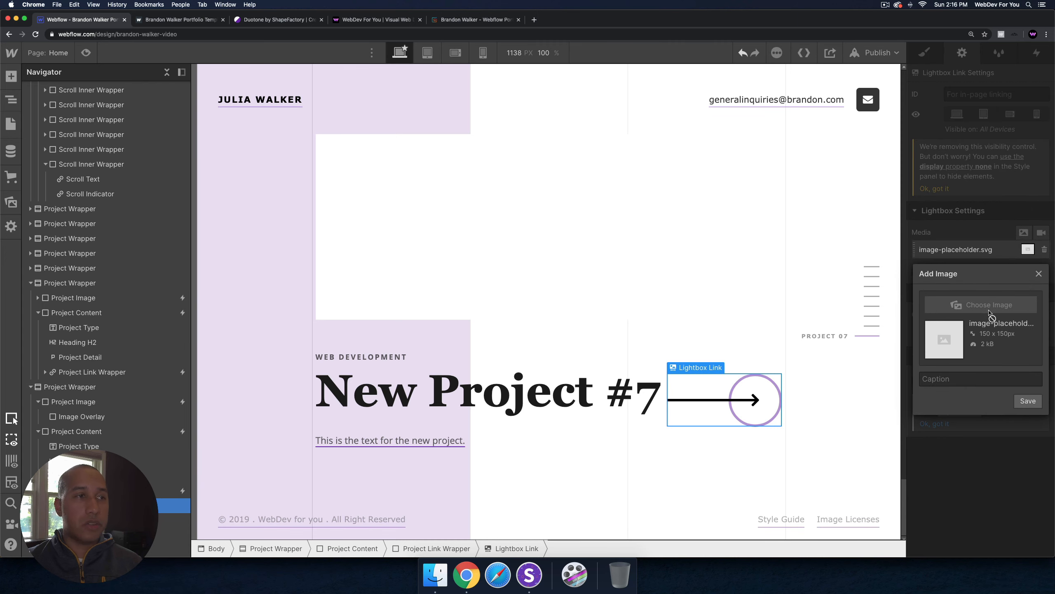
click(100, 175)
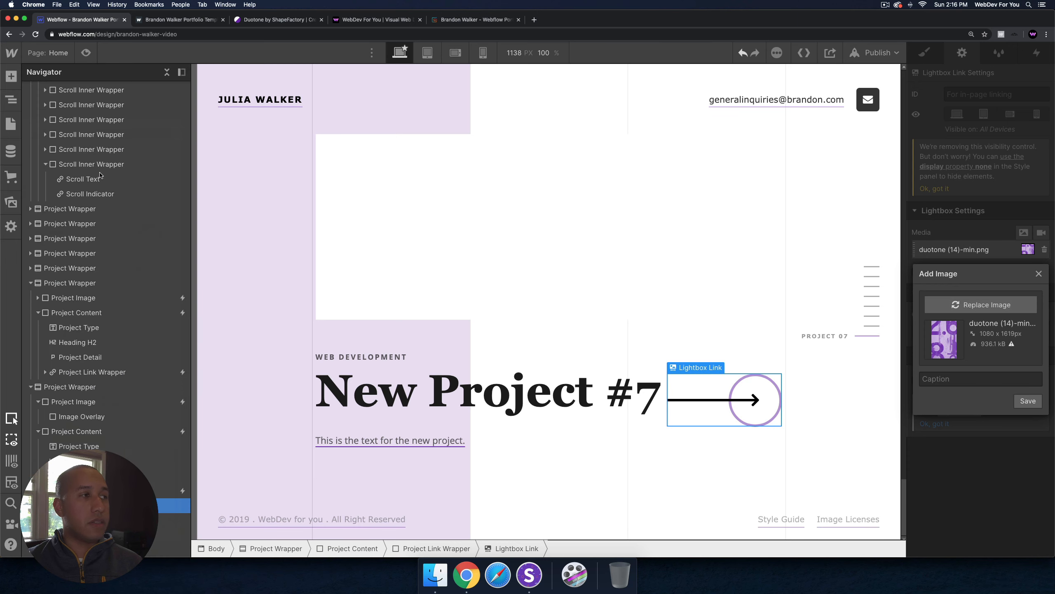
click(1027, 400)
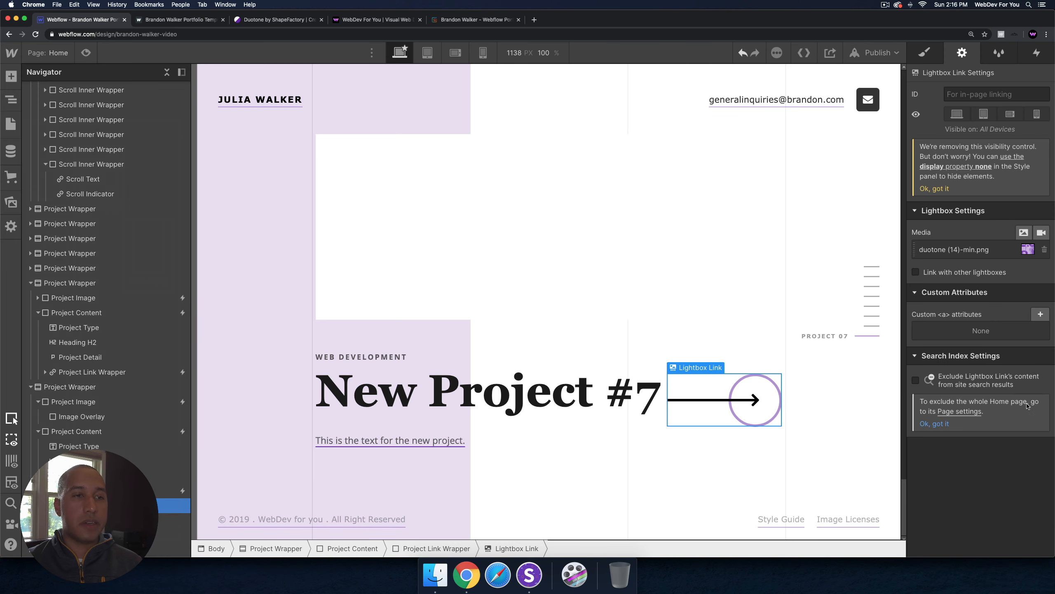
Step: Preview the page and check that the New Project #7 arrow opens the image in the lightbox
key(super+shift+p)
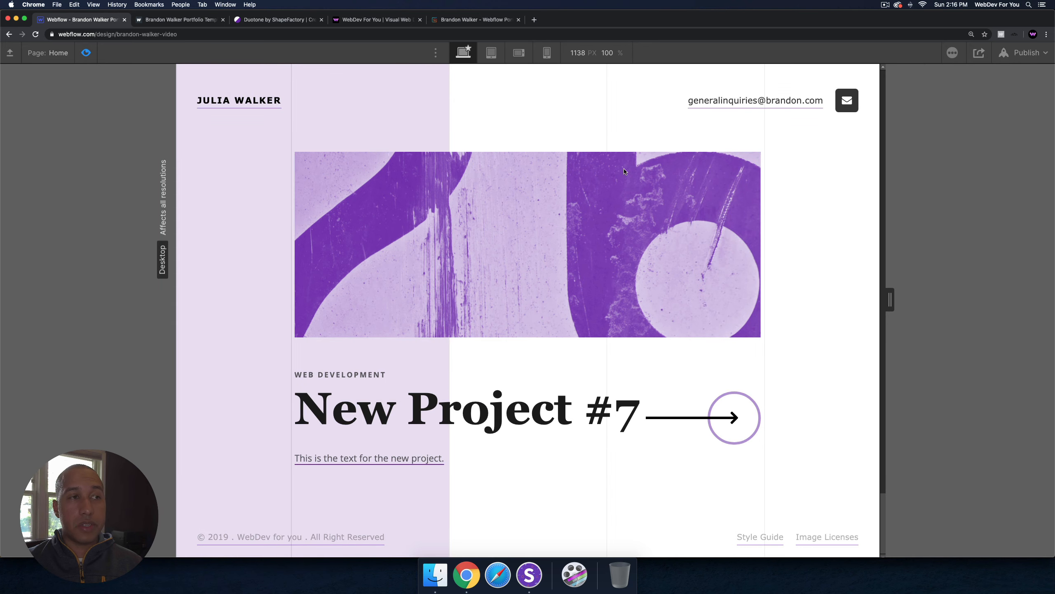
click(732, 414)
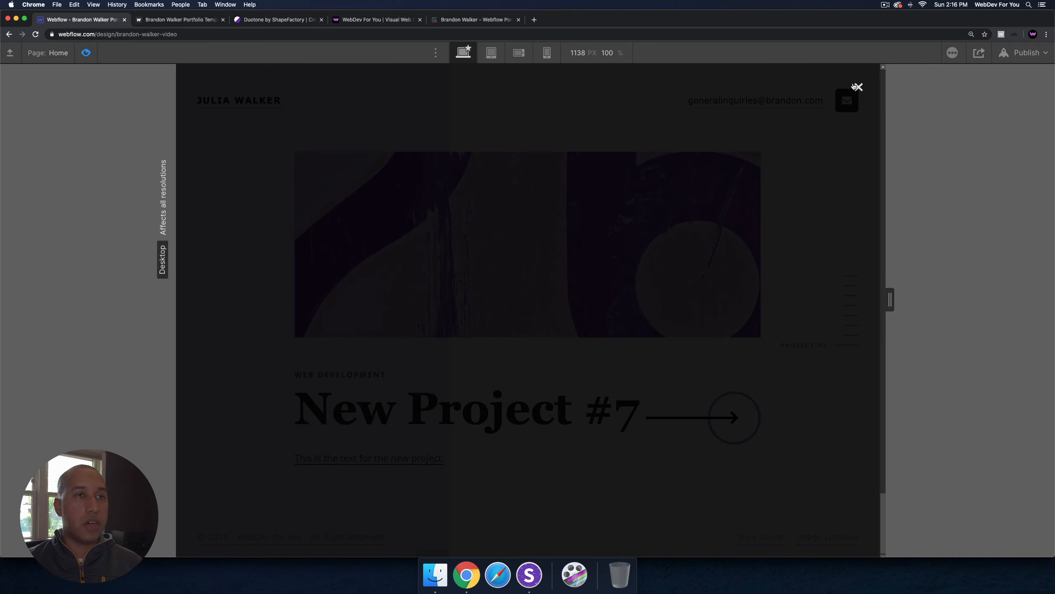
click(856, 87)
click(649, 349)
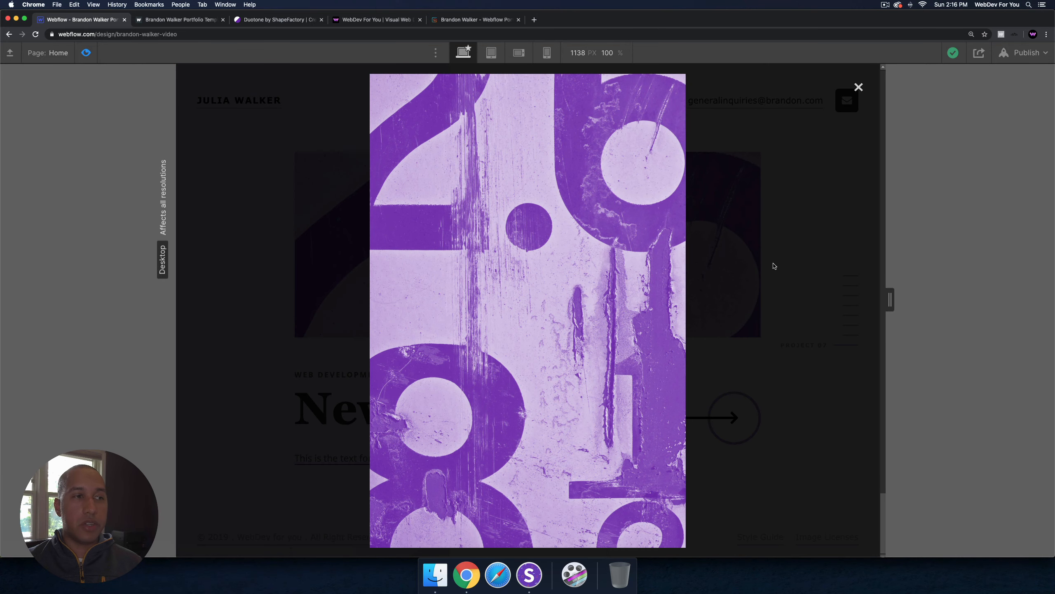
click(857, 87)
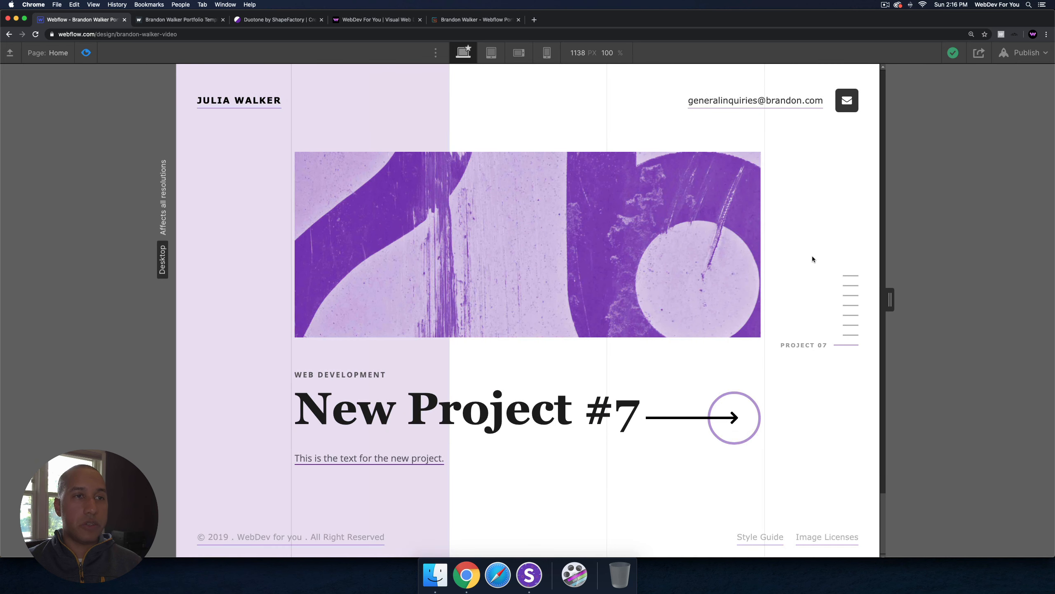
click(86, 53)
Step: Give the lightbox image duotone (14)-min.png the caption "Project #7" and save it
click(966, 257)
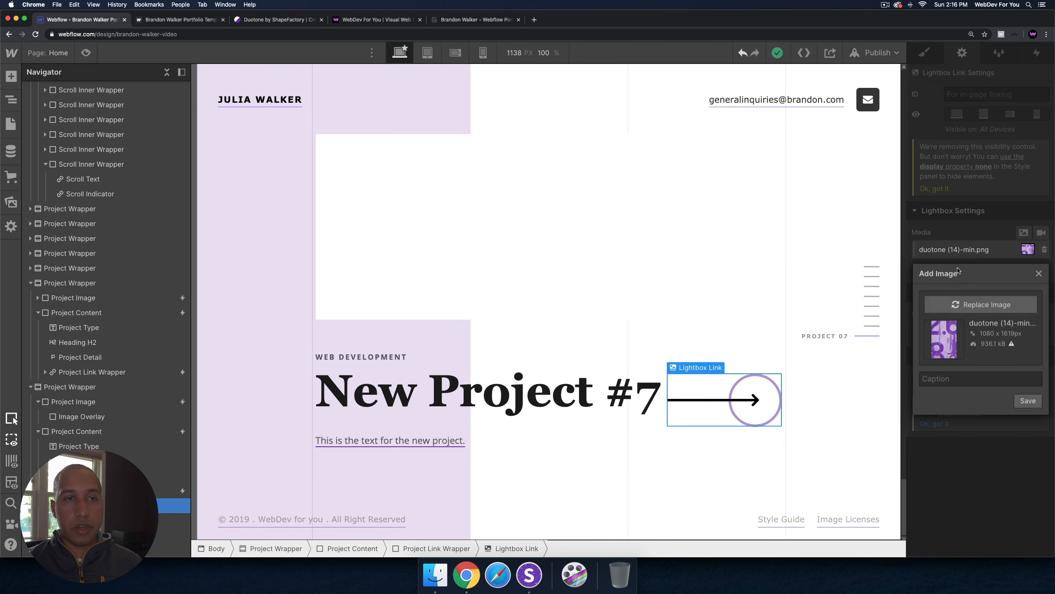
click(944, 376)
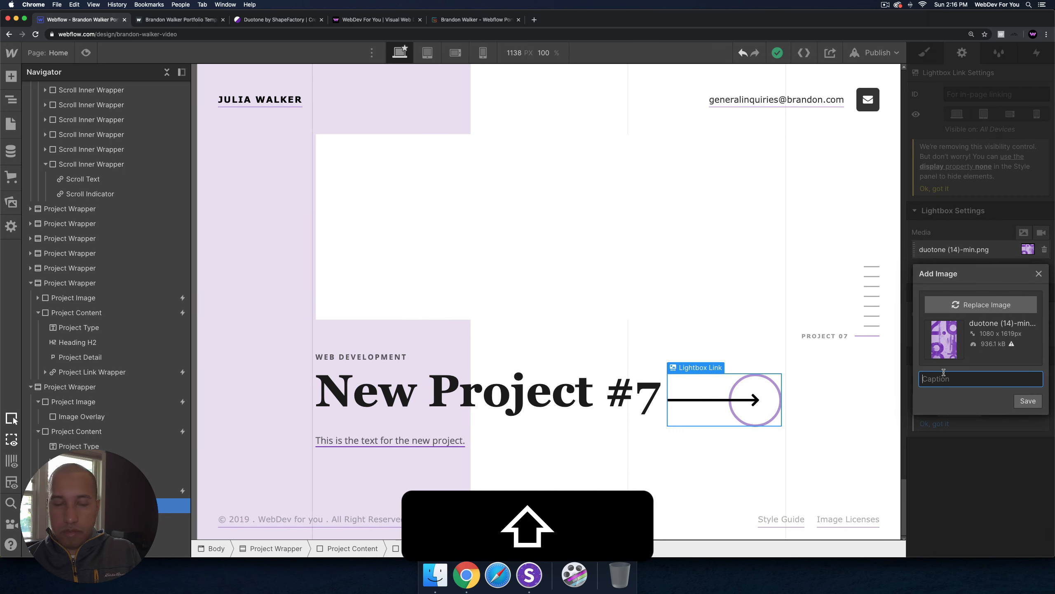
text(Pre)
text(ject )
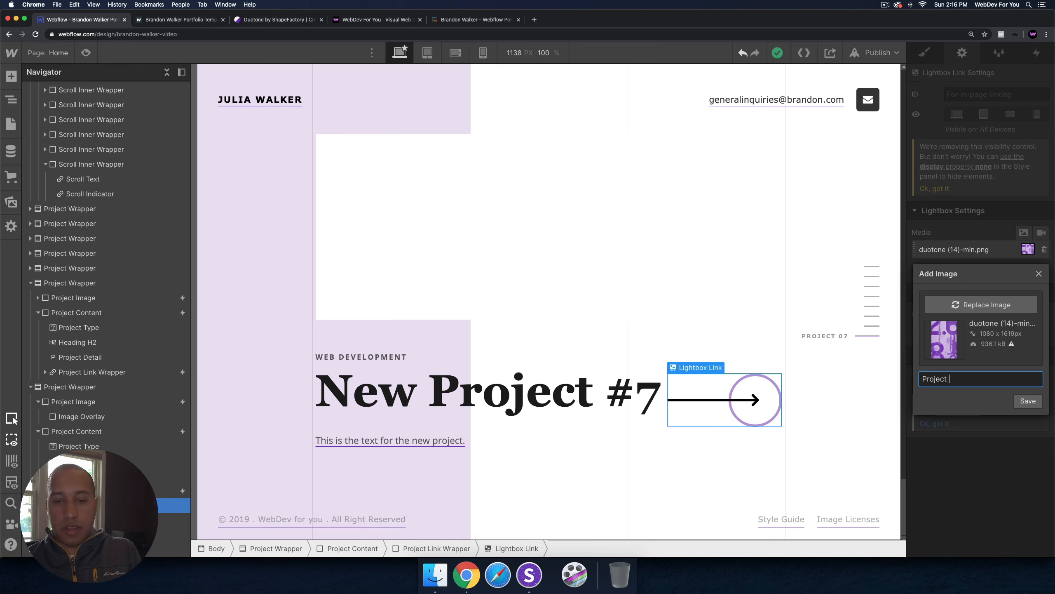
text(#7)
click(1028, 400)
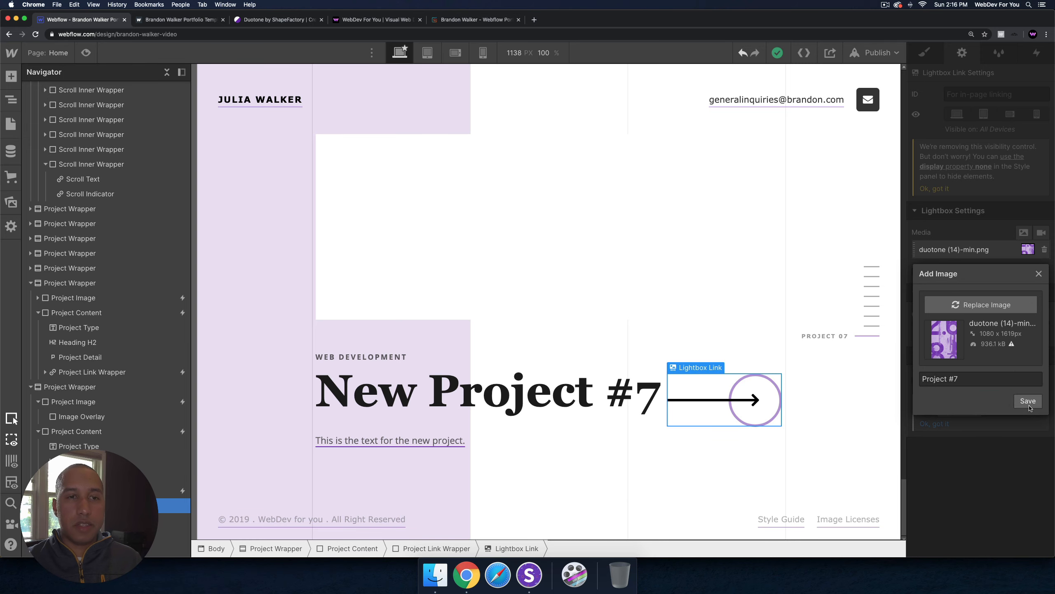
Step: Preview the captioned image in the New Project #7 lightbox and close it again
click(86, 52)
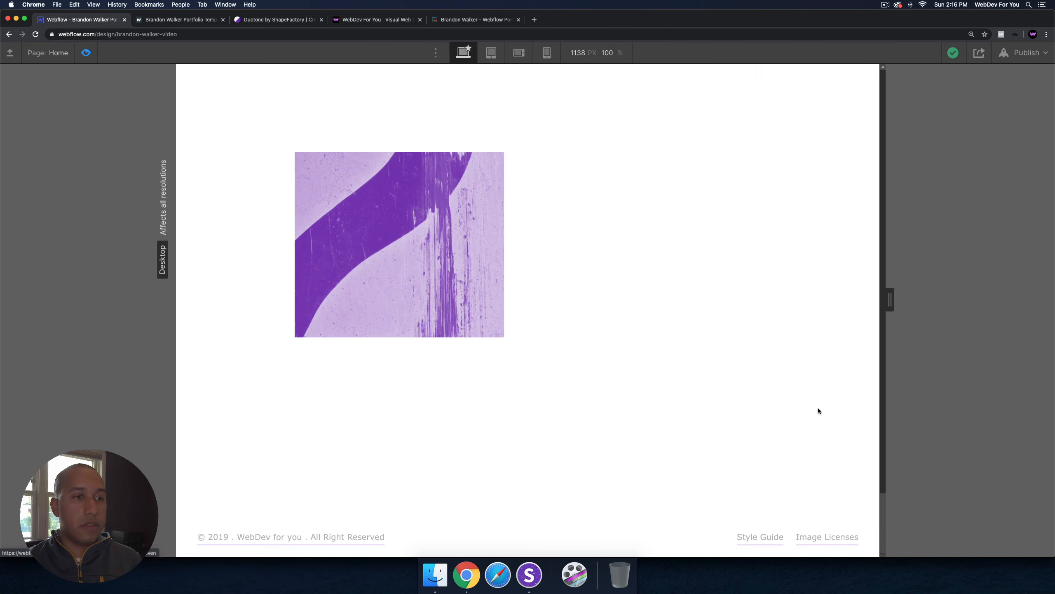
click(743, 428)
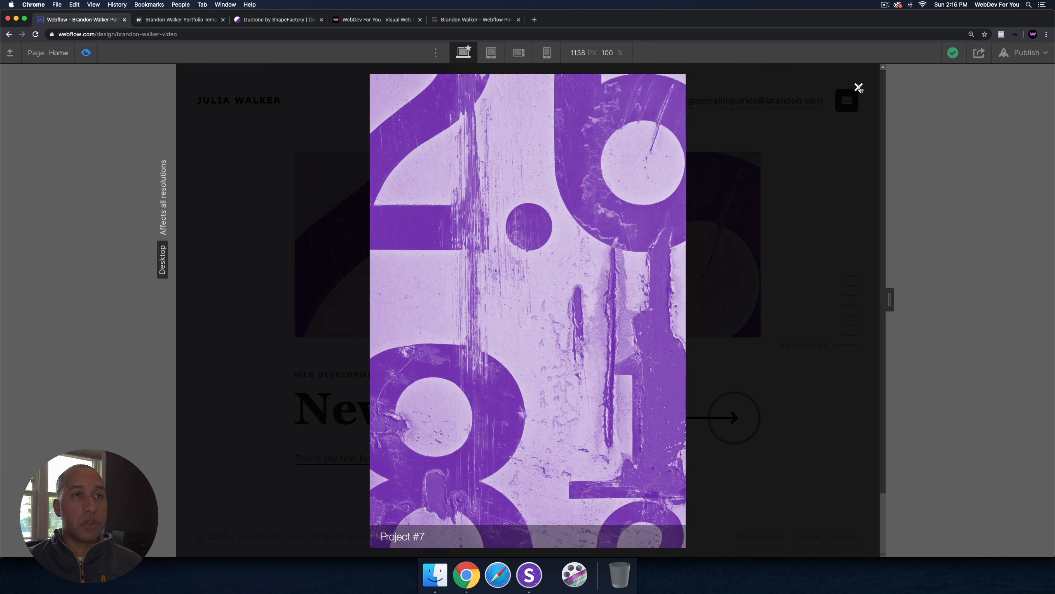
click(858, 88)
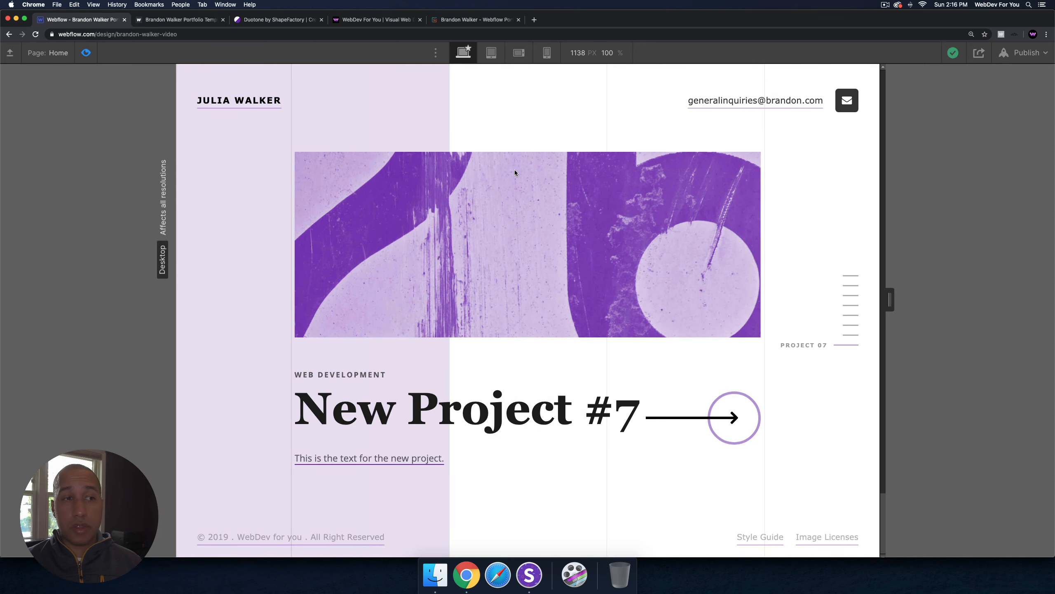
Step: Preview the page from the About section down in mobile portrait view, opening and closing the New Project #7 lightbox
scroll(578, 208, up, 3)
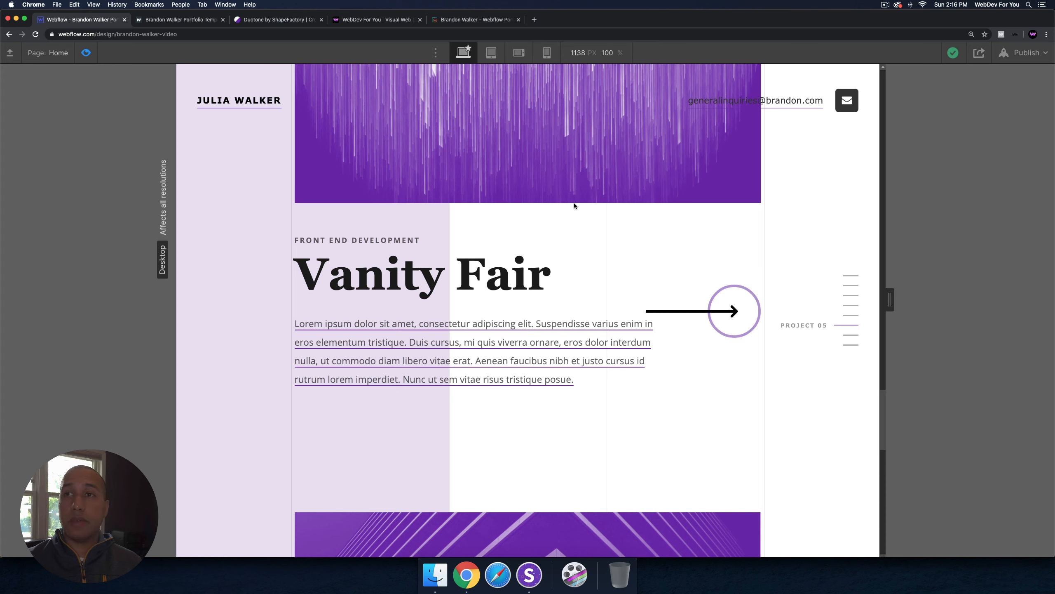
click(852, 276)
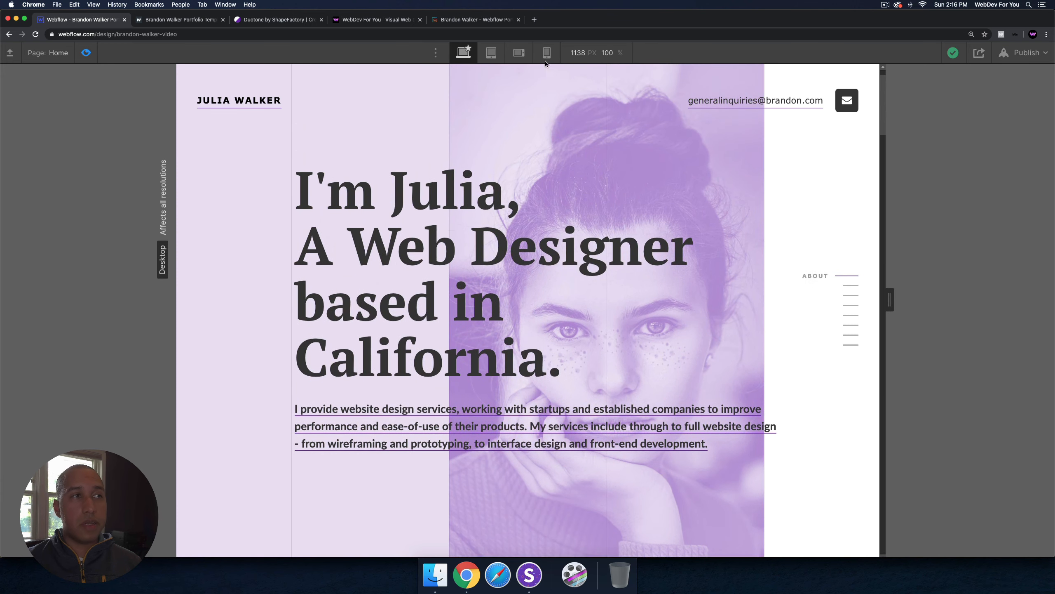
click(491, 53)
click(547, 52)
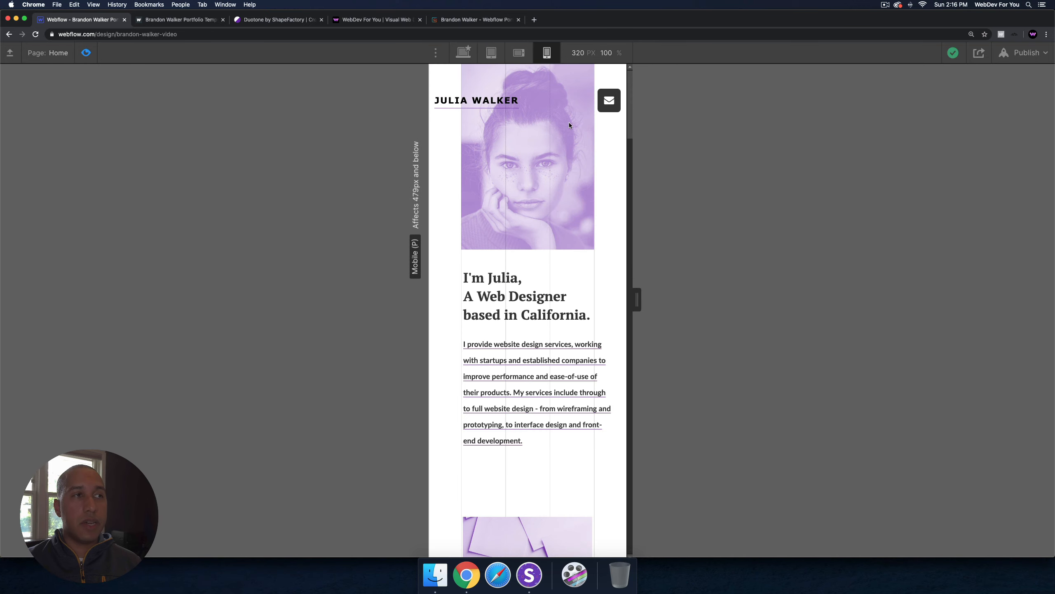
scroll(553, 201, down, 15)
scroll(553, 201, down, 15)
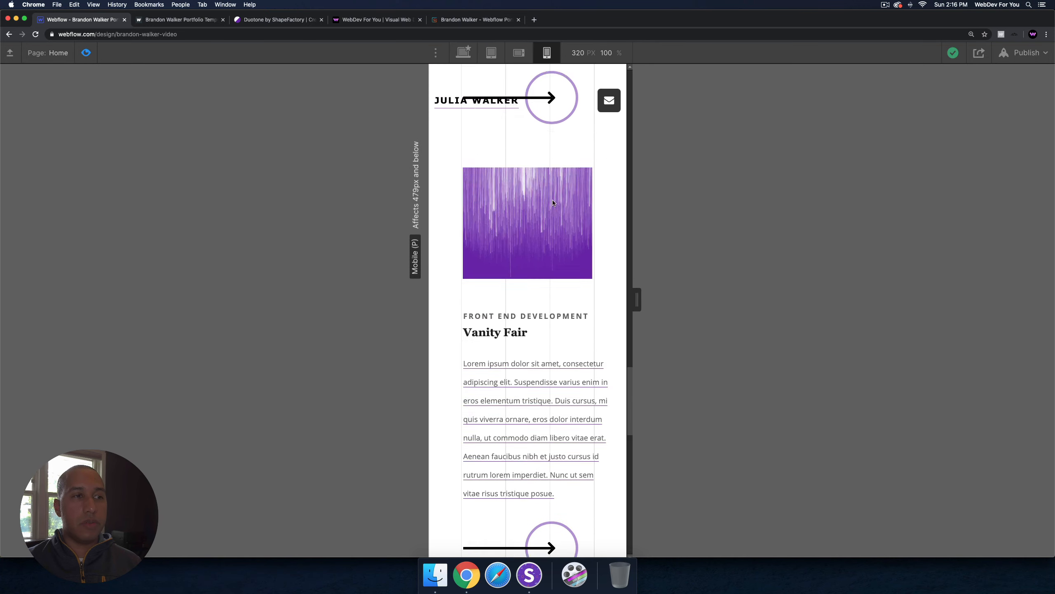
click(554, 440)
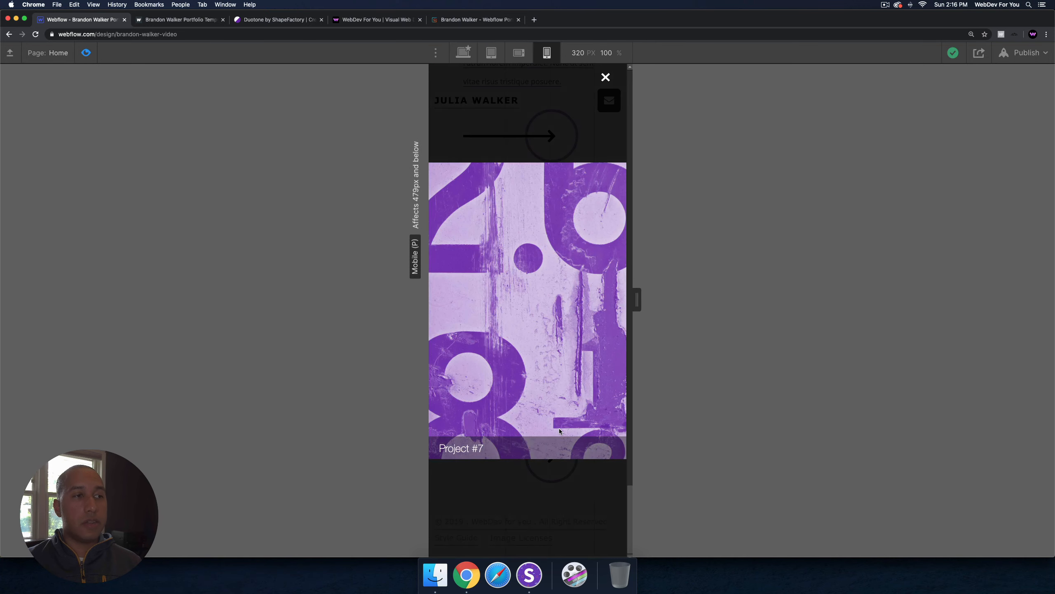
click(605, 78)
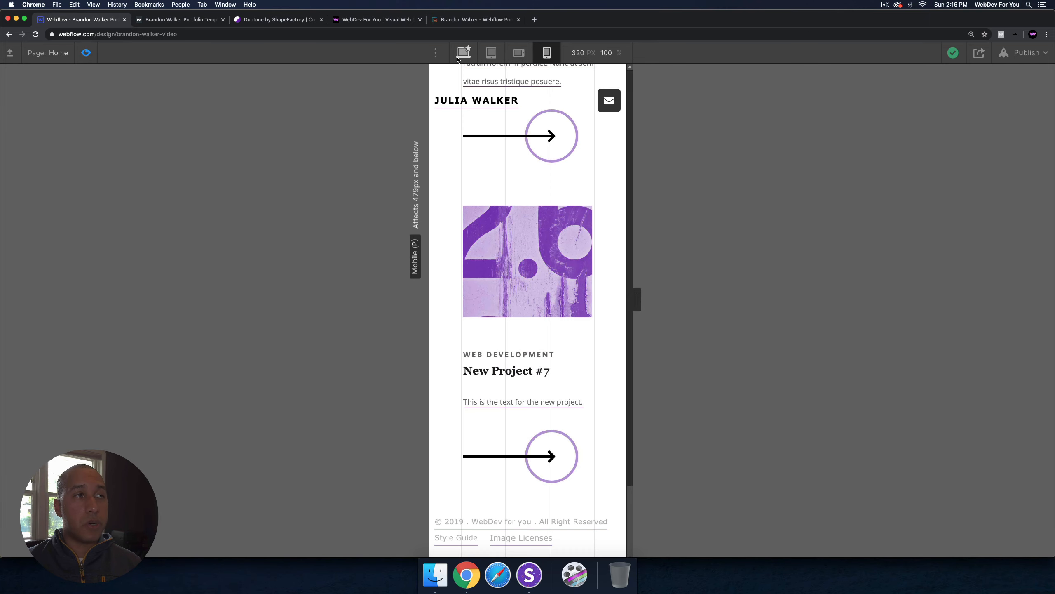
Step: Preview the whole page at desktop size from the hero section to New Project #7 and return to the top
click(464, 53)
scroll(469, 217, up, 20)
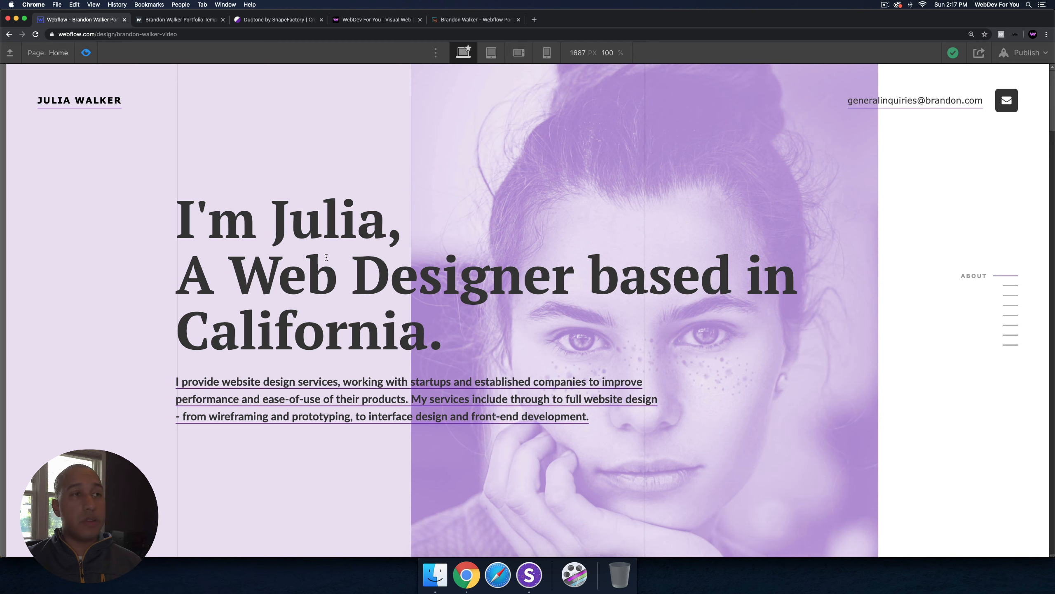
scroll(272, 254, down, 15)
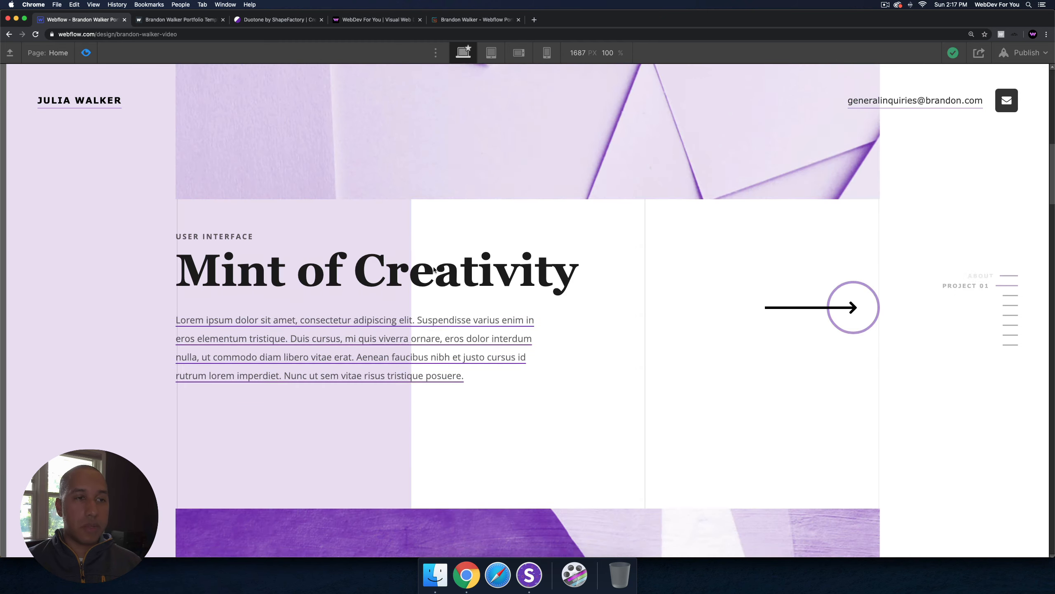
scroll(435, 269, down, 15)
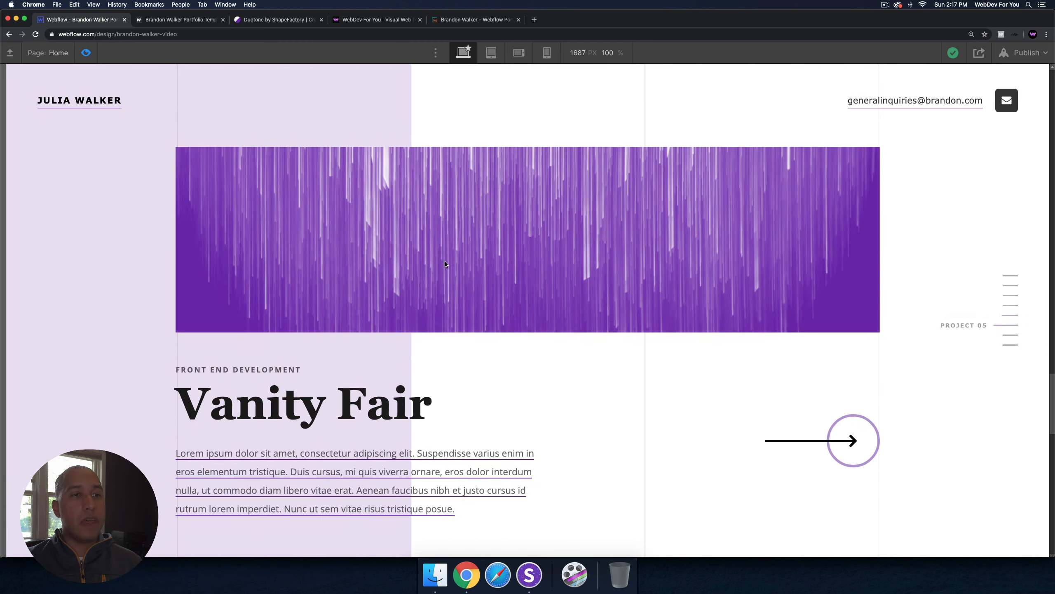
scroll(376, 280, down, 8)
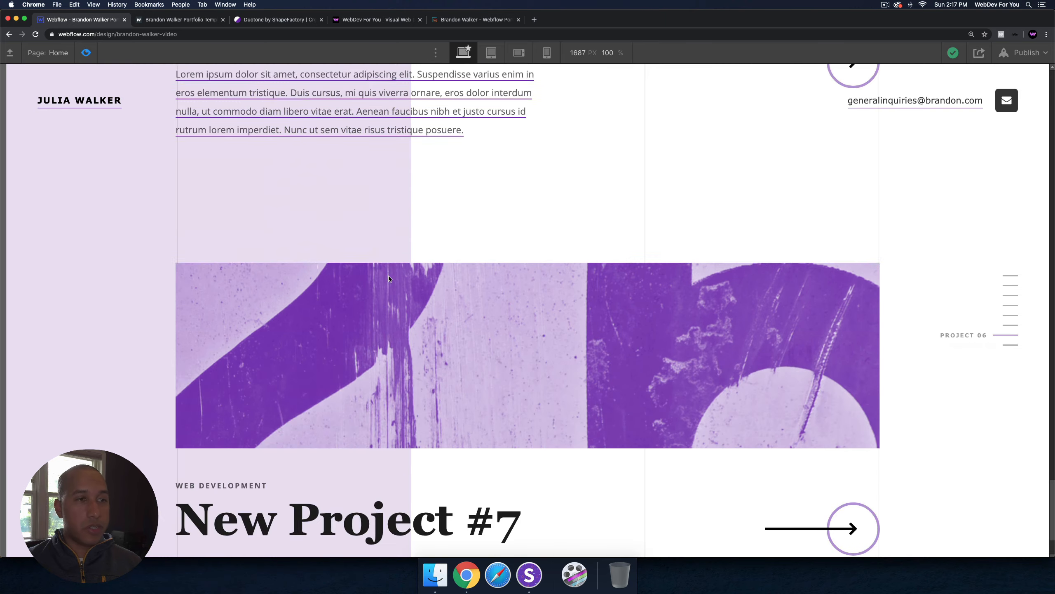
scroll(383, 275, up, 15)
scroll(387, 272, up, 20)
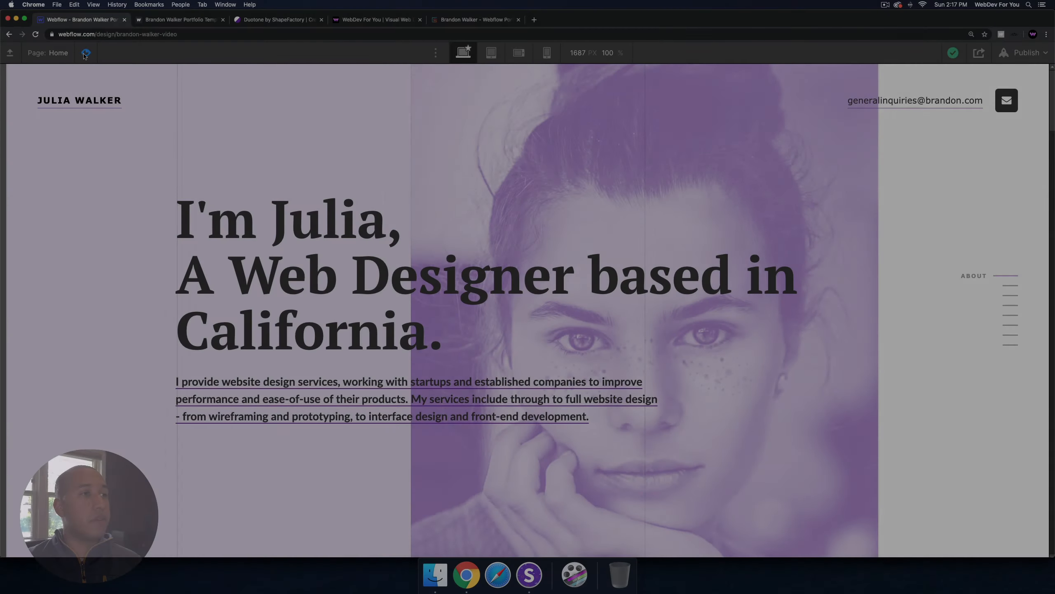
Step: Exit the preview, open the Page load animation from the page load trigger, and play it
click(86, 53)
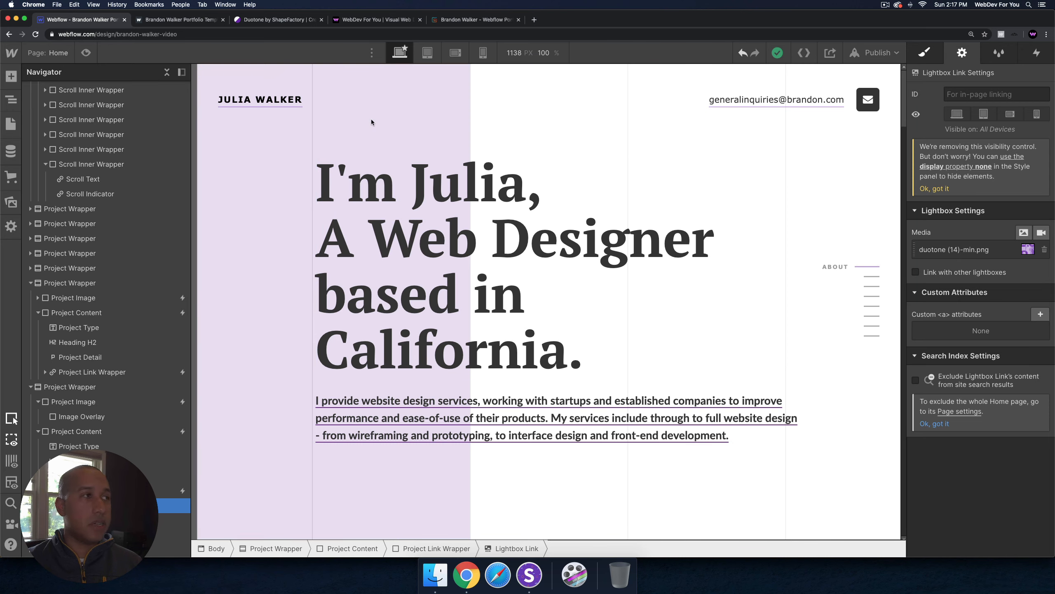
key(s)
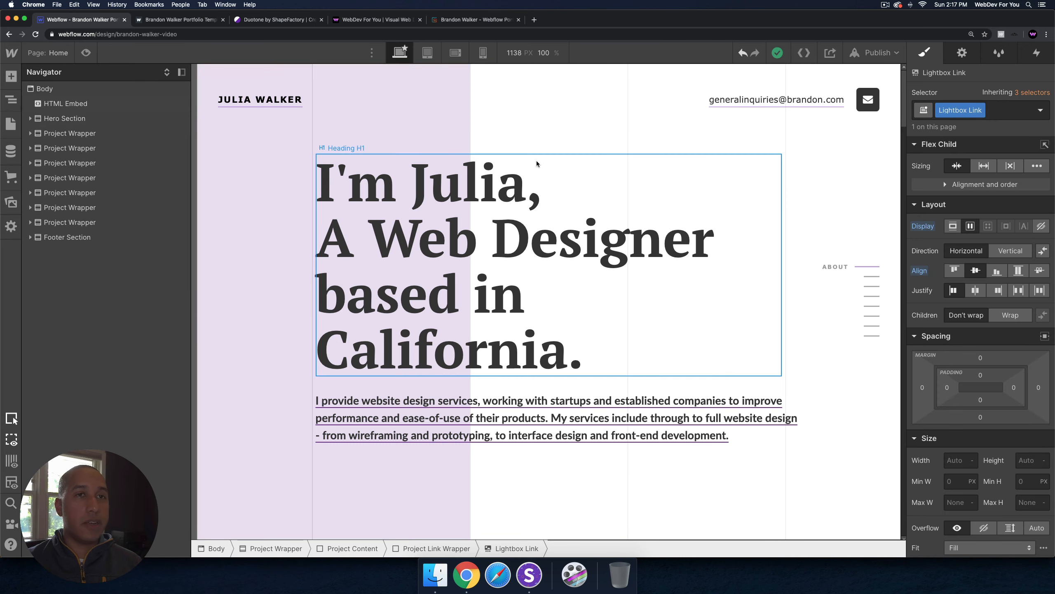
click(1038, 53)
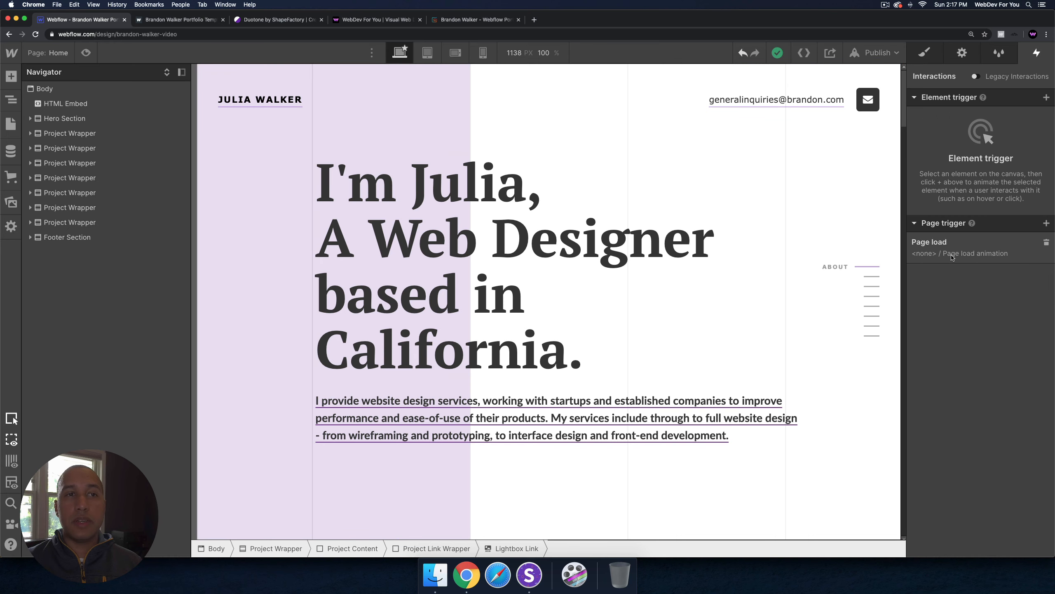
click(965, 254)
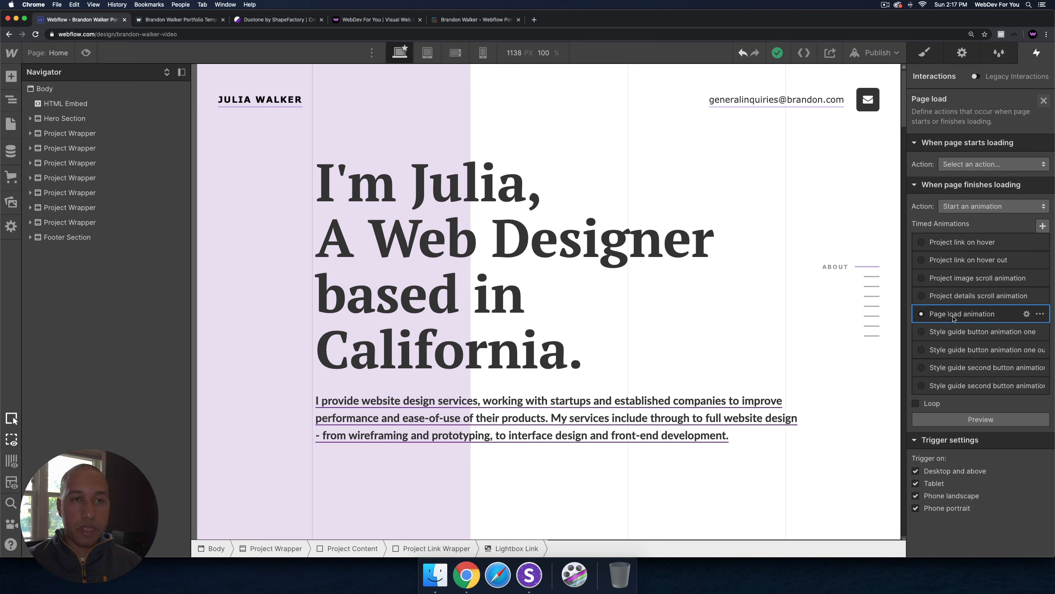
click(966, 317)
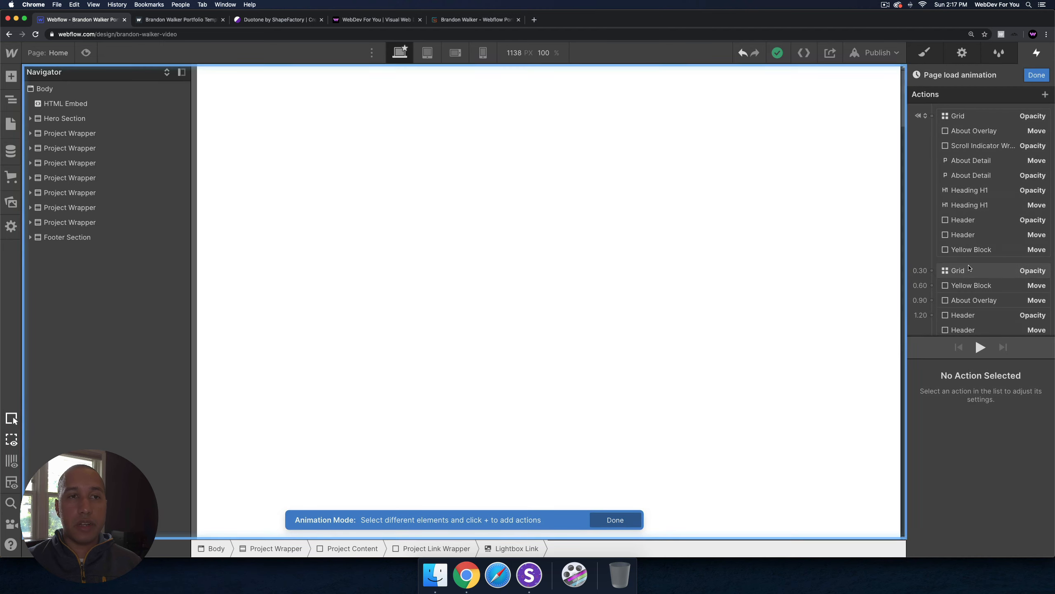
click(980, 347)
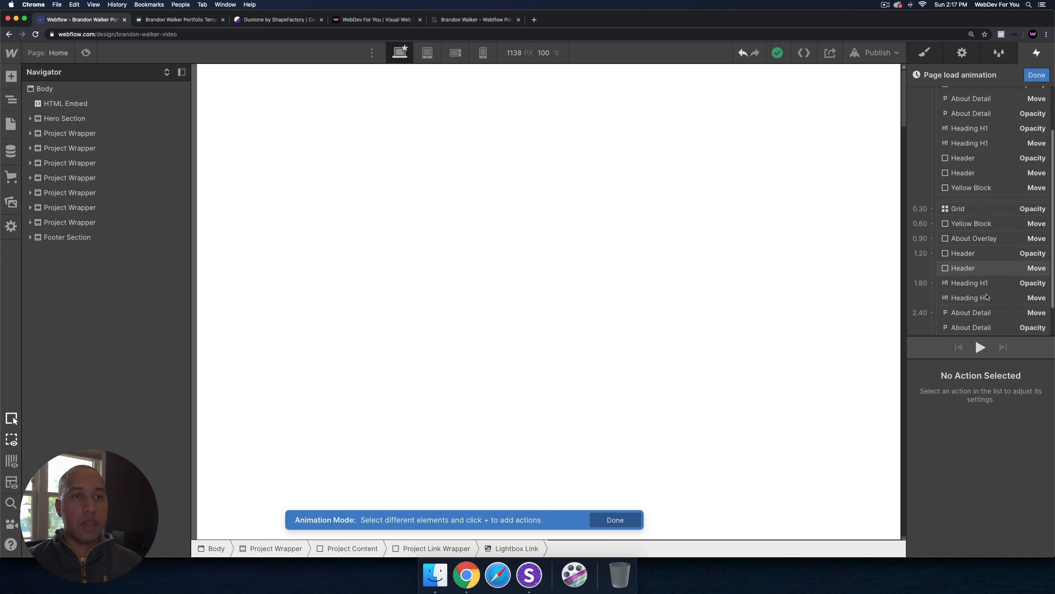
Step: Inspect the Page load animation's timed actions from the Yellow Block through the header, heading and About Detail to the scroll indicator
click(984, 221)
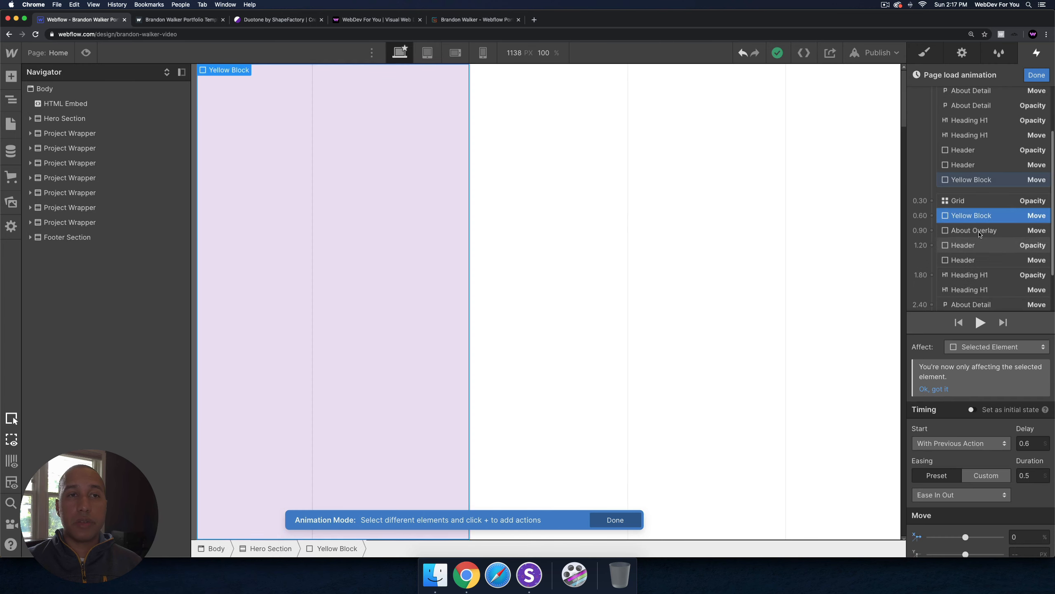
click(978, 246)
click(975, 260)
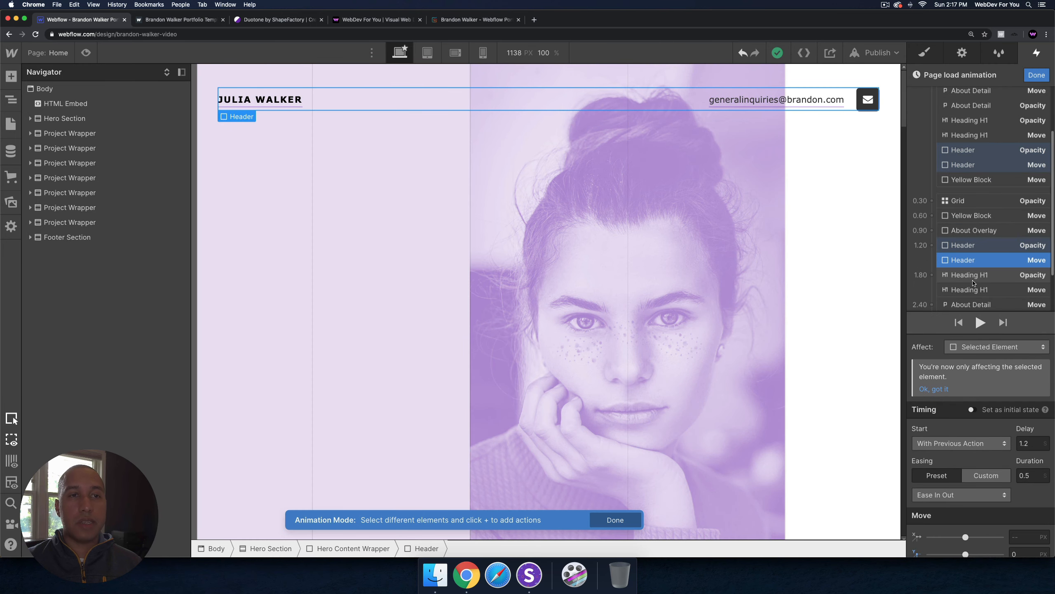
click(975, 275)
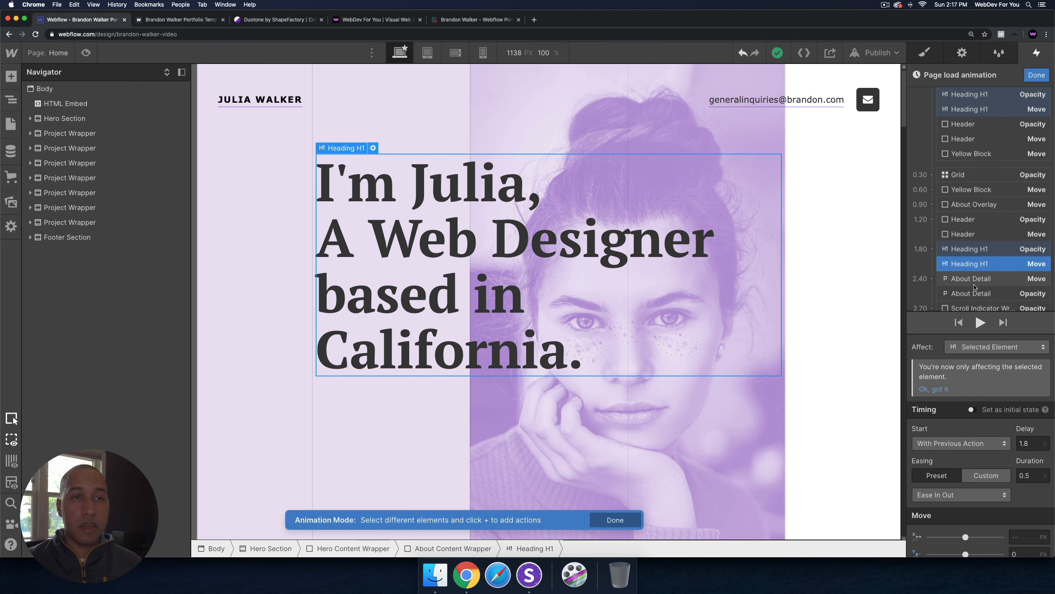
click(968, 292)
scroll(969, 293, down, 2)
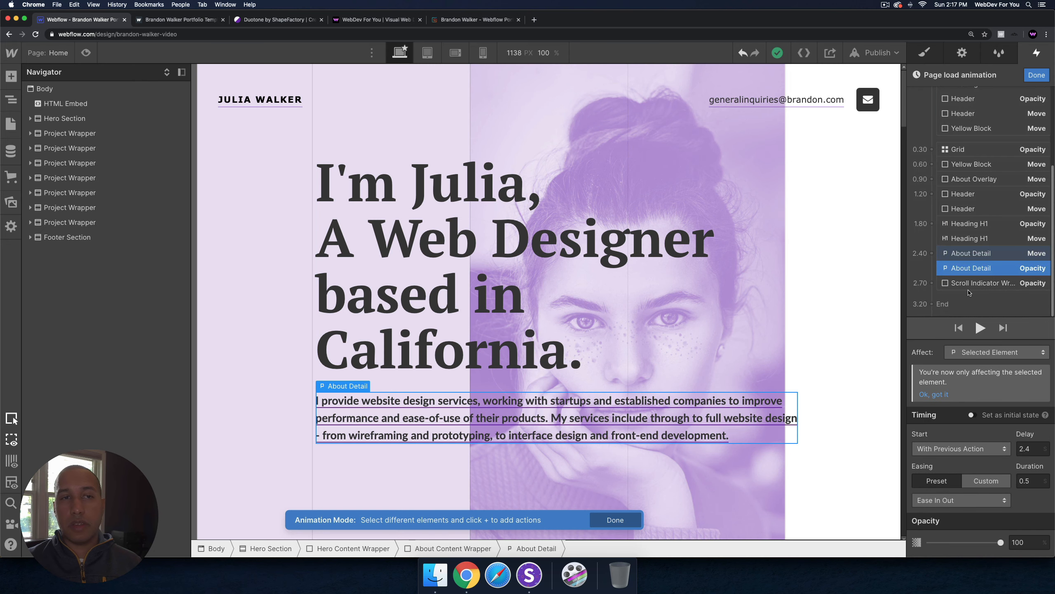
click(972, 284)
Step: Recheck the Yellow Block, Grid, Header and About Detail actions of the Page load animation and close its timeline
click(962, 164)
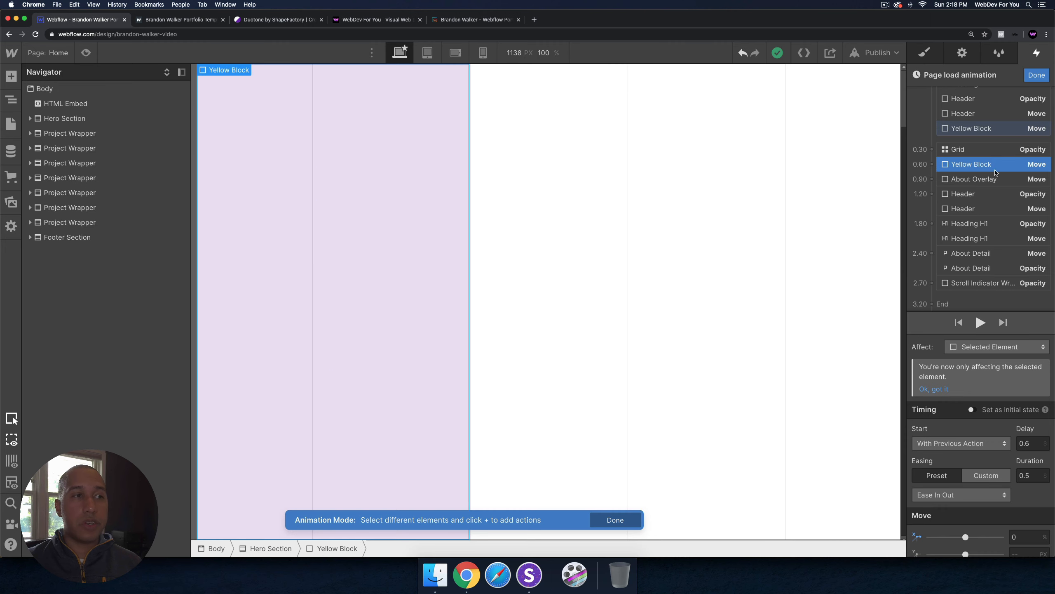
click(987, 150)
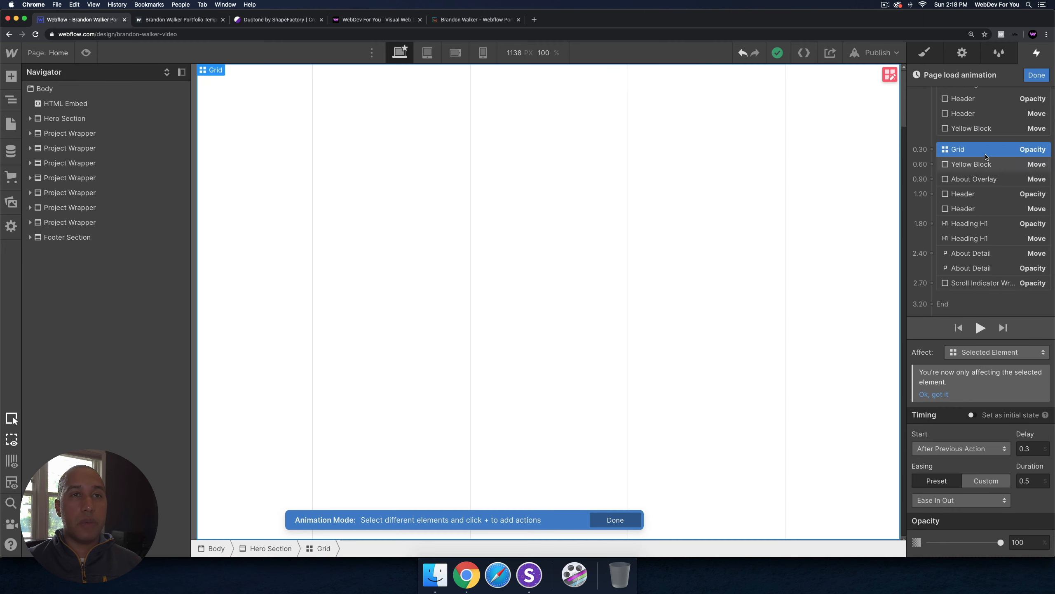
click(983, 194)
click(983, 253)
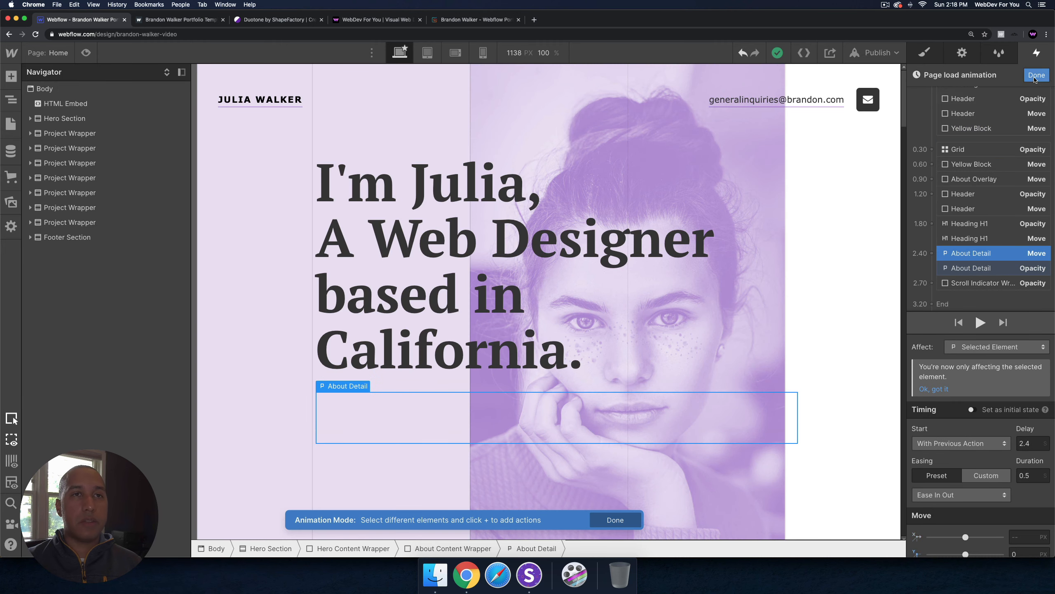
click(1037, 75)
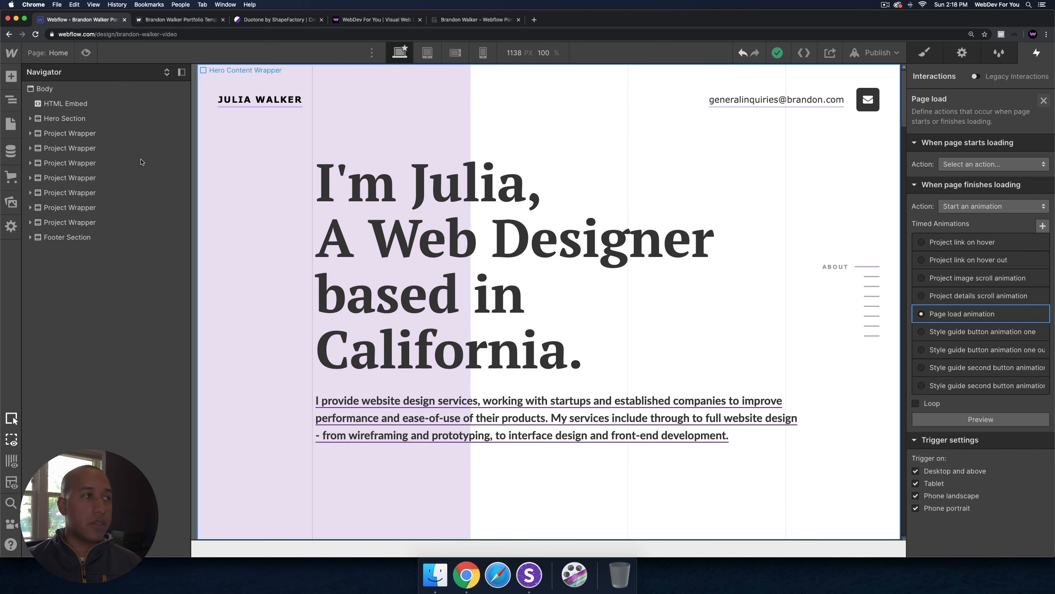
Step: Open the Project image scroll animation from the Scroll into view trigger on the first project's Project Image
click(30, 133)
click(103, 149)
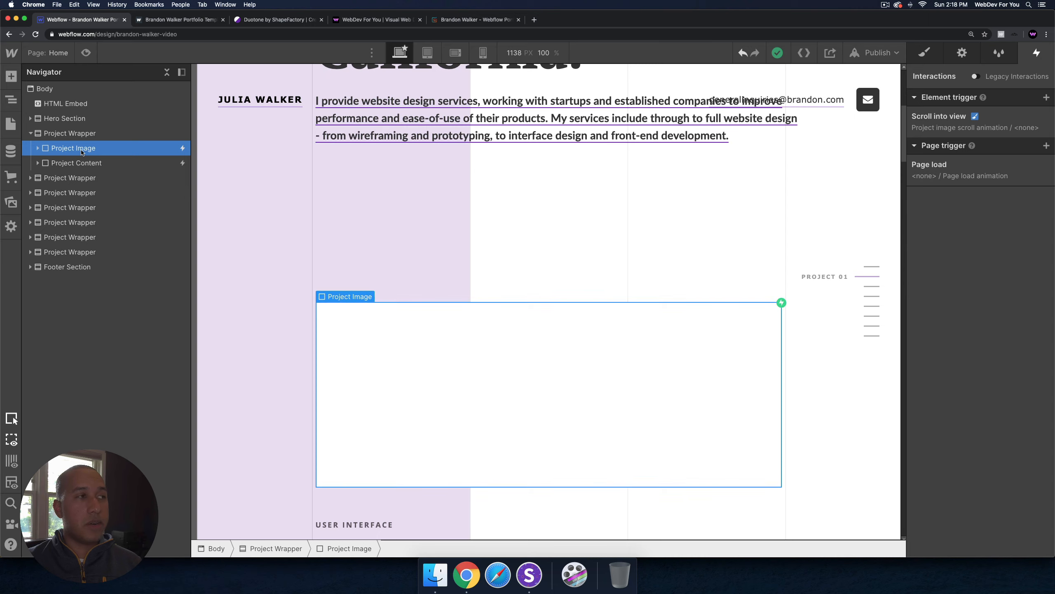
click(954, 124)
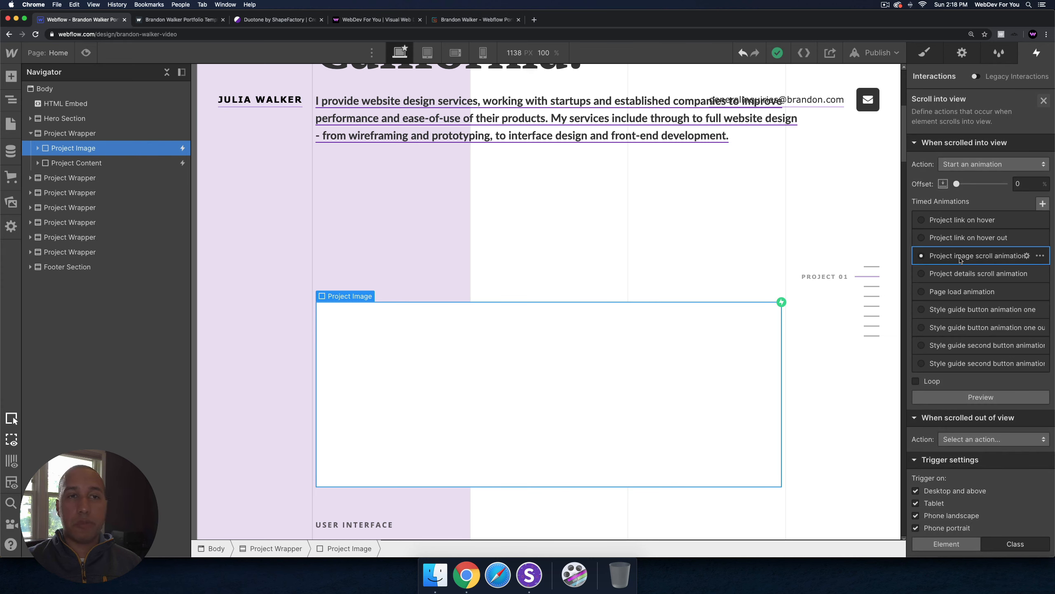
click(973, 257)
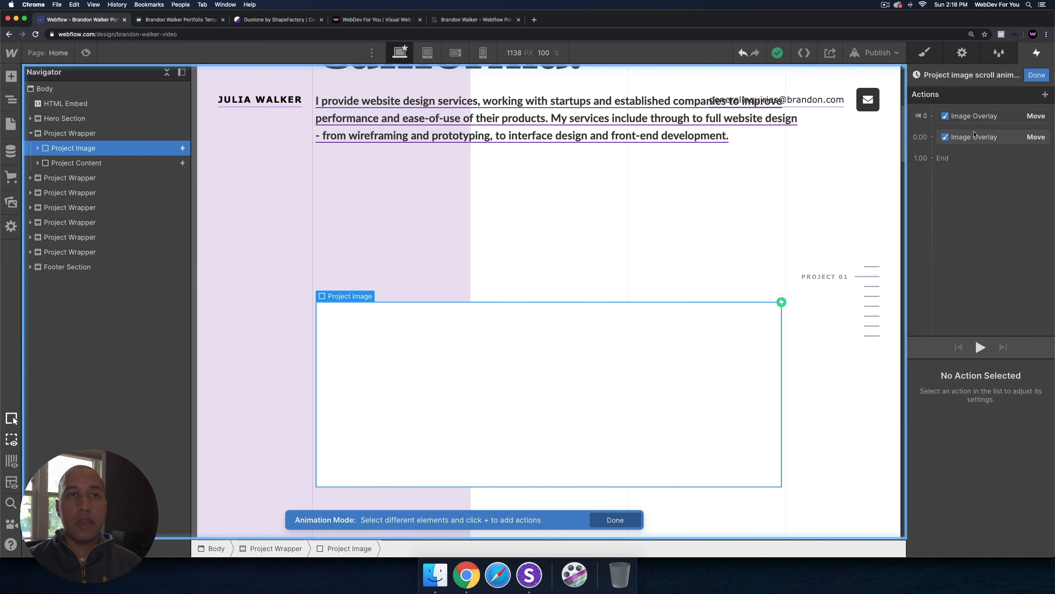
Step: Examine the initial and final Image Overlay move actions of the Project image scroll animation and leave animation mode
click(981, 118)
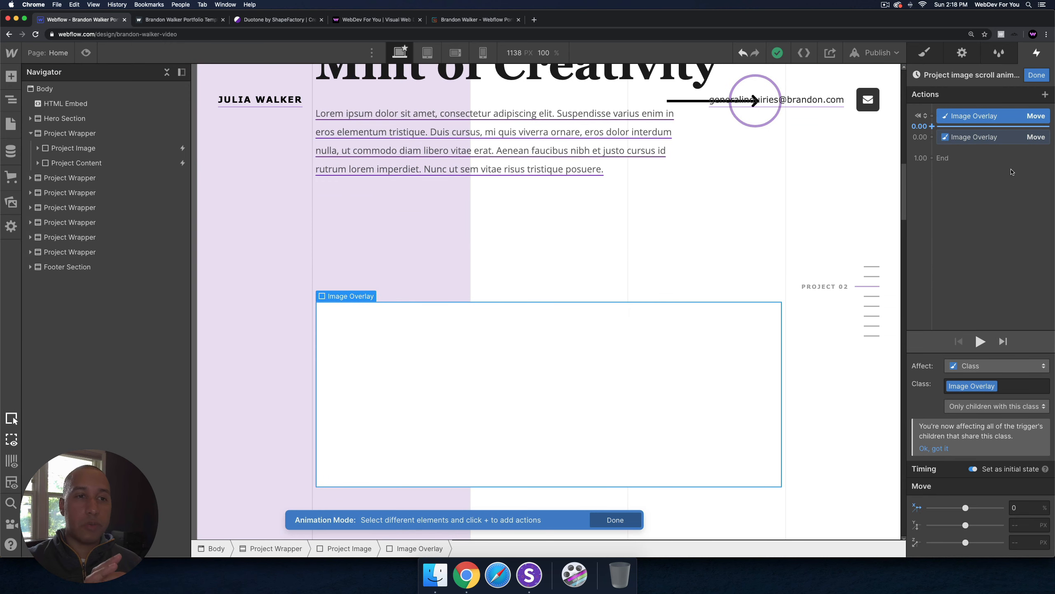
click(997, 137)
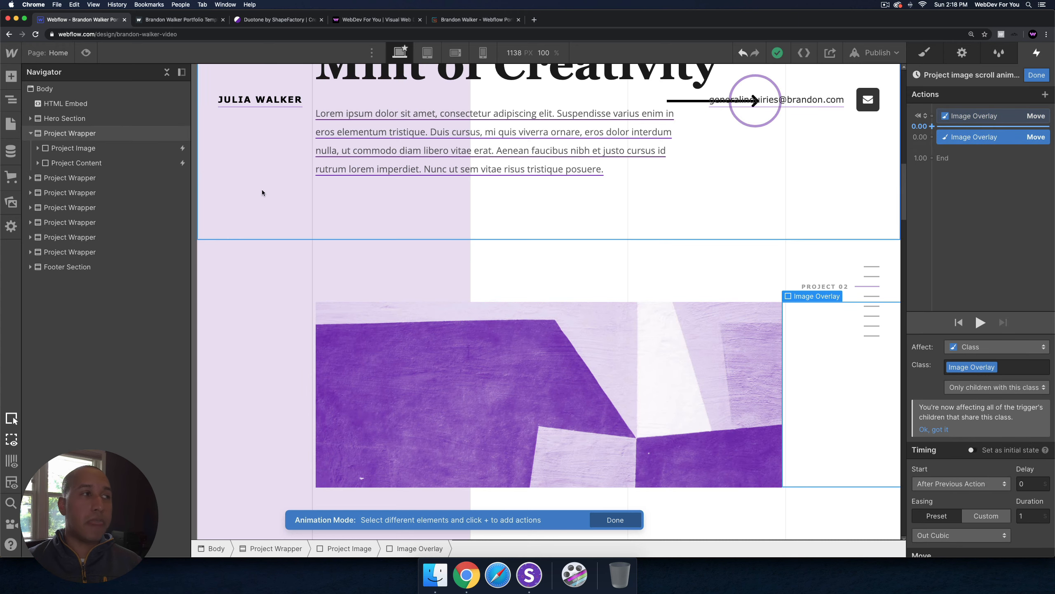
click(80, 148)
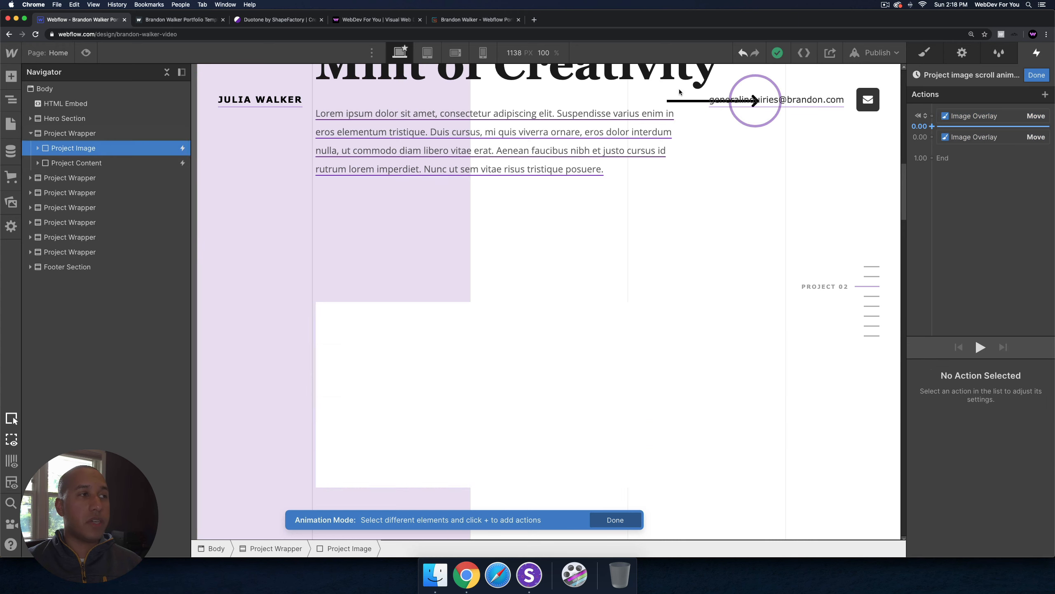
key(s)
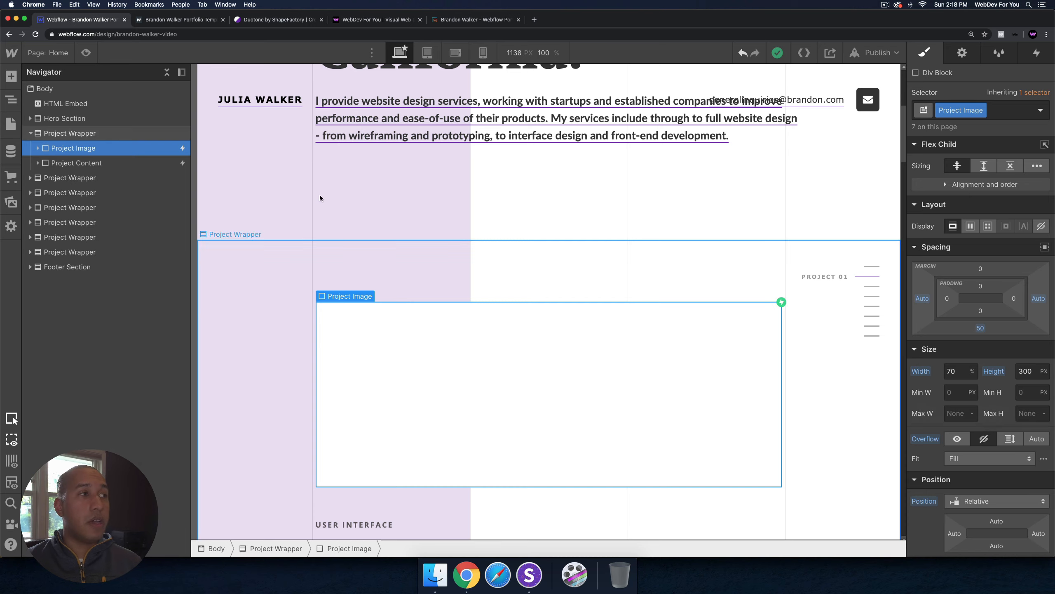
Step: Open the Project details scroll animation from the Scroll into view trigger on the first project's Project Content
click(79, 164)
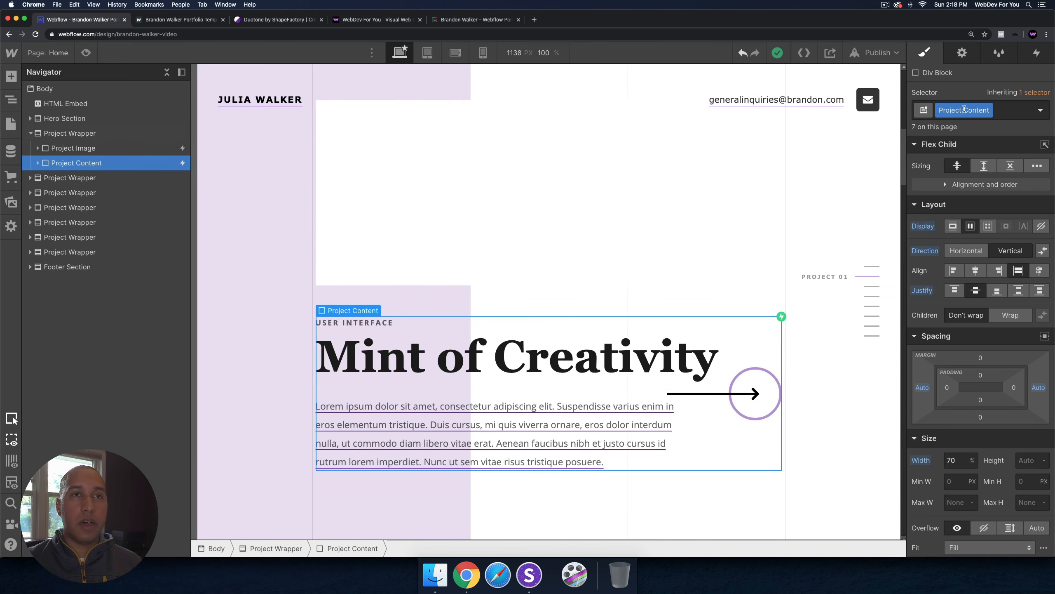
click(1037, 52)
click(963, 118)
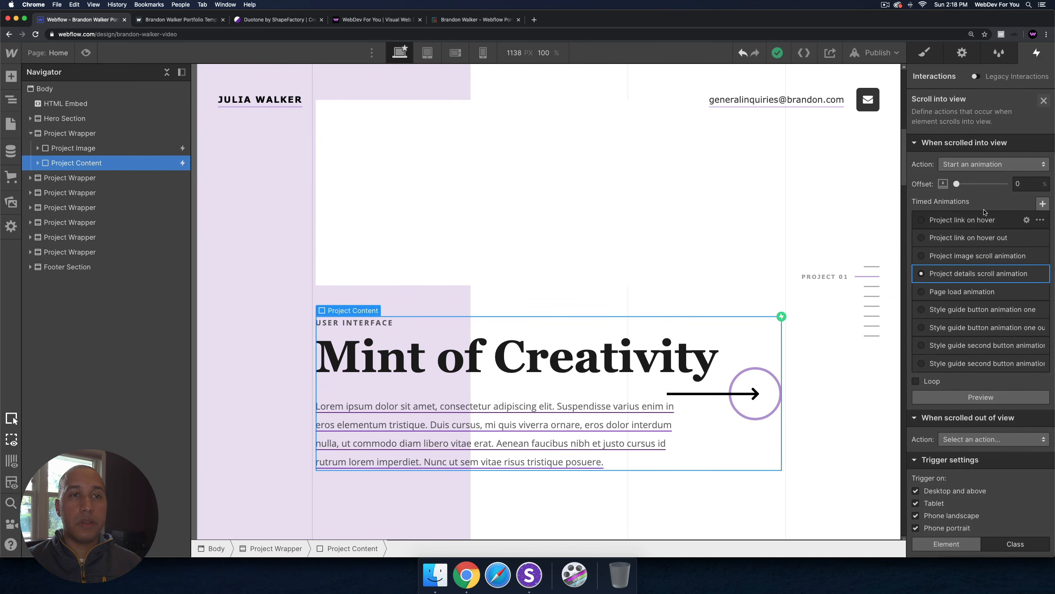
click(972, 275)
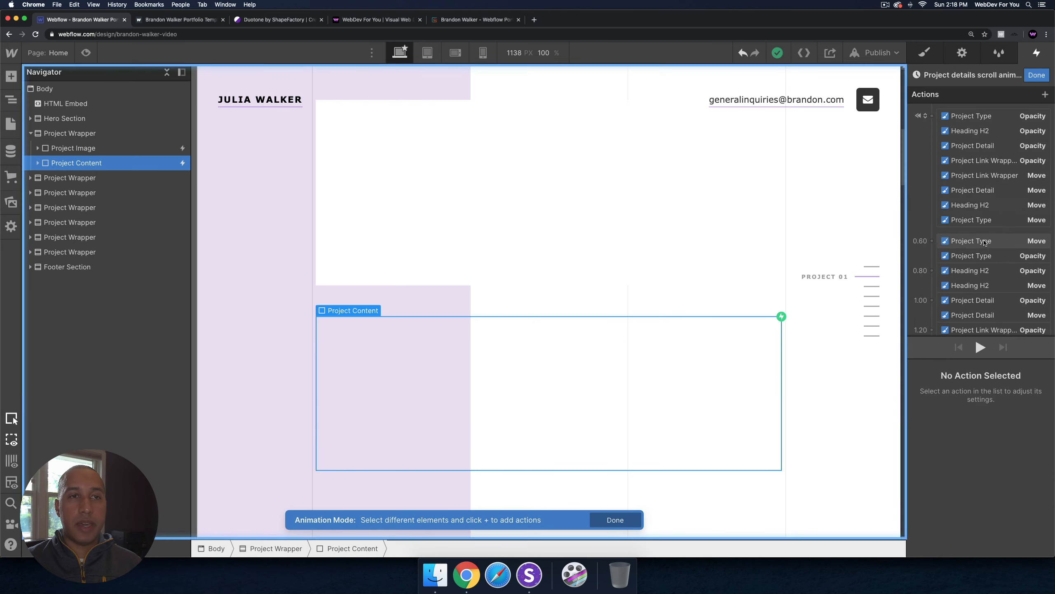
Step: Examine the Project Type, Heading H2, Project Detail and Project Link Wrapper opacity and move actions of the Project details scroll animation
click(985, 257)
click(976, 286)
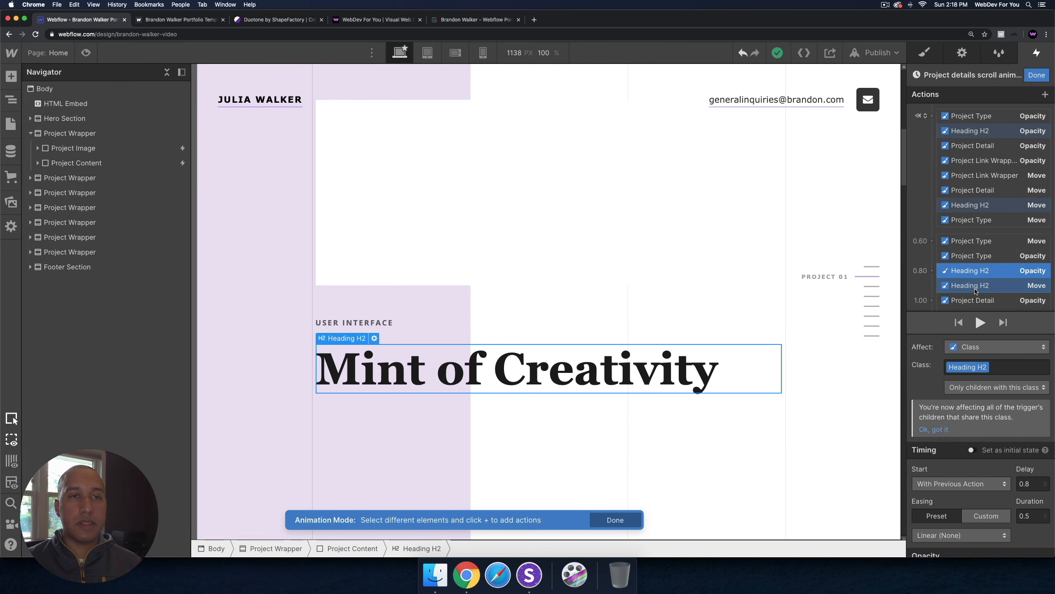
scroll(976, 275, down, 2)
click(975, 273)
scroll(975, 276, down, 1)
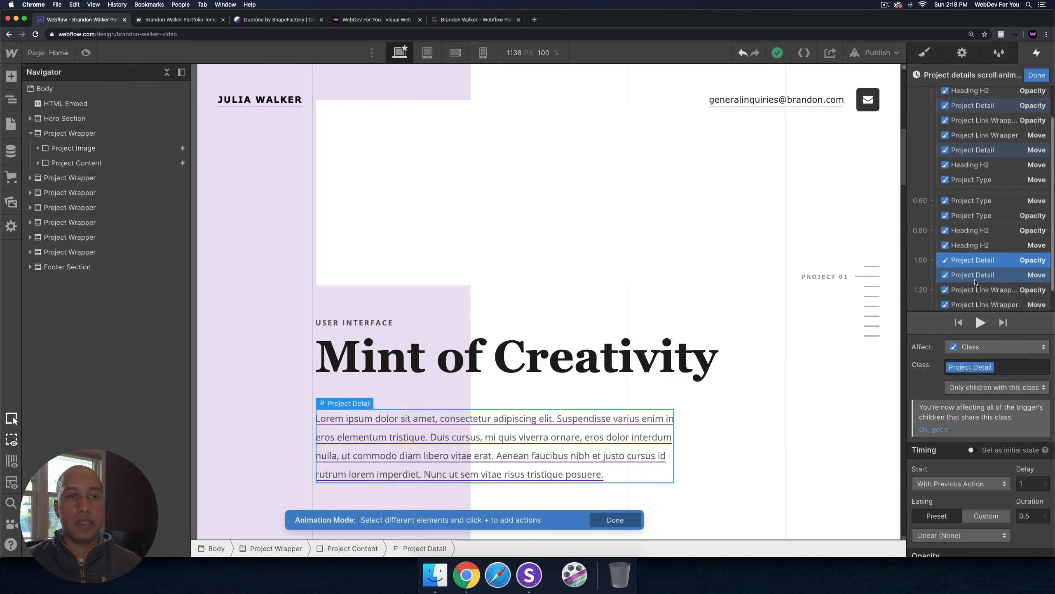
click(977, 262)
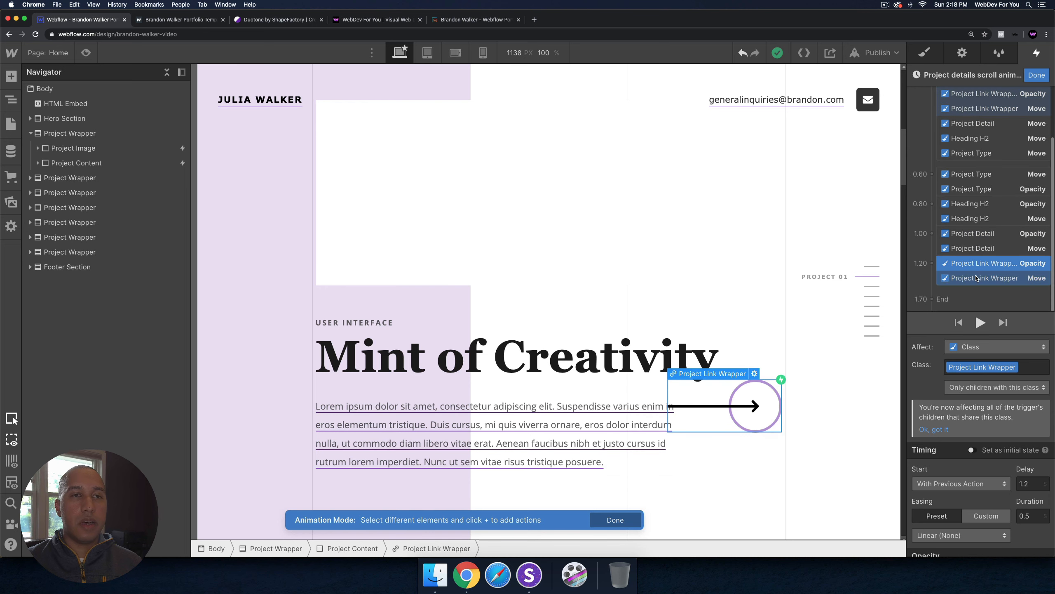
click(976, 278)
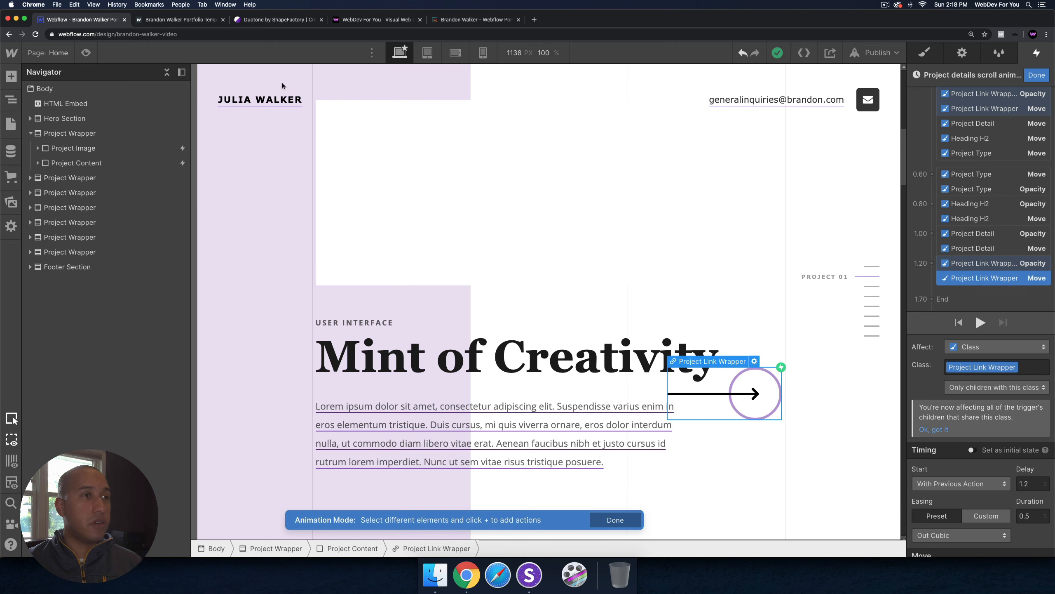
Step: Play the Project details scroll animation, recheck its Project Type, Project Detail and Project Link Wrapper actions, and leave animation mode
click(980, 323)
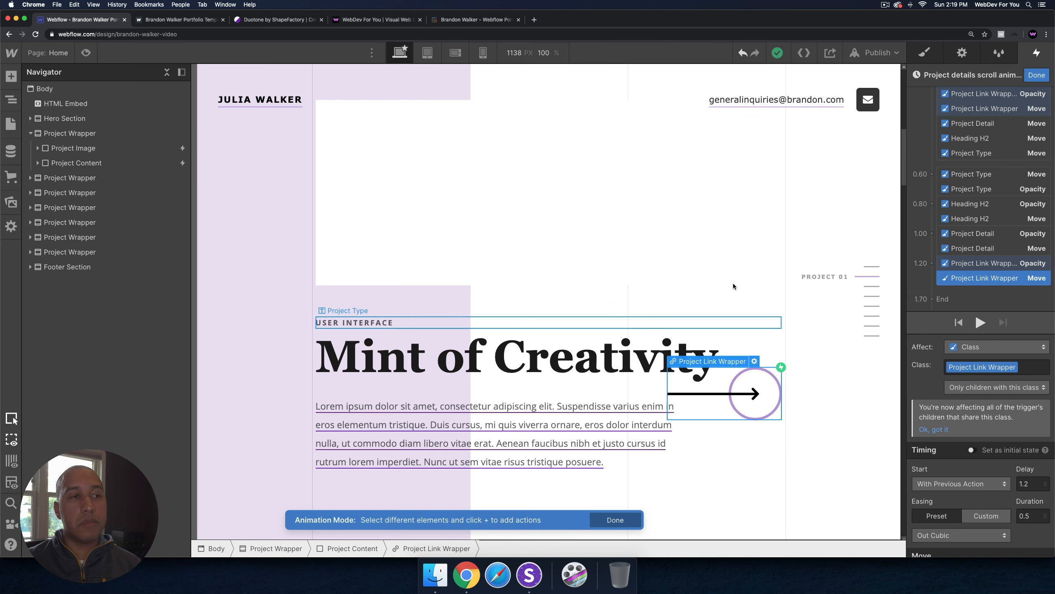
scroll(732, 283, down, 10)
scroll(727, 283, down, 3)
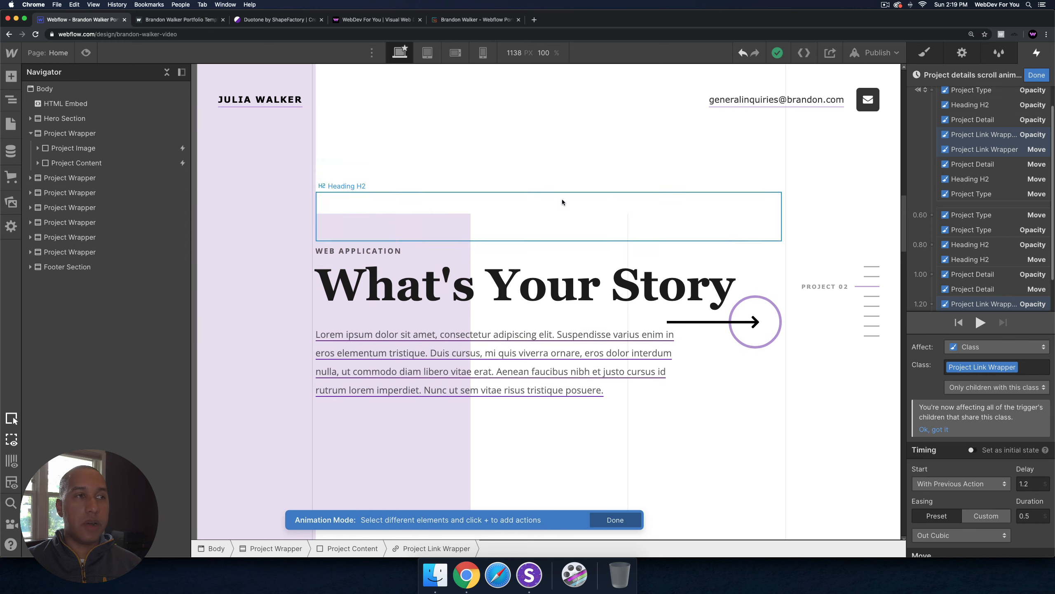
click(991, 229)
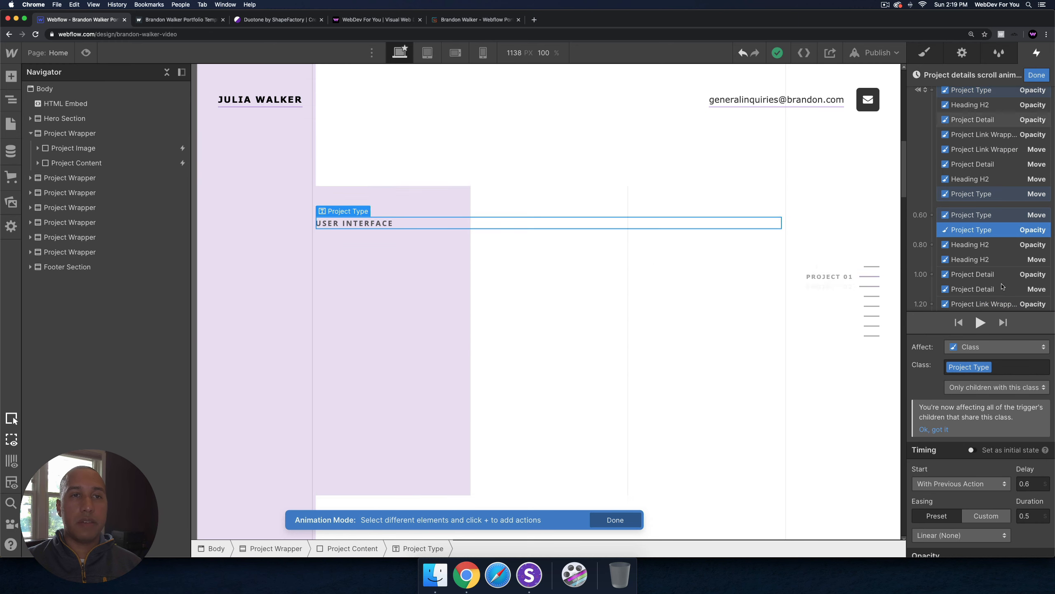
click(998, 289)
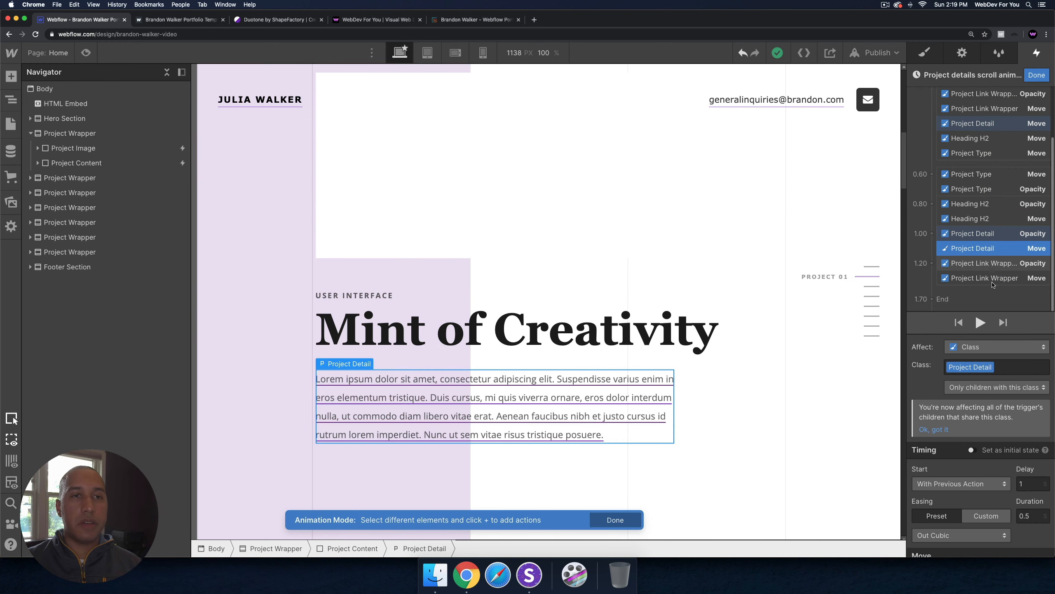
click(994, 282)
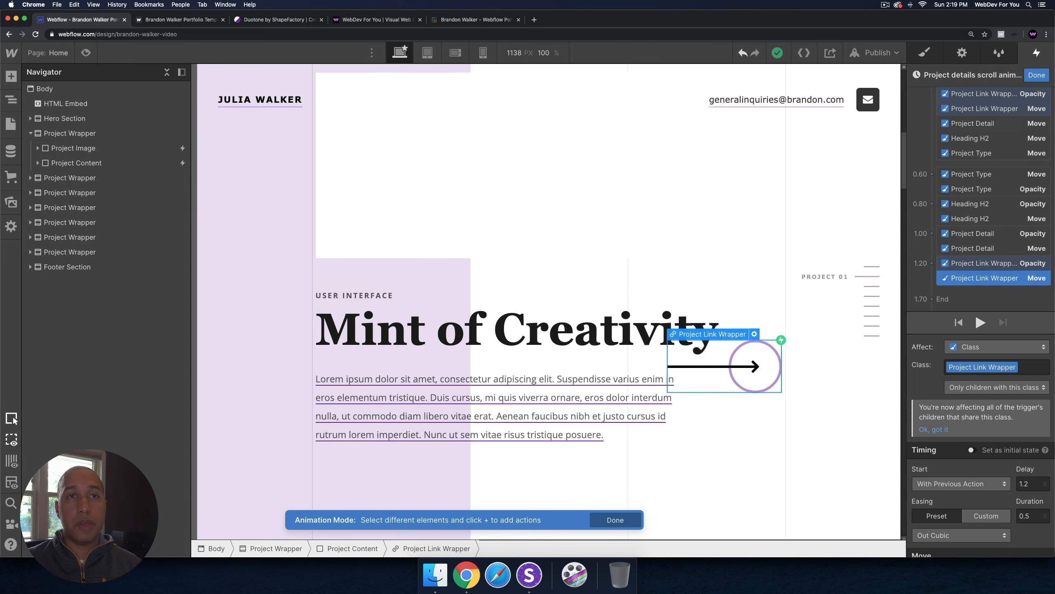
click(1037, 75)
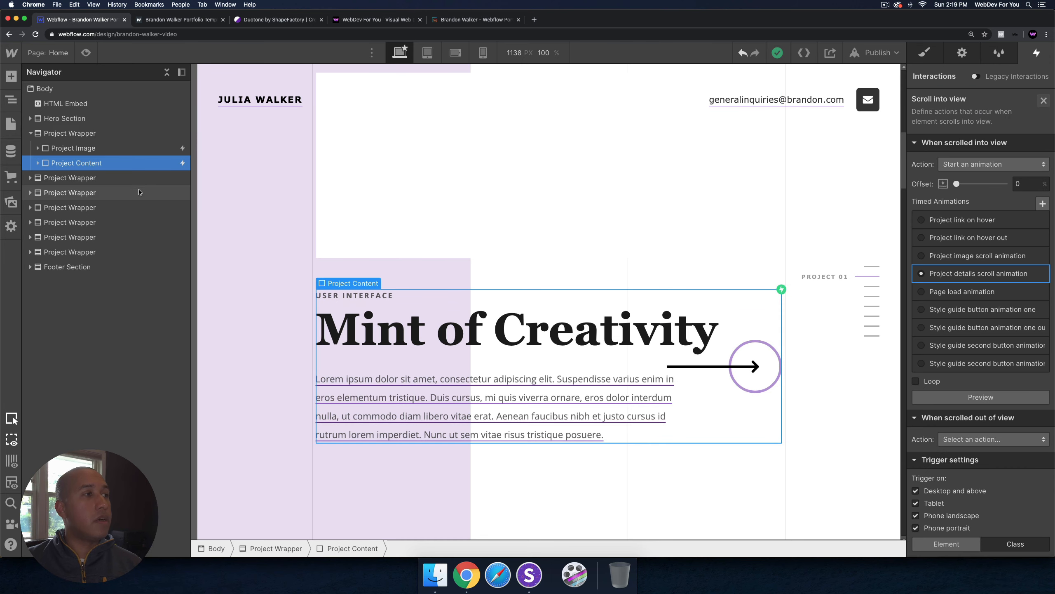
Step: Open the Project link on hover animation from the Mouse hover trigger on the first project's Project Link Wrapper
click(37, 164)
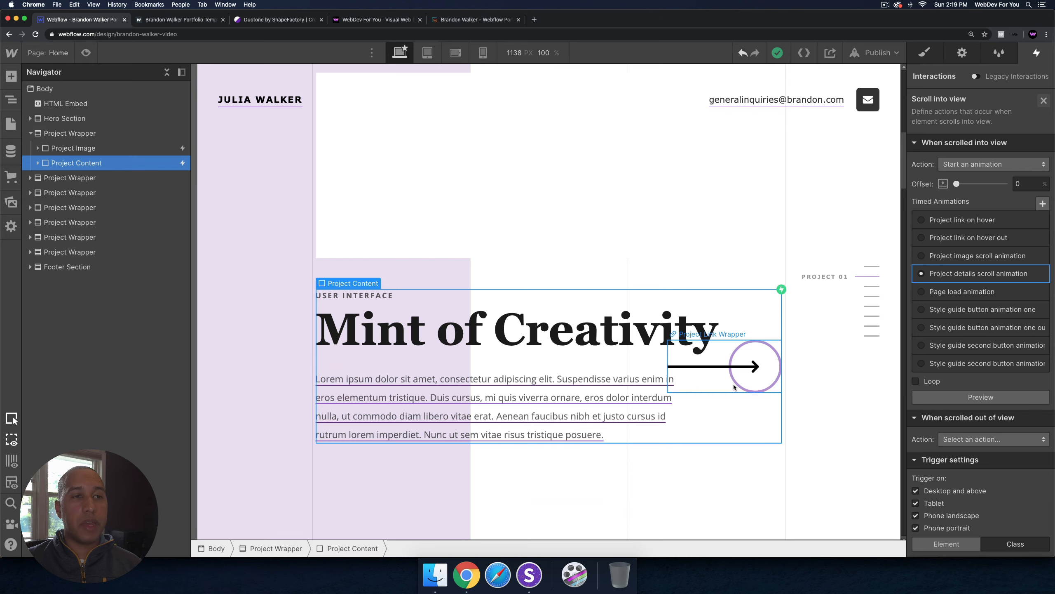
click(748, 387)
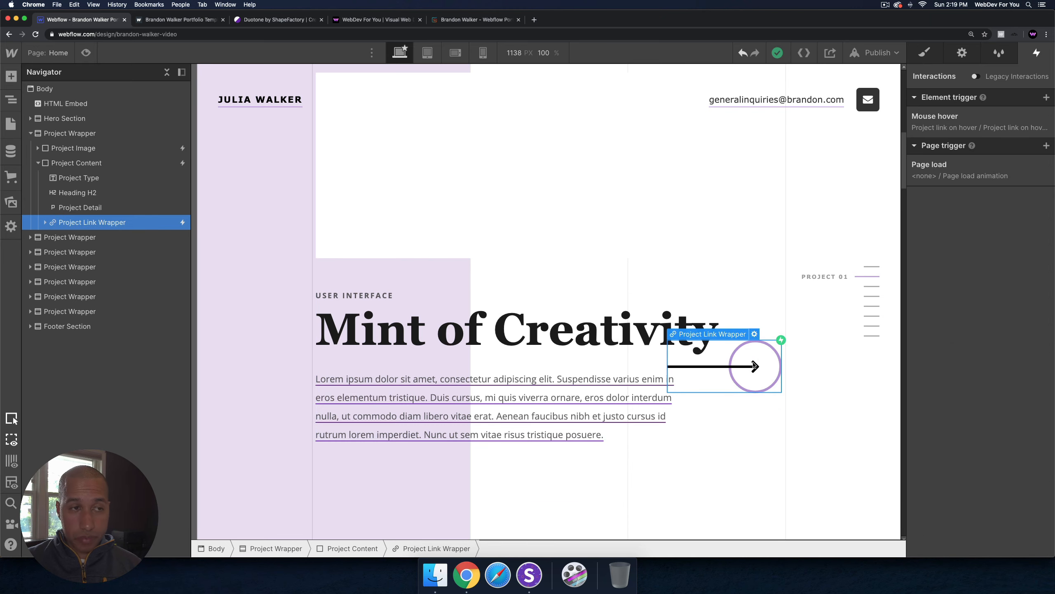
click(977, 120)
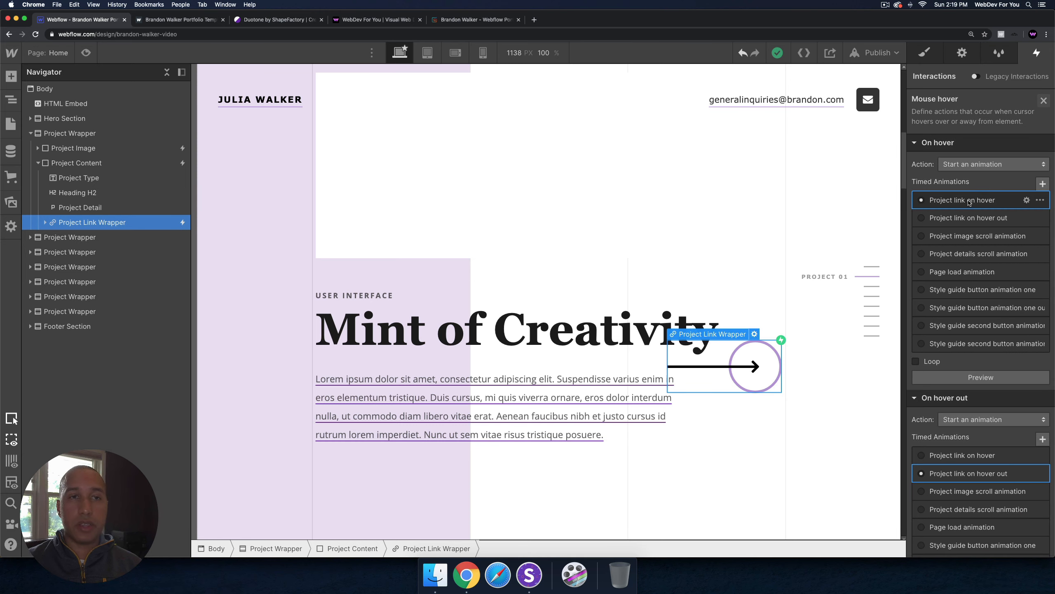
click(970, 201)
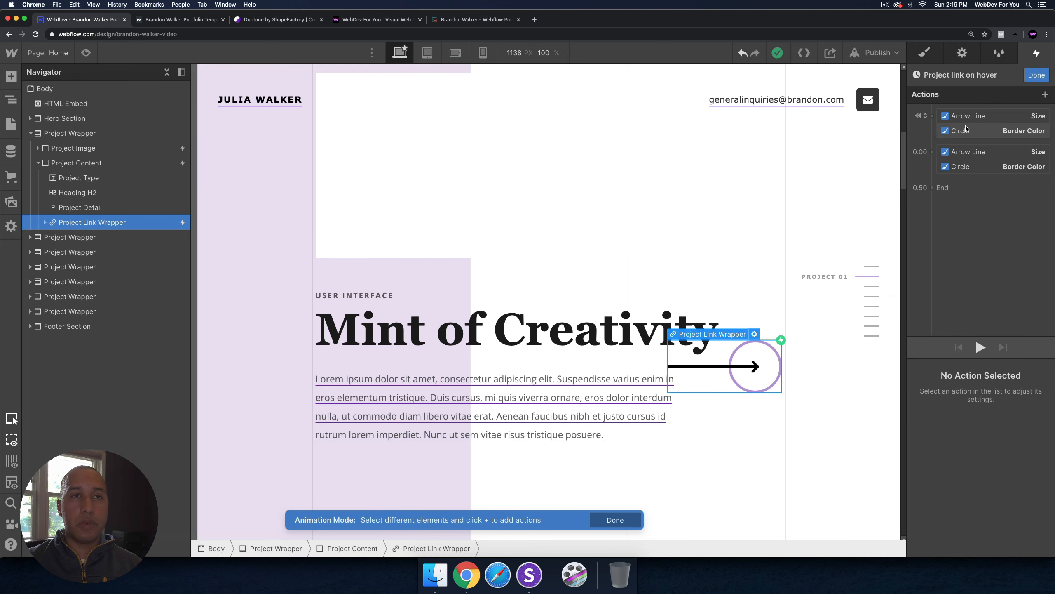
Step: Examine the Circle border color and Arrow Line size actions of the Project link on hover animation and close its timeline
click(964, 131)
click(972, 166)
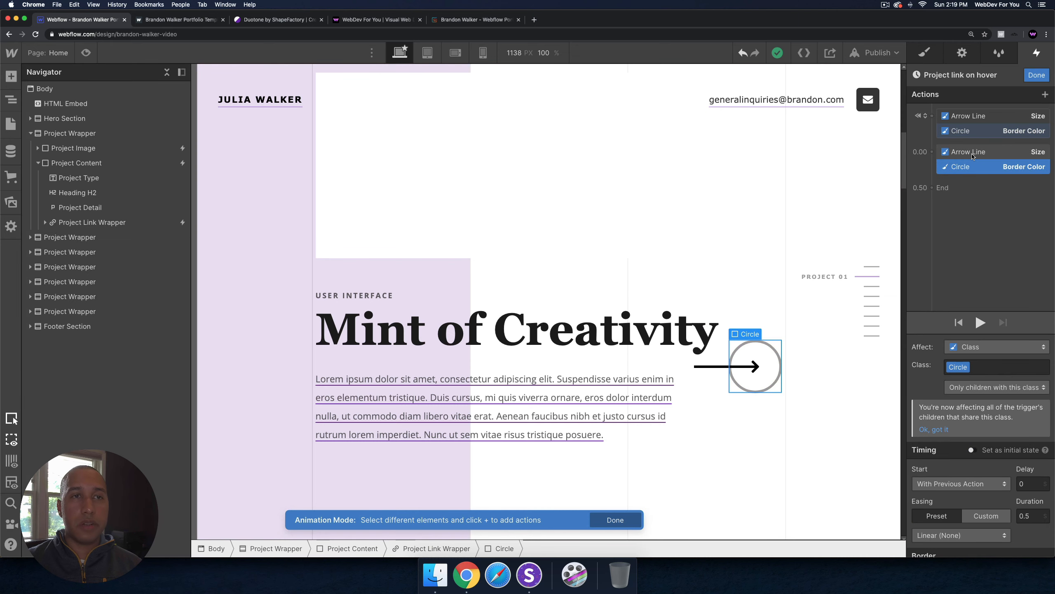
click(972, 156)
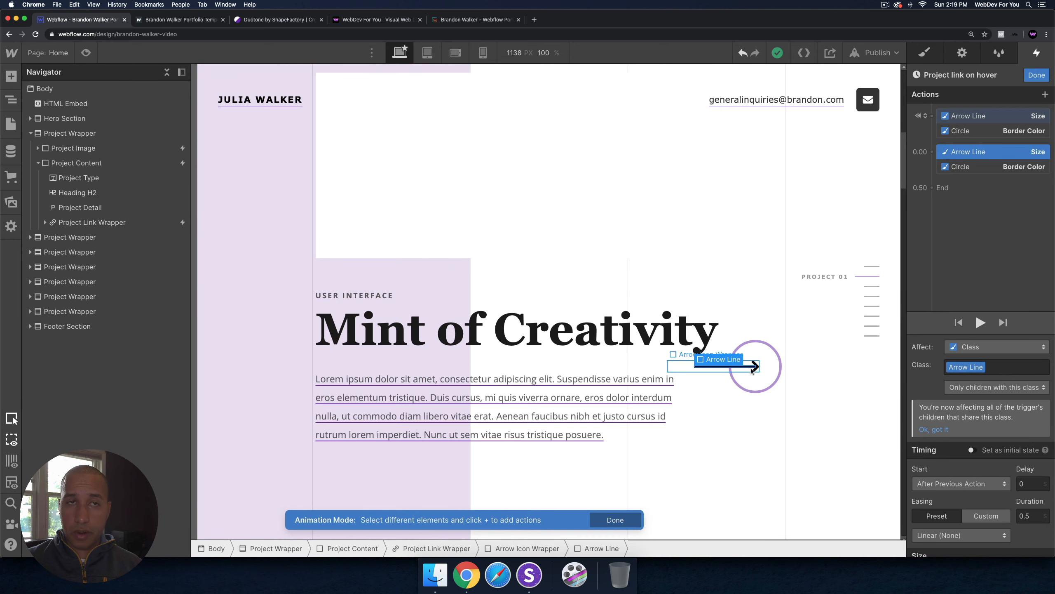
click(1037, 75)
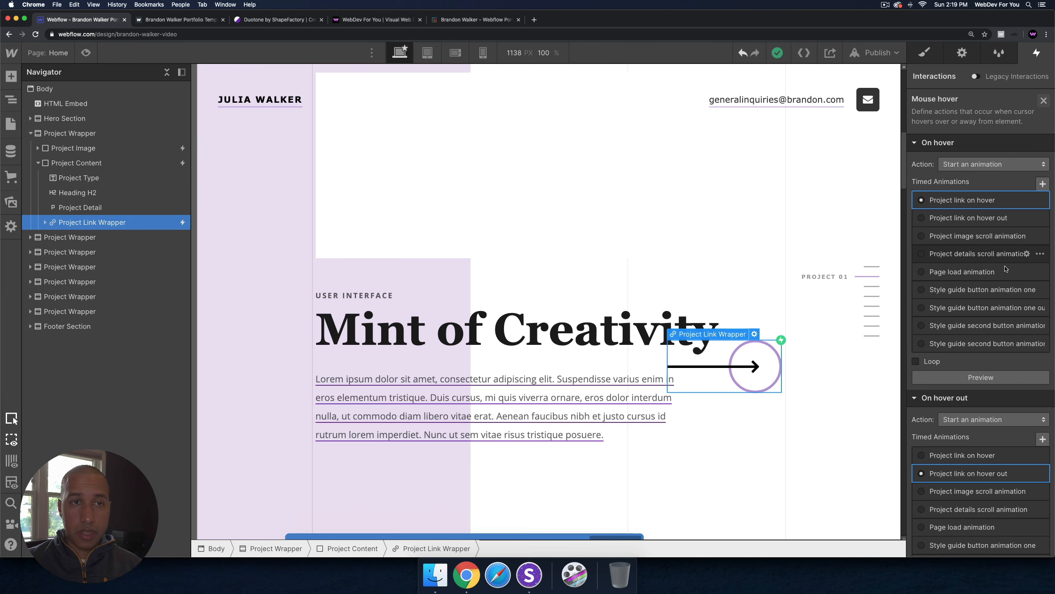
Step: Open the Project link on hover out animation, examine its Arrow Line size and Circle border color actions, and leave animation mode
scroll(1005, 268, down, 5)
click(1020, 264)
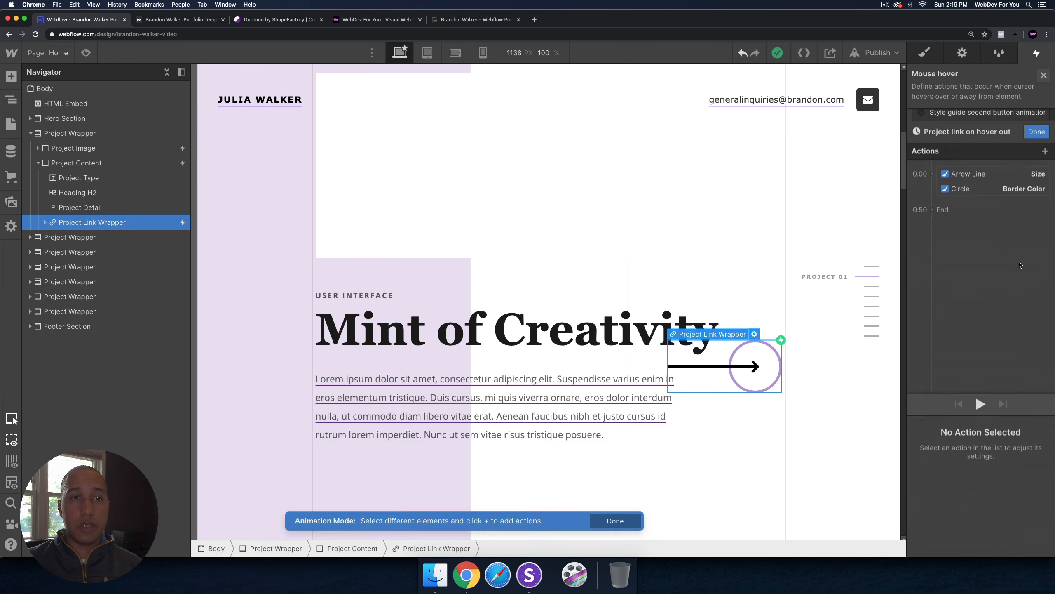
click(973, 118)
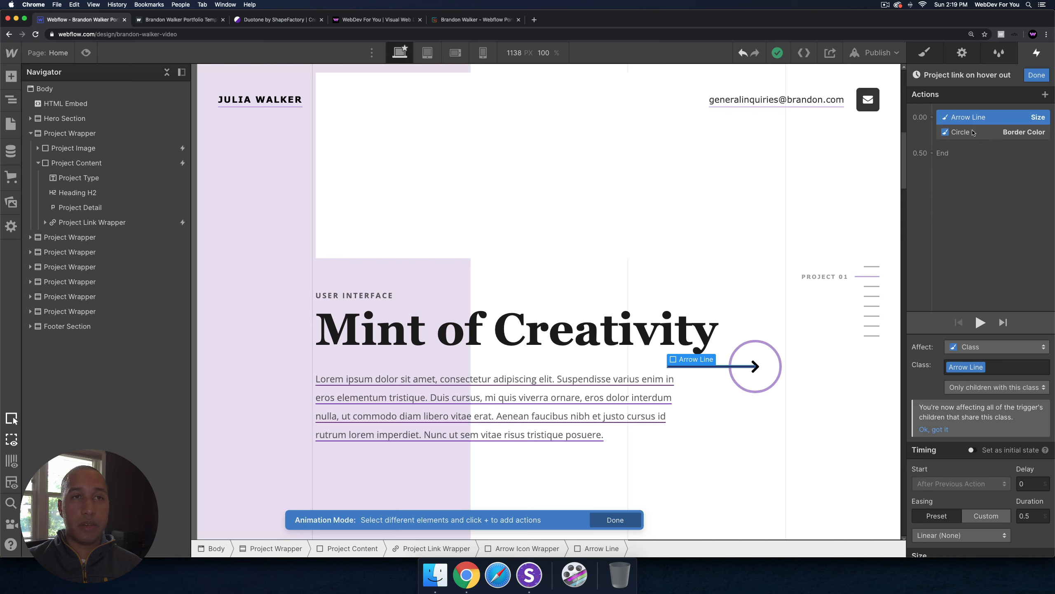
click(972, 132)
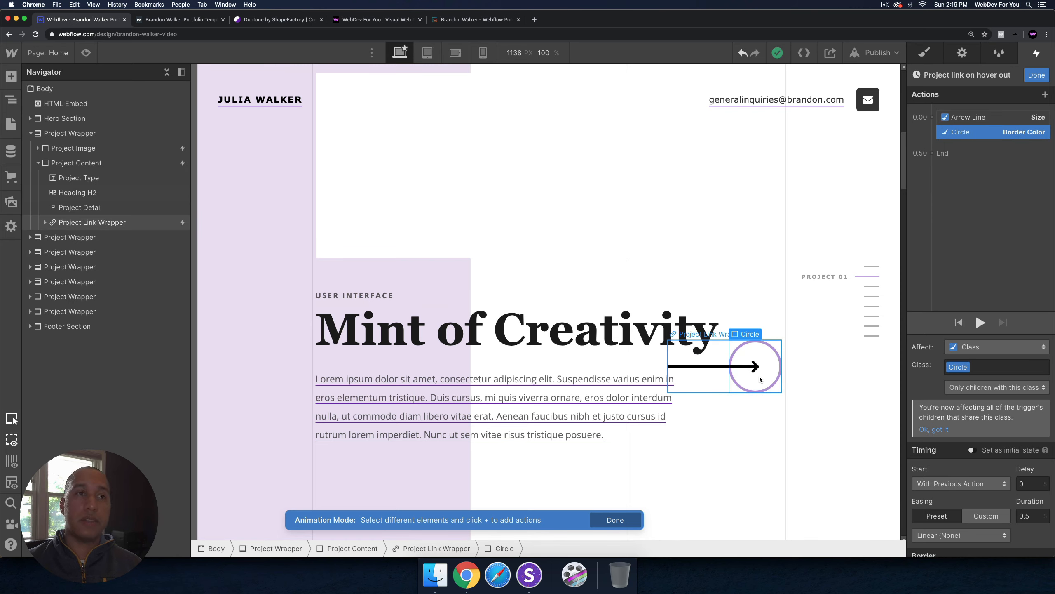
scroll(947, 519, down, 2)
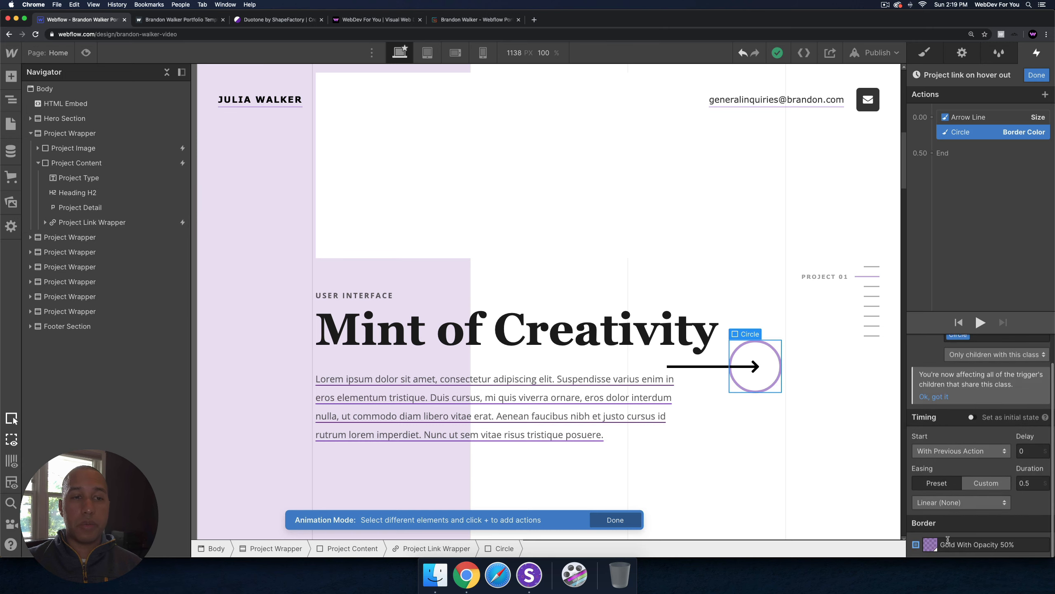
click(1037, 75)
Step: Expand the second project's Project Wrapper in the element tree to view its child elements
click(36, 240)
click(30, 238)
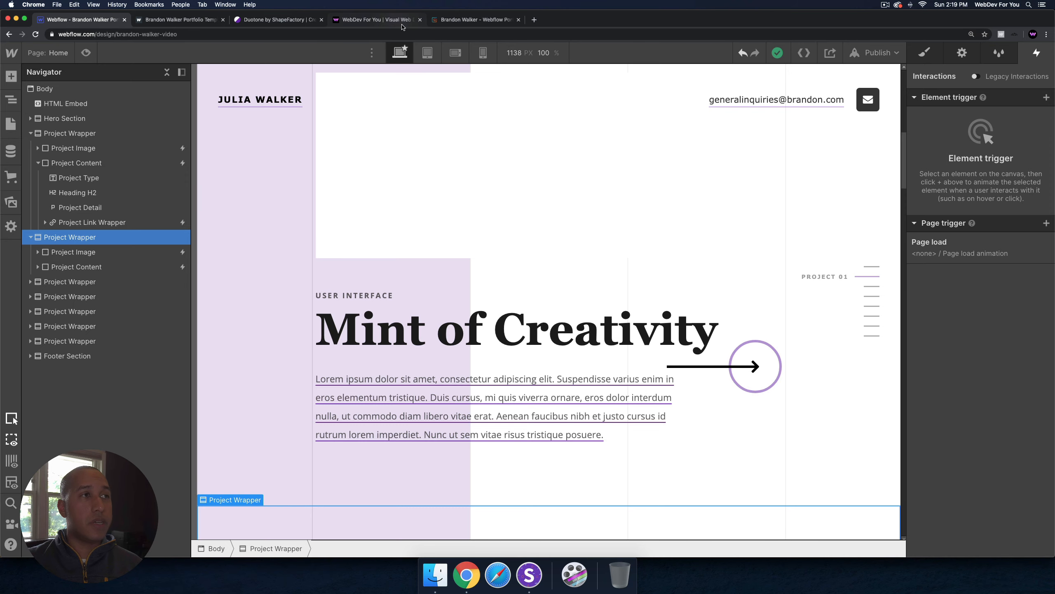
Step: Switch to the template's Gumroad page and read its feature, interaction and documentation sections
click(474, 19)
scroll(459, 266, down, 15)
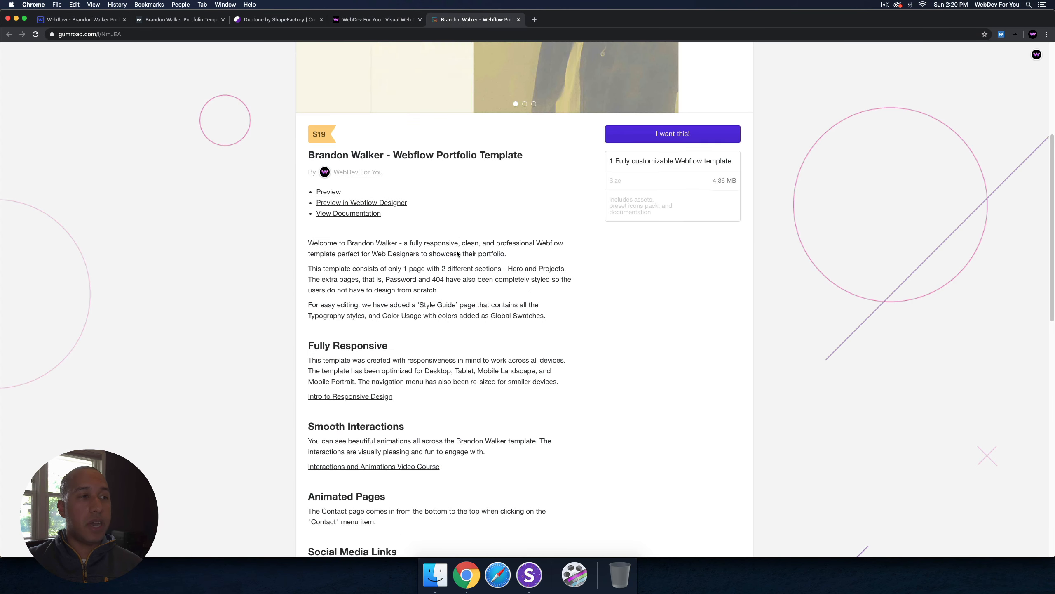
scroll(360, 360, down, 2)
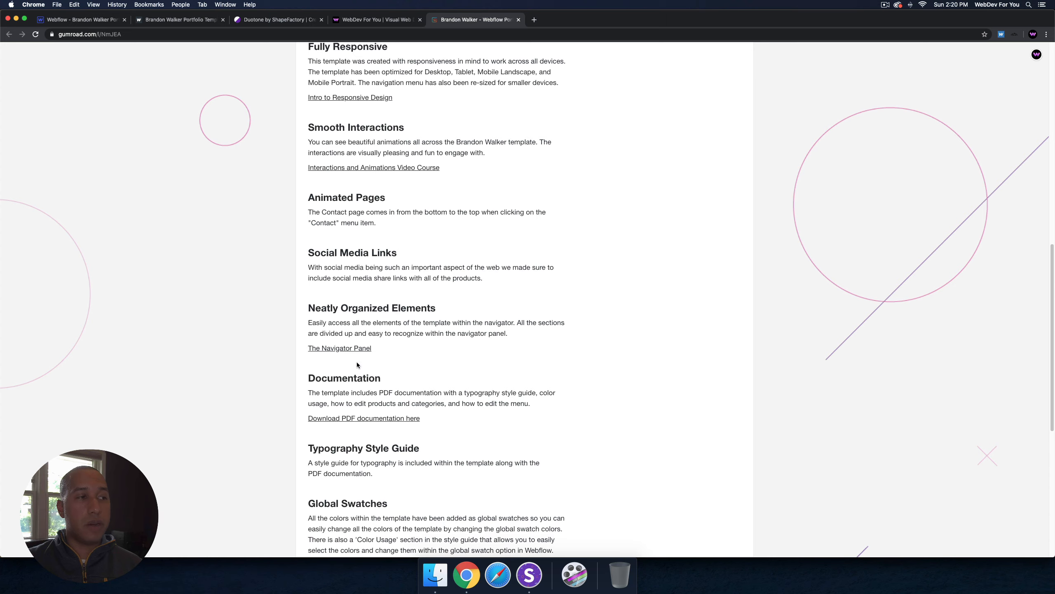
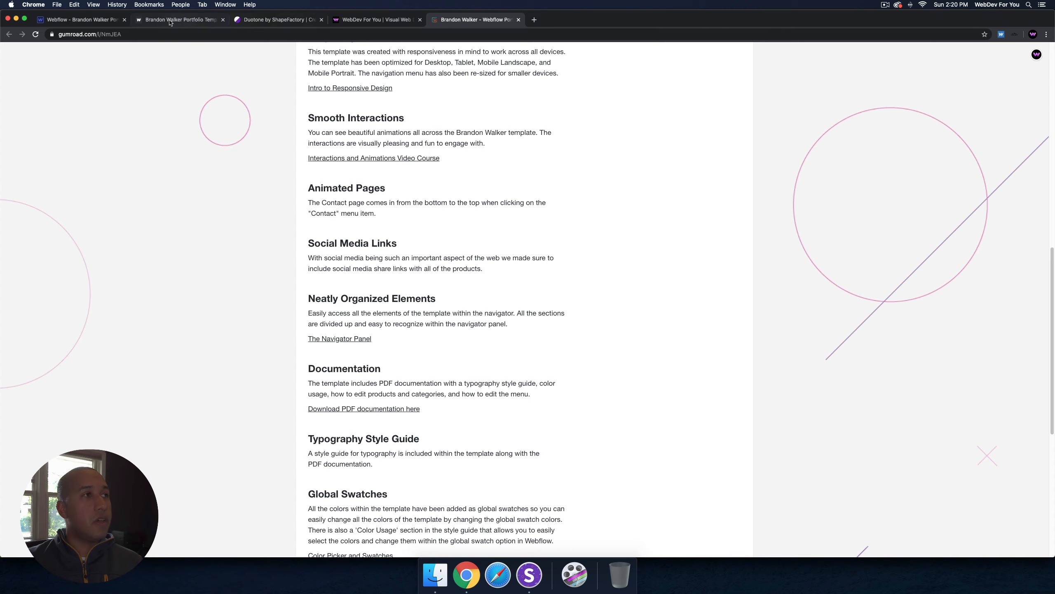
Step: Return to the Webflow Designer and review the hero section and the first project's Project Image and content
click(83, 21)
scroll(462, 327, up, 3)
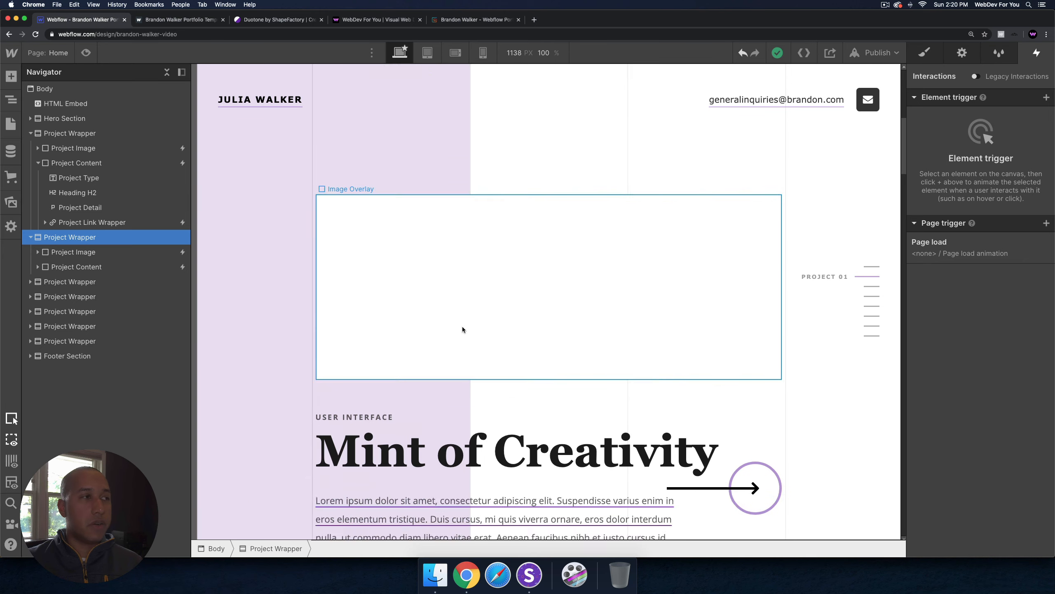
scroll(440, 250, down, 5)
scroll(422, 170, up, 6)
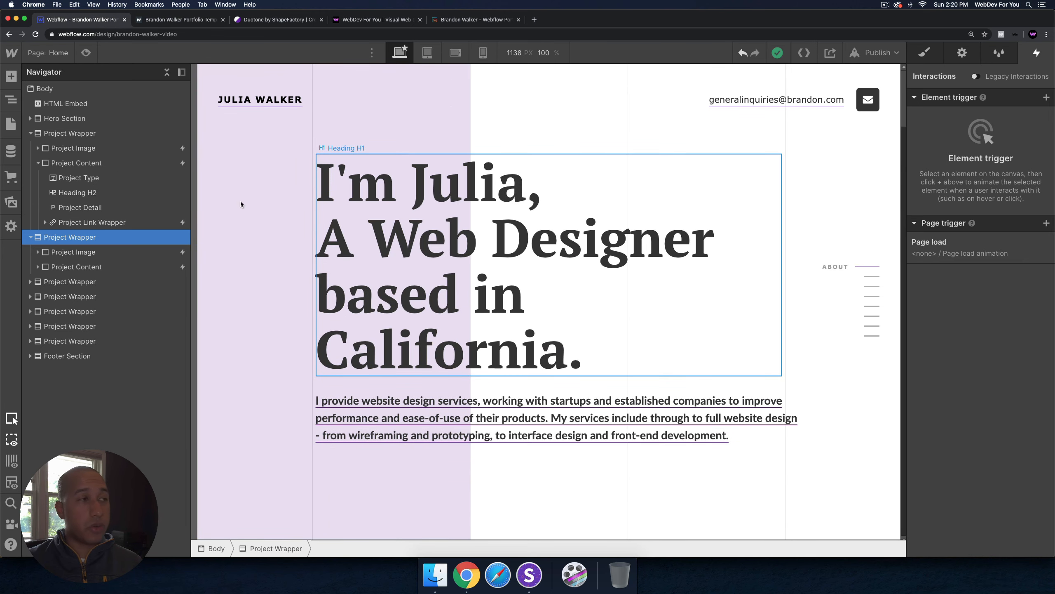
click(83, 148)
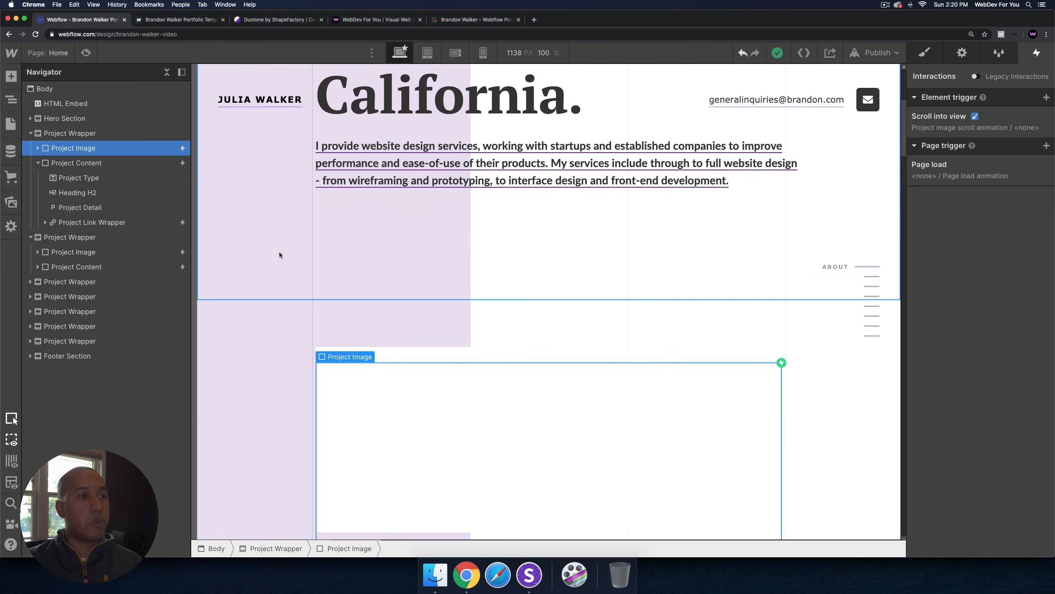
scroll(557, 339, down, 2)
scroll(536, 341, down, 5)
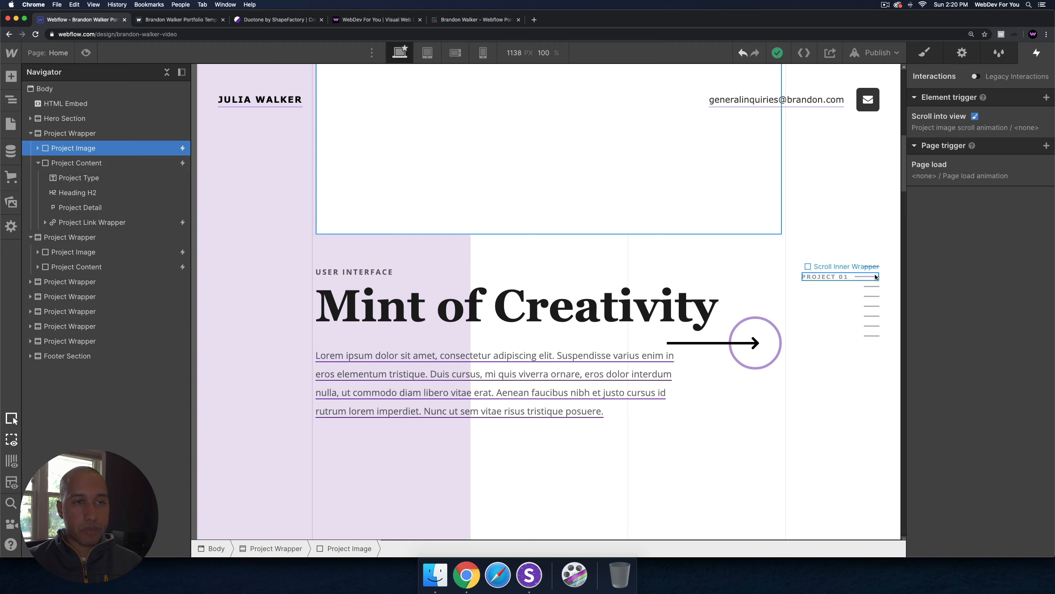
Step: Inspect the style settings of the Scroll Indicator line beside the Project 01 label
click(859, 280)
click(838, 278)
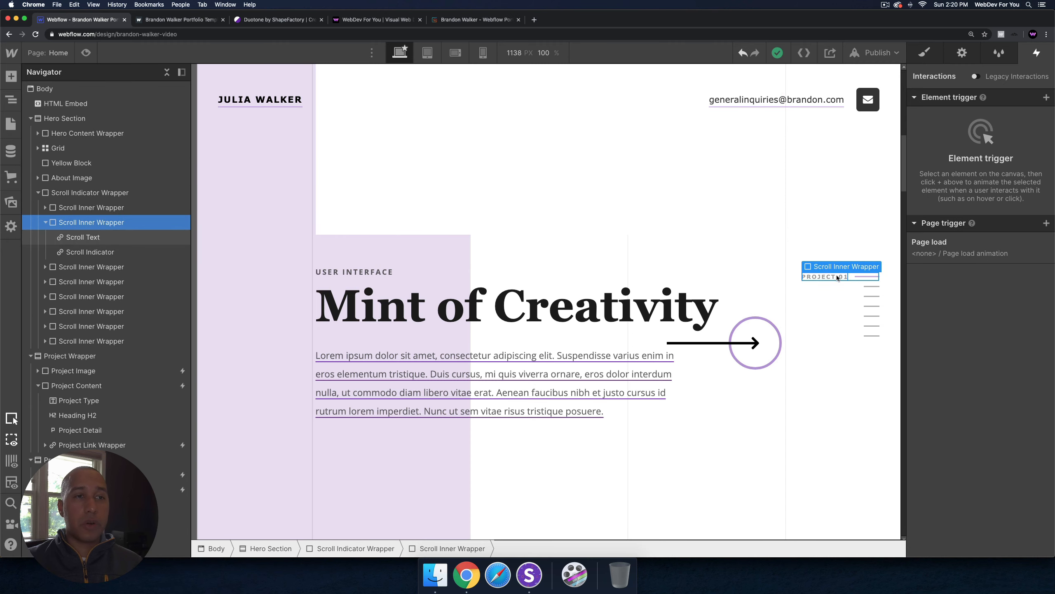
mouse_move(848, 279)
mouse_down()
mouse_move(870, 281)
mouse_move(863, 277)
mouse_up()
click(863, 278)
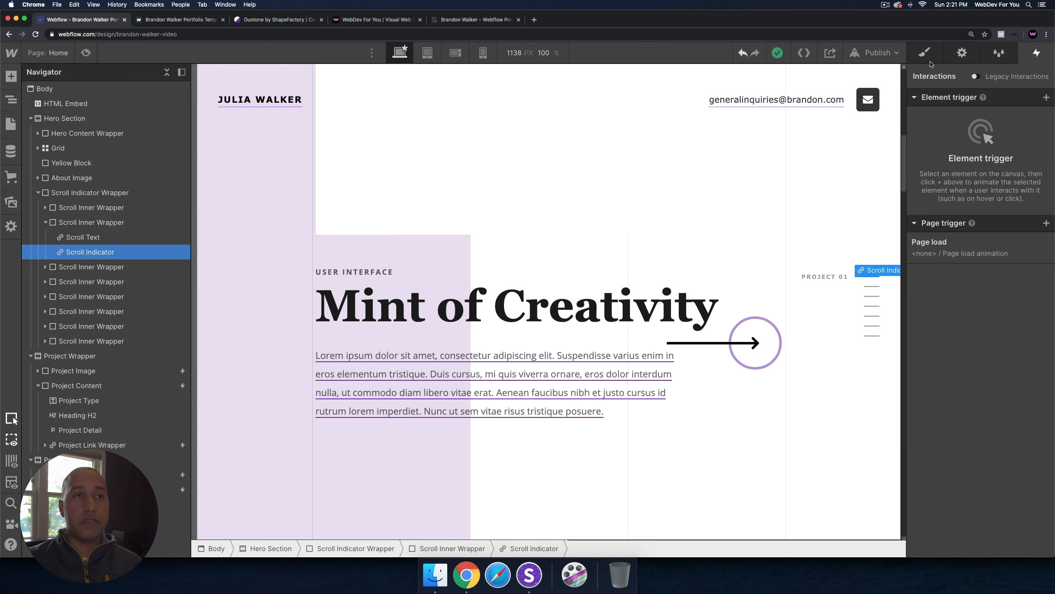
key(s)
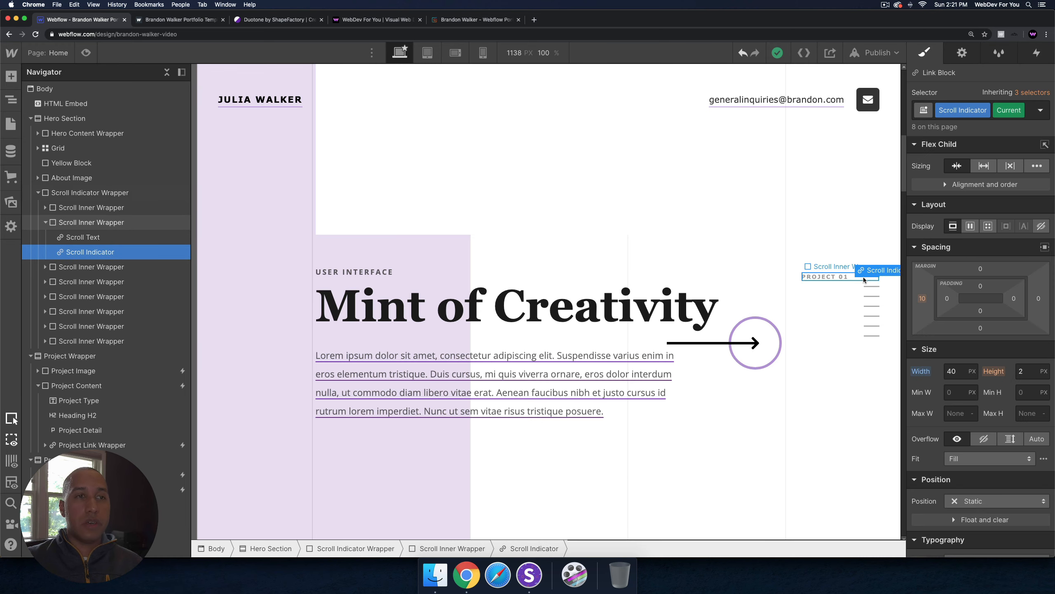
Step: Inspect the style settings of the Project 01 Scroll Inner Wrapper and its Scroll Text link
click(839, 277)
click(836, 277)
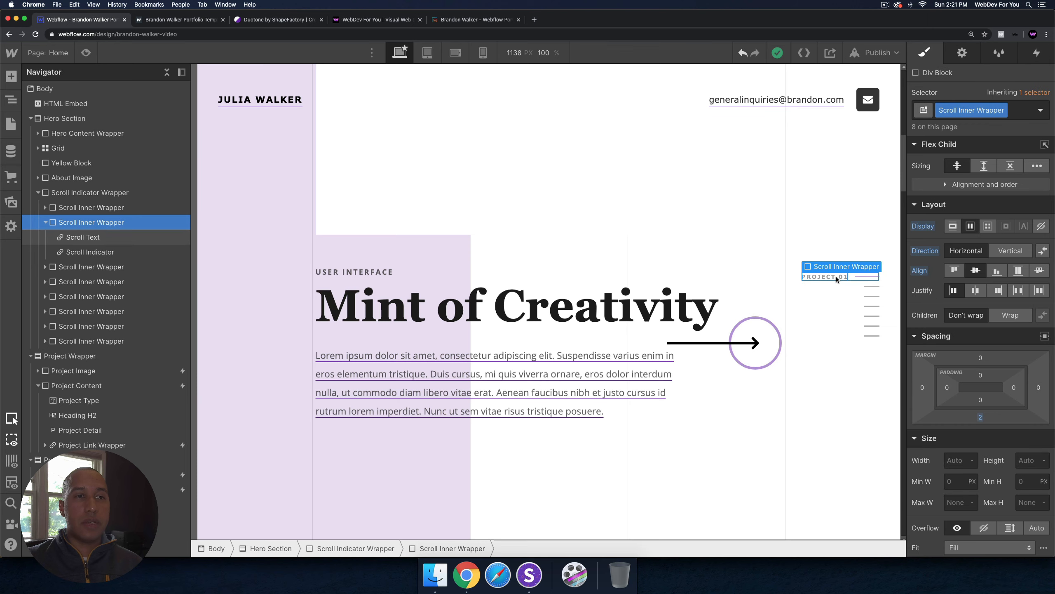
click(869, 266)
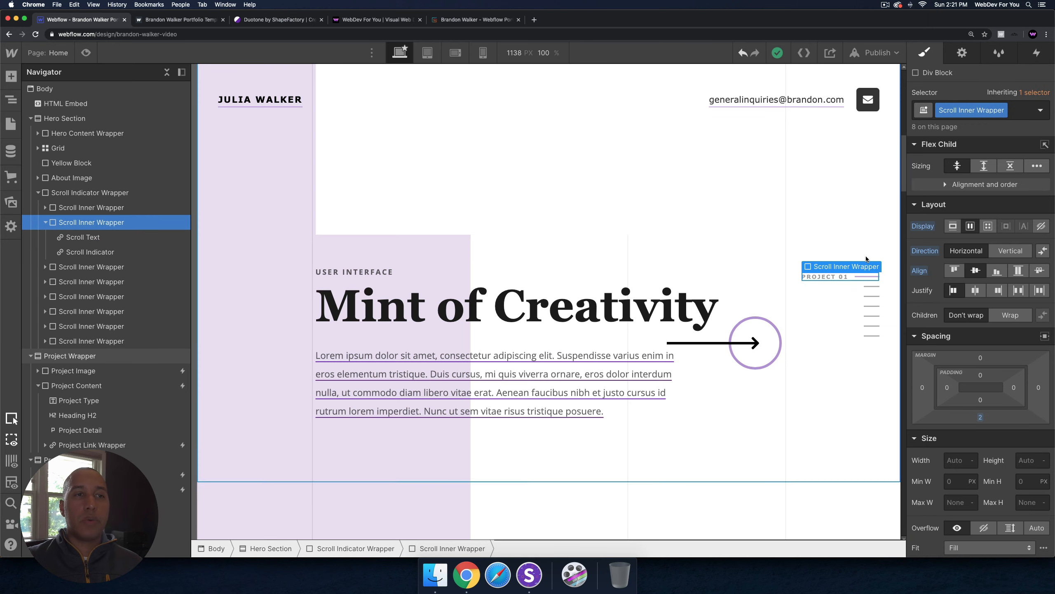
click(836, 277)
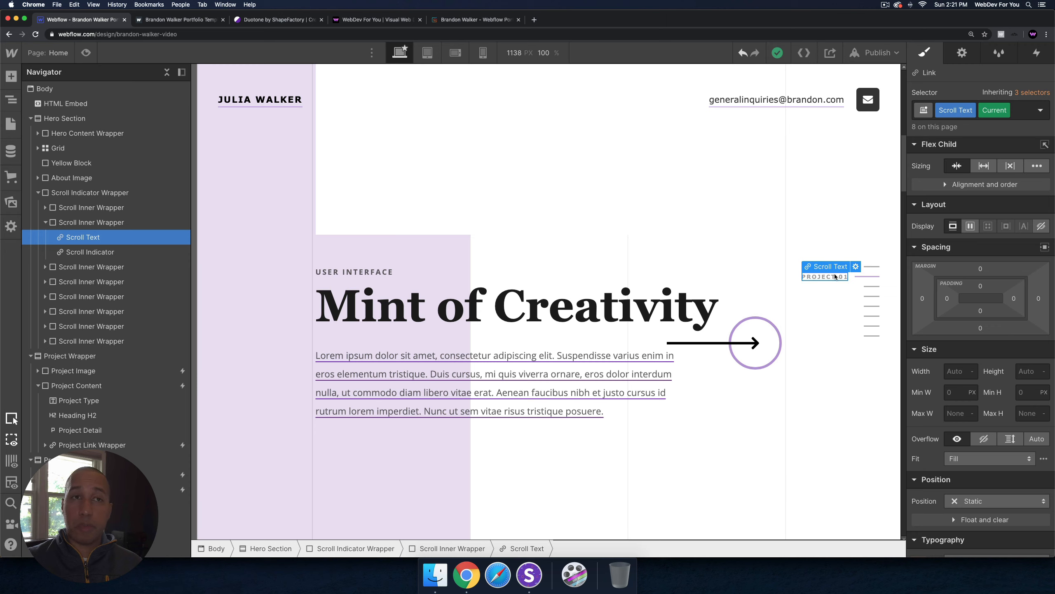
Step: Compare the effects and Current class of the Project 01 Scroll Text with the next project's Scroll Text
double_click(829, 278)
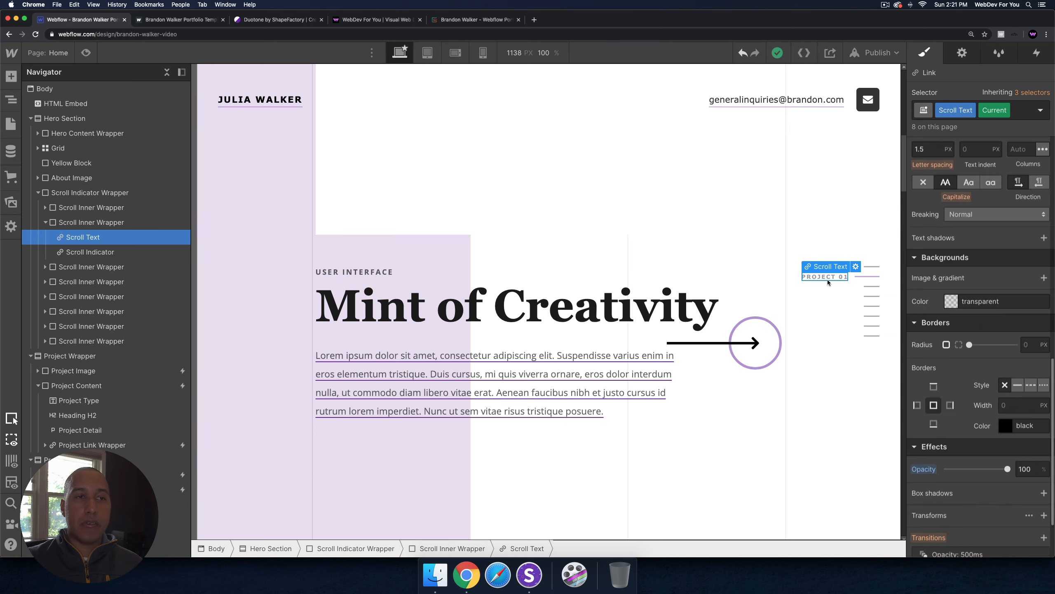
scroll(980, 315, down, 3)
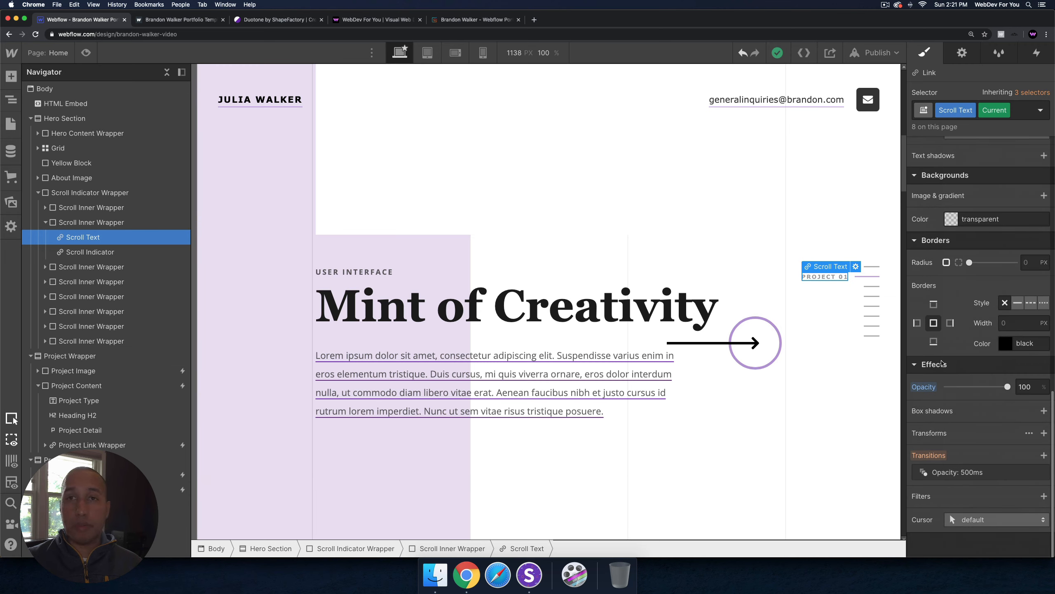
drag(827, 277, 826, 287)
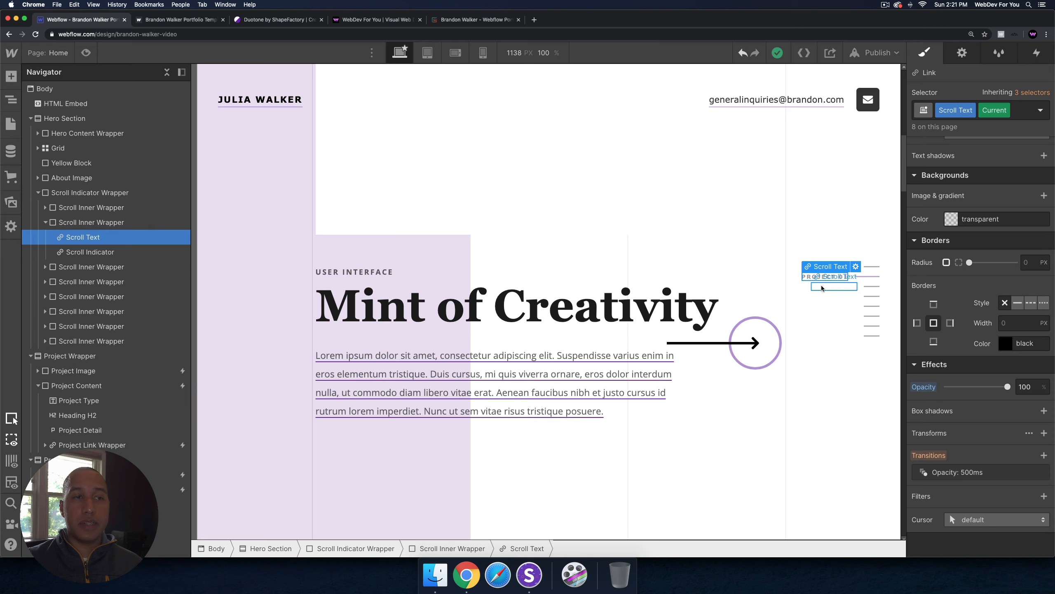
click(822, 288)
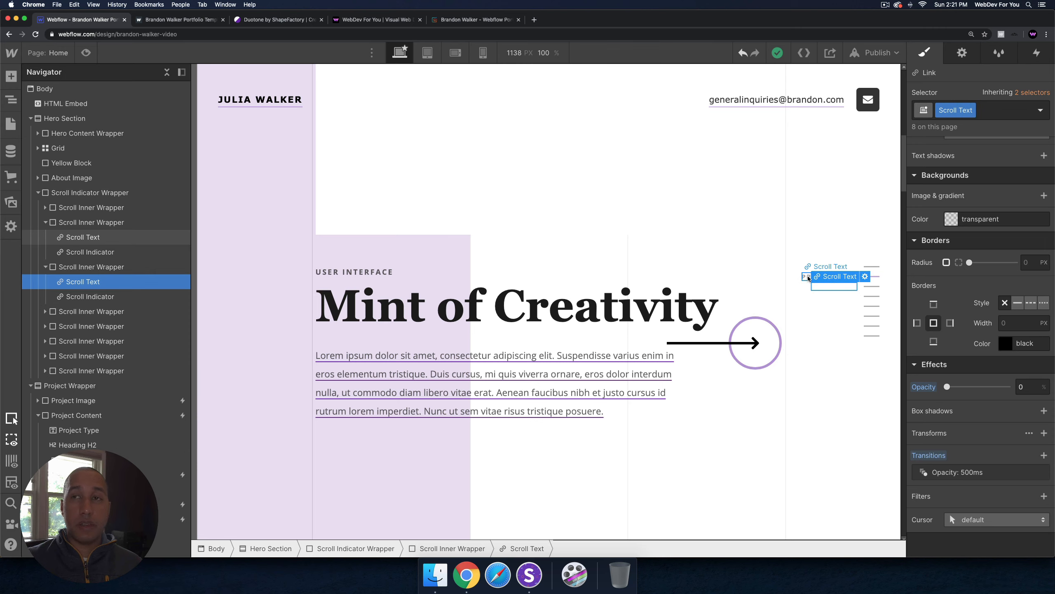
click(808, 278)
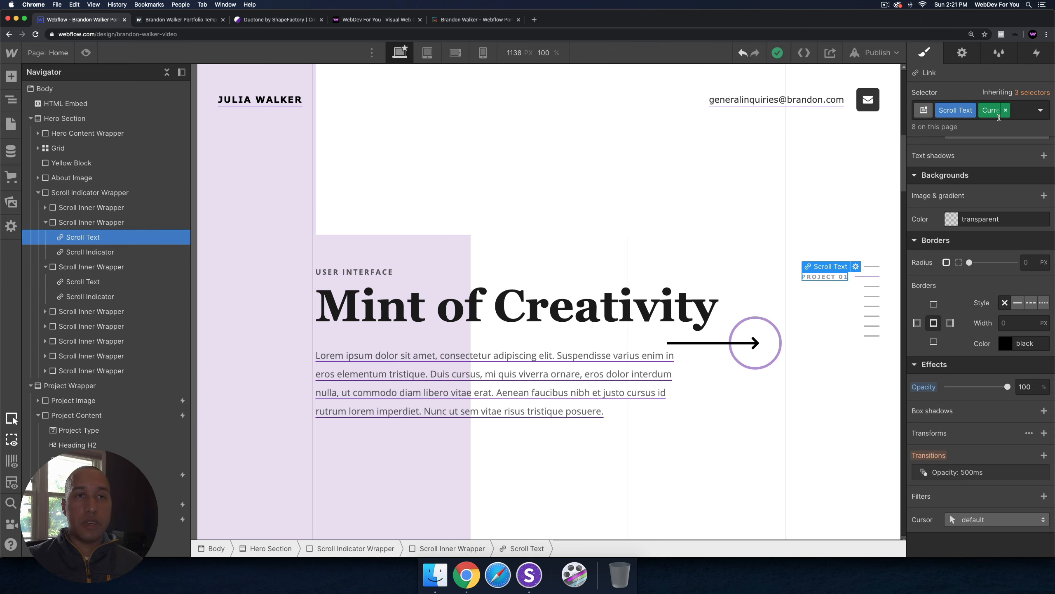
drag(826, 277, 829, 279)
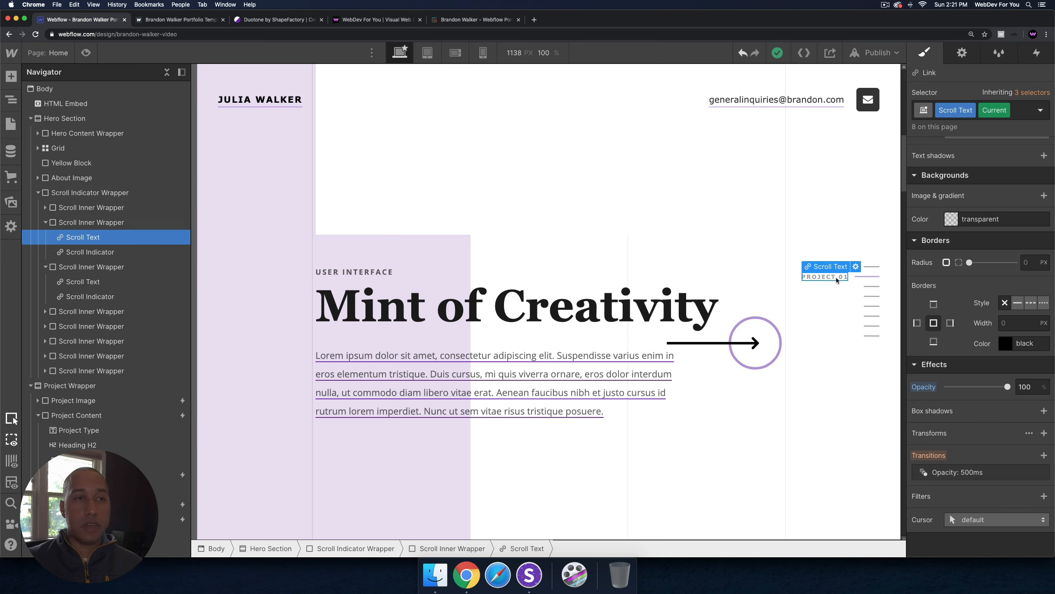
Step: Inspect the size and background colour of the Scroll Indicator line with the Current class beside Project 01
click(870, 280)
click(869, 278)
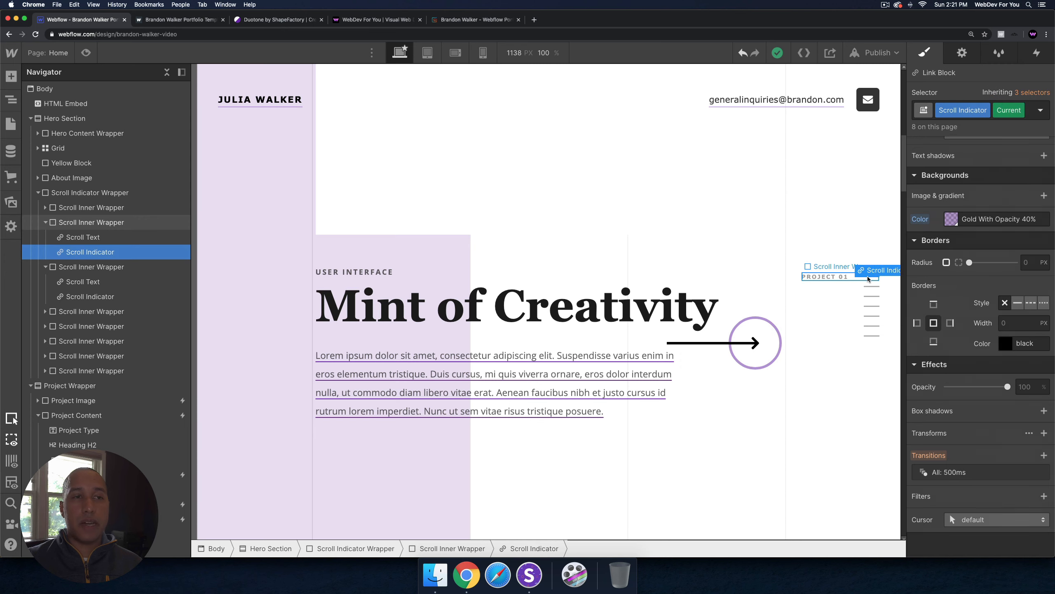
click(869, 279)
click(869, 278)
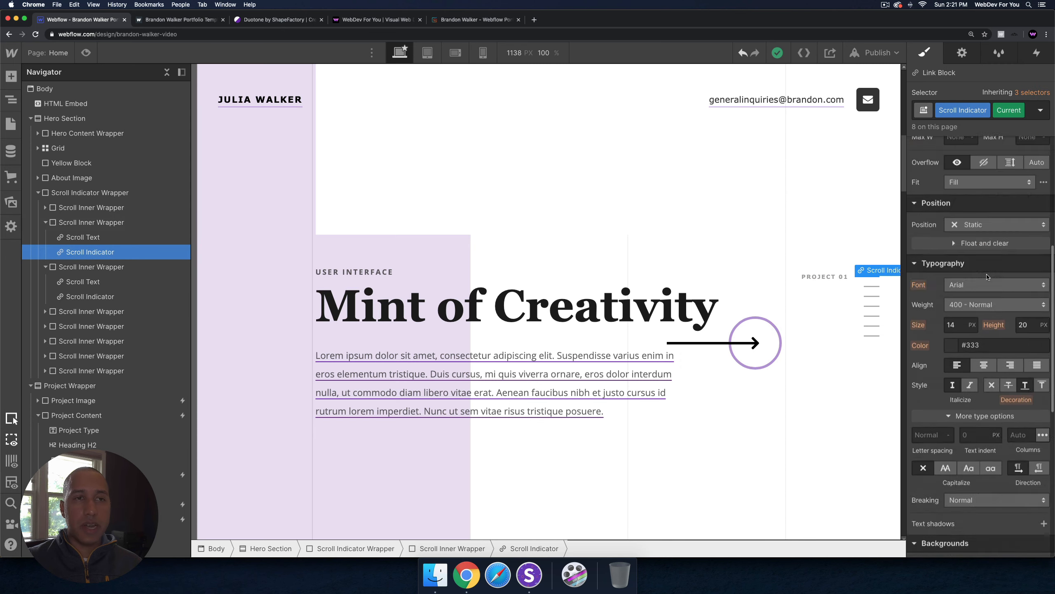
scroll(985, 270, up, 5)
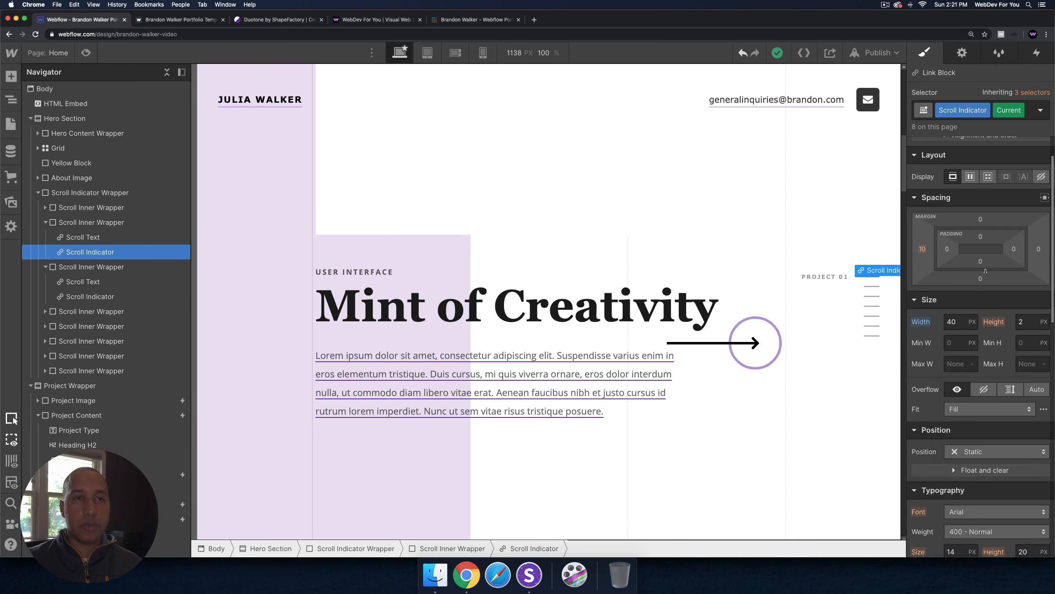
click(873, 287)
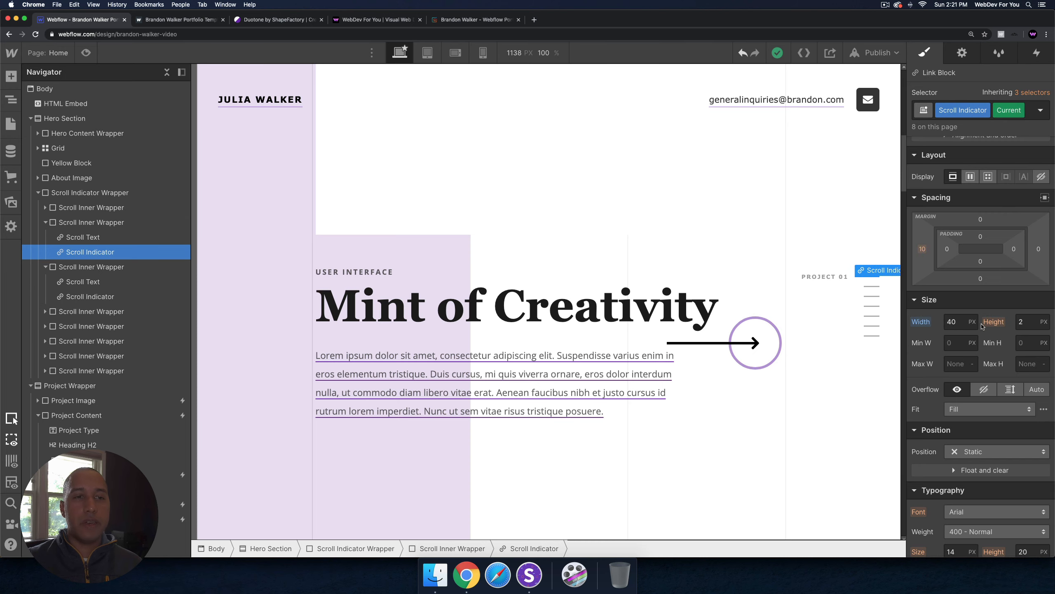
scroll(982, 327, down, 10)
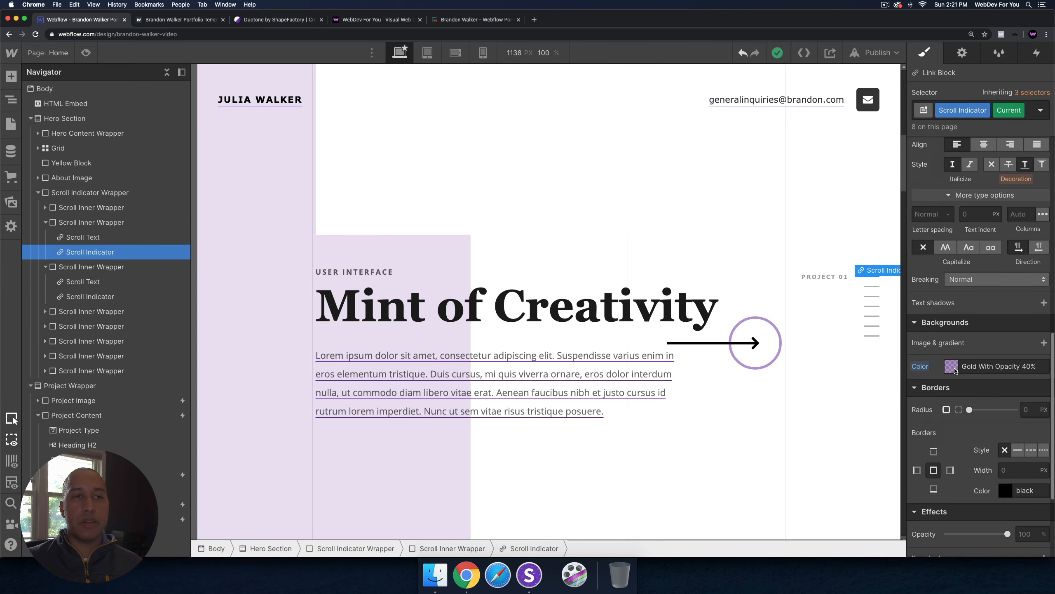
Step: Preview the Home page, test the scroll indicators for Project 03 and Project 07, and return to the Designer
click(86, 53)
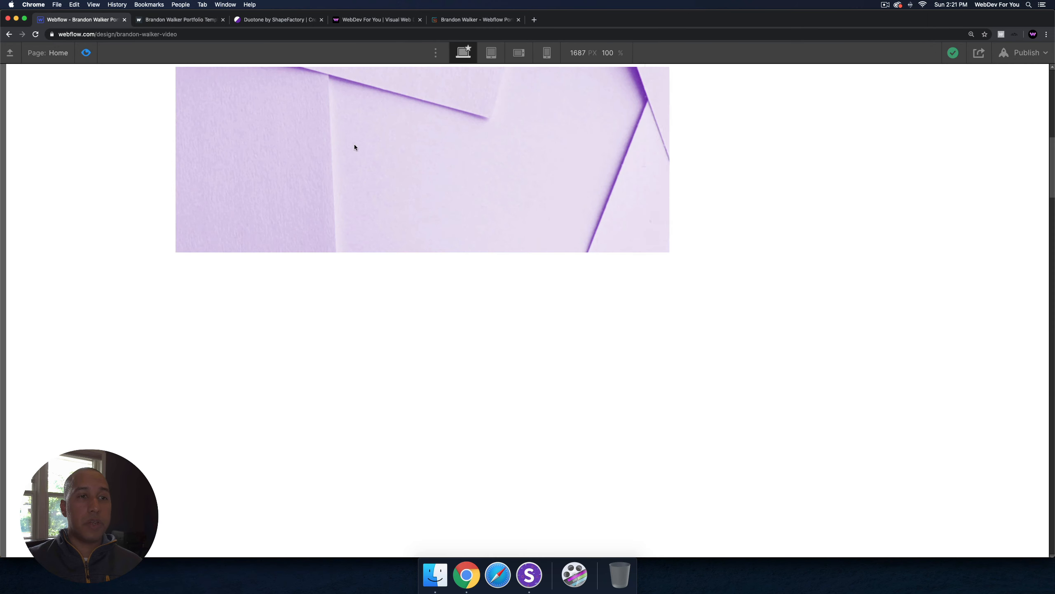
scroll(929, 315, down, 3)
scroll(925, 306, down, 3)
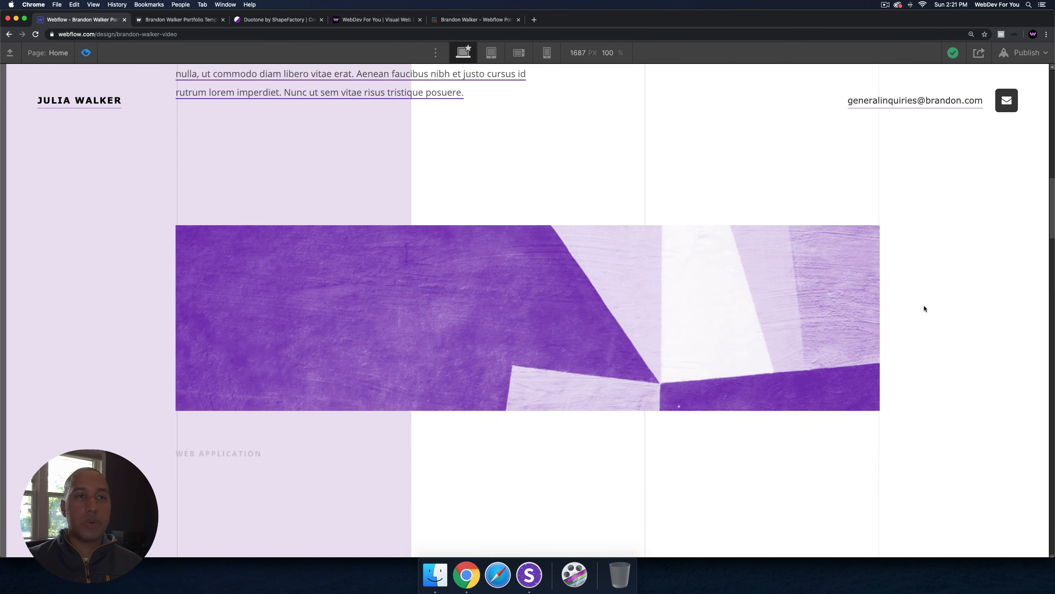
scroll(923, 305, up, 12)
click(1011, 307)
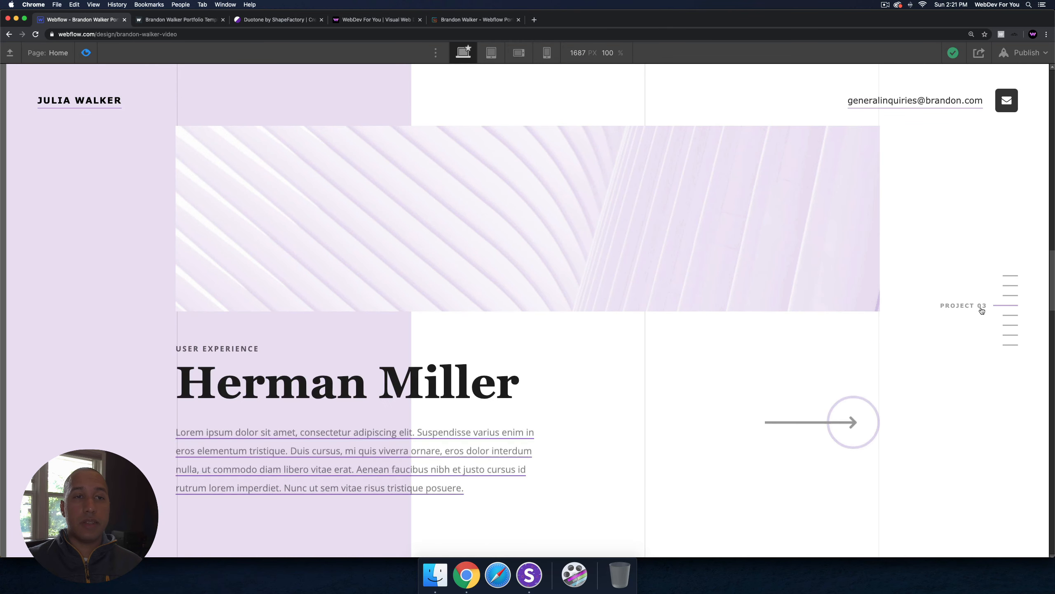
click(1007, 345)
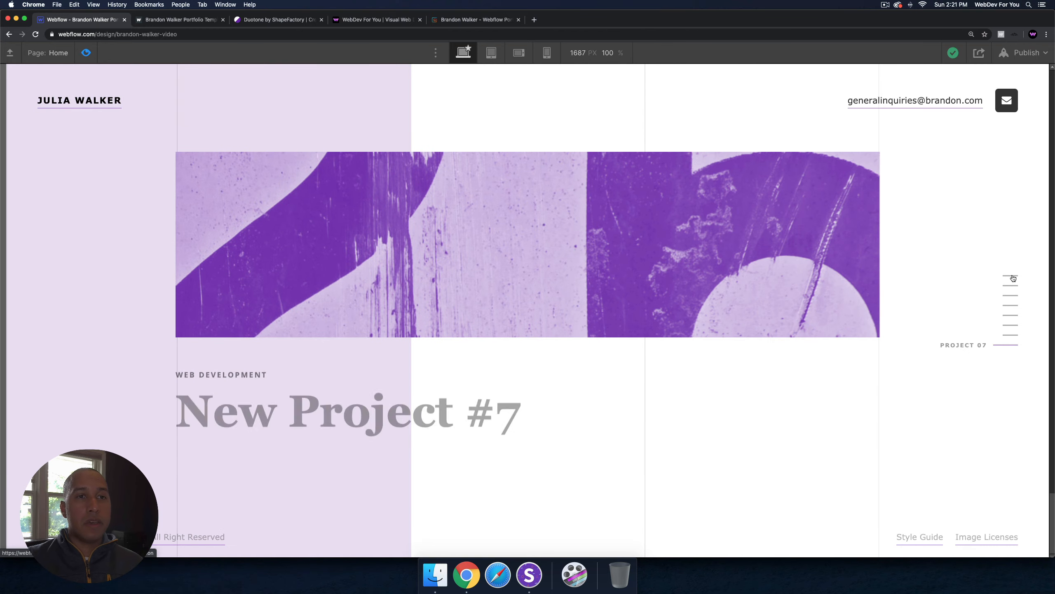
scroll(434, 134, up, 1)
scroll(434, 134, up, 10)
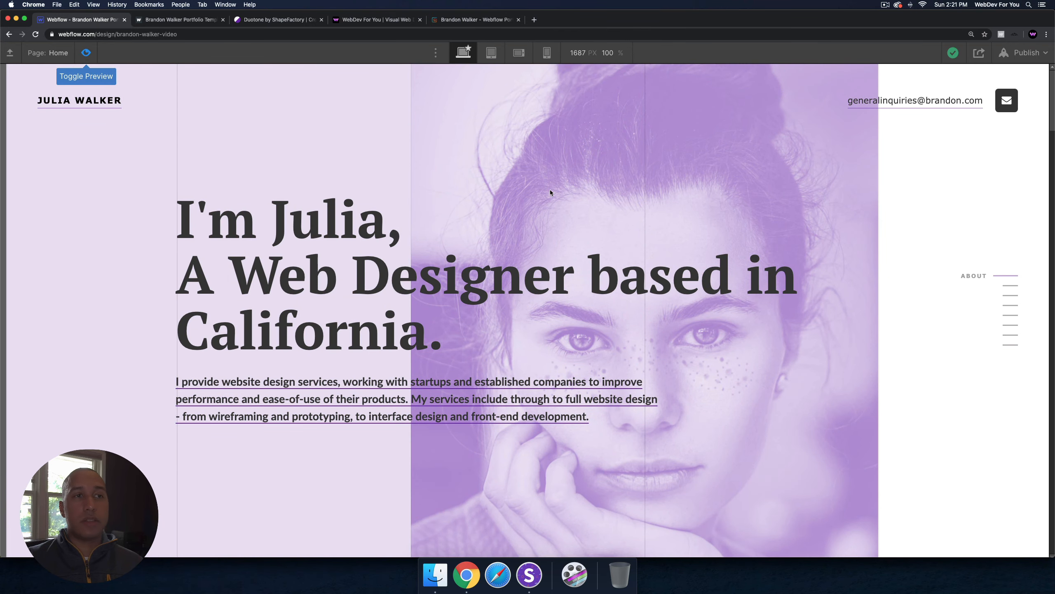
key(super+shift+p)
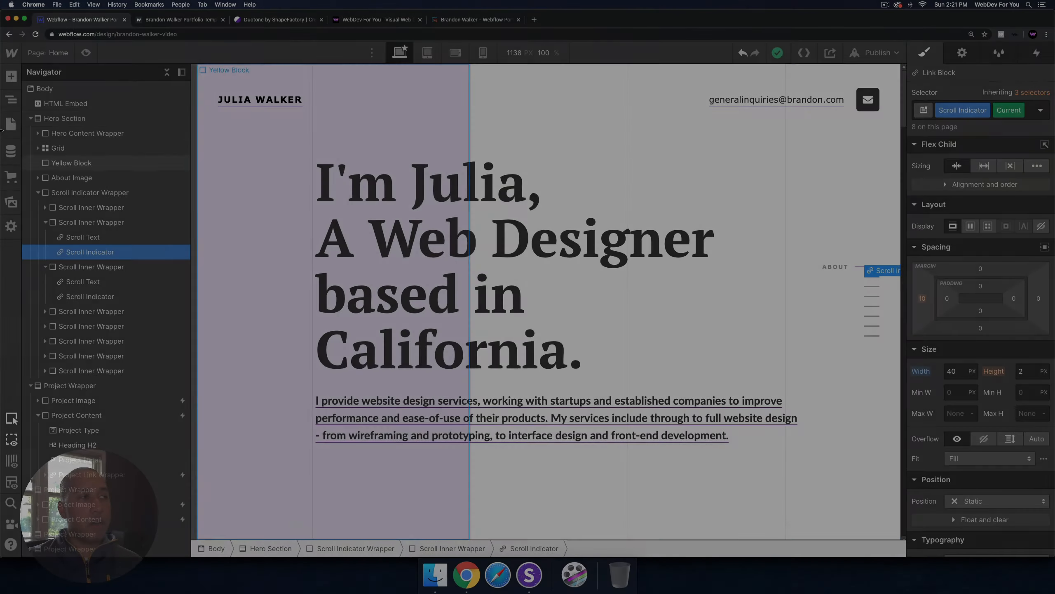
Step: Open the Style Guide page and look through its sections
click(11, 125)
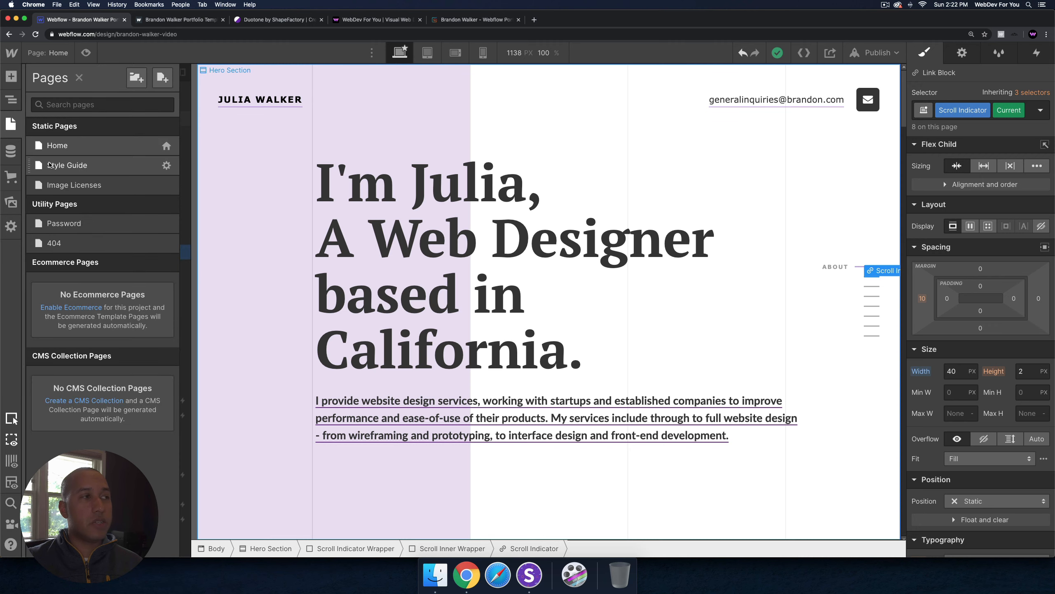
click(66, 165)
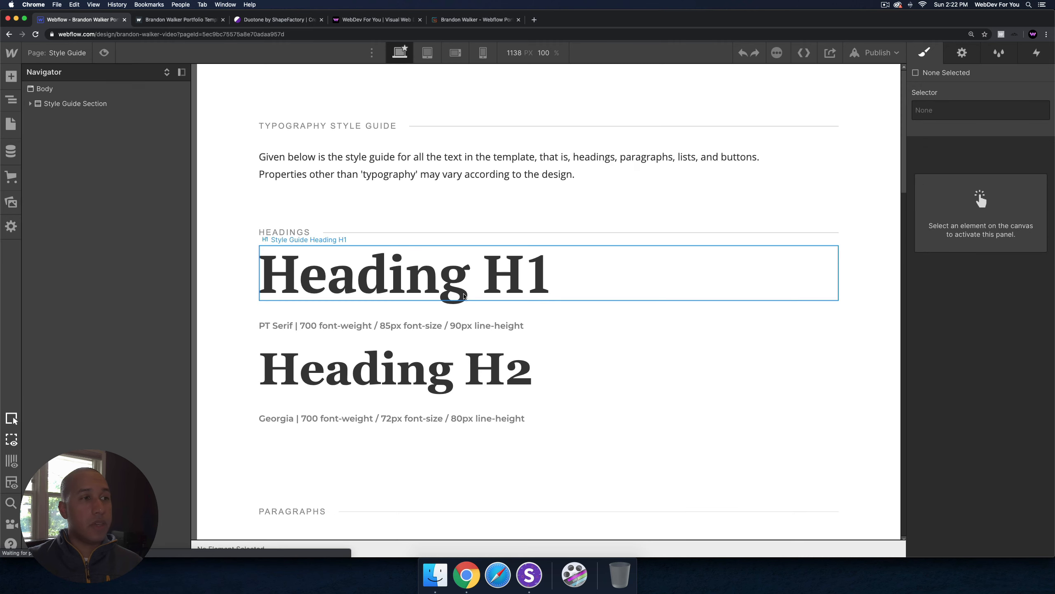
scroll(461, 298, down, 5)
scroll(461, 298, down, 10)
scroll(376, 280, up, 15)
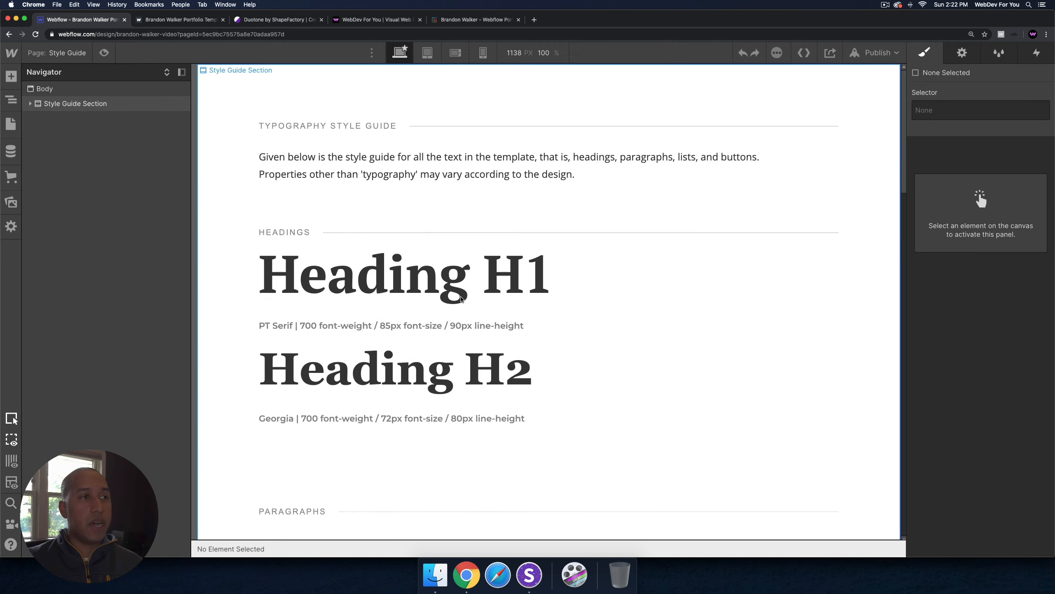
Step: Review the Heading H1 sample, the font captions under both headings, and the paragraph styles
click(428, 279)
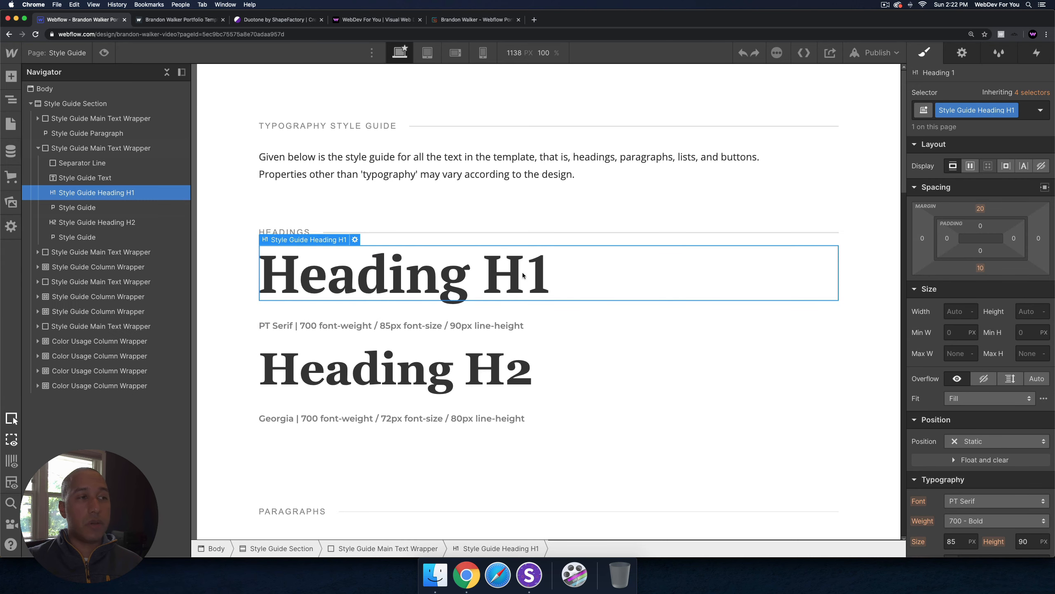
click(297, 328)
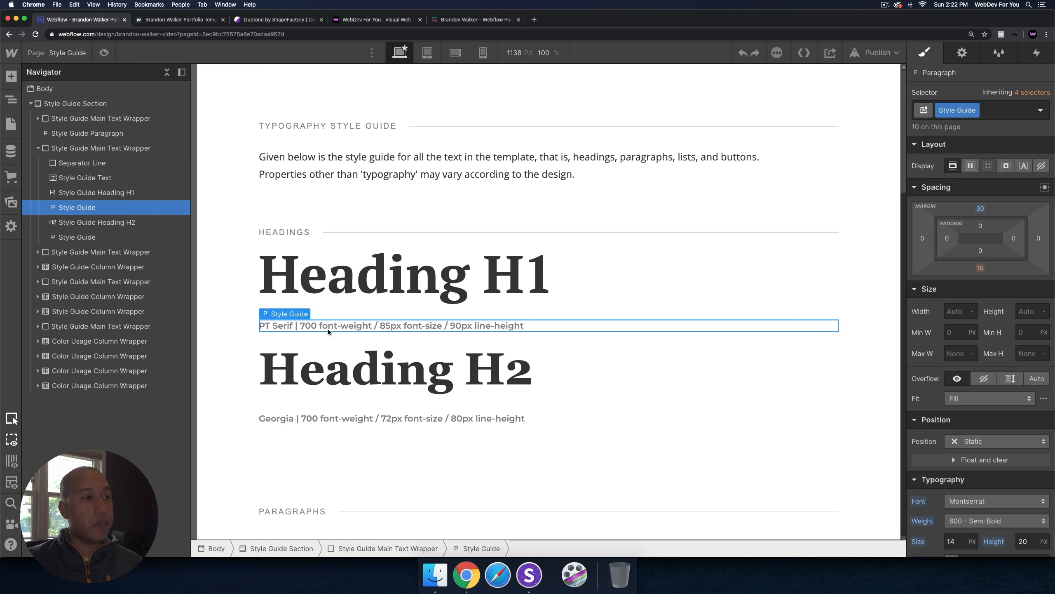
scroll(337, 354, down, 2)
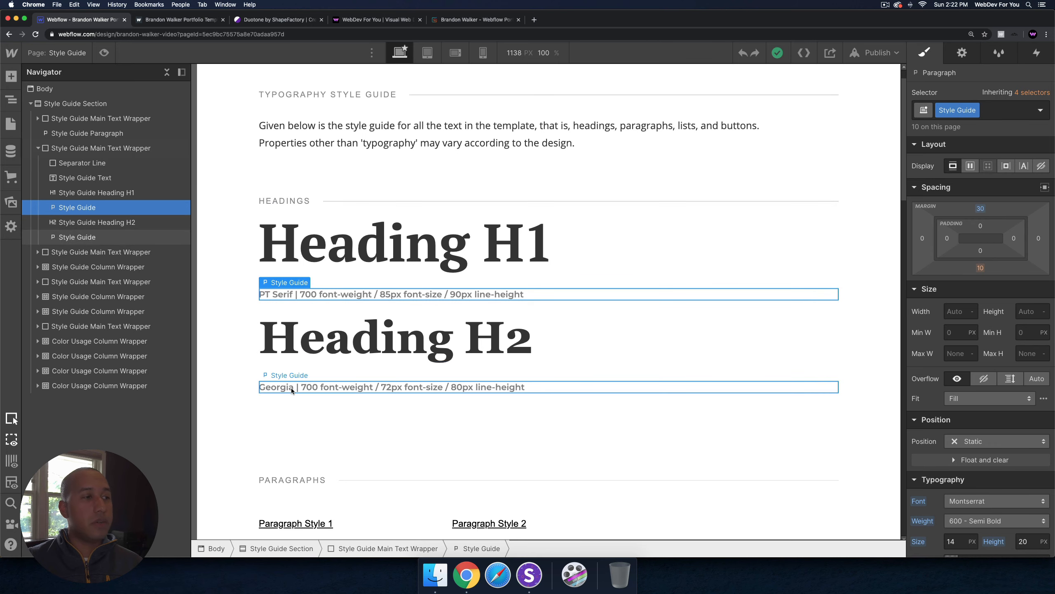
click(307, 389)
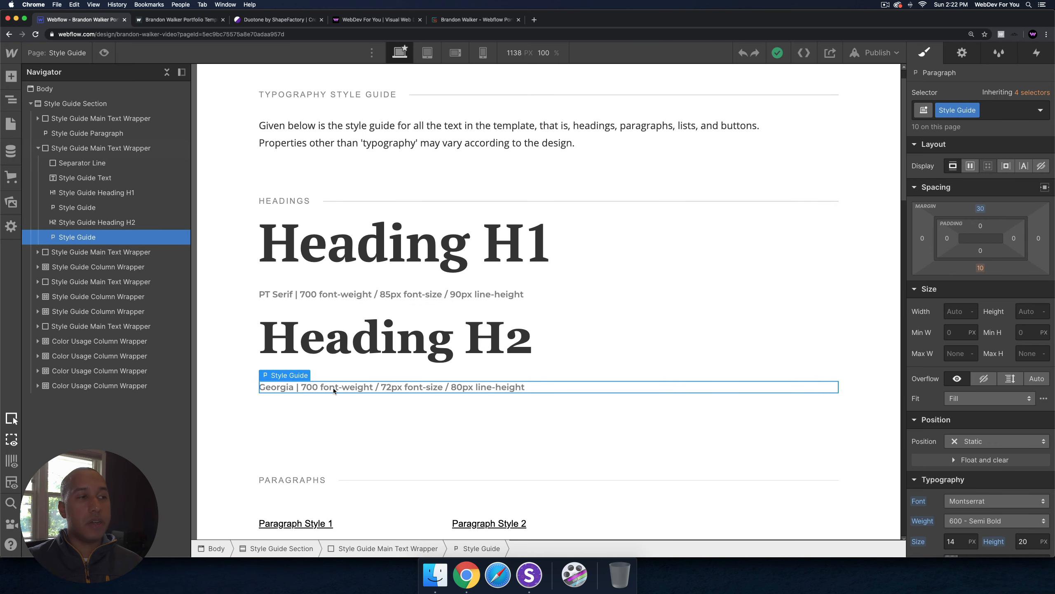
scroll(346, 387, down, 10)
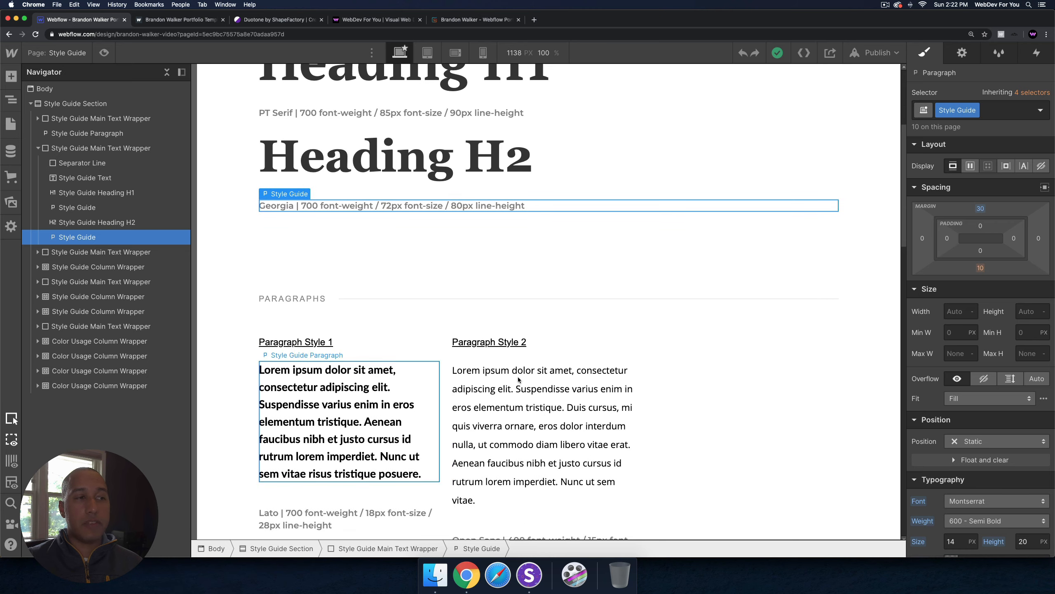
scroll(518, 377, down, 3)
scroll(517, 376, up, 14)
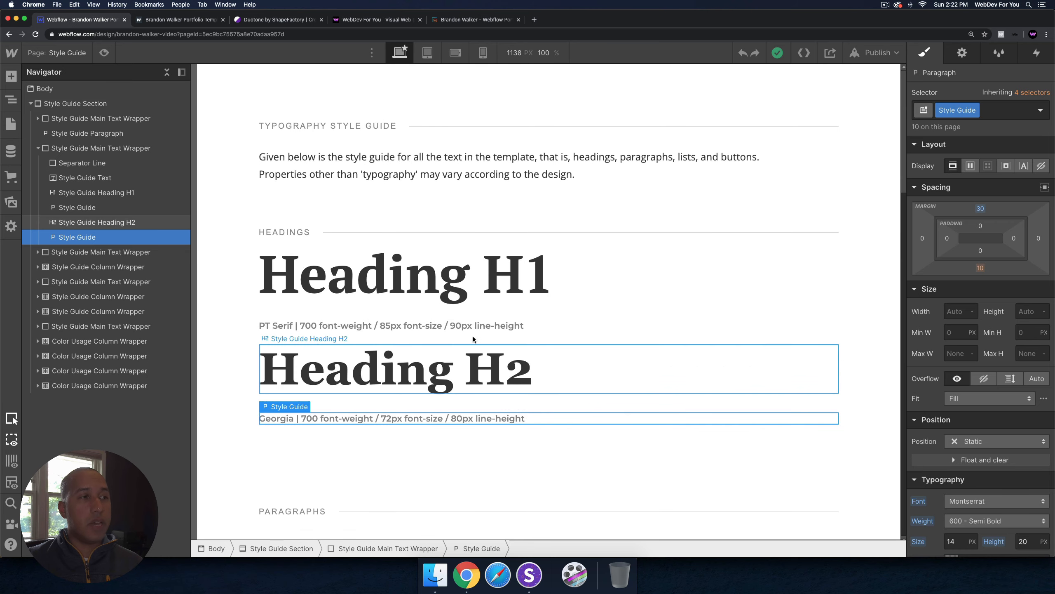
Step: Switch the Heading H1 sample's selector to the All H1 Headings tag and inspect its typography settings
click(423, 298)
click(1040, 110)
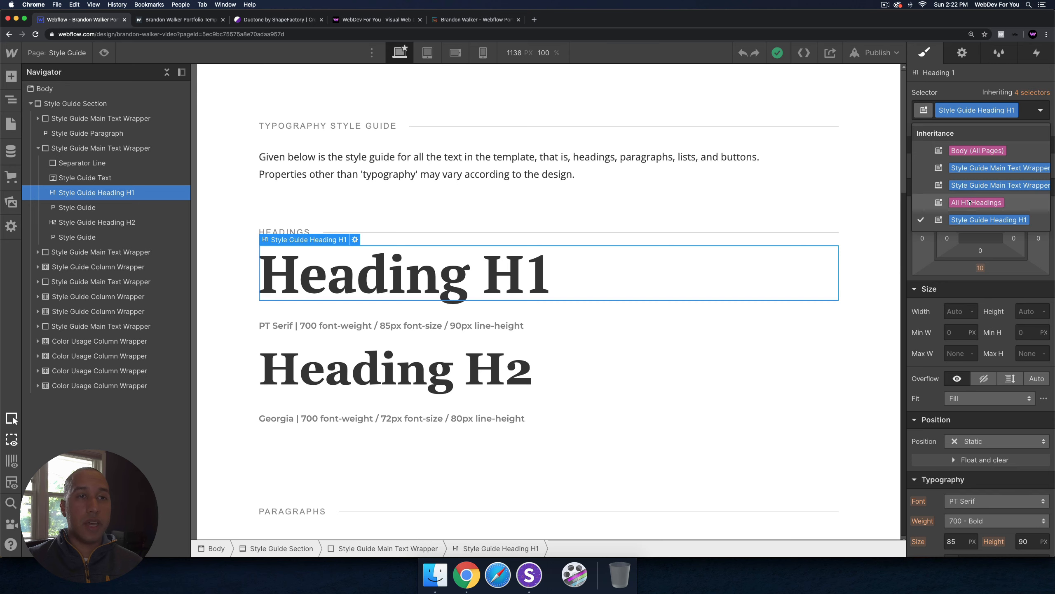
click(972, 200)
scroll(992, 260, down, 5)
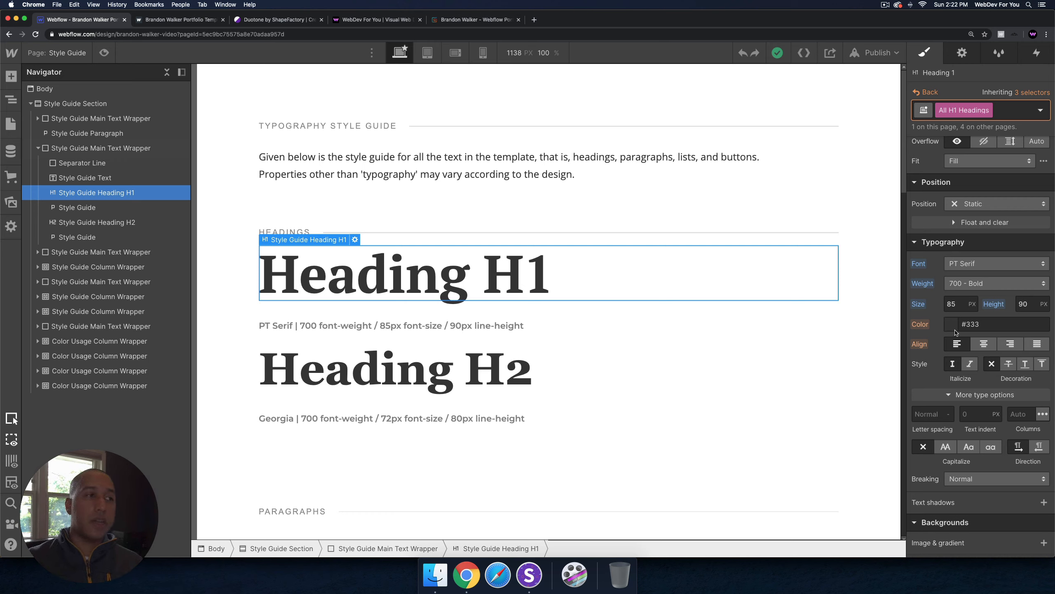
Step: Add a Heading element at the end of the Style Guide Section
click(516, 200)
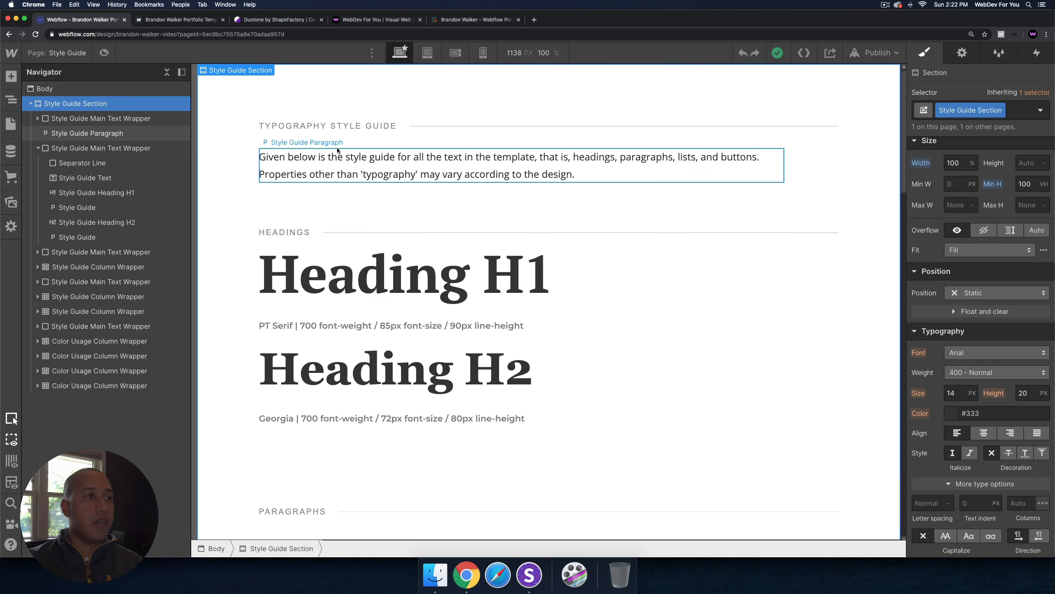
click(338, 170)
click(389, 126)
click(75, 103)
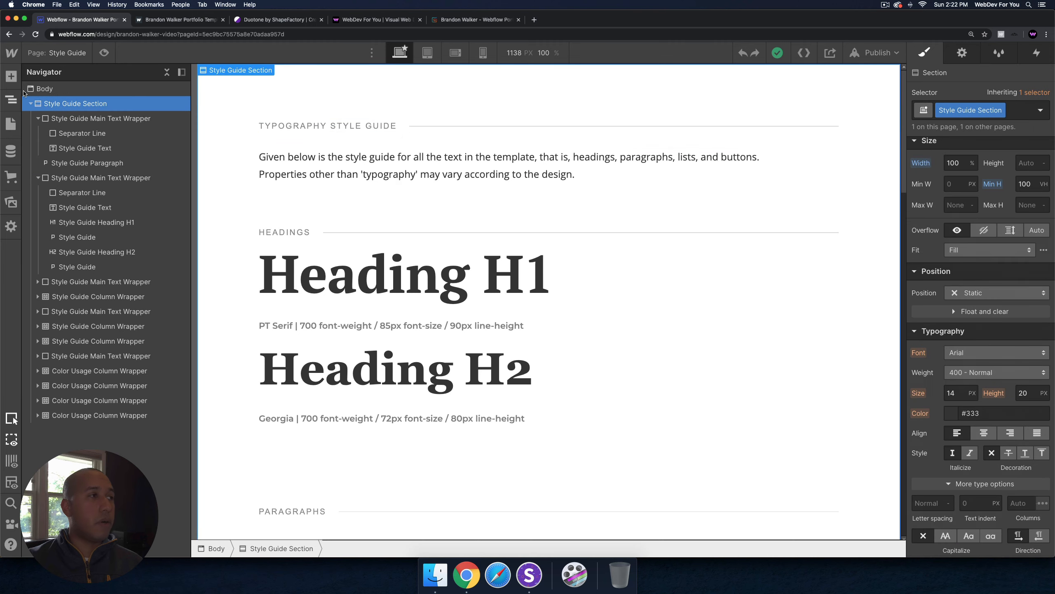
click(11, 76)
scroll(140, 343, down, 4)
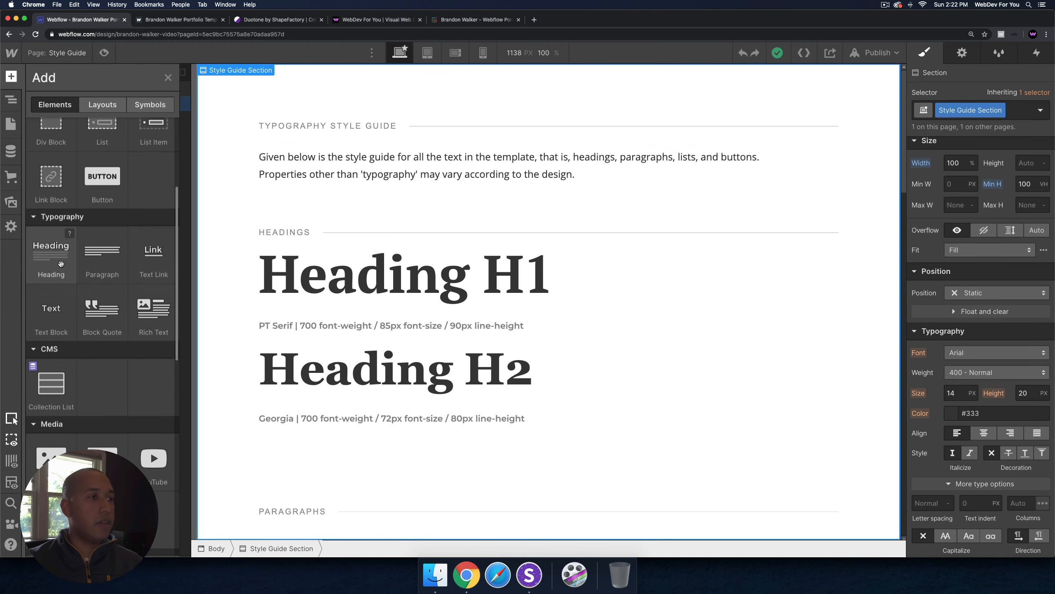
click(51, 253)
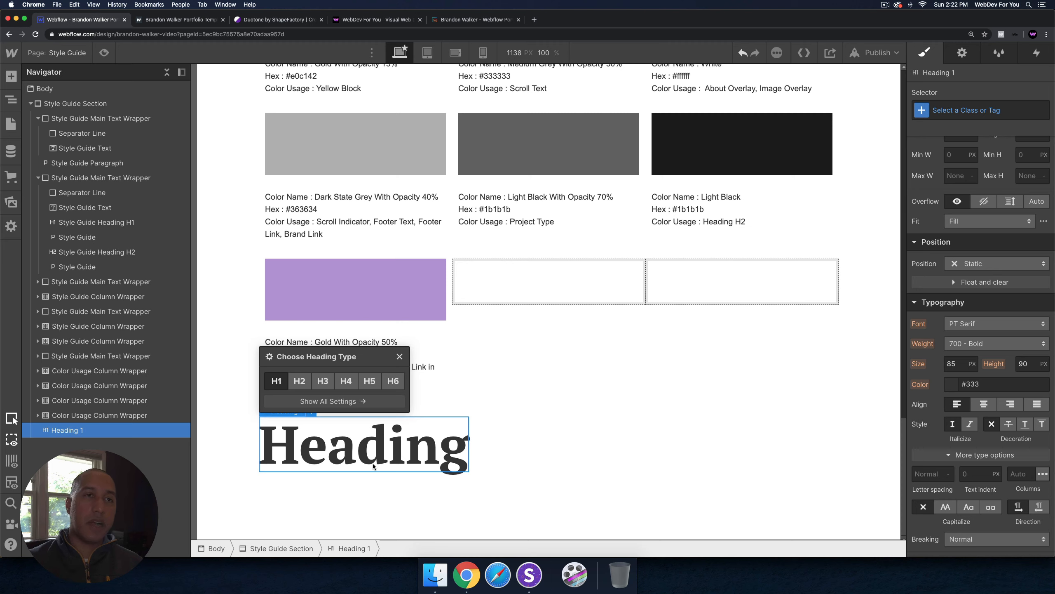
Step: Choose the All H1 Headings tag as the new heading's selector, and delete the heading from the section
click(955, 110)
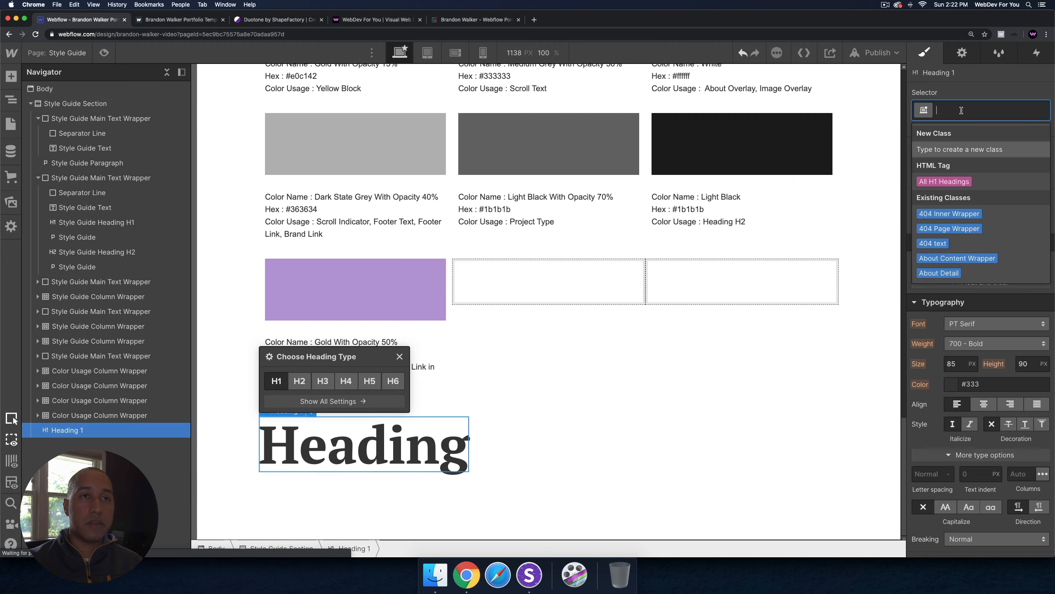
click(950, 182)
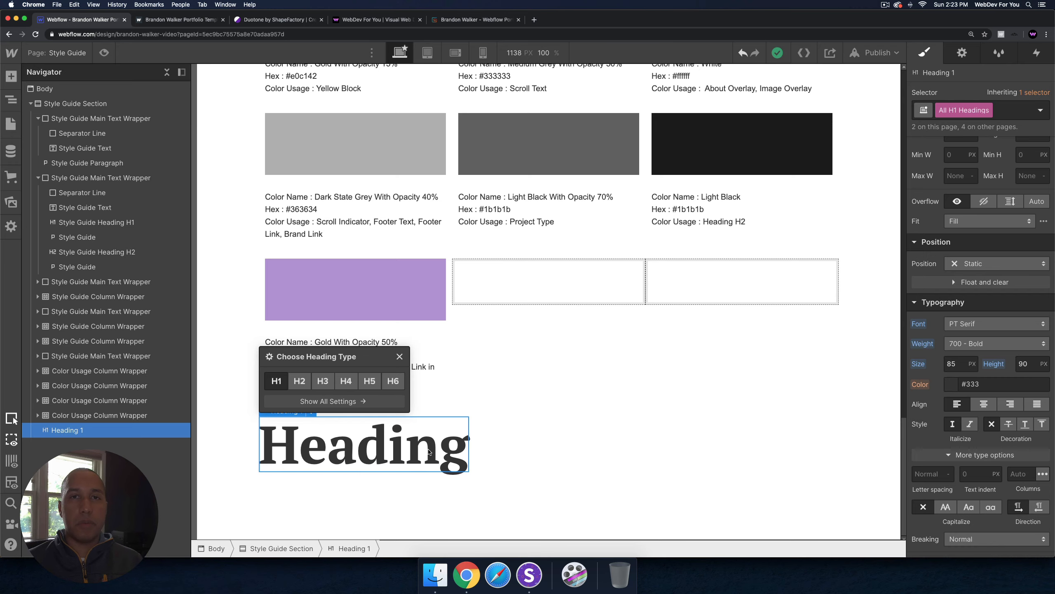
click(399, 357)
key(Delete)
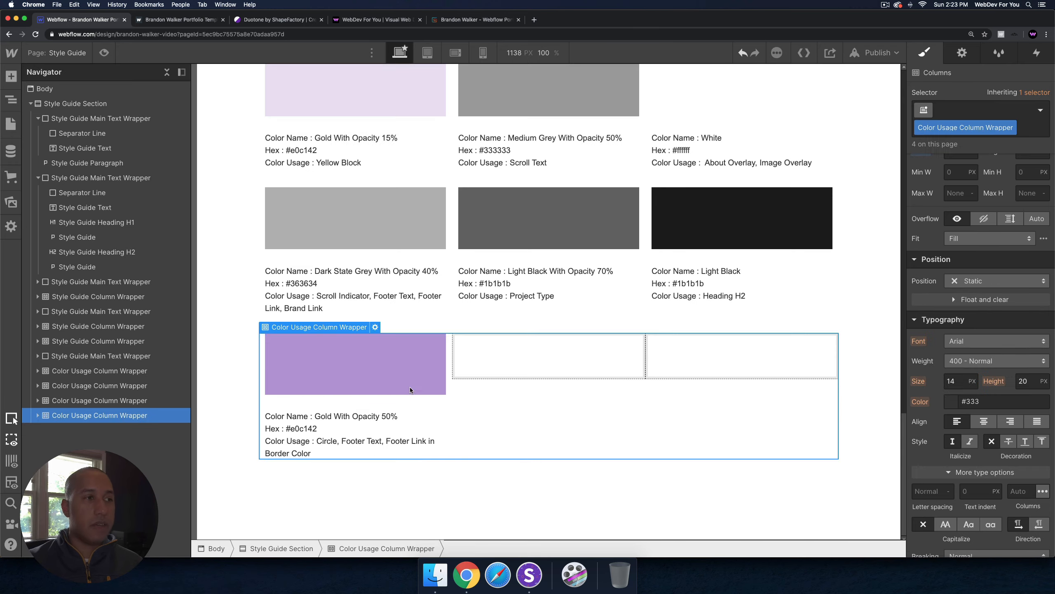
Step: Select the Heading H1 sample in the Style Guide and inspect its list of inherited selectors
scroll(440, 338, up, 15)
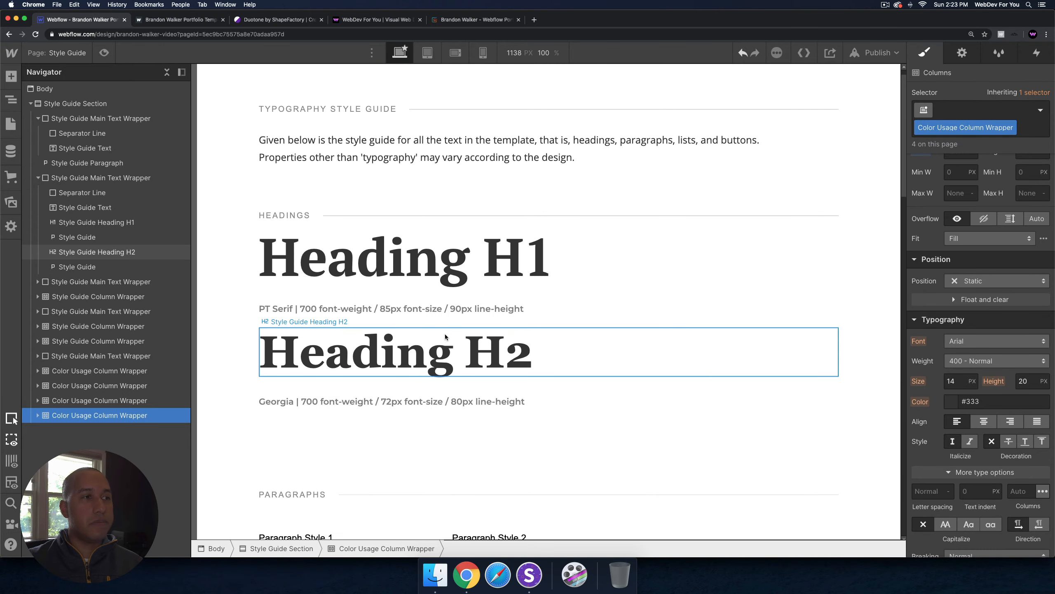
scroll(444, 335, down, 1)
click(505, 237)
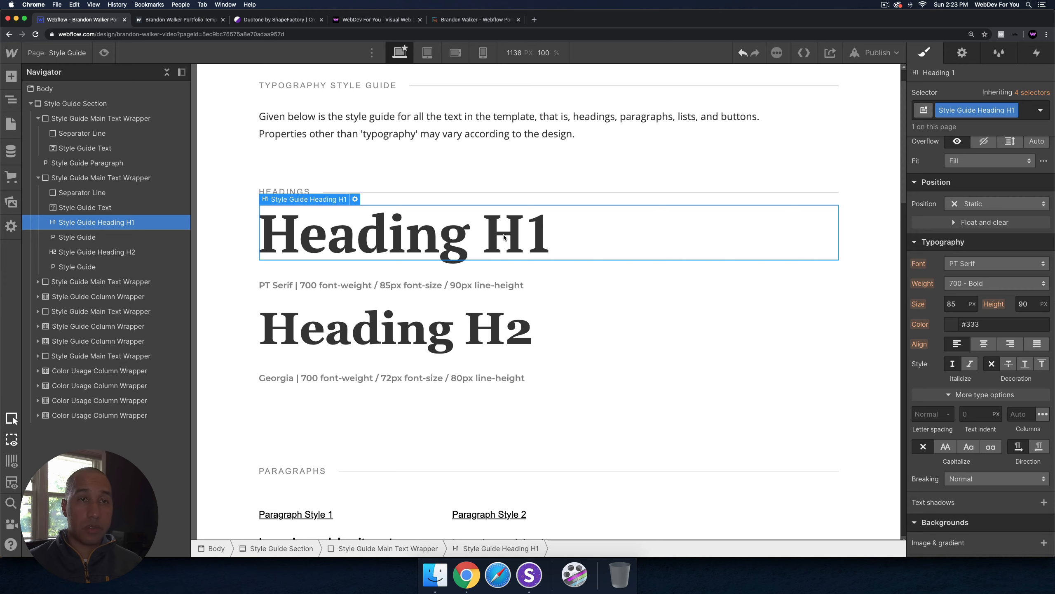
click(1035, 92)
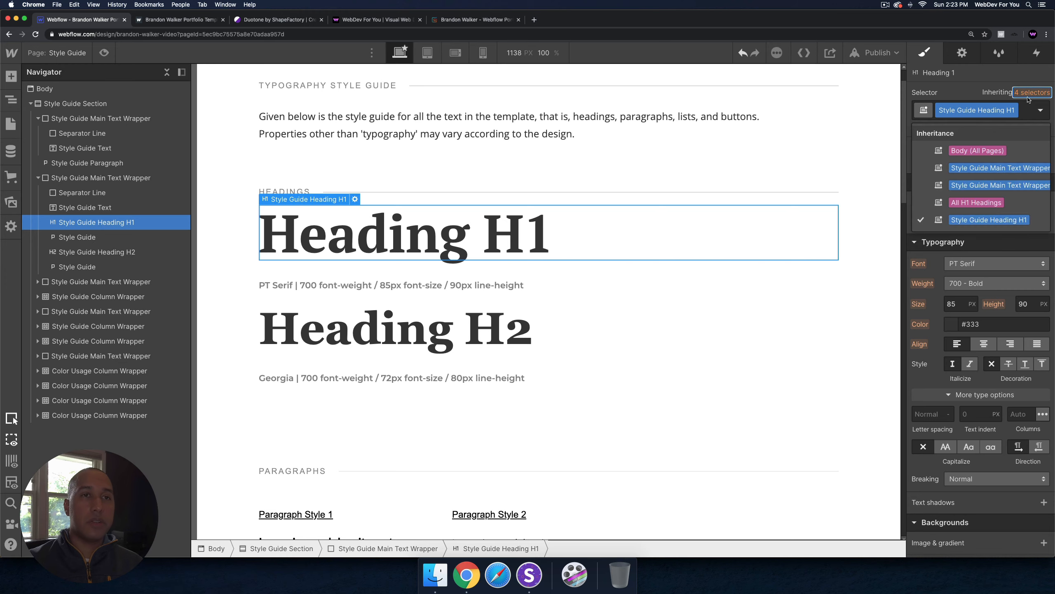
Step: Review the Color Usage section, inspecting the descriptions under the Black, Medium Grey and Black With Opacity 10% blocks
scroll(511, 258, down, 20)
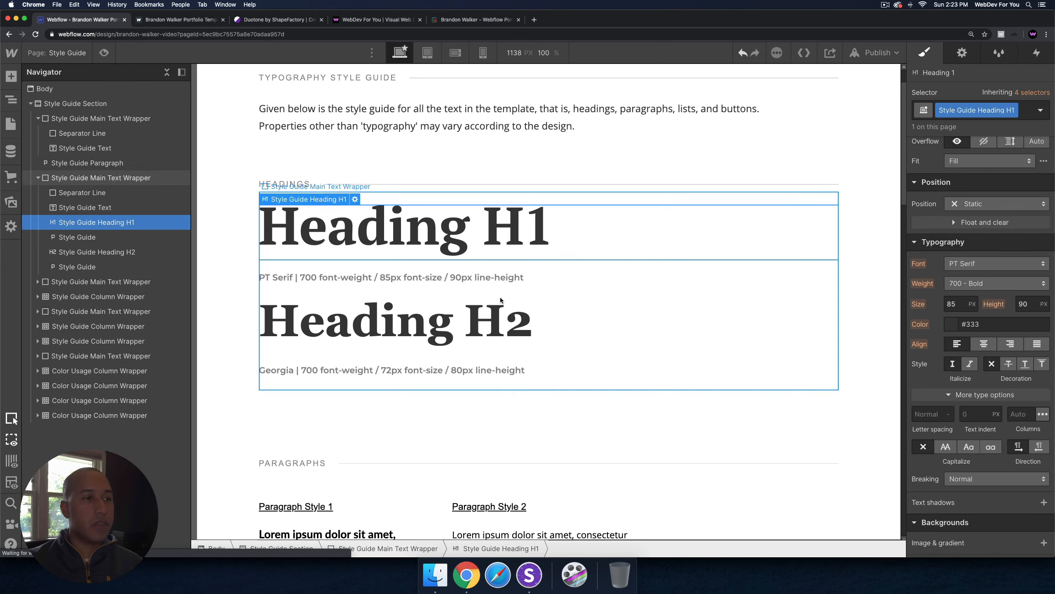
scroll(381, 167, up, 7)
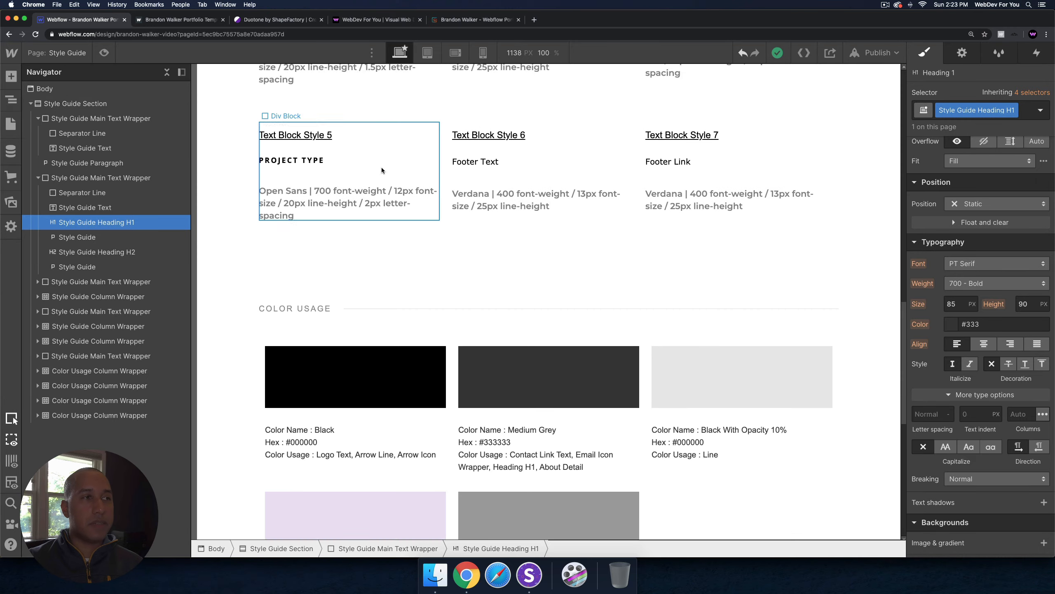
scroll(481, 331, down, 8)
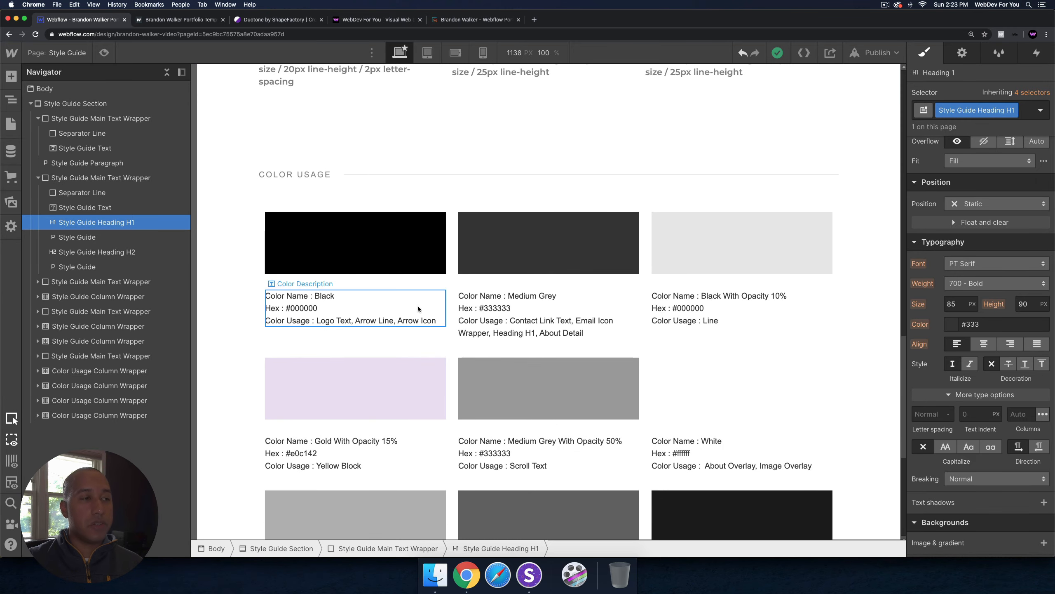
scroll(404, 364, down, 3)
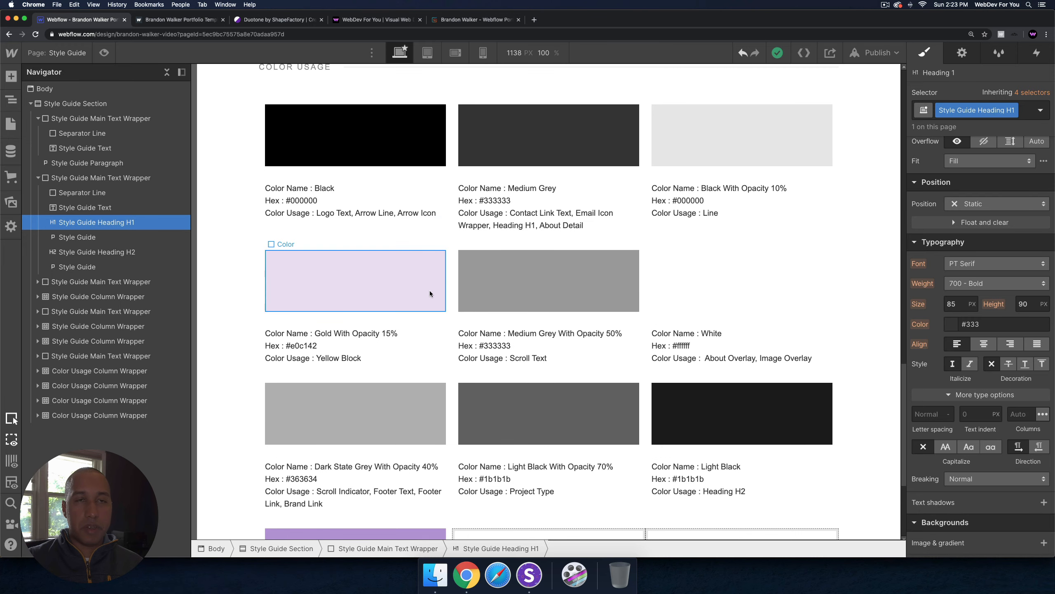
click(430, 291)
click(313, 208)
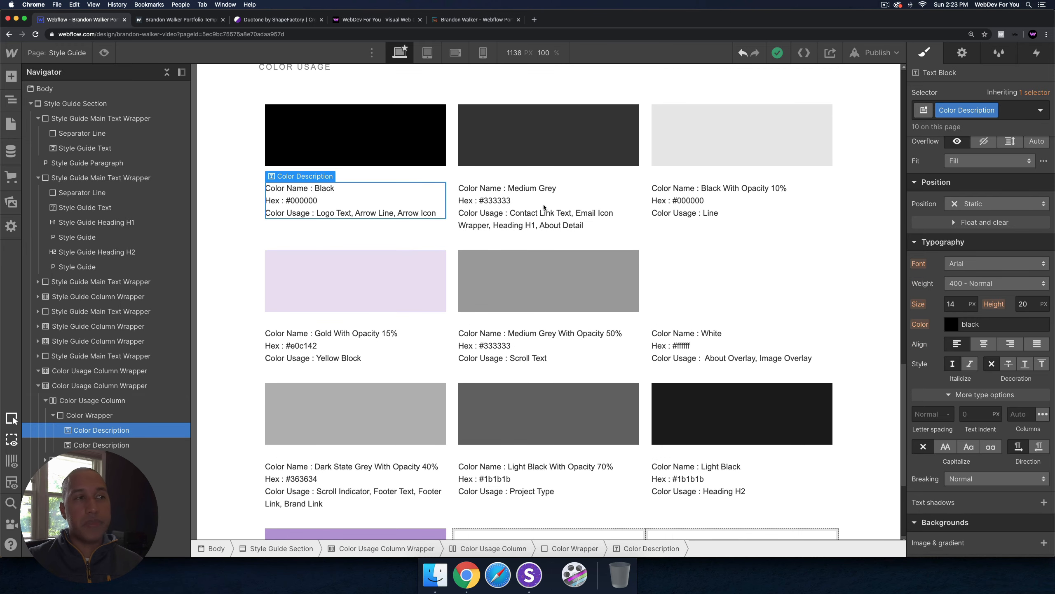
click(597, 206)
click(692, 202)
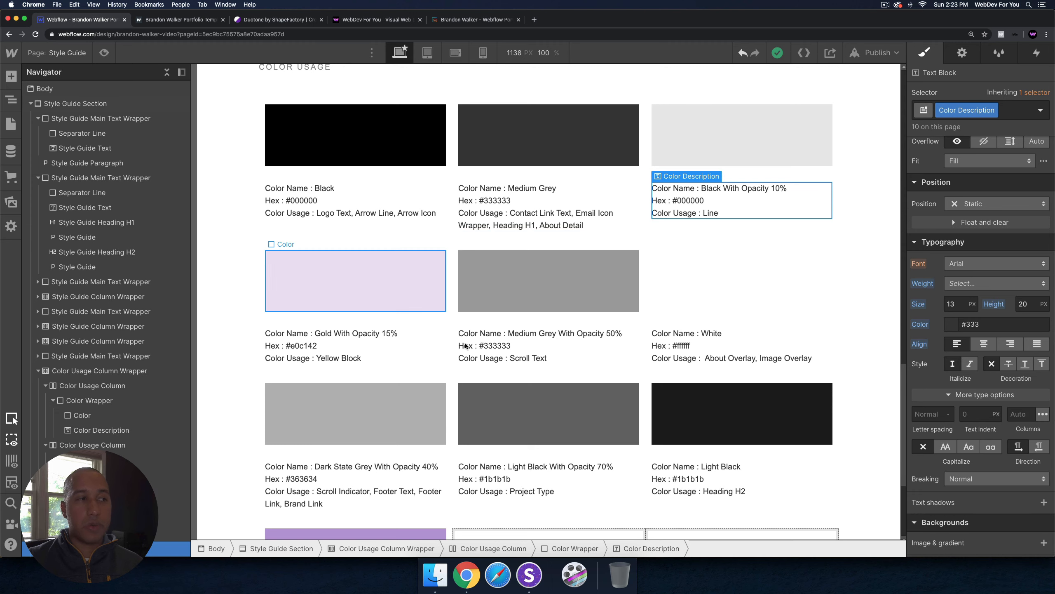
Step: Examine the second Color Usage row, inspecting the Gold With Opacity 15% and Medium Grey With Opacity 50% blocks
click(412, 352)
scroll(601, 334, down, 3)
scroll(433, 204, up, 2)
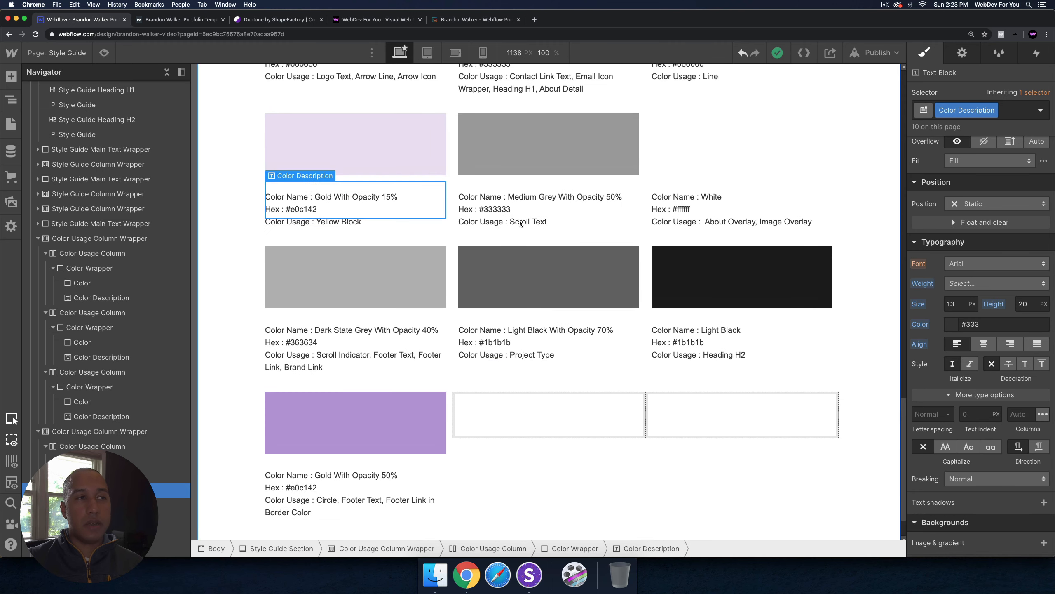
click(391, 232)
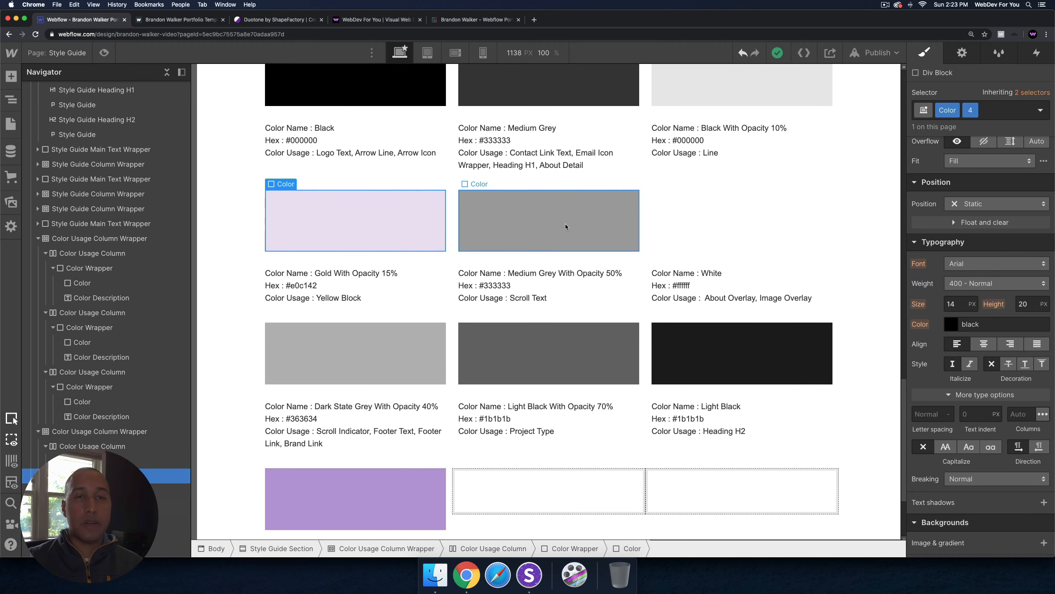
click(580, 215)
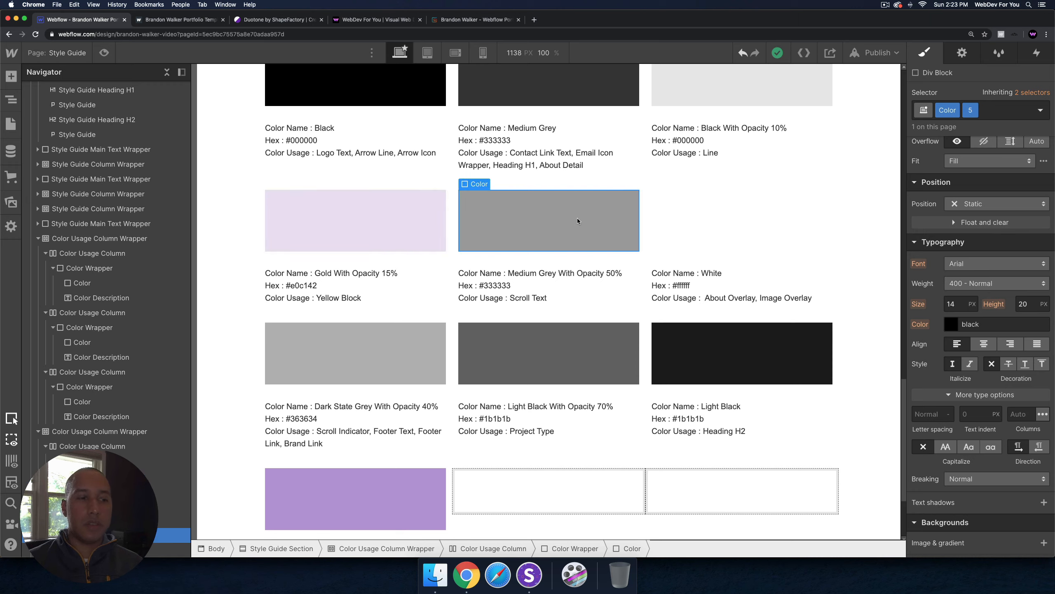
Step: Edit the global swatch Gold With Opacity 15% from its block's background color, shifting the hue to magenta (#a919a4), and save it
click(368, 221)
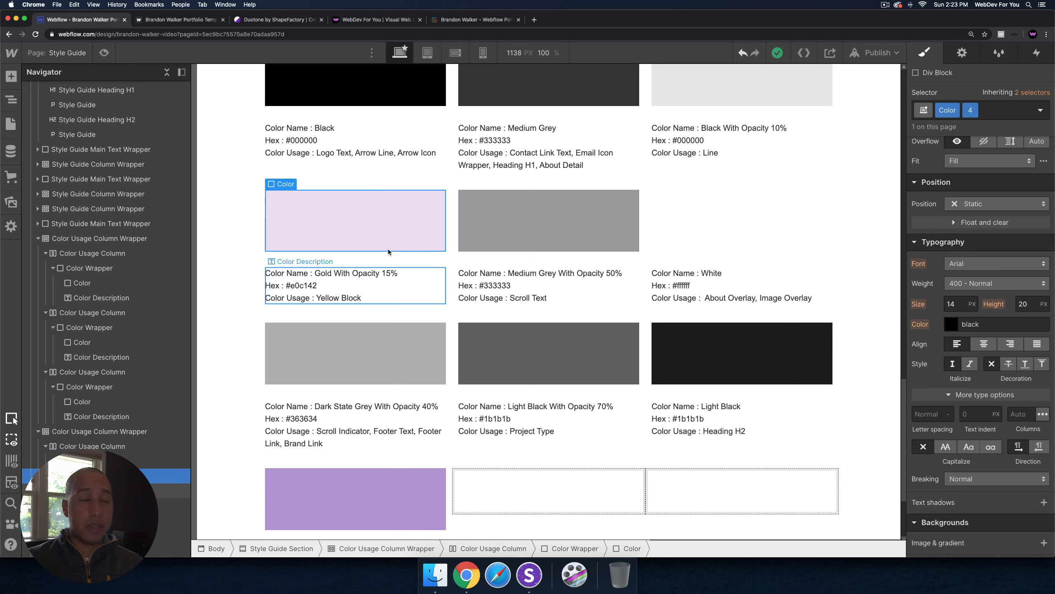
scroll(956, 270, down, 8)
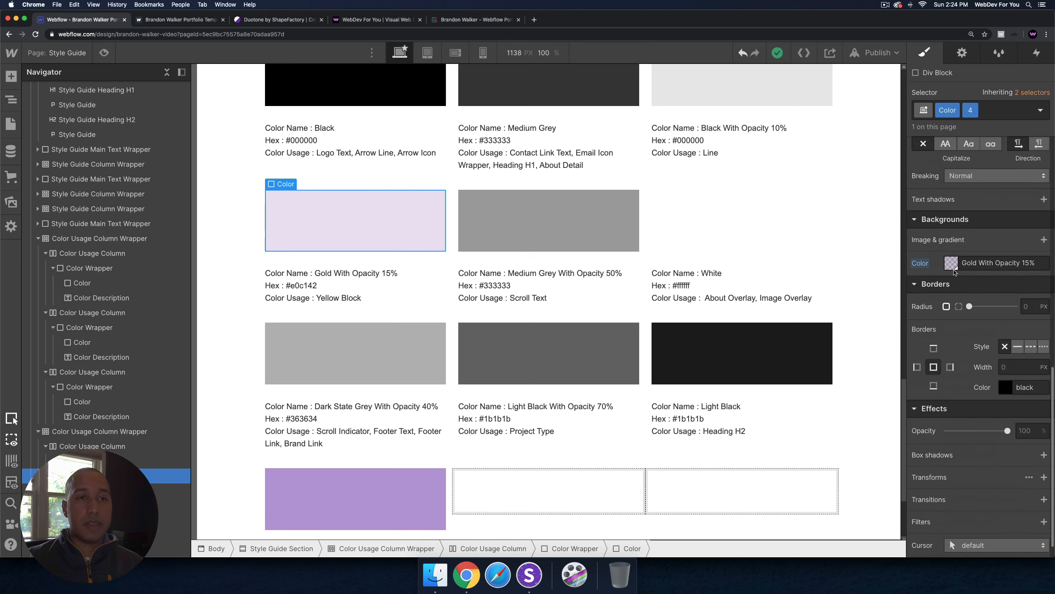
click(952, 264)
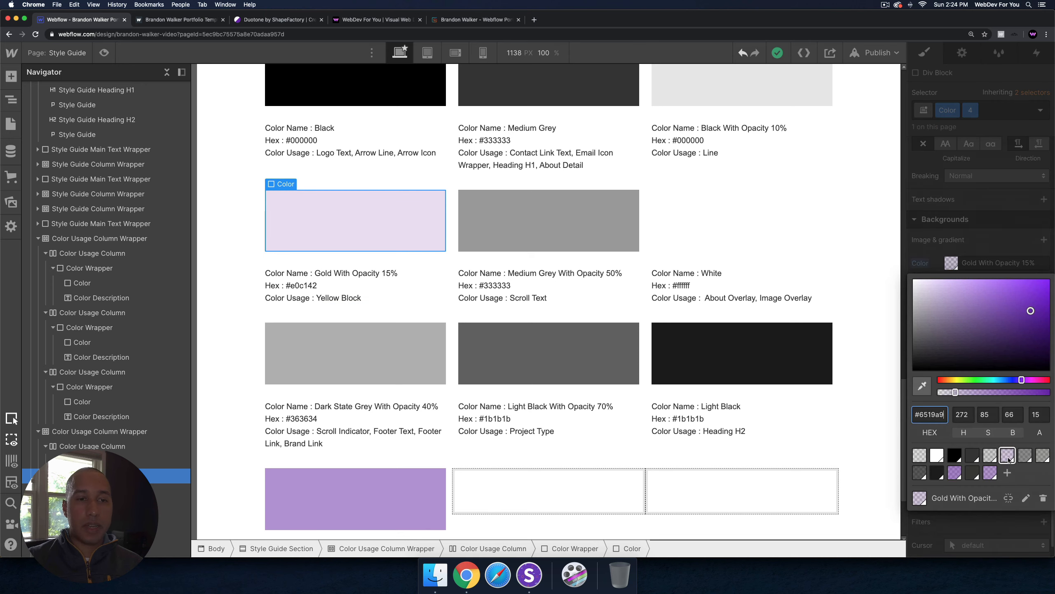
click(1030, 499)
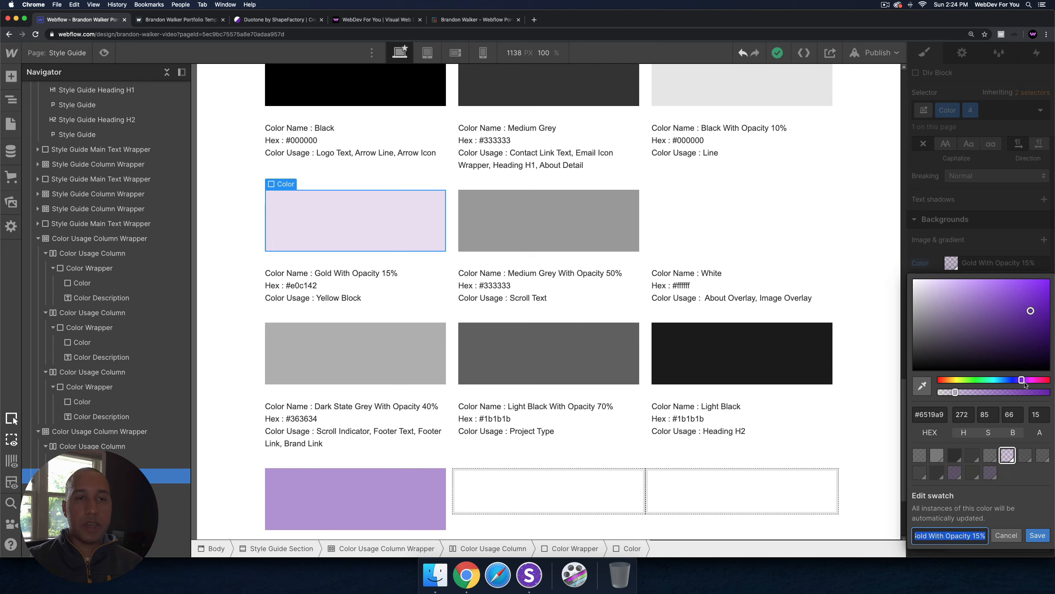
drag(1025, 386, 1031, 380)
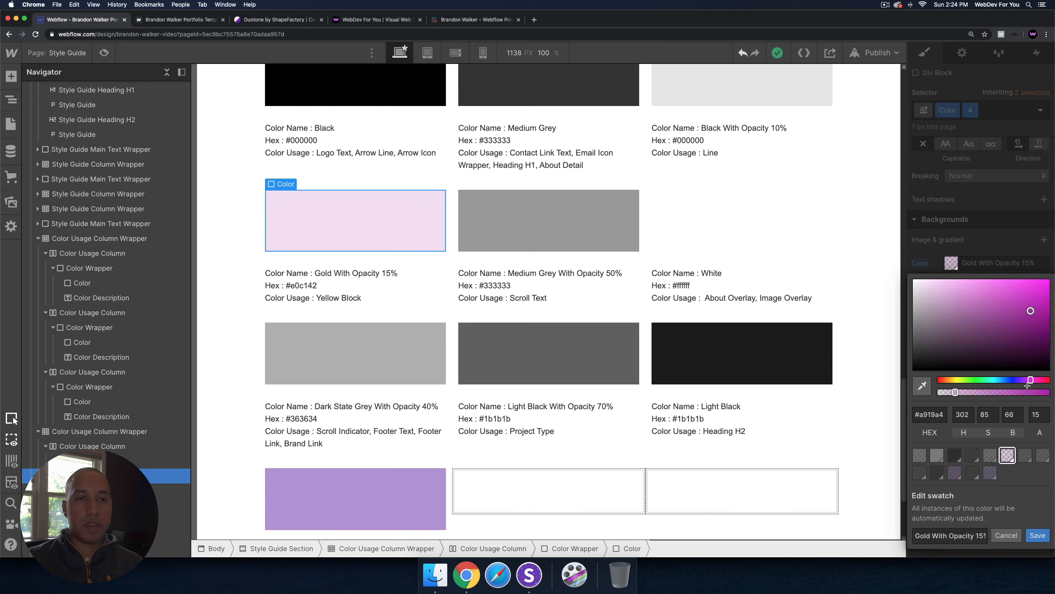
click(1037, 535)
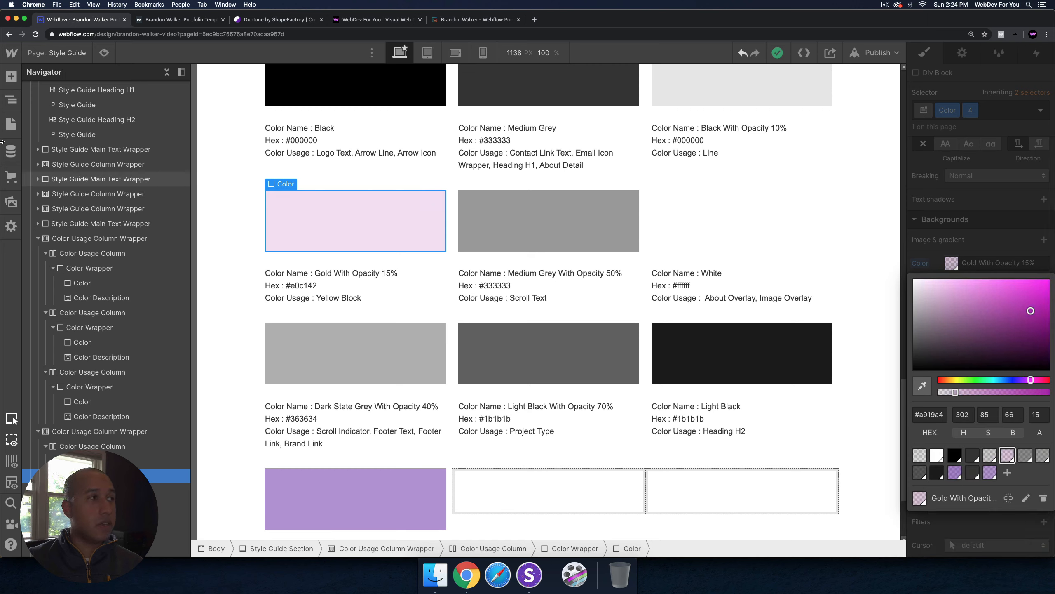
Step: Open the Home page and preview it to check the swatch color in the hero section
click(10, 123)
click(11, 124)
click(11, 123)
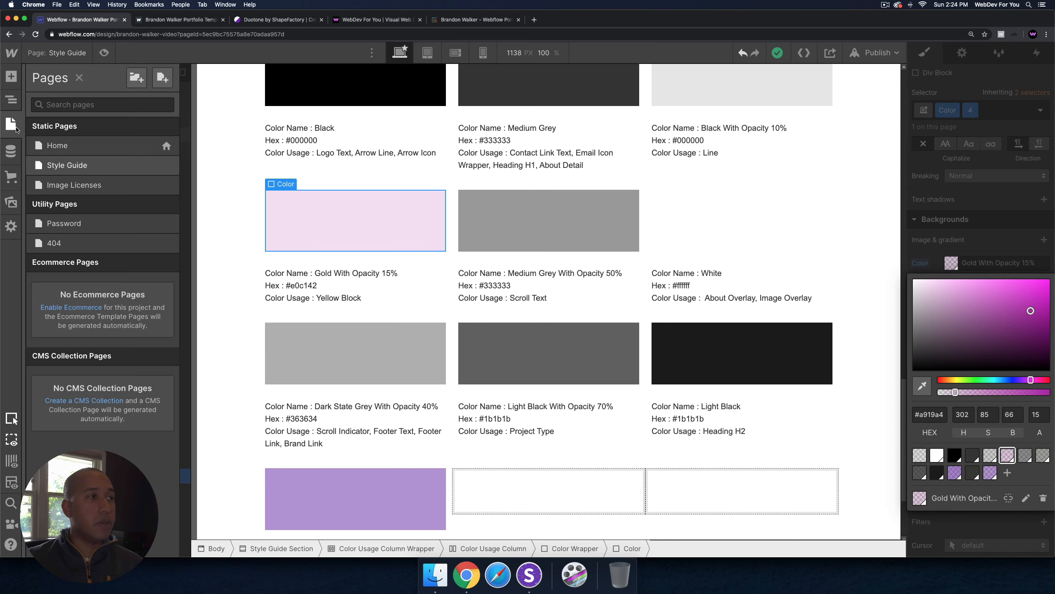
click(58, 145)
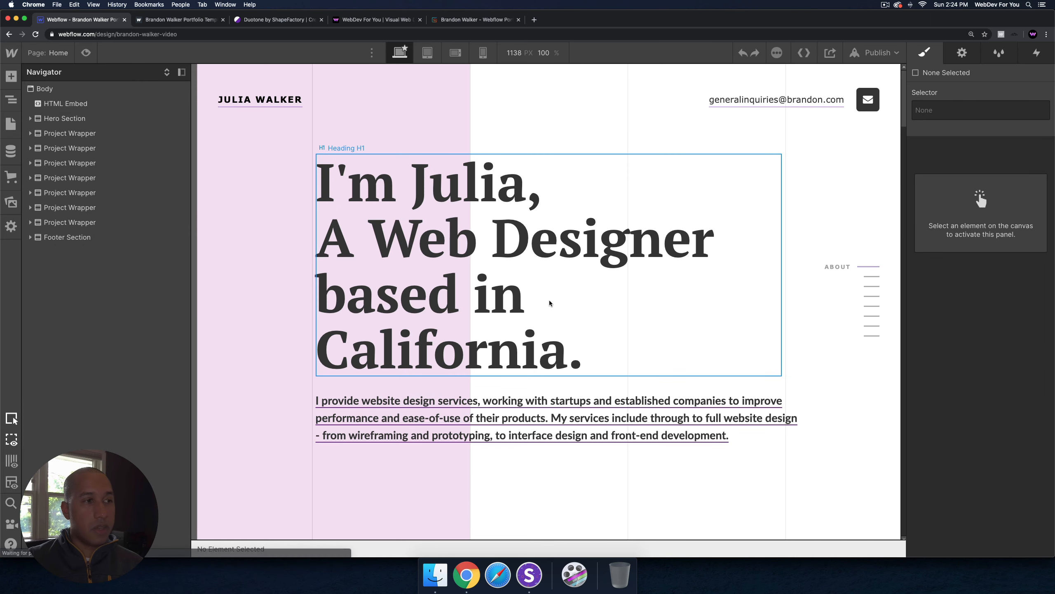
click(80, 51)
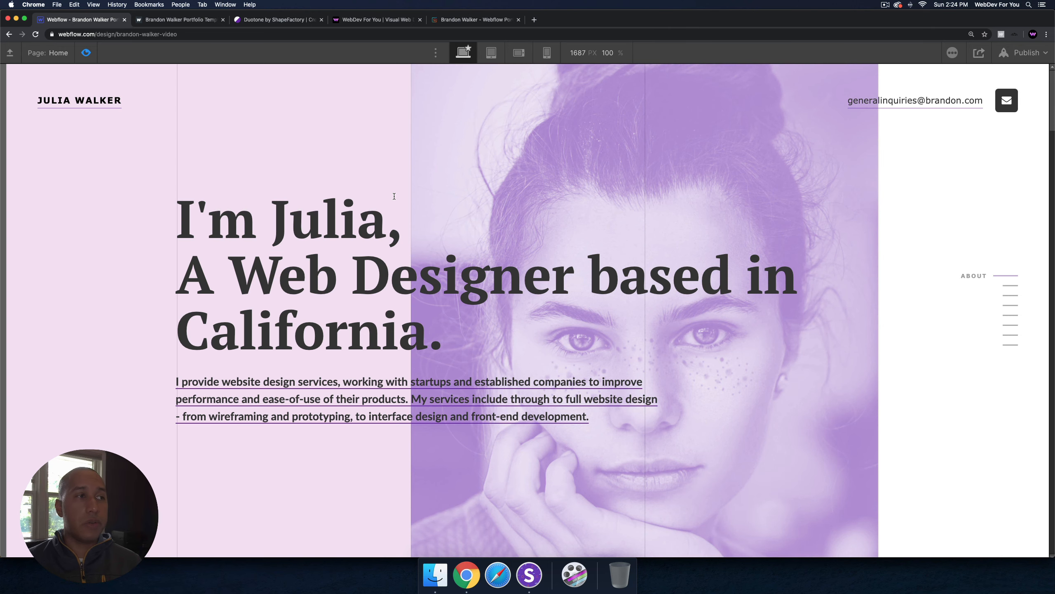
click(88, 57)
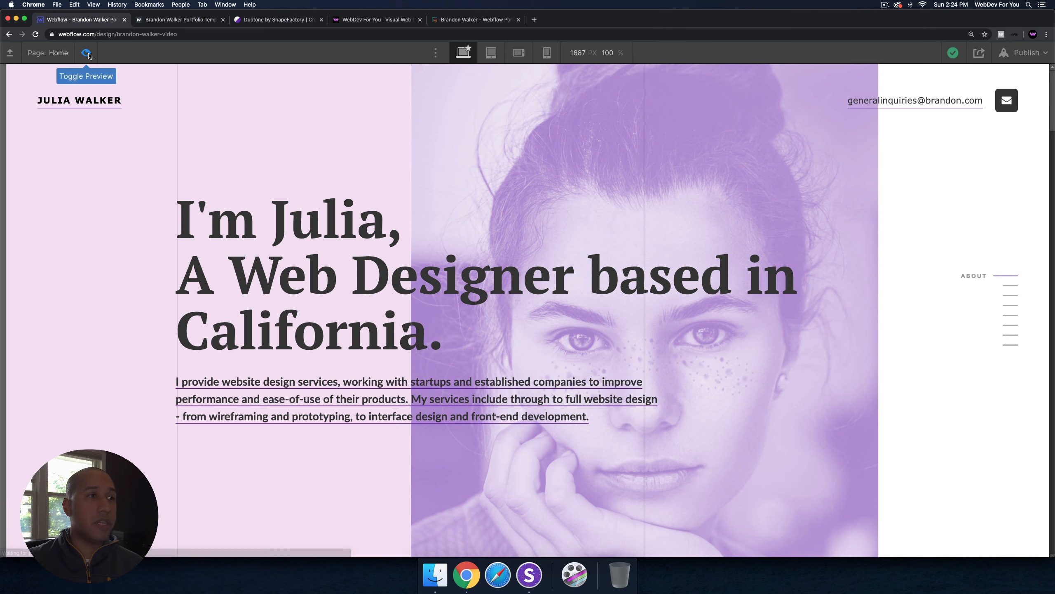
click(87, 54)
Step: Return to the Style Guide page and review the Gold With Opacity 15% block and the text block styles
click(11, 124)
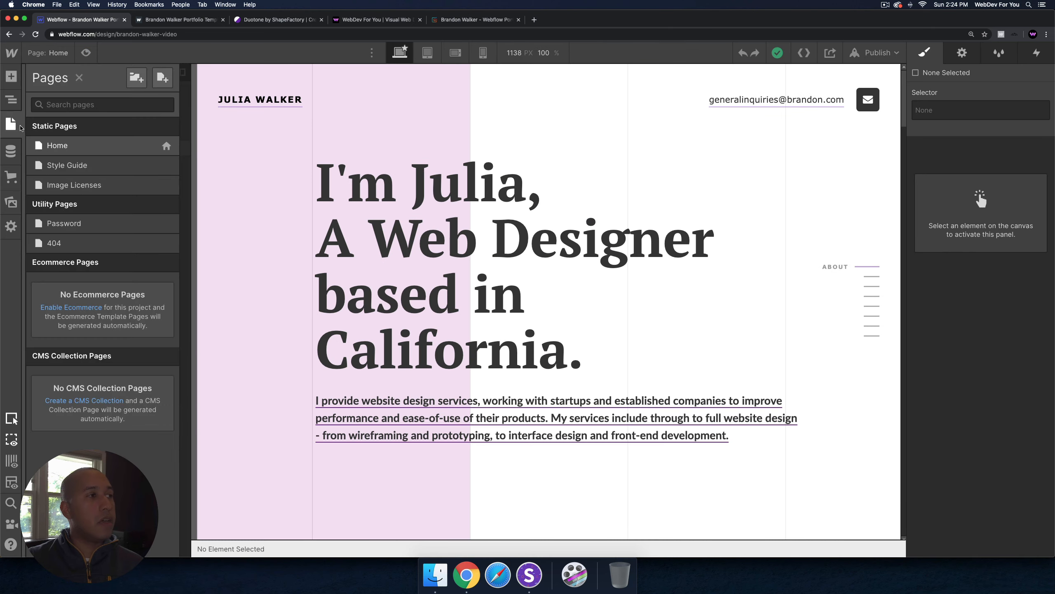
click(65, 166)
scroll(504, 358, down, 20)
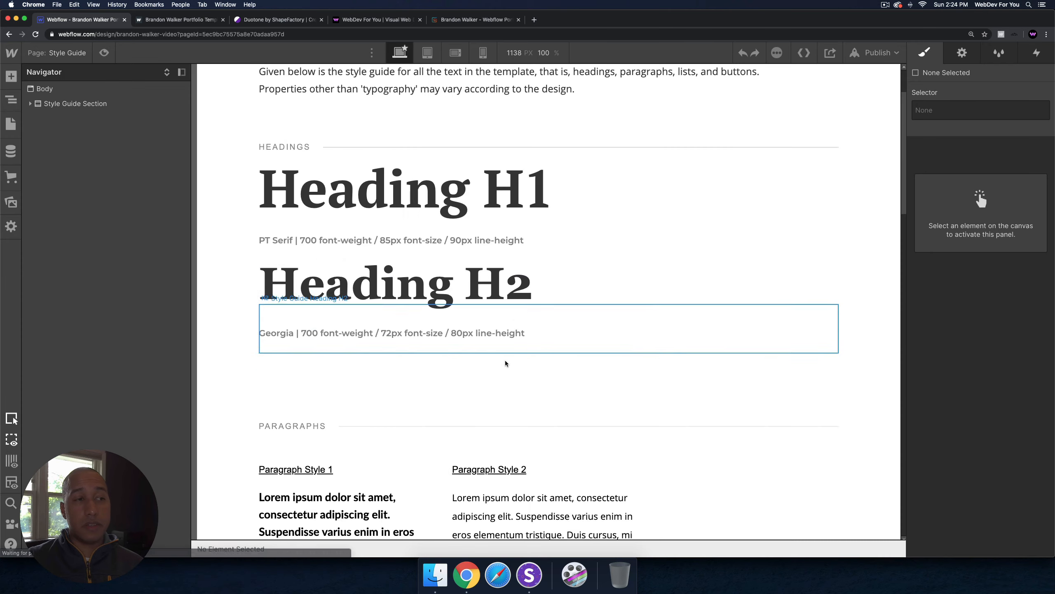
scroll(625, 339, down, 5)
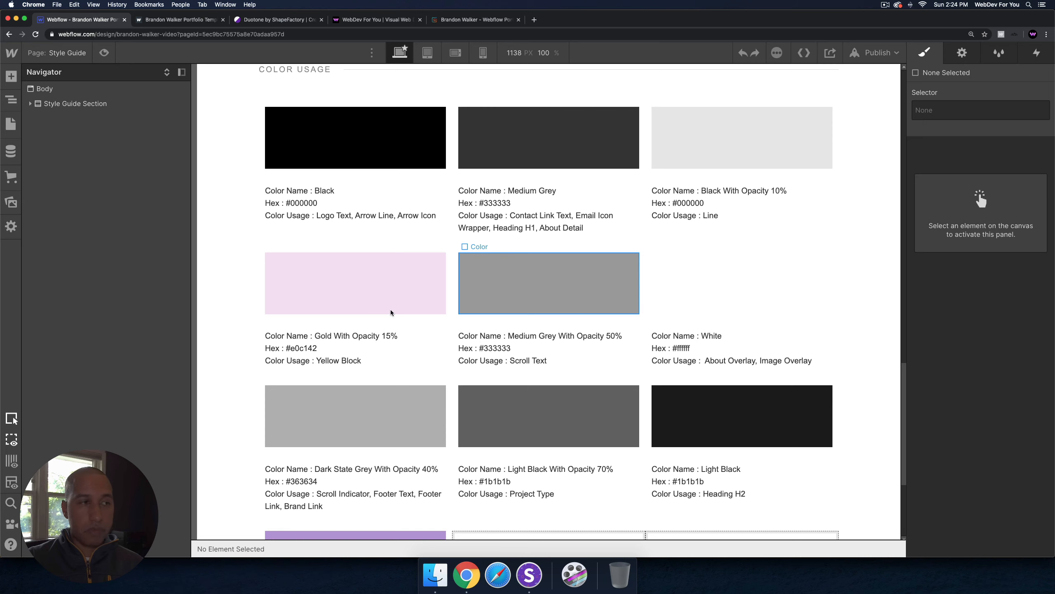
click(434, 304)
scroll(529, 386, down, 1)
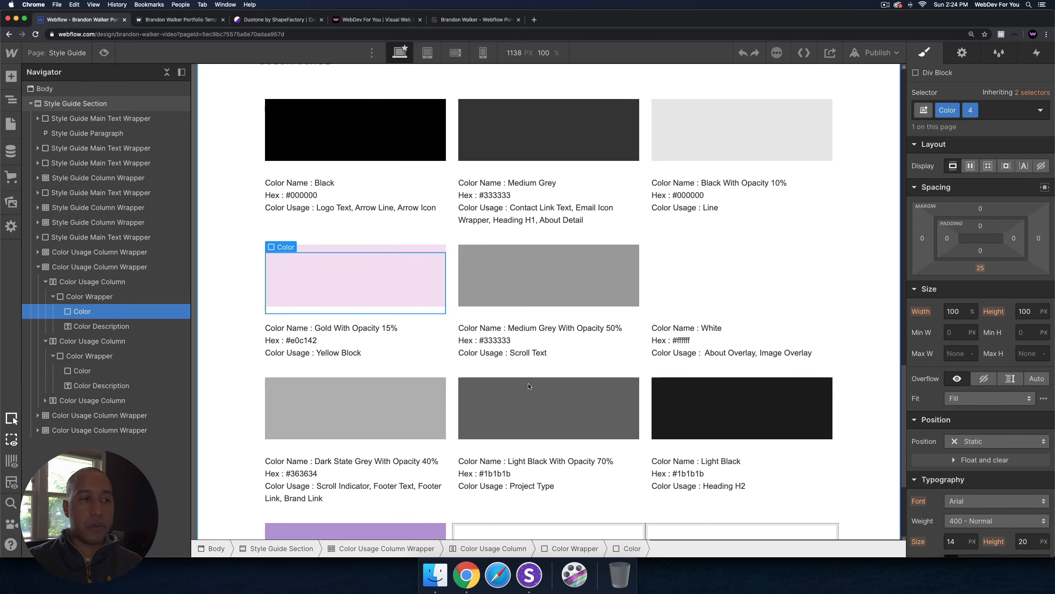
scroll(527, 383, down, 15)
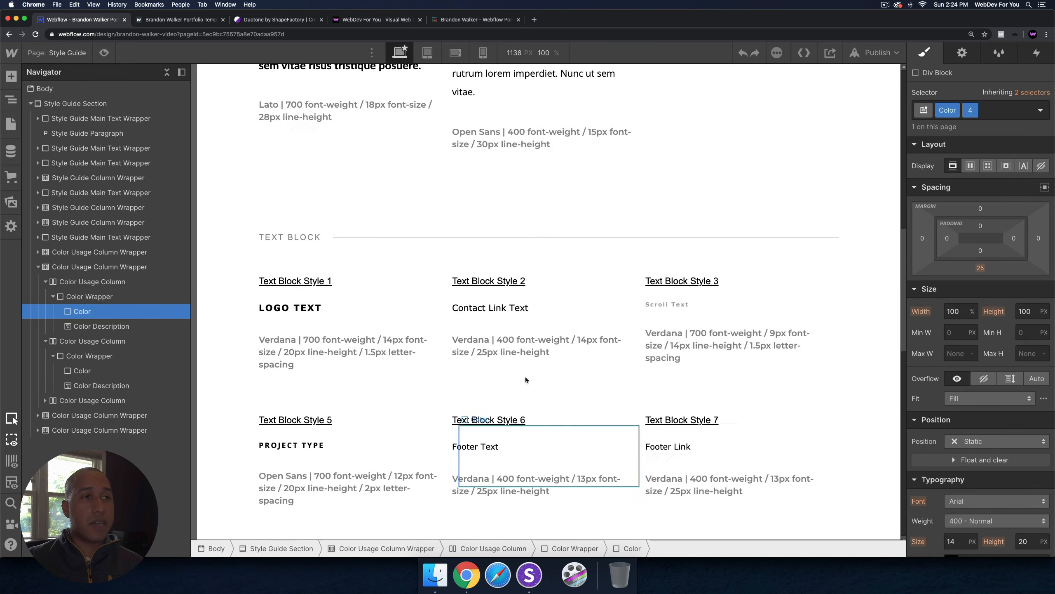
scroll(525, 380, up, 20)
Step: Open the Image Licenses page and review its stock image links and the Icons section
click(11, 123)
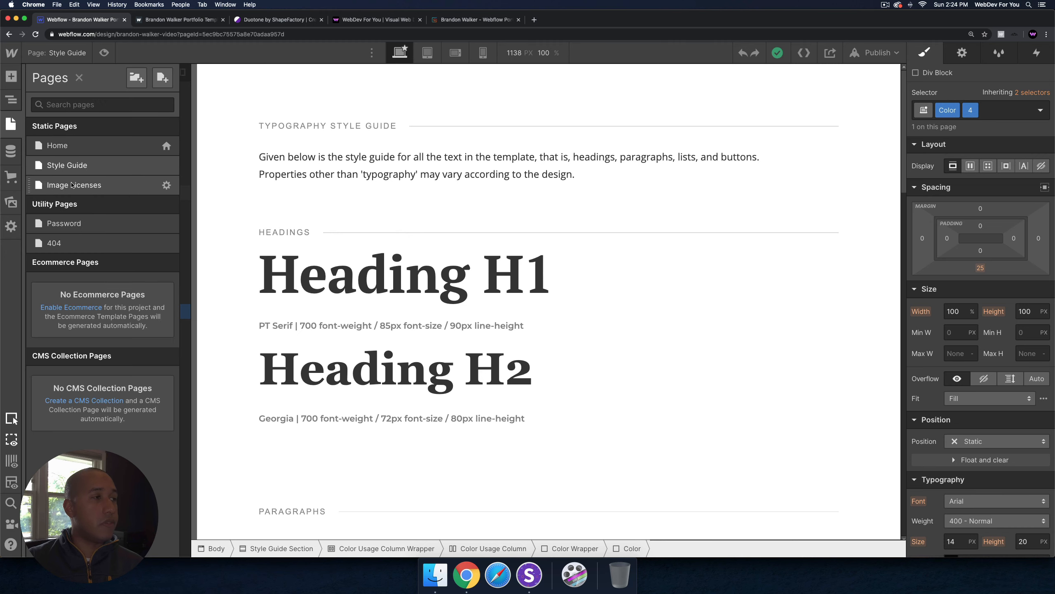
click(71, 185)
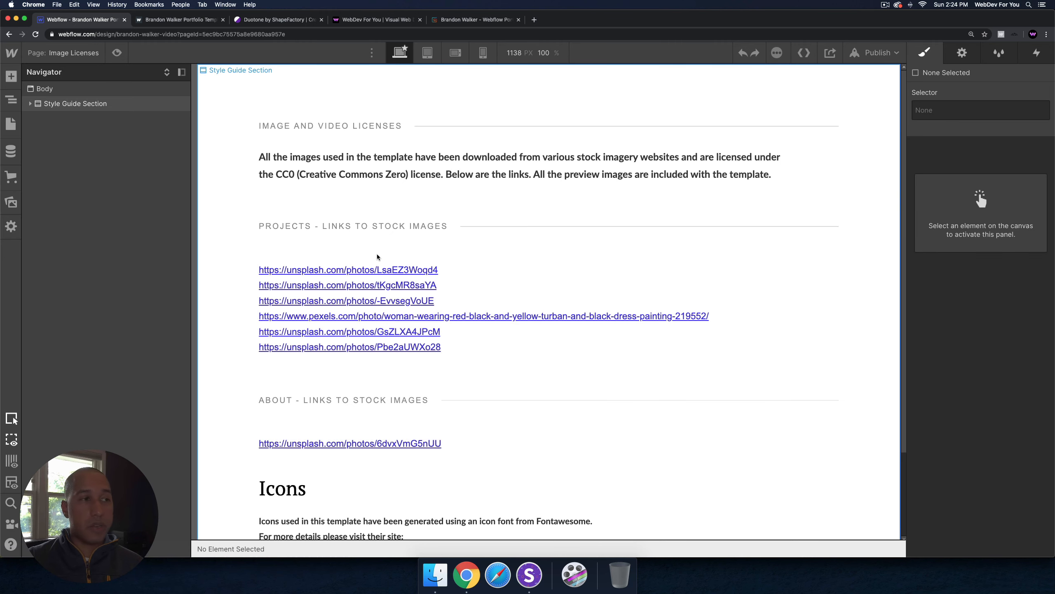
scroll(402, 306, down, 3)
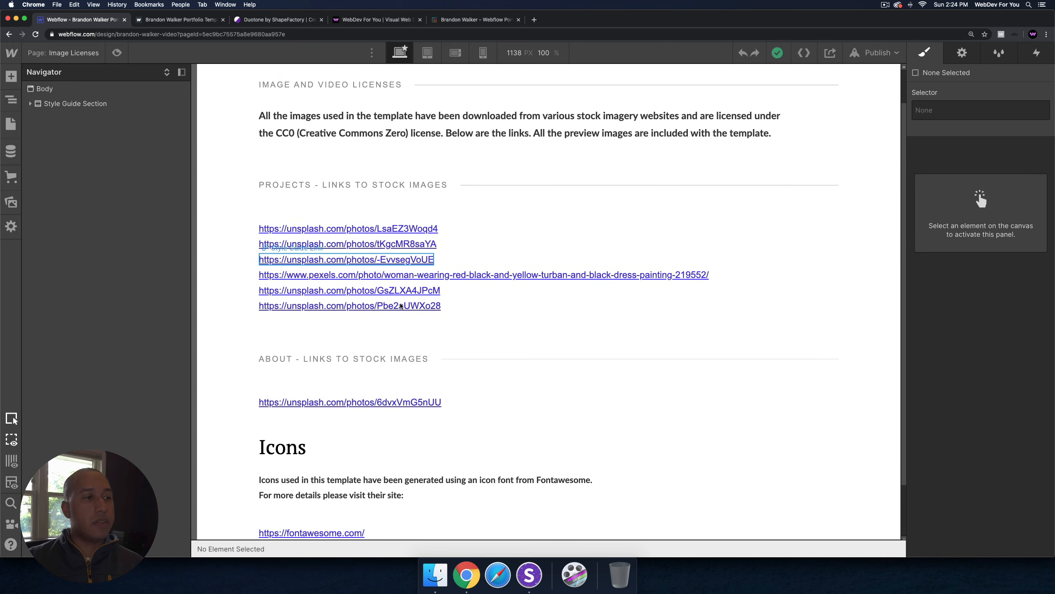
scroll(386, 291, up, 3)
scroll(372, 273, down, 3)
scroll(366, 312, down, 1)
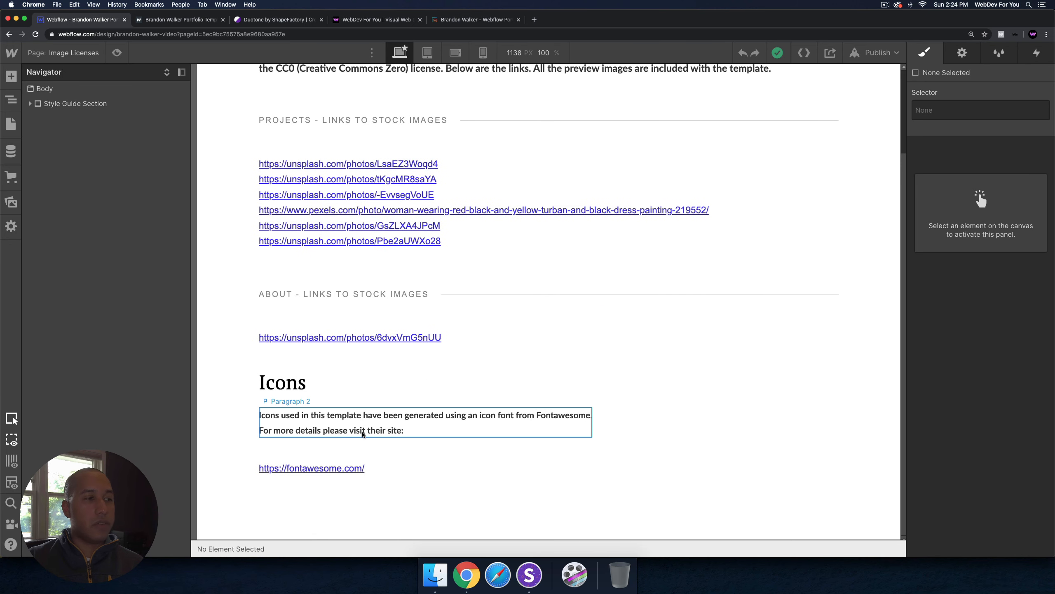
Step: View the Password utility page and the 404 utility page
click(11, 123)
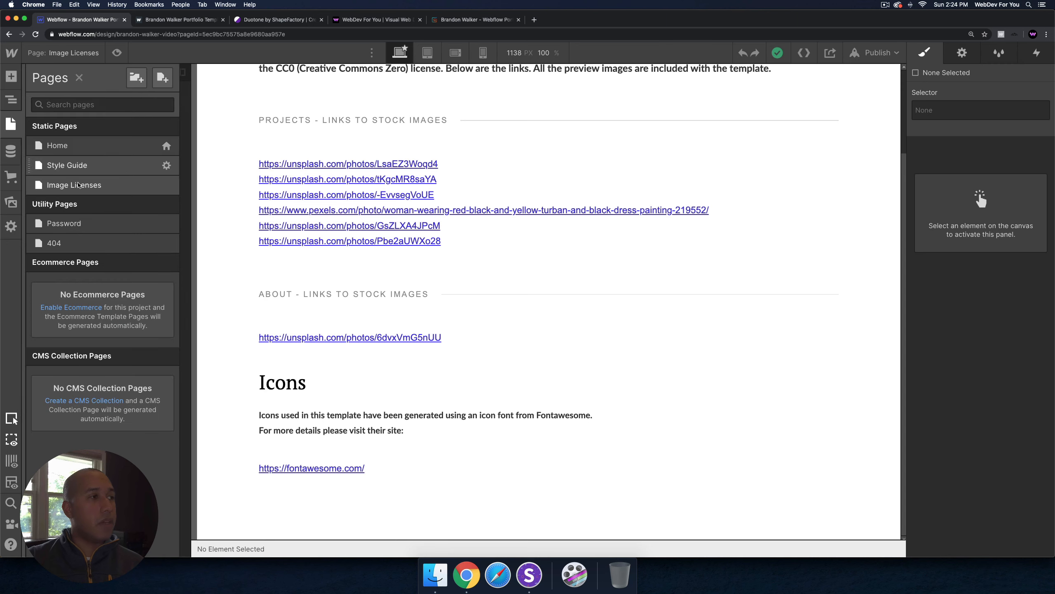
click(62, 219)
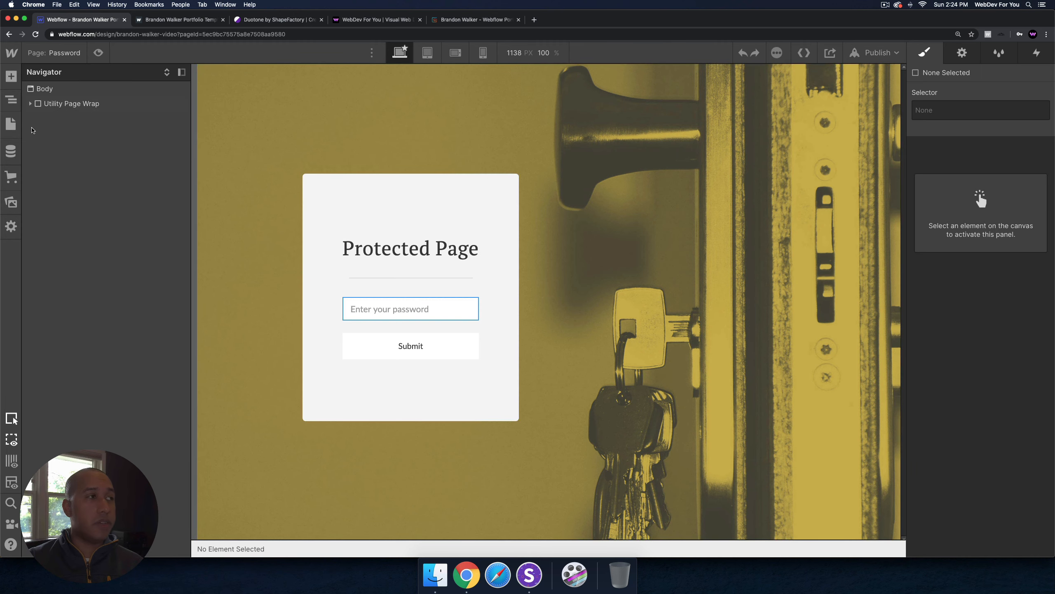
click(10, 124)
click(63, 242)
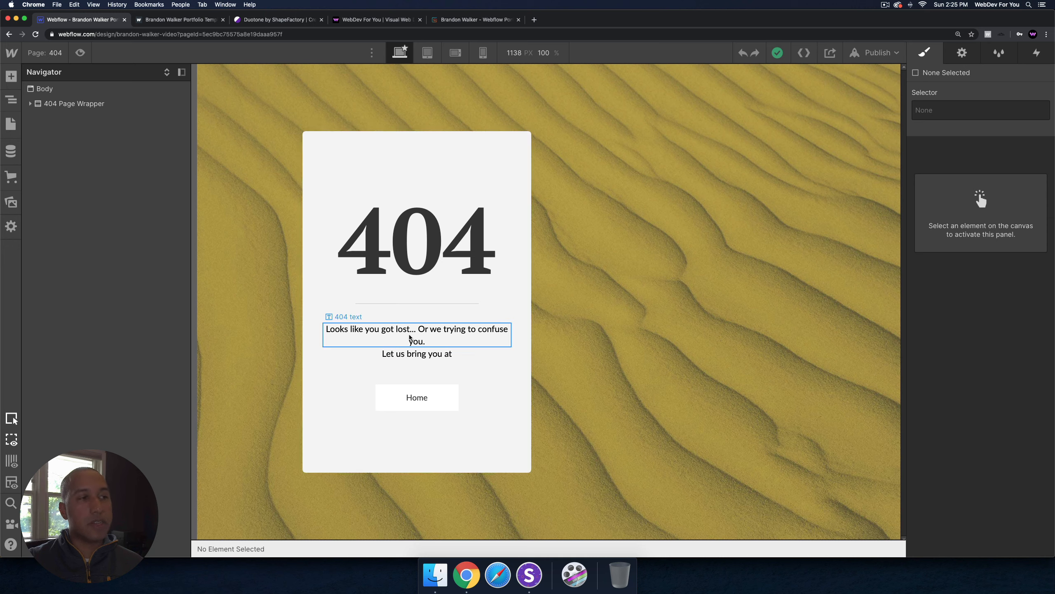
Step: Inspect the 404 page's structure, selecting elements inside the card and the surrounding 404 Page Wrapper
click(460, 340)
click(521, 347)
click(546, 342)
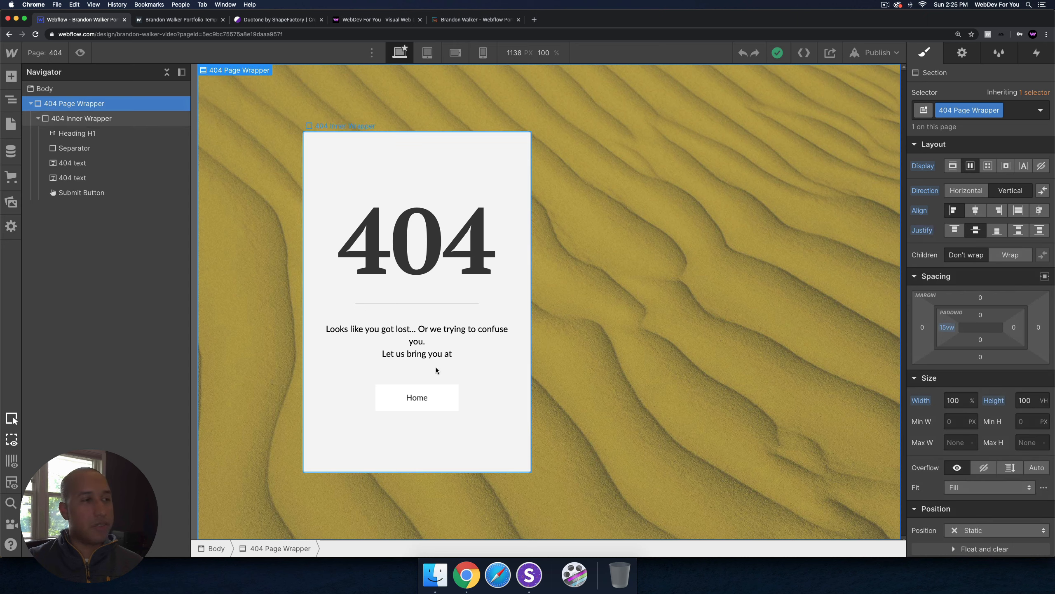
Step: Check the second 404 text block and the 404 Page Wrapper, and return to the Home page
click(386, 354)
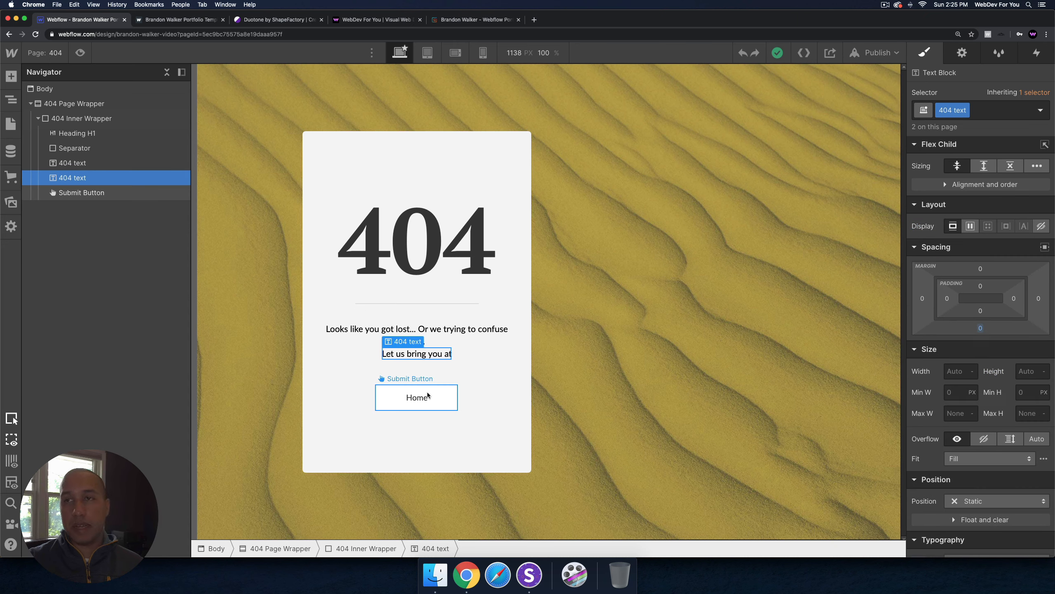
click(234, 193)
click(11, 123)
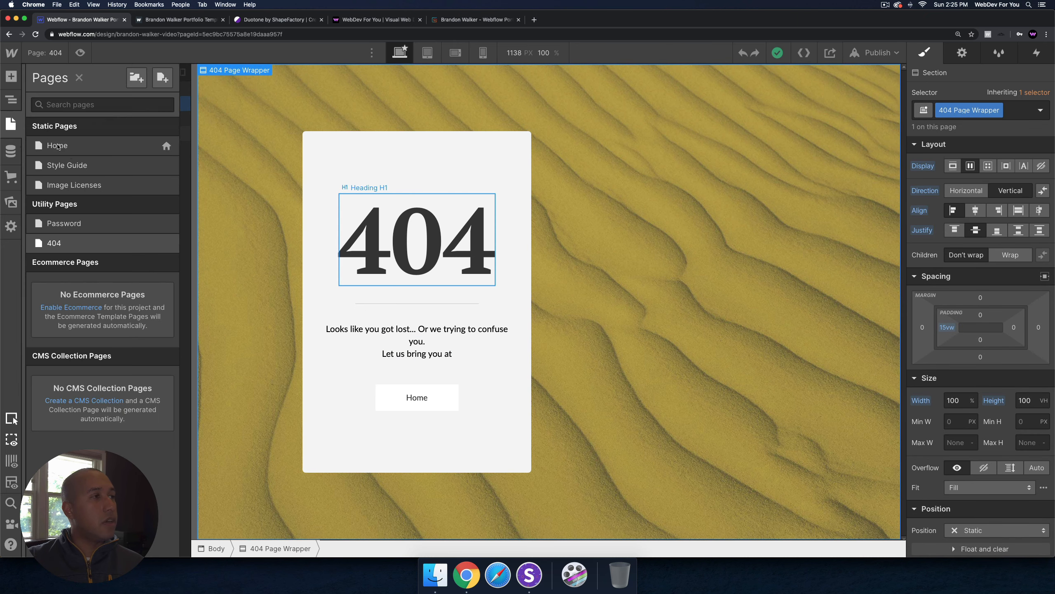
click(58, 145)
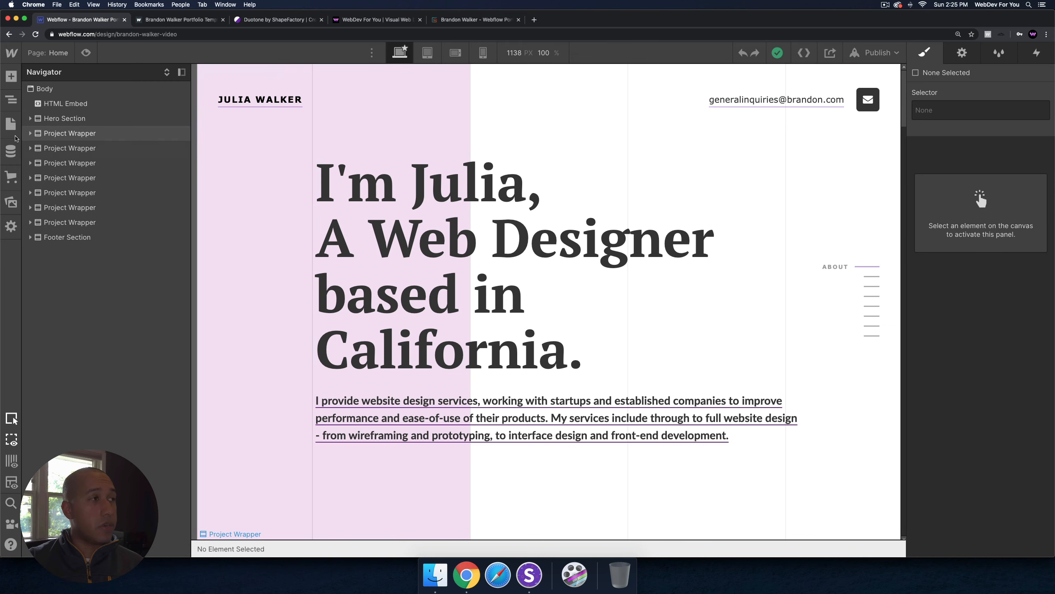
Step: In the Home page's SEO settings, enter the title tag as the template's name followed by "Webflow Portfolio Tempalte"
click(11, 124)
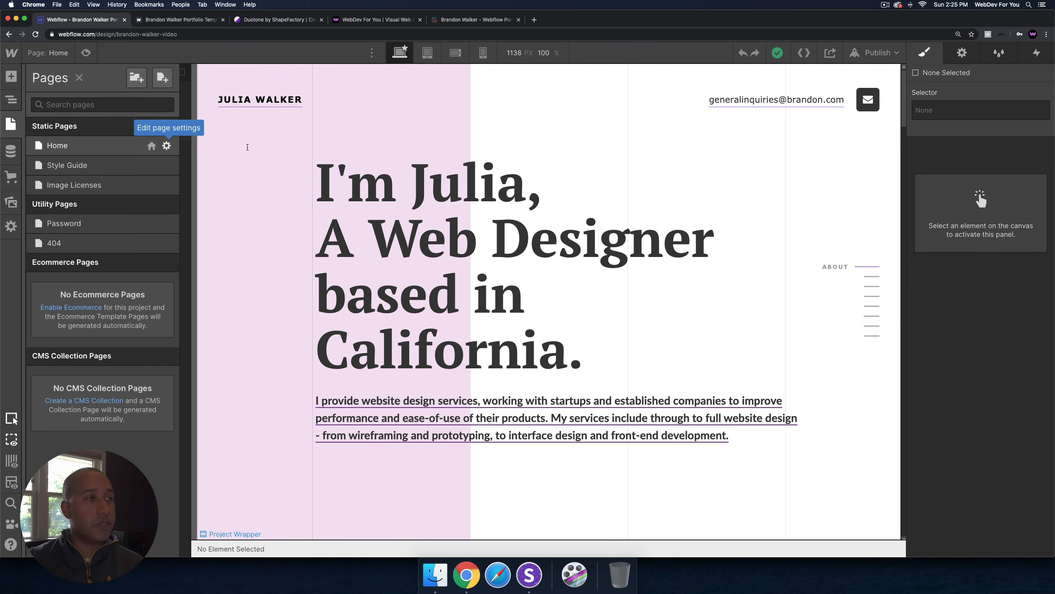
click(166, 146)
scroll(401, 281, down, 5)
scroll(401, 281, up, 1)
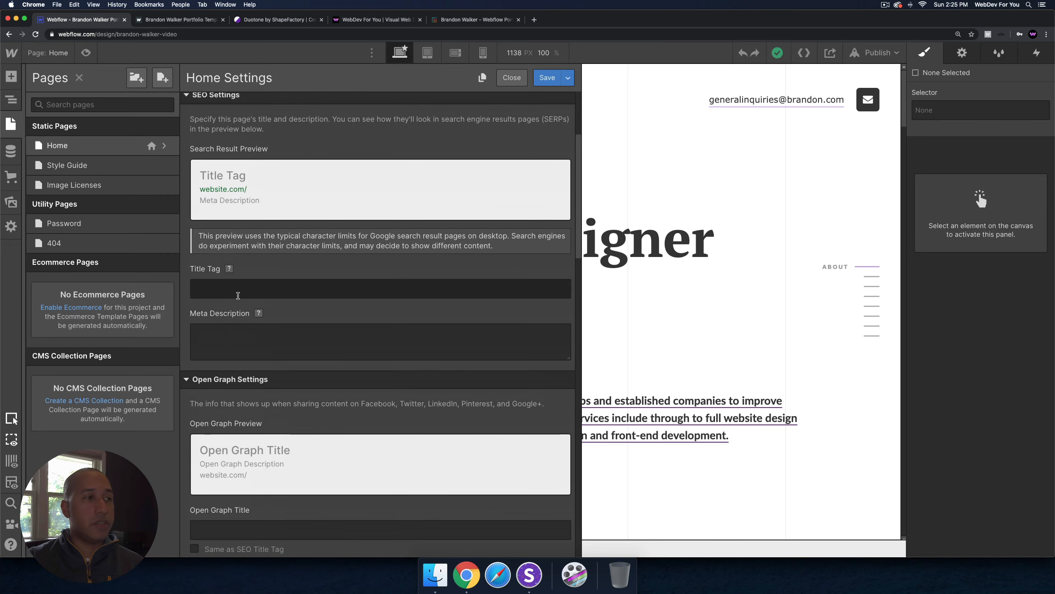
click(232, 296)
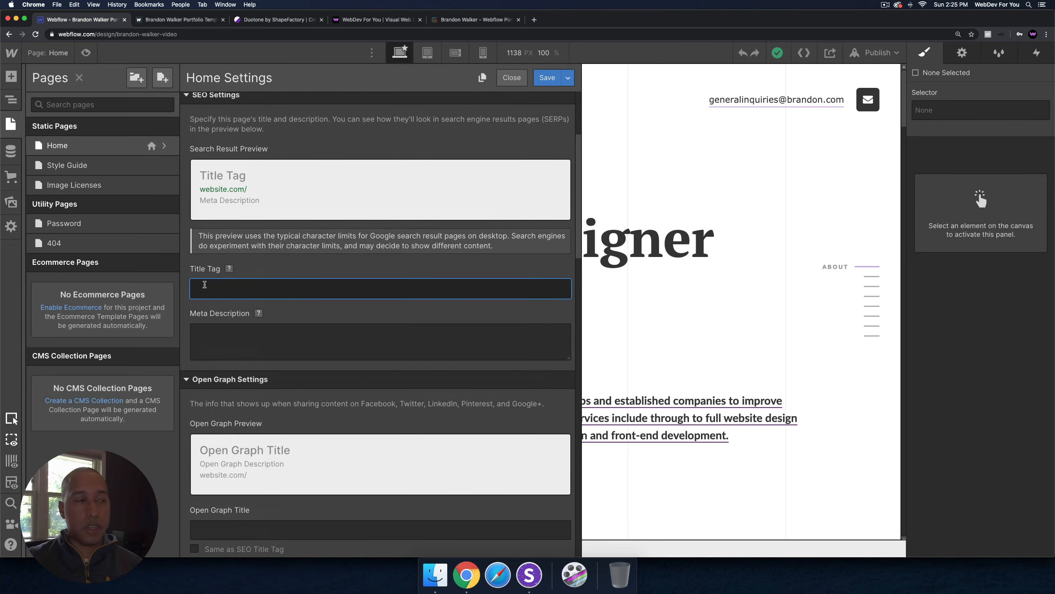
key(shift)
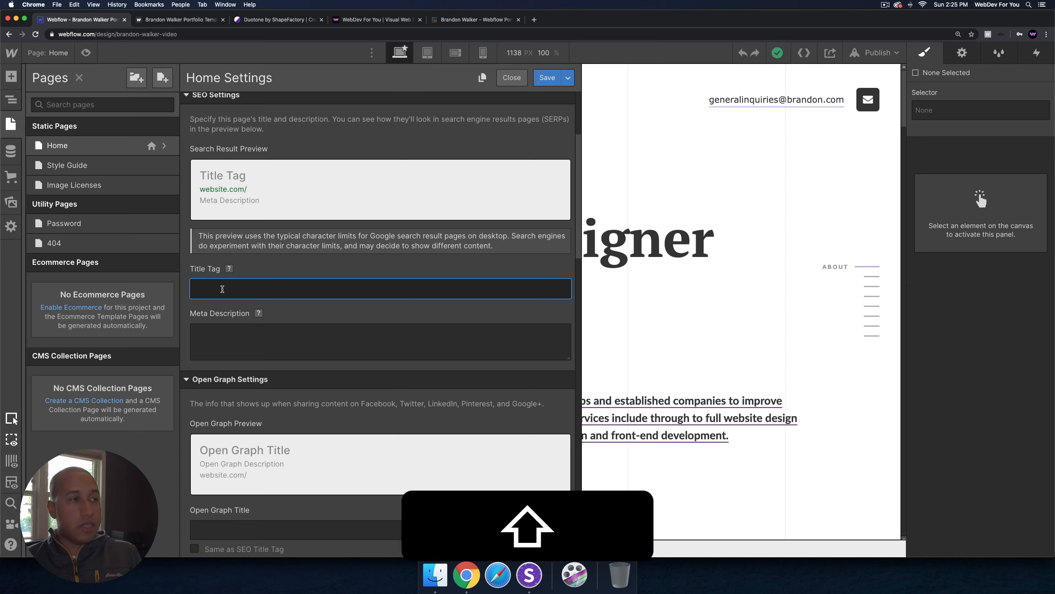
text(Brand)
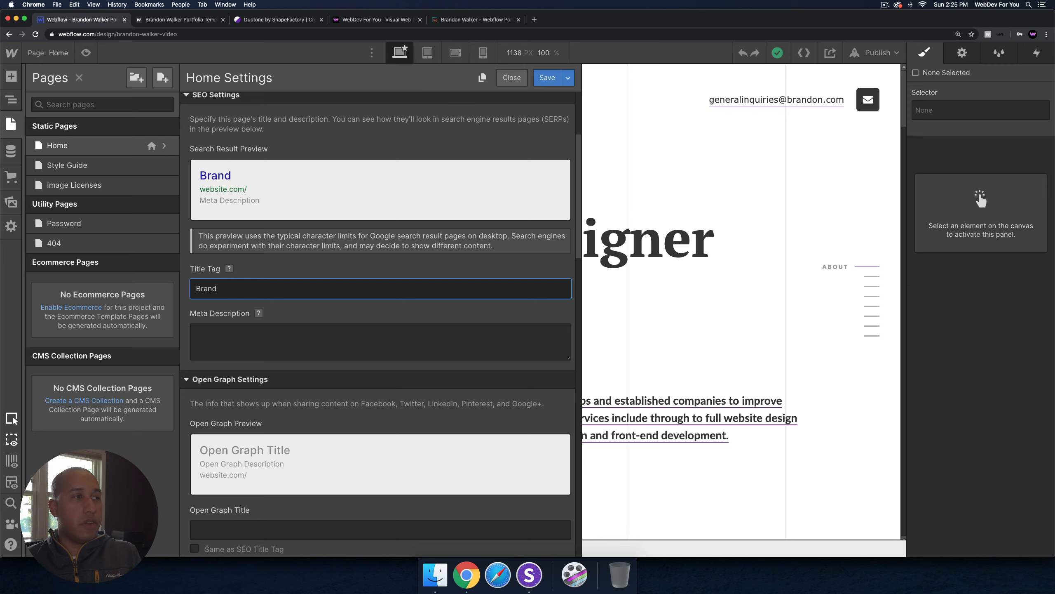
text(on Walker Webfl)
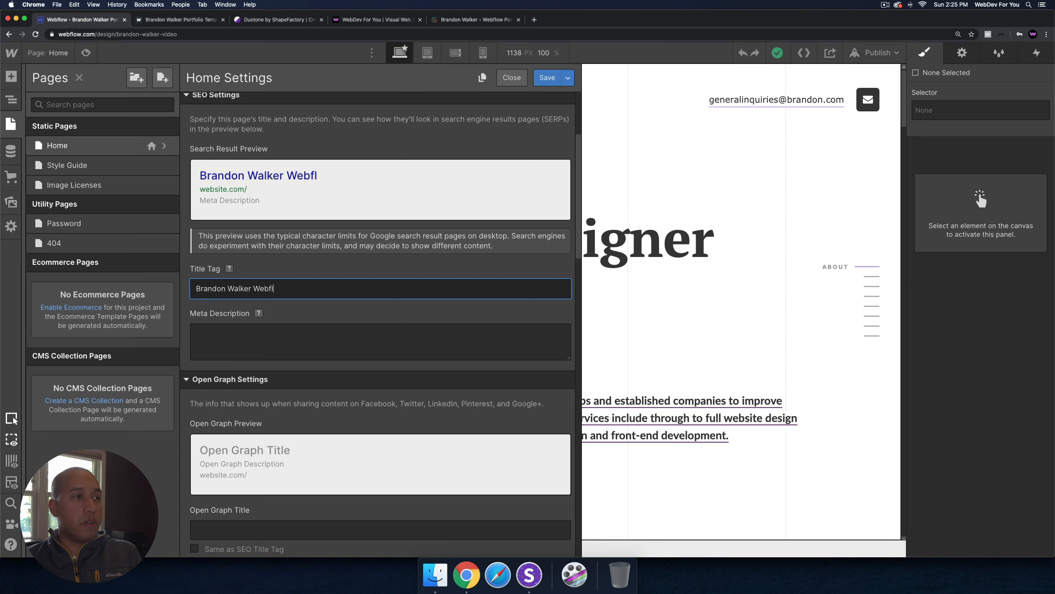
text(ow Portfolio )
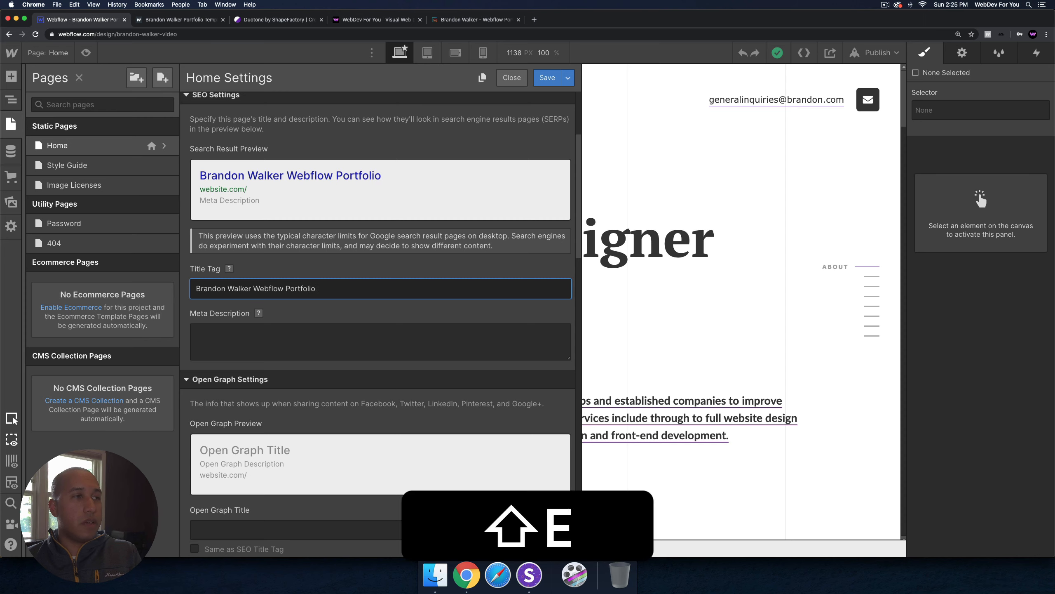
text(Tempalte)
Step: Set the Home page's meta description to "Awesome Webflow template to help you get started quickly in Webflow."
key(Tab)
text(Aw)
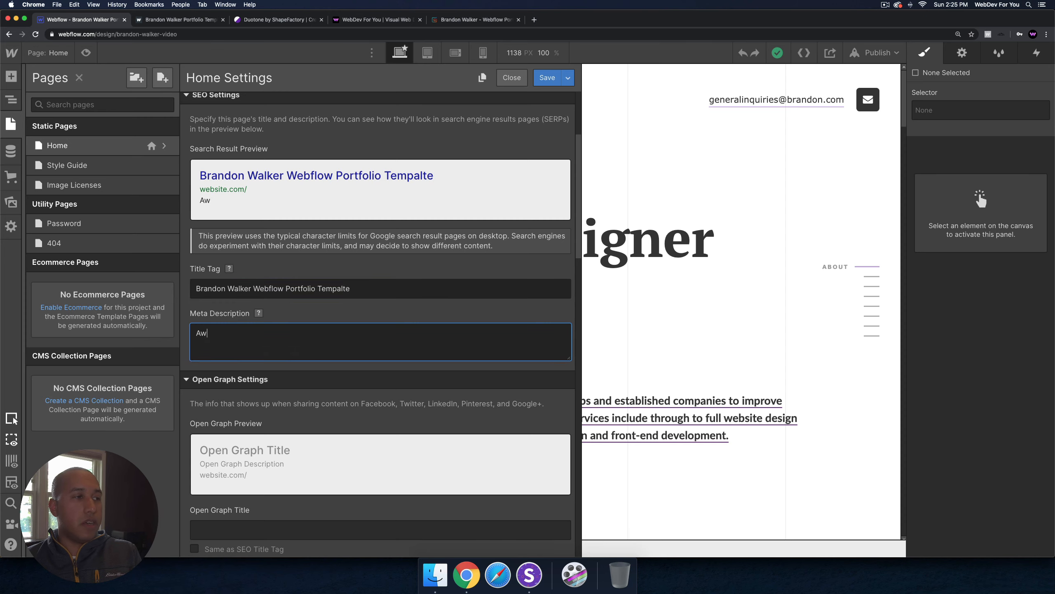
text(esome Webfl)
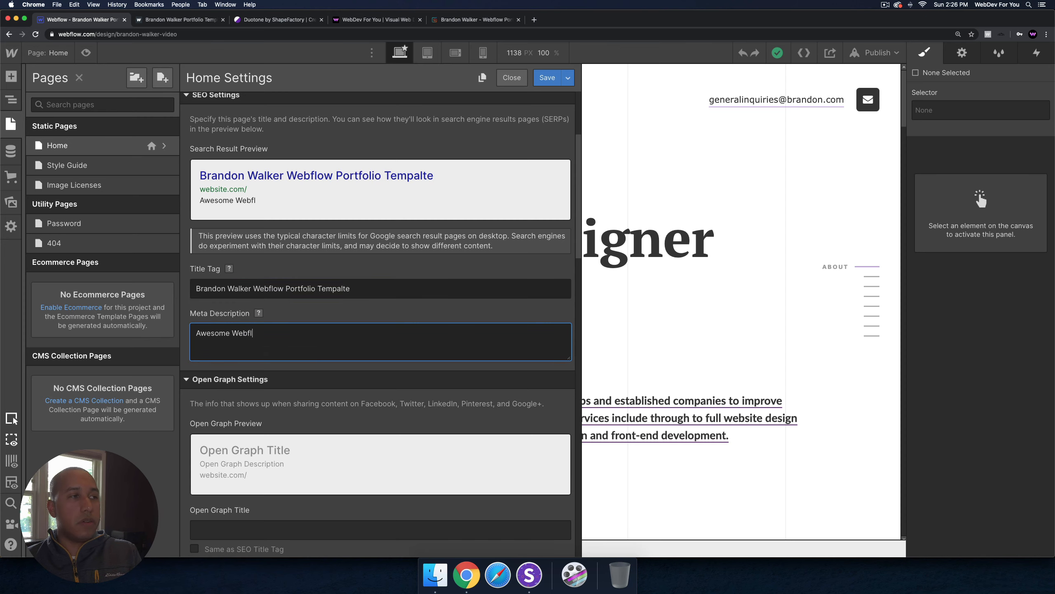
text(ow templ)
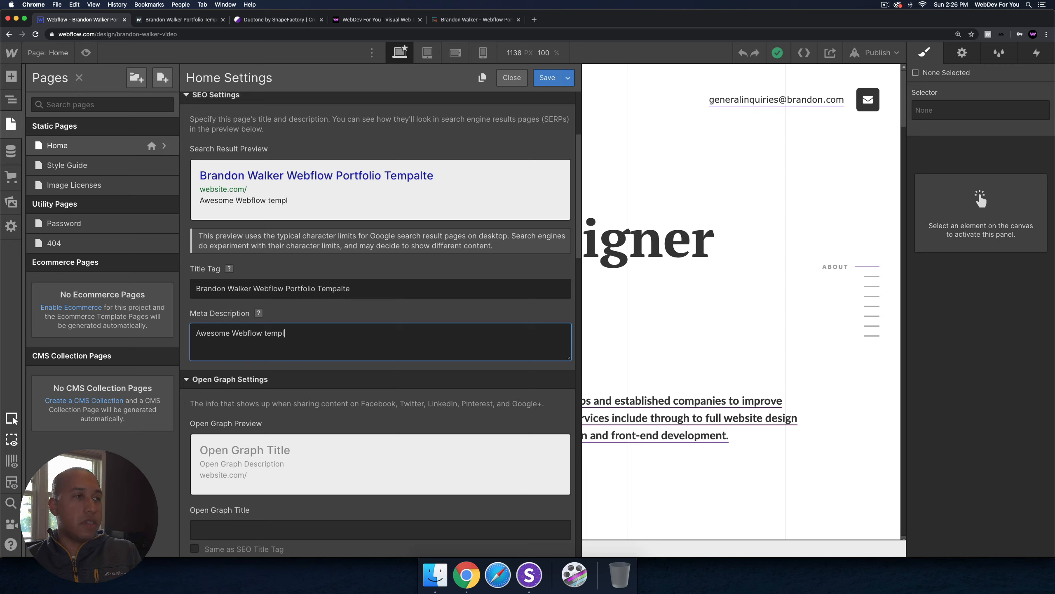
text(ate to help you get ta)
key(BackSpace)
key(BackSpace)
text(s)
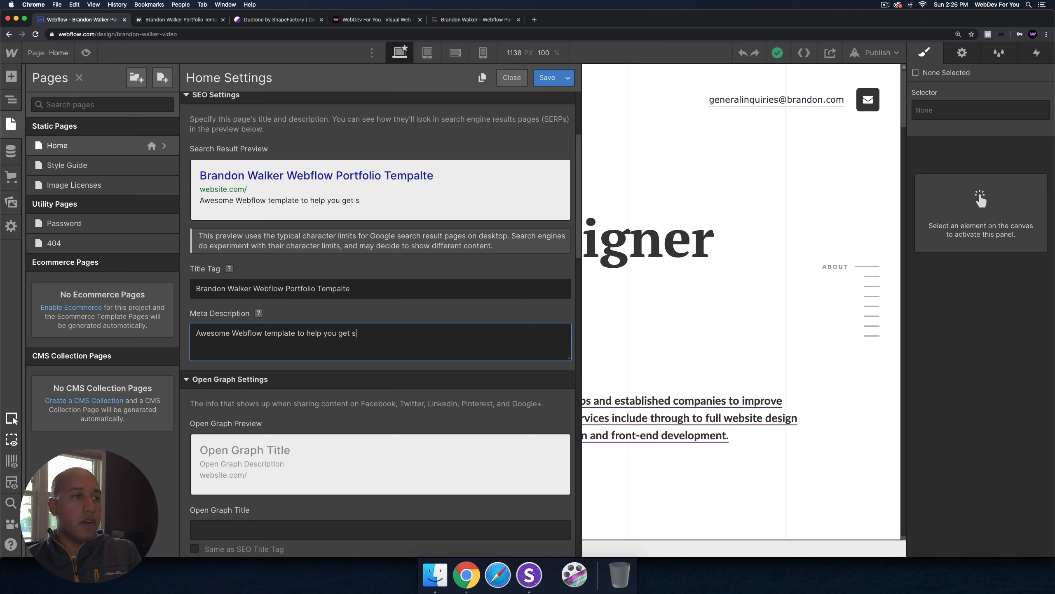
text(tarted quickly)
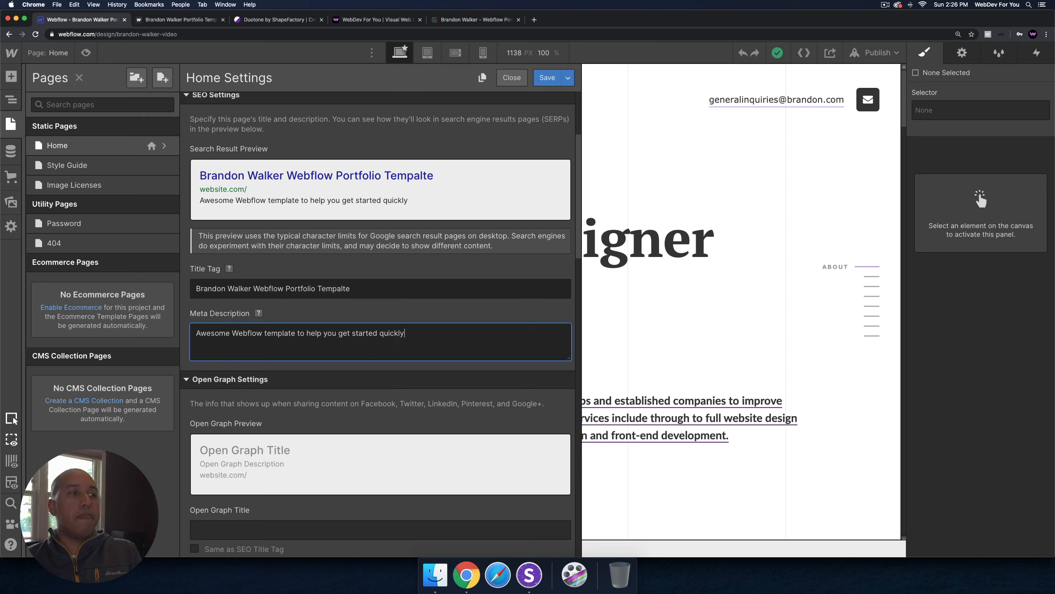
text( in Webflow.)
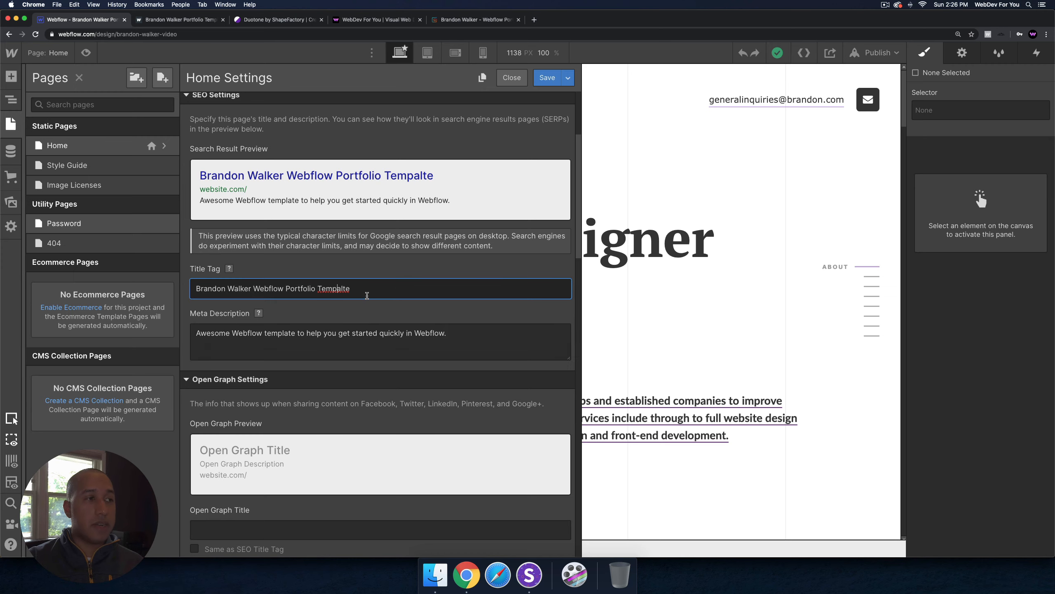
Step: Correct the misspelled last word of the Home page's title tag to "Template"
scroll(410, 333, up, 5)
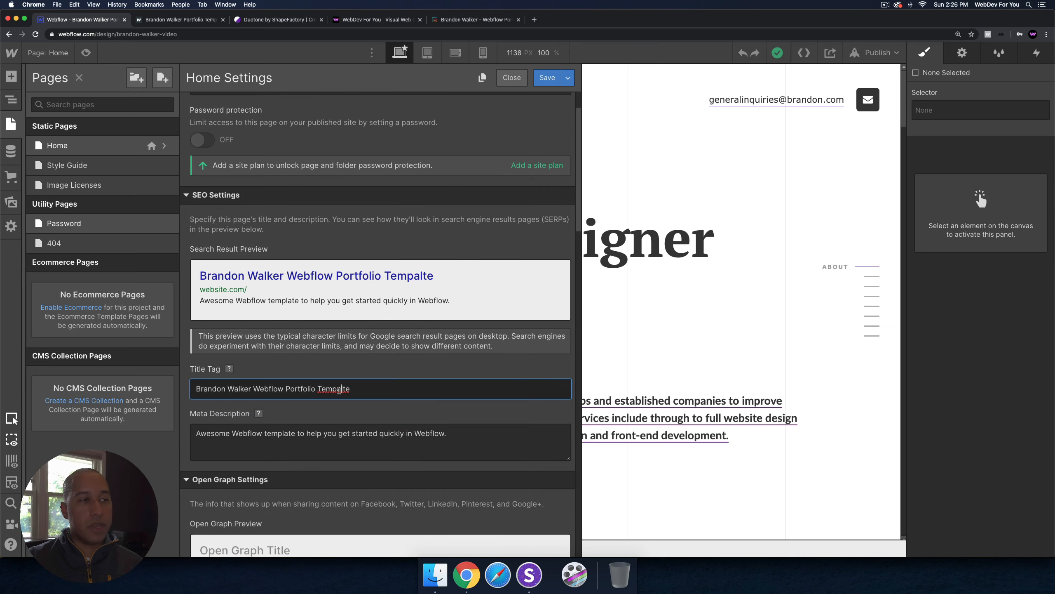
double_click(337, 389)
text(Template)
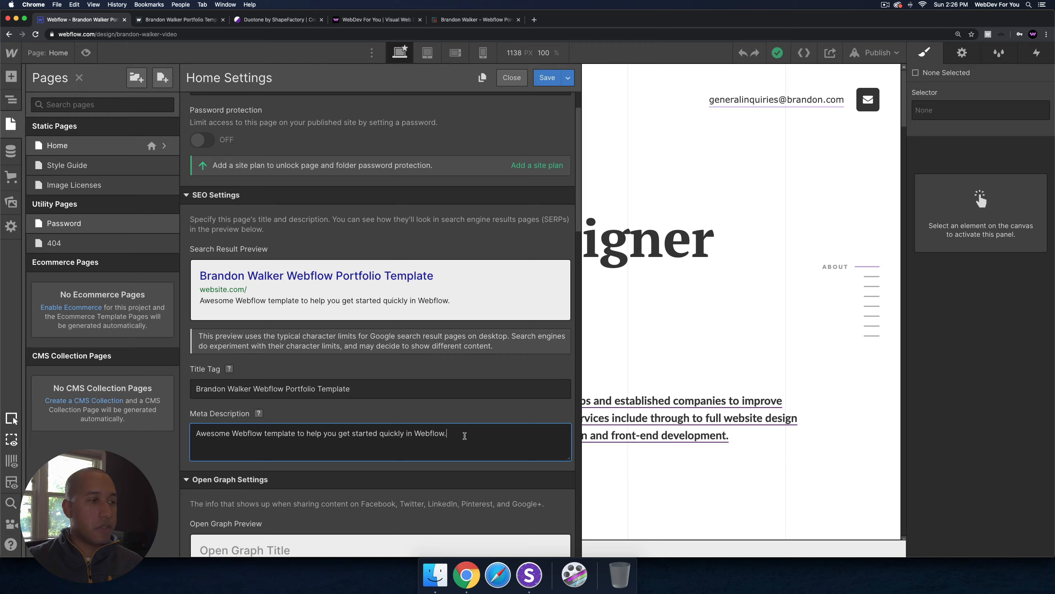
Step: Review the Home page's Open Graph title, description and image URL fields, including the image size requirement
scroll(460, 440, down, 5)
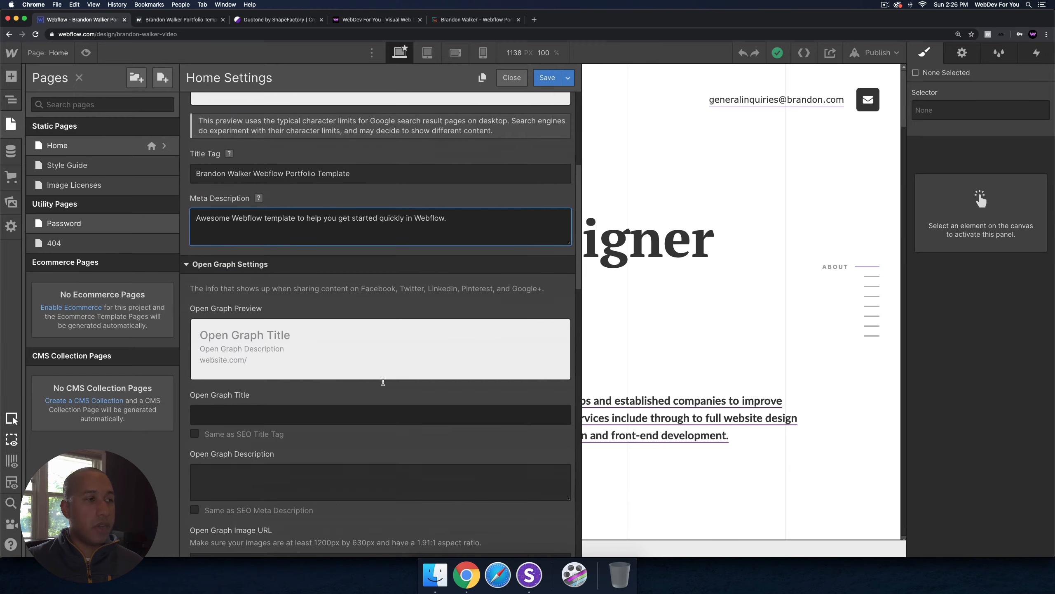
click(258, 416)
scroll(258, 423, down, 1)
click(258, 448)
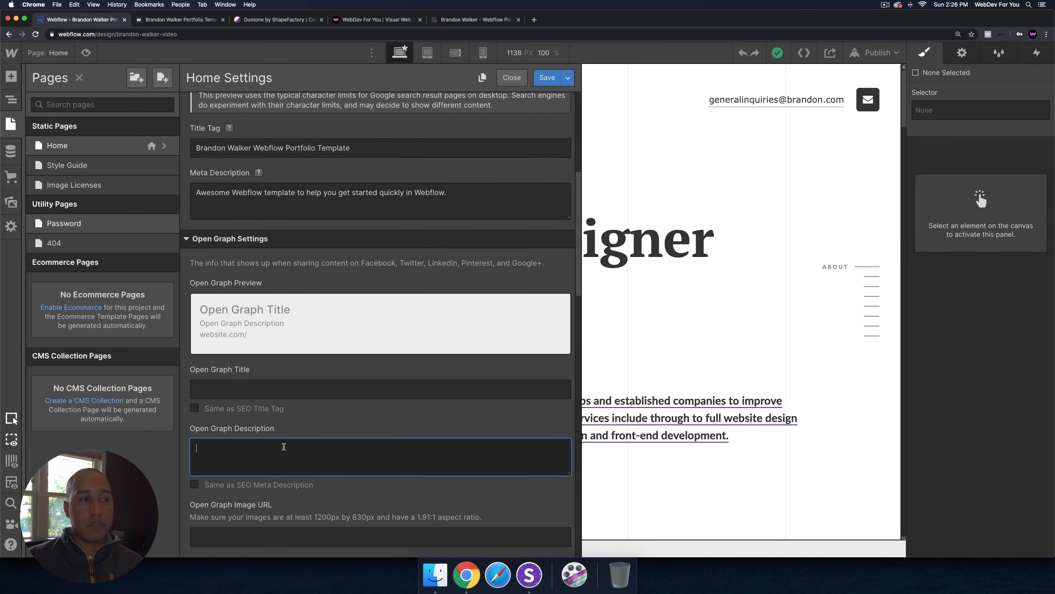
click(280, 400)
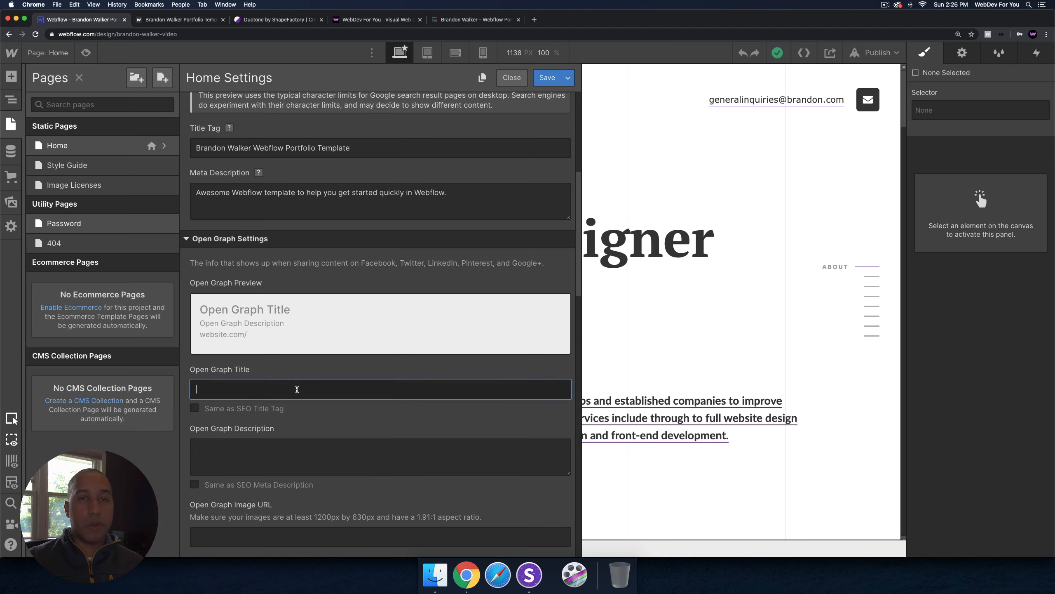
scroll(300, 428, down, 4)
click(281, 426)
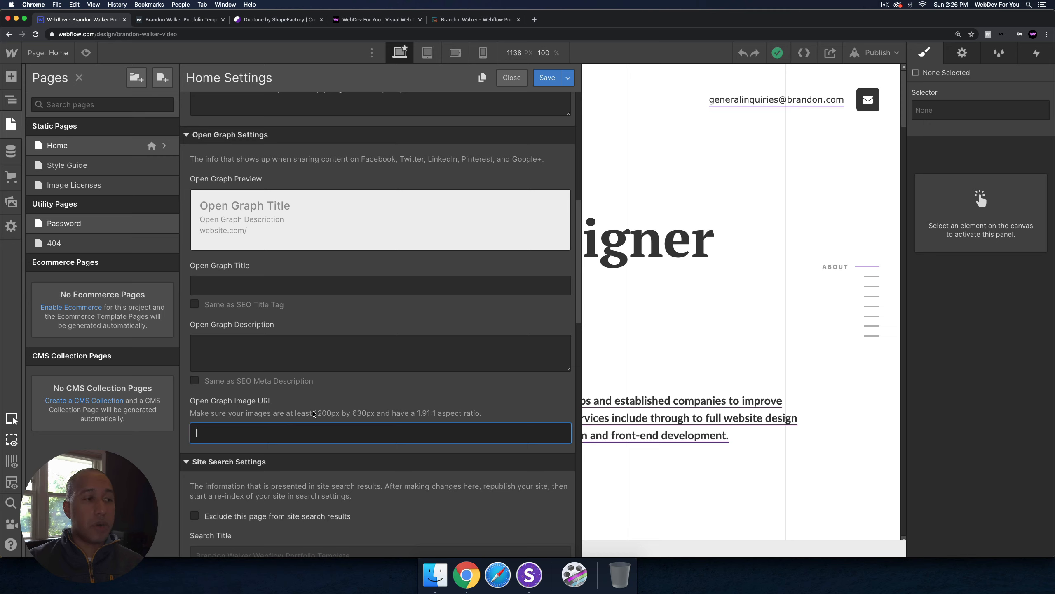
drag(319, 415, 344, 416)
click(352, 416)
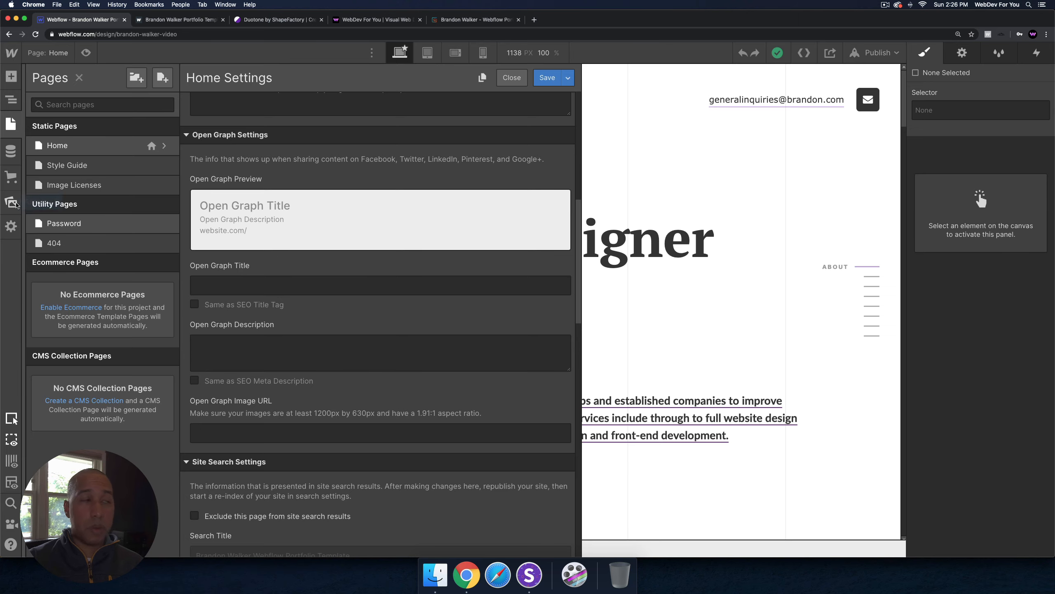
Step: Save the Home page settings and copy the web address of the [10]bg_img_password.jpg image from the project's assets
click(45, 220)
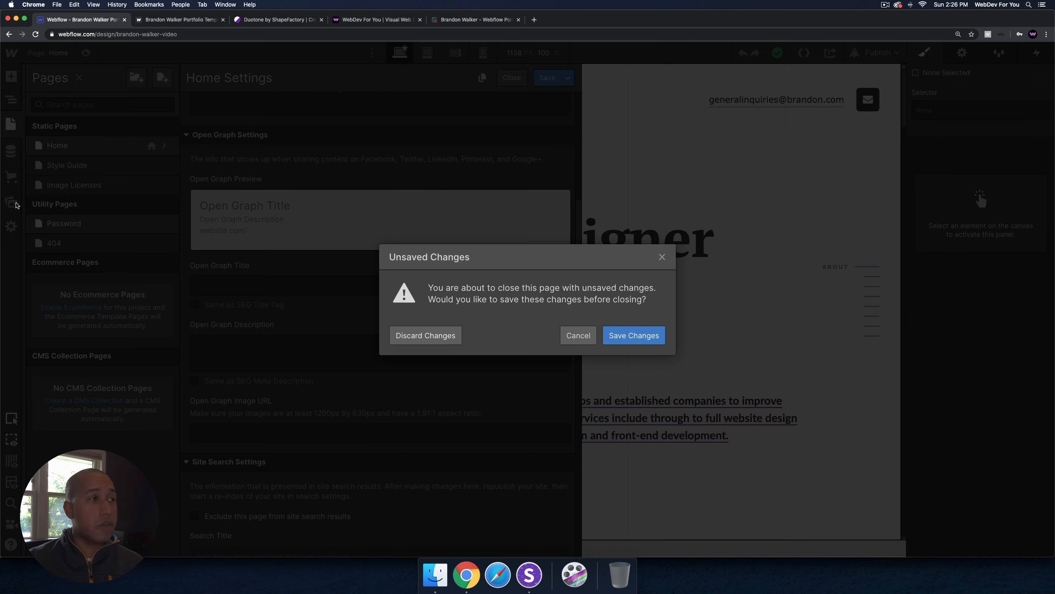
click(624, 335)
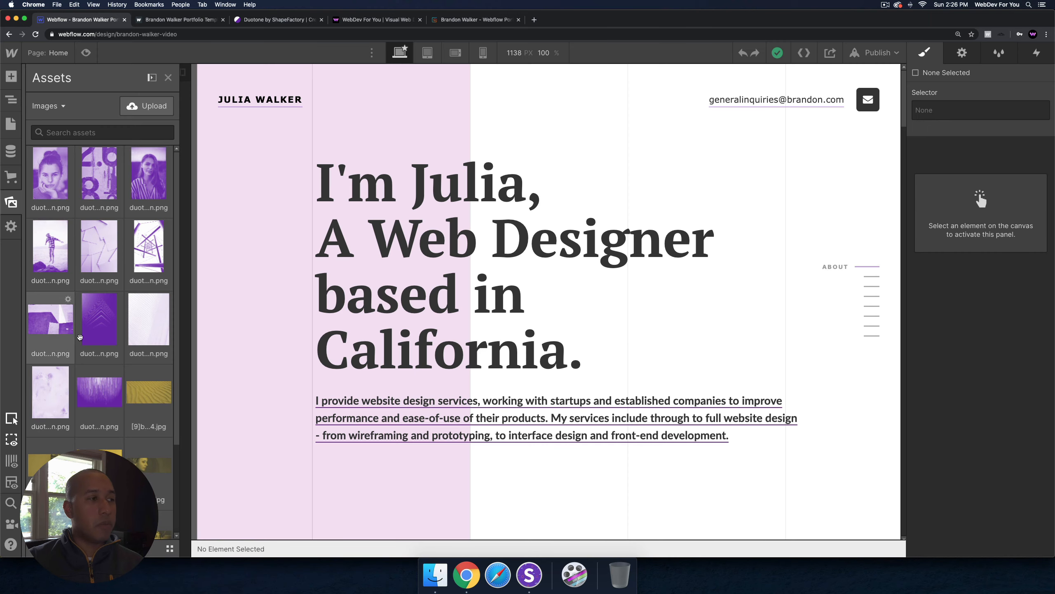
scroll(69, 333, down, 3)
click(68, 329)
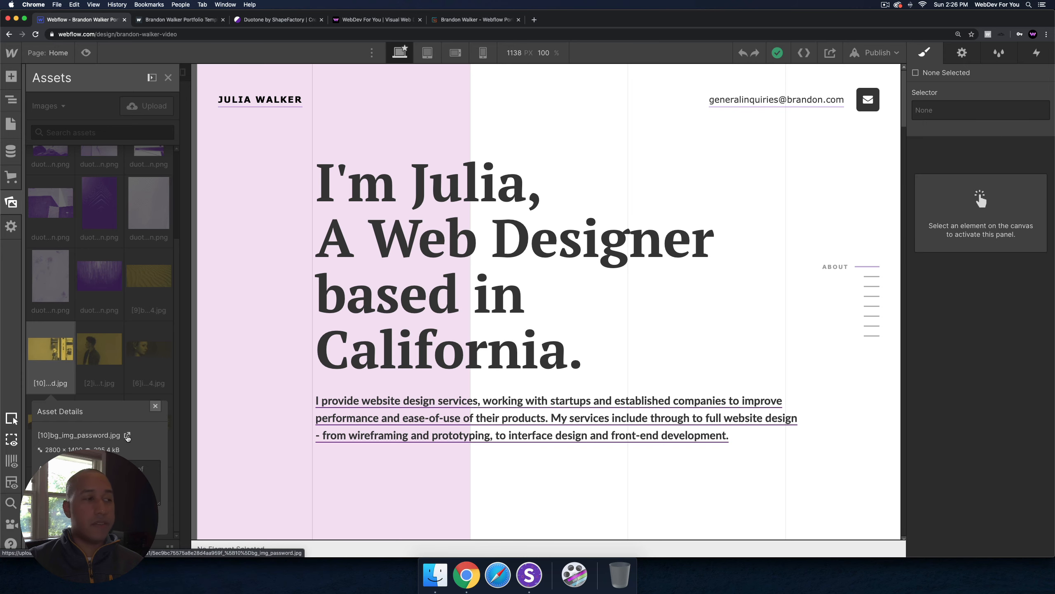
click(128, 435)
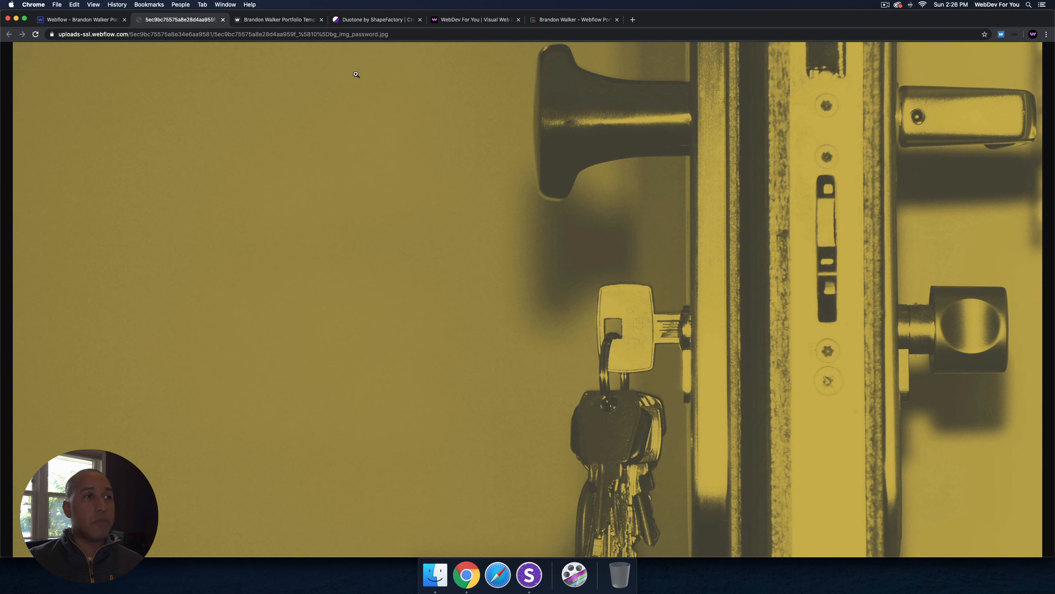
click(365, 31)
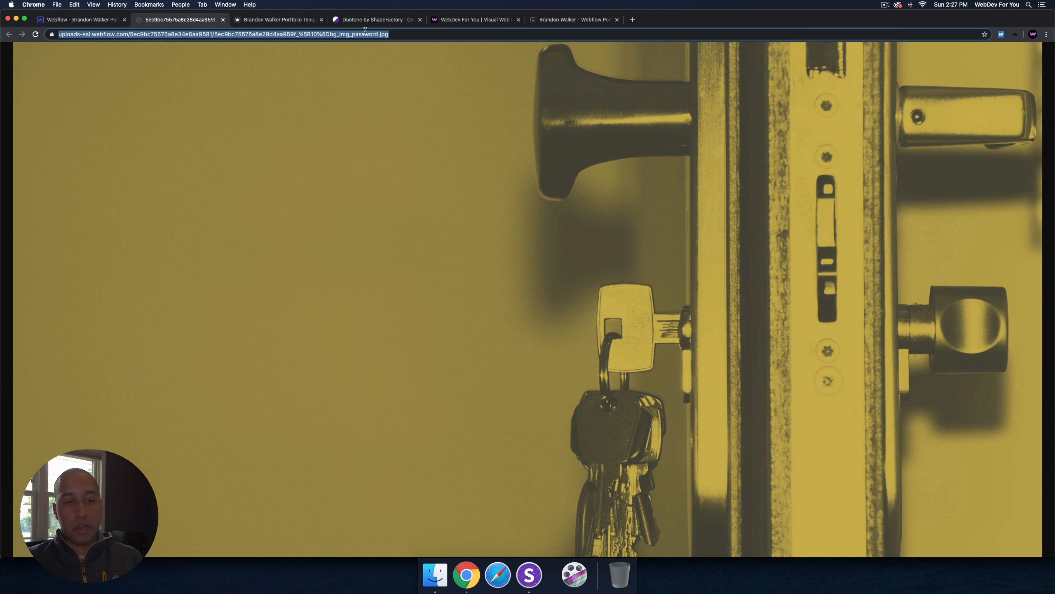
key(super+c)
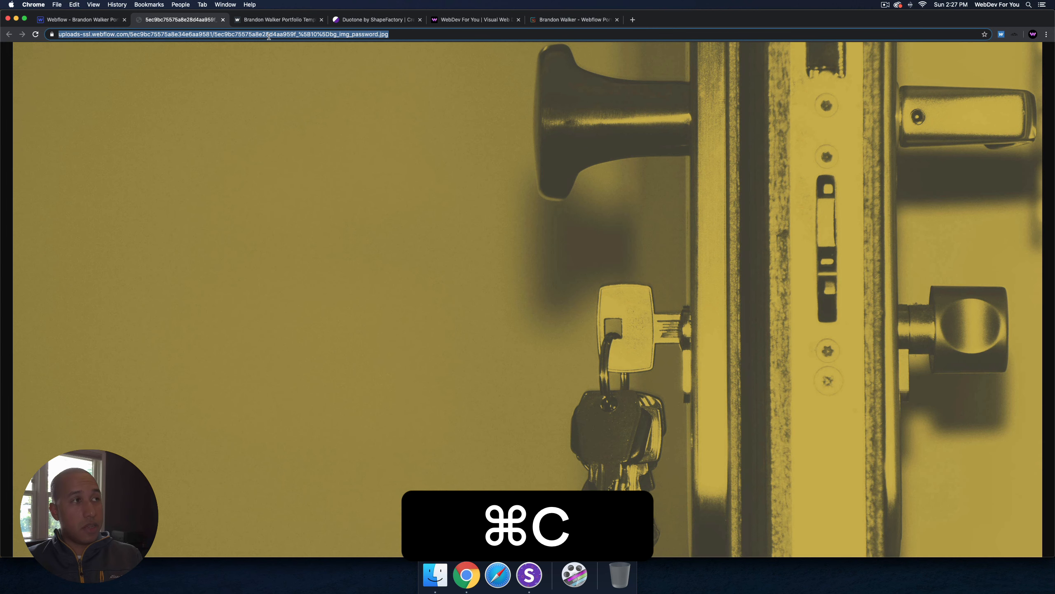
Step: Paste the copied image address as the Home page's Open Graph Image URL and check the Open Graph preview
click(80, 23)
click(11, 124)
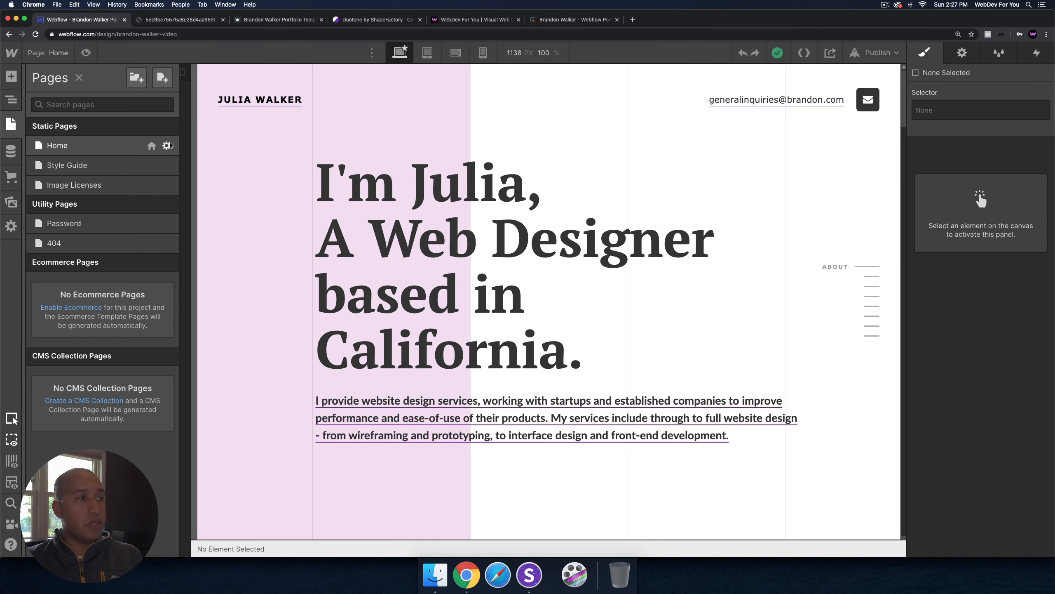
click(171, 145)
scroll(278, 373, down, 10)
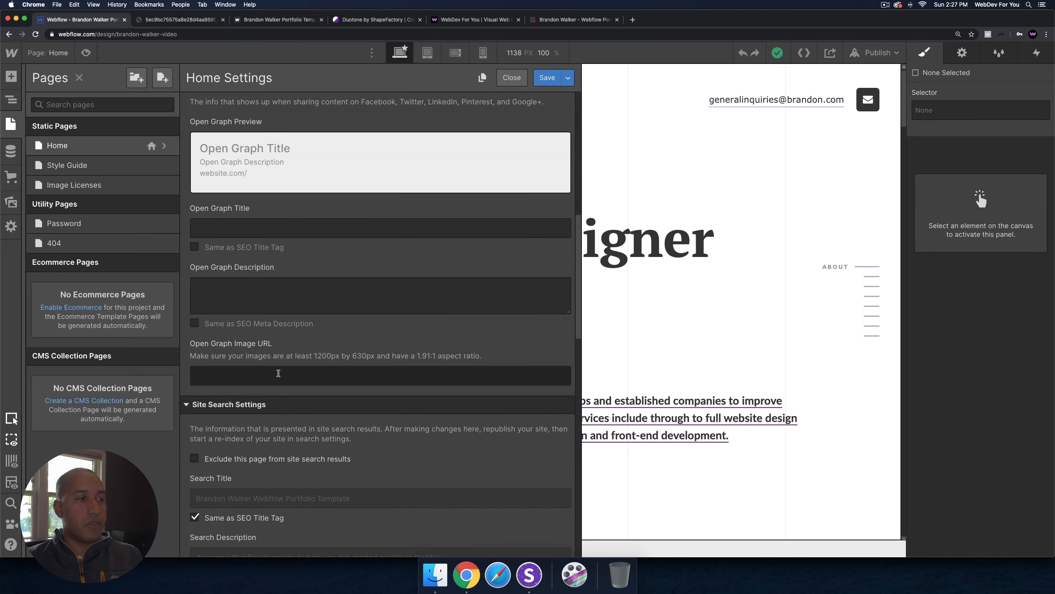
click(278, 373)
key(super+v)
scroll(318, 273, up, 3)
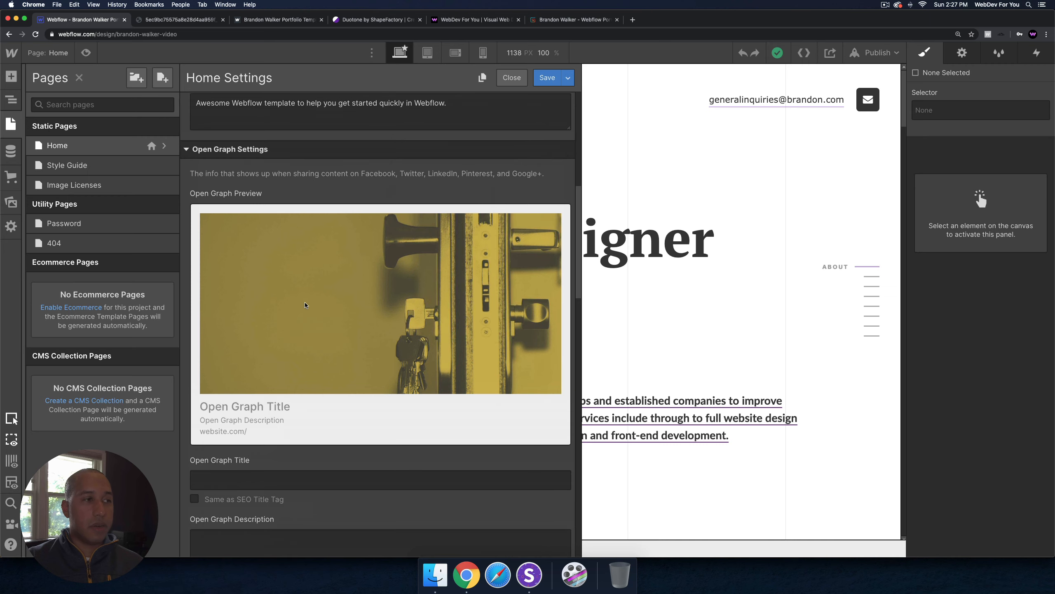
Step: Make the Open Graph title the same as the SEO title tag and the Open Graph description the same as the SEO meta description
scroll(314, 368, down, 5)
click(284, 370)
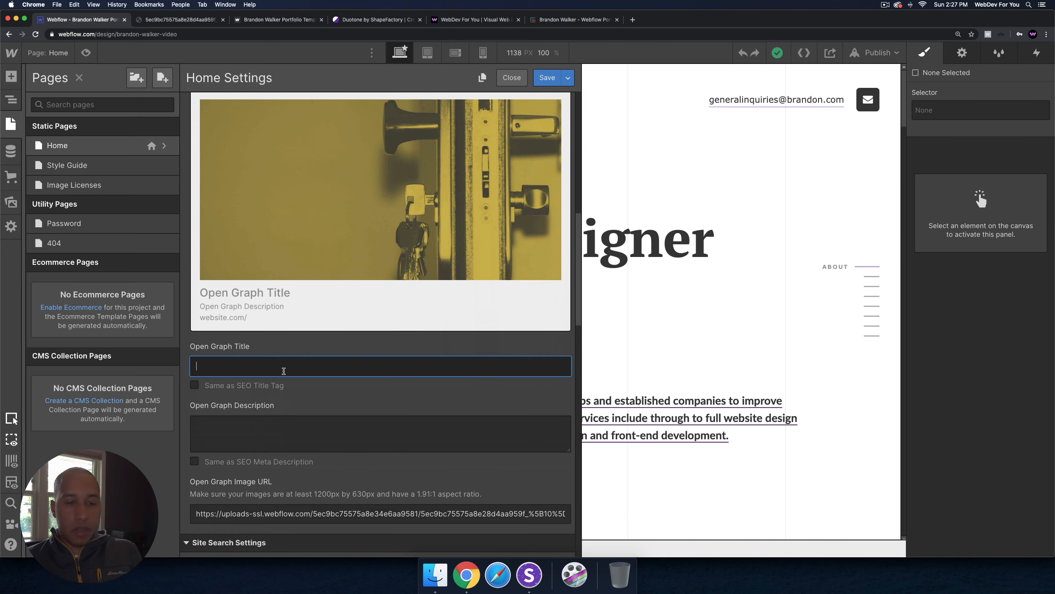
key(shift)
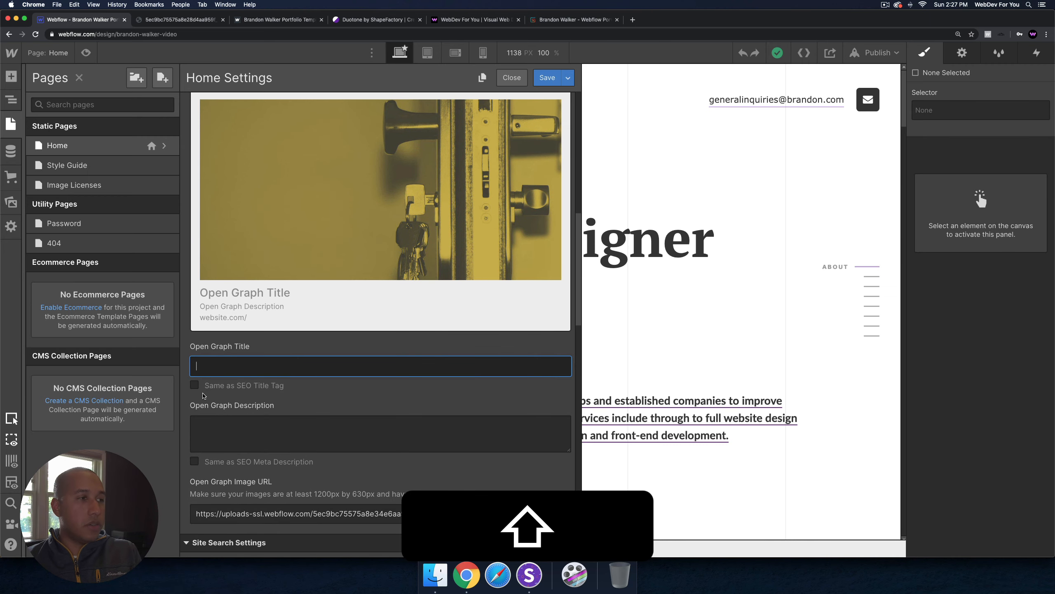
click(195, 386)
click(195, 462)
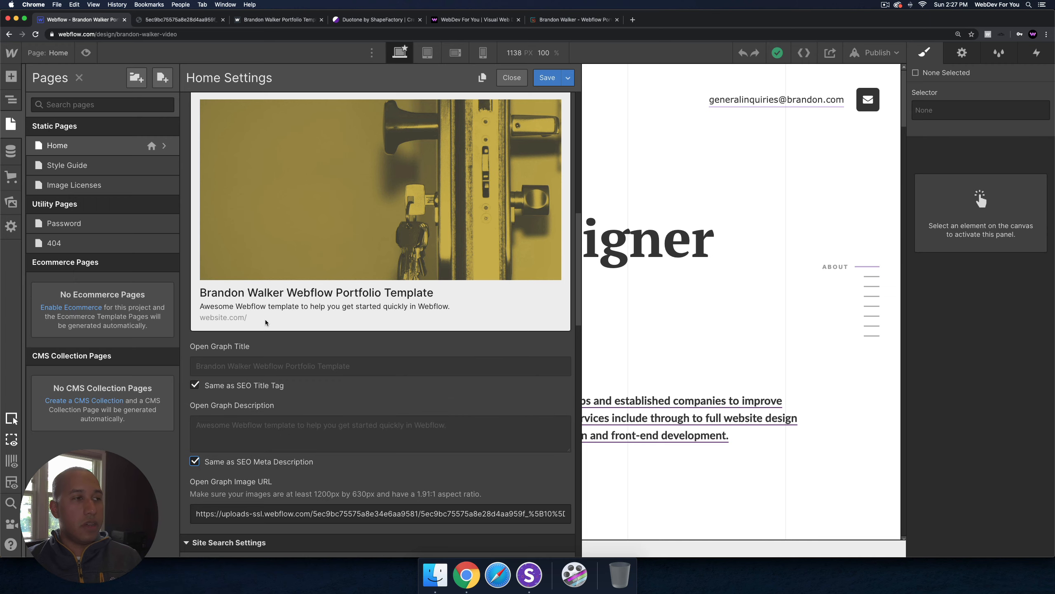
Step: Review the Home page's Open Graph preview and its Site Search settings for title, description and image
scroll(240, 196, up, 5)
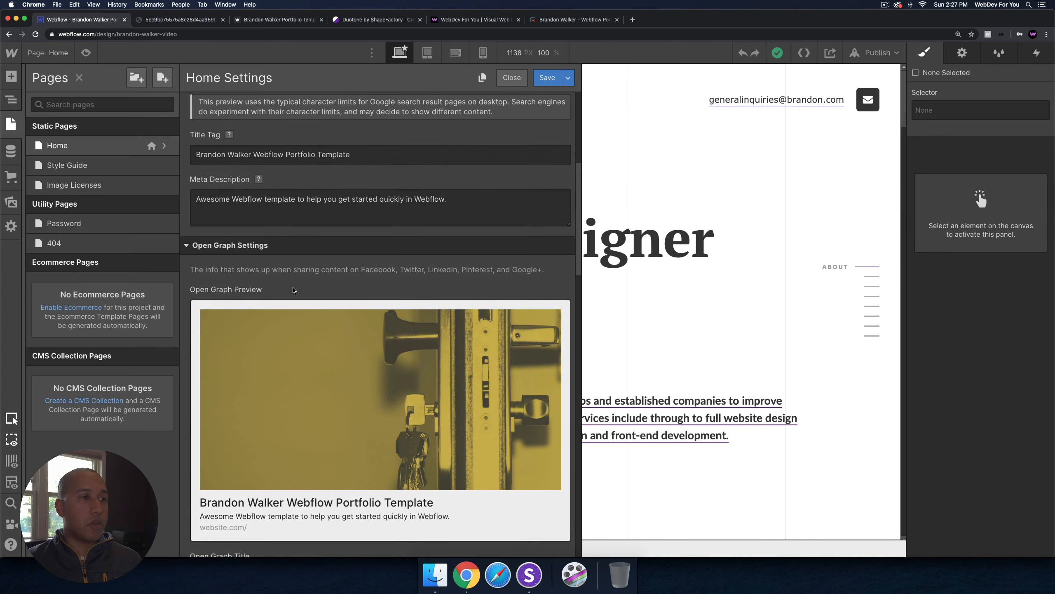
scroll(240, 196, down, 10)
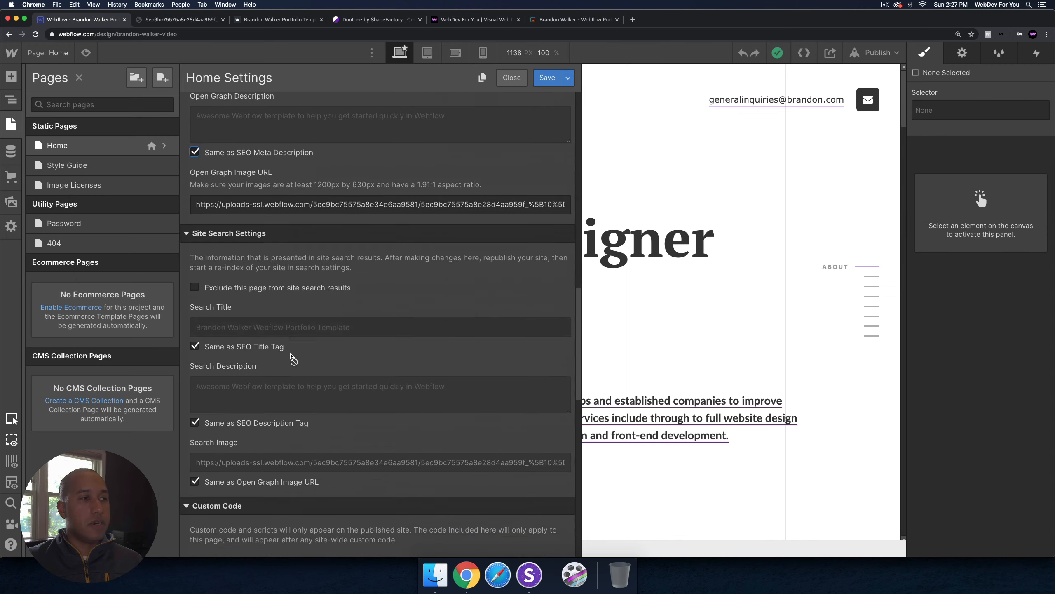
scroll(291, 355, up, 8)
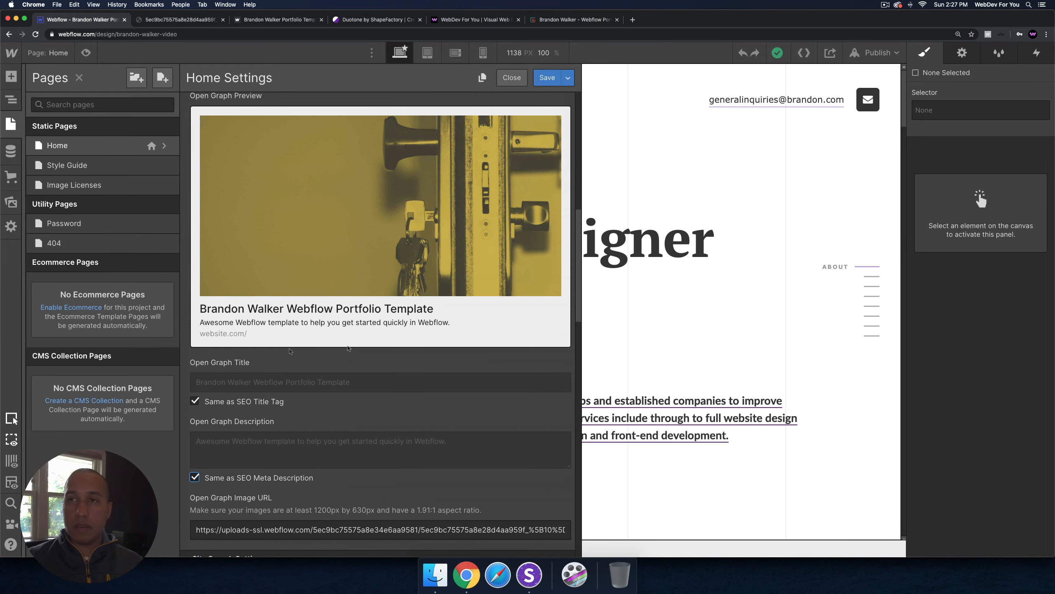
scroll(356, 346, up, 2)
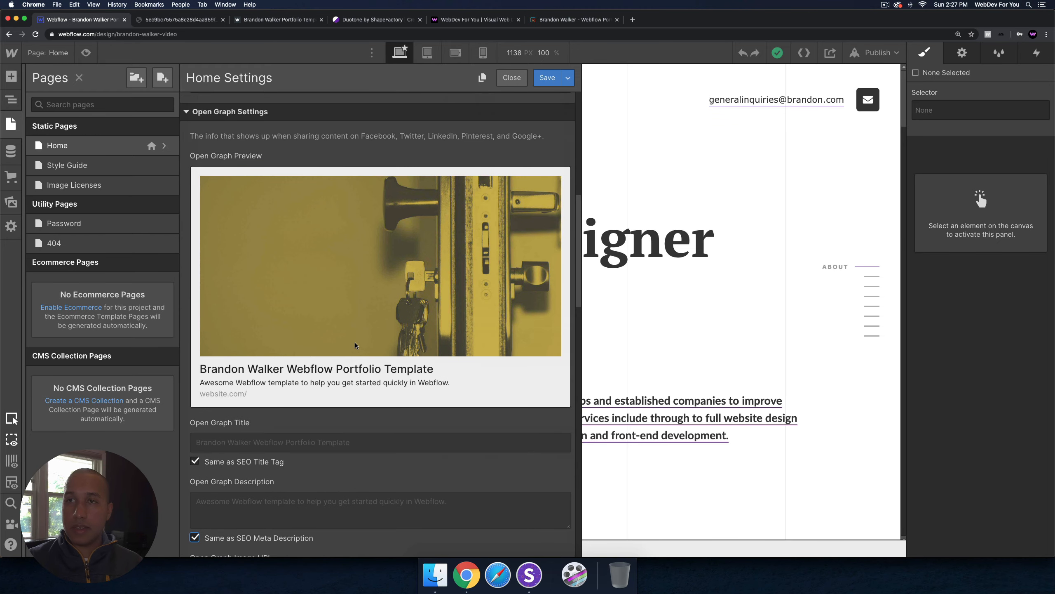
scroll(357, 337, up, 2)
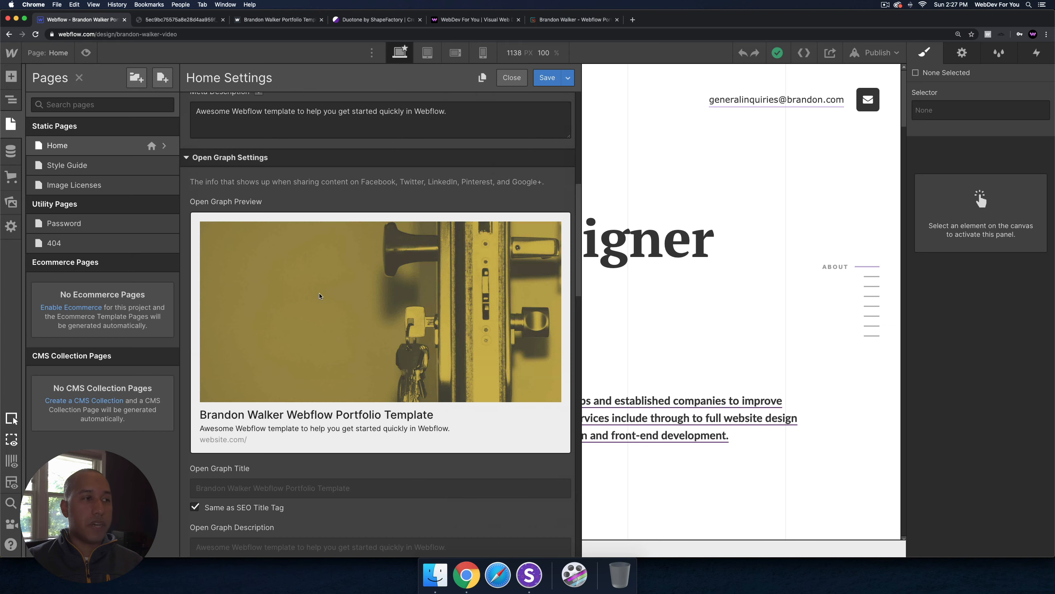
scroll(319, 296, down, 2)
scroll(293, 249, down, 10)
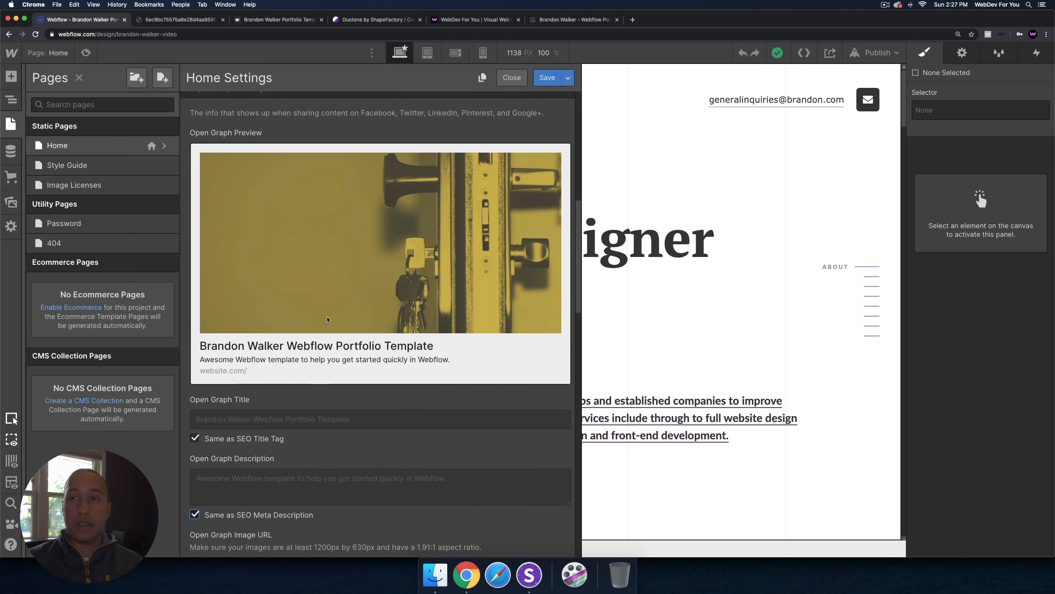
scroll(328, 319, down, 3)
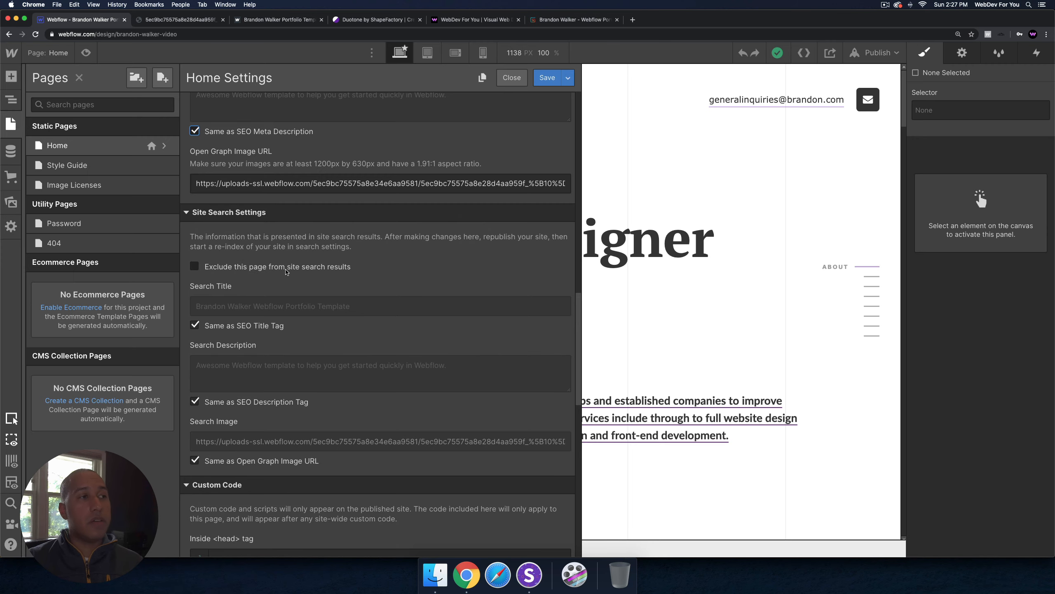
Step: Examine the Home page's custom code fields for the inside <head> tag and before </body> tag
scroll(316, 268, down, 9)
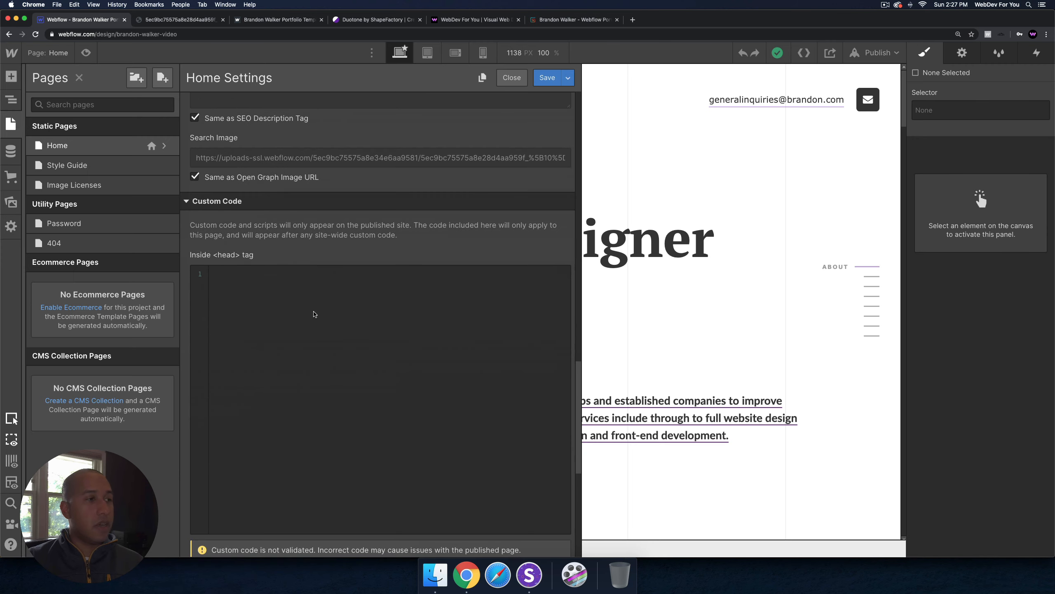
click(293, 311)
scroll(293, 312, down, 5)
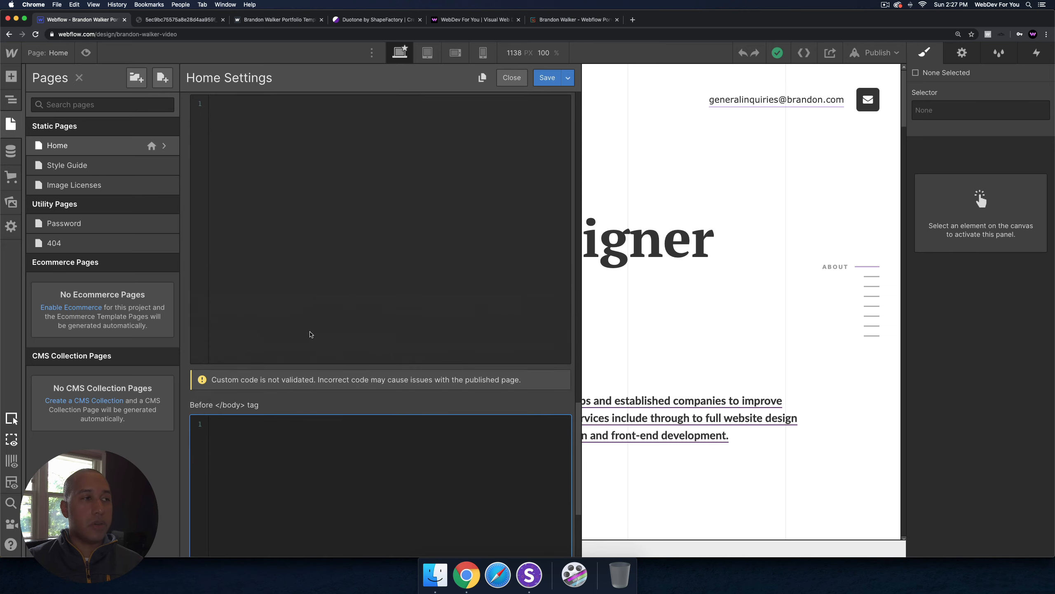
scroll(277, 257, up, 2)
scroll(288, 358, down, 7)
click(313, 301)
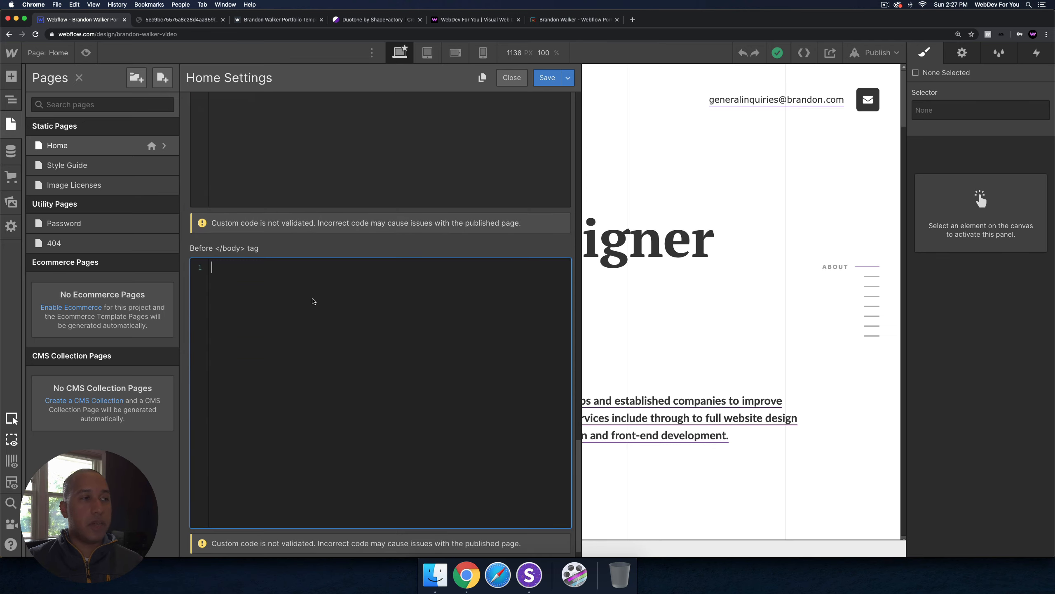
scroll(315, 212, up, 3)
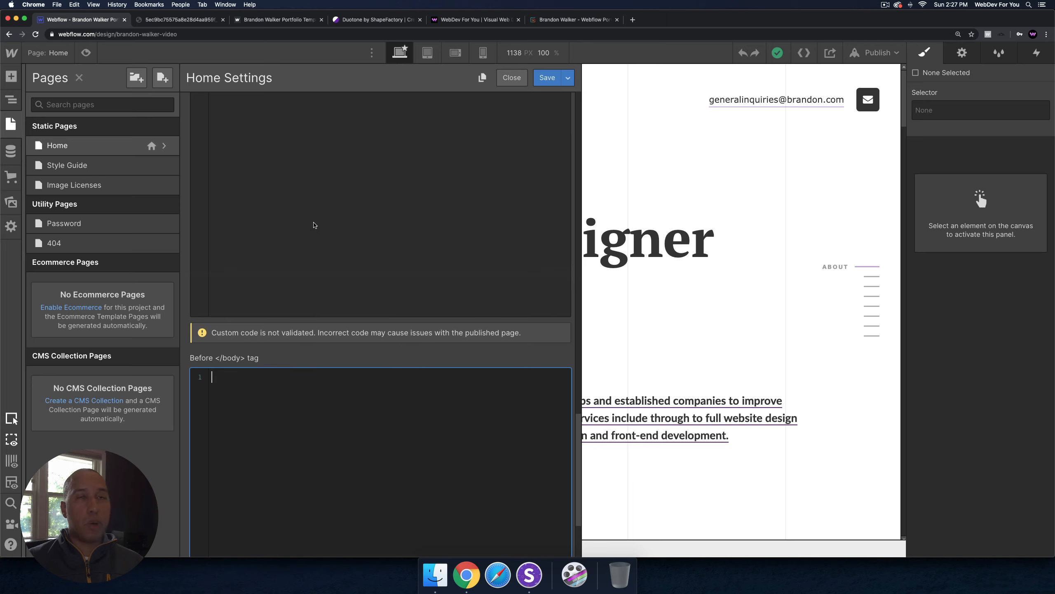
scroll(315, 225, up, 4)
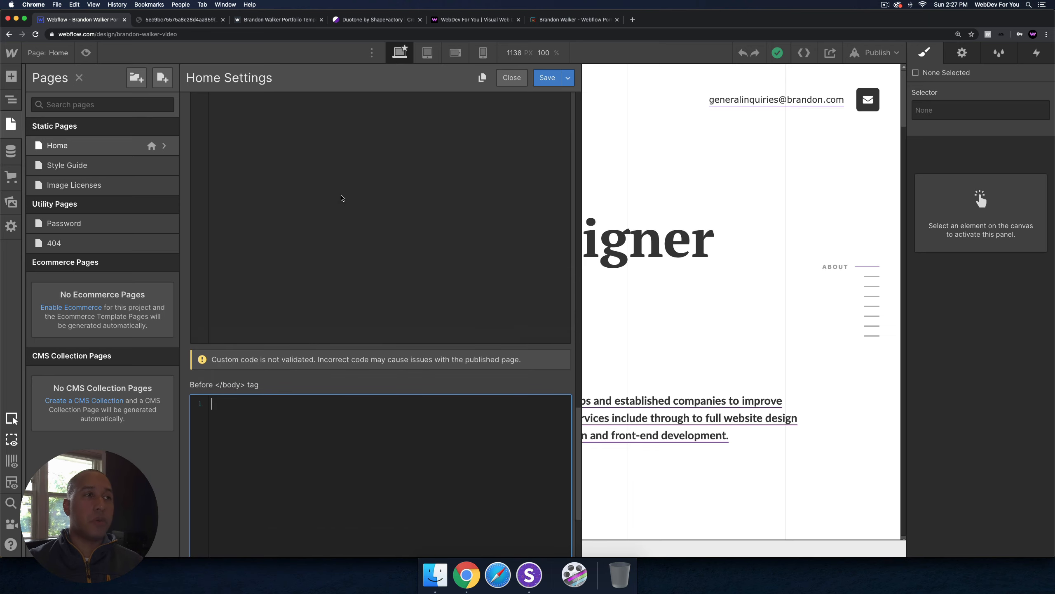
click(327, 210)
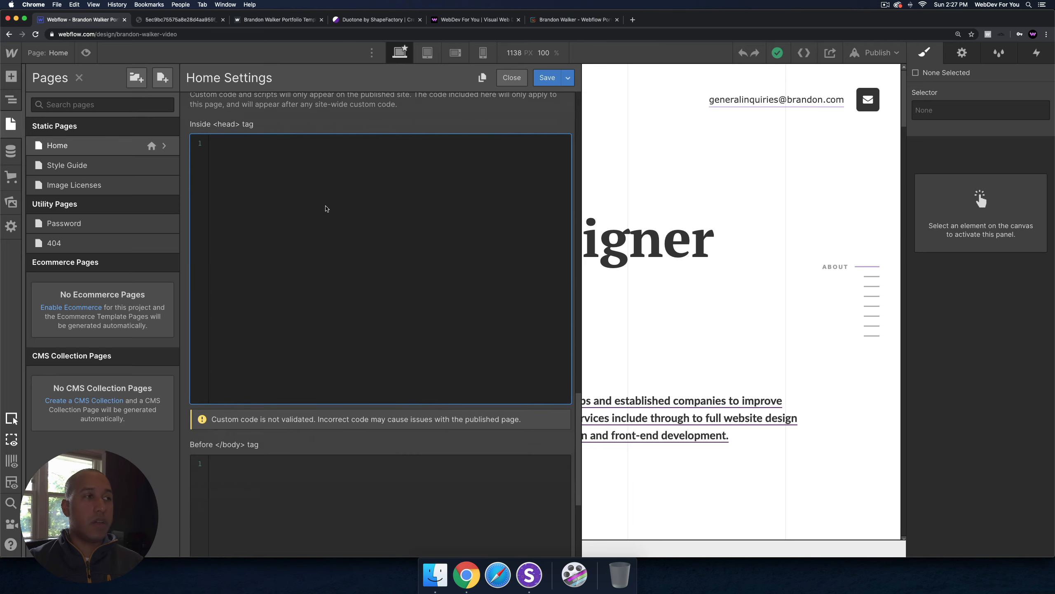
scroll(283, 300, down, 3)
click(298, 424)
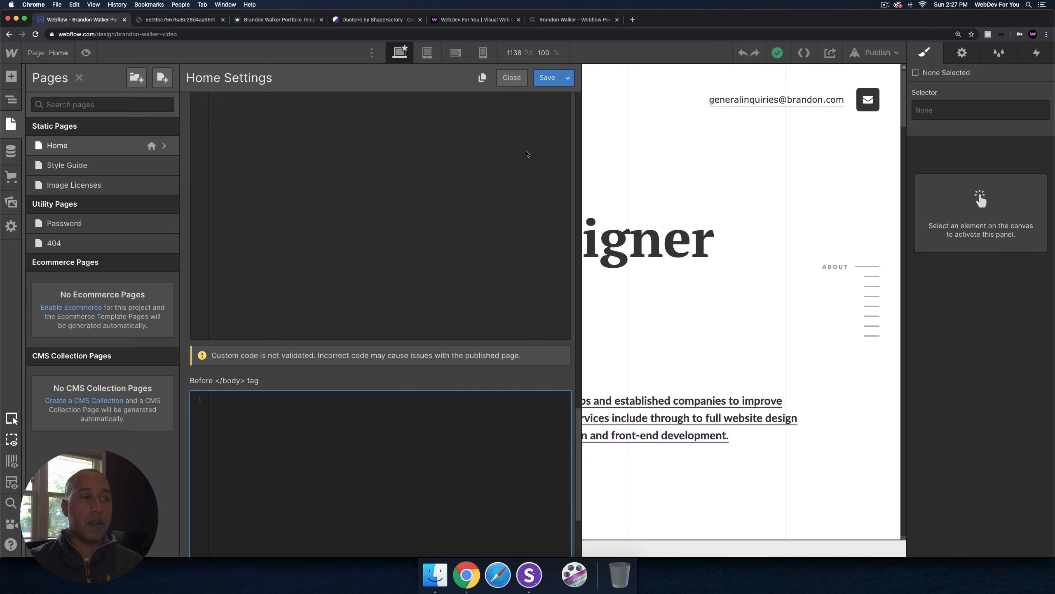
Step: Recheck the Home page's SEO settings and save the page settings
scroll(527, 154, up, 15)
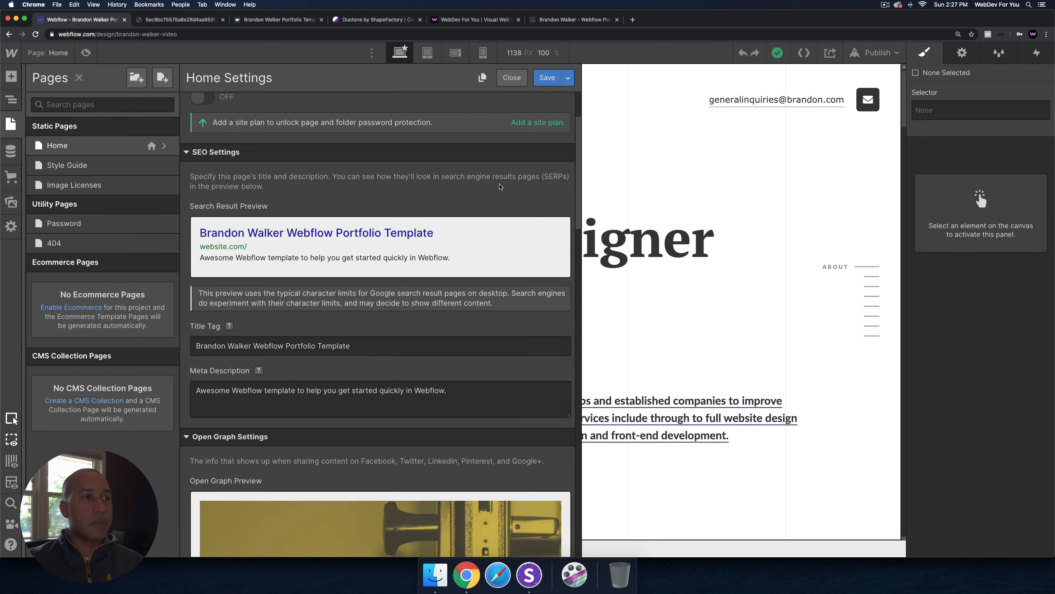
scroll(532, 108, up, 5)
click(542, 79)
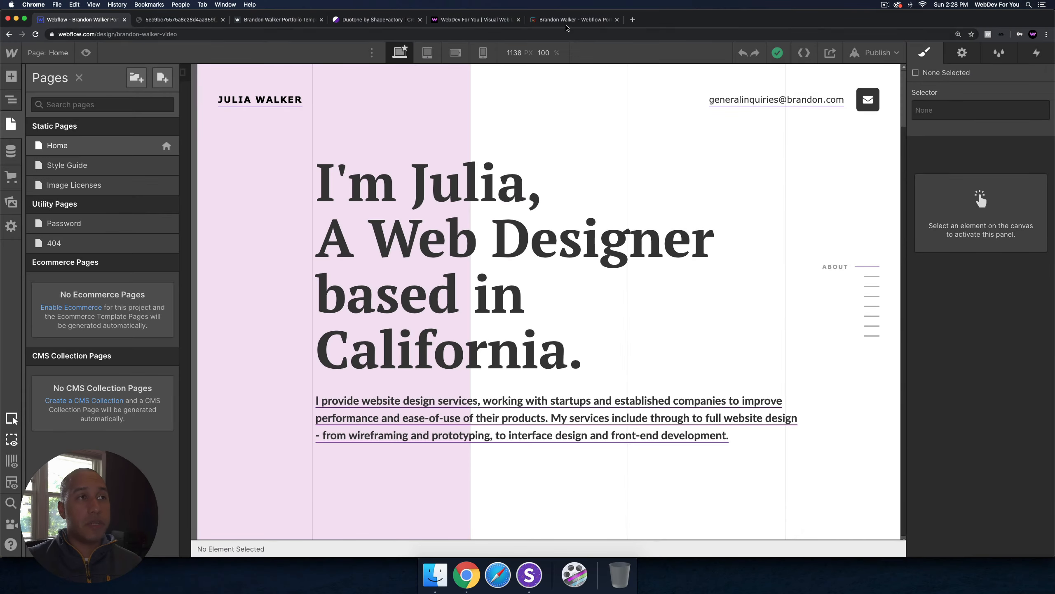
Step: Switch to the Brandon Walker template's Gumroad product page and open its documentation PDF
click(574, 19)
scroll(481, 261, up, 15)
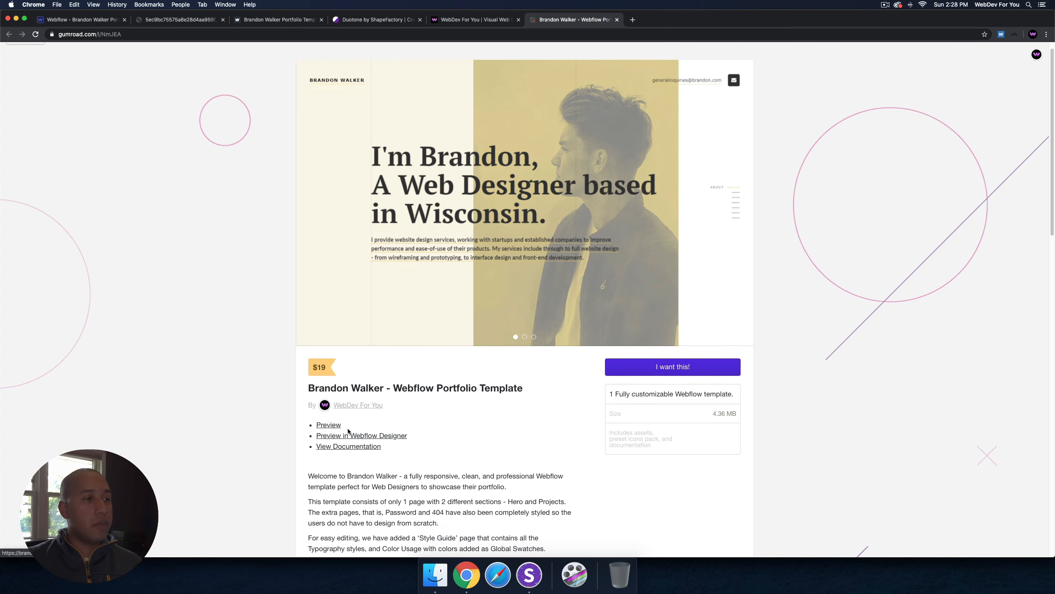
scroll(346, 433, down, 2)
click(347, 436)
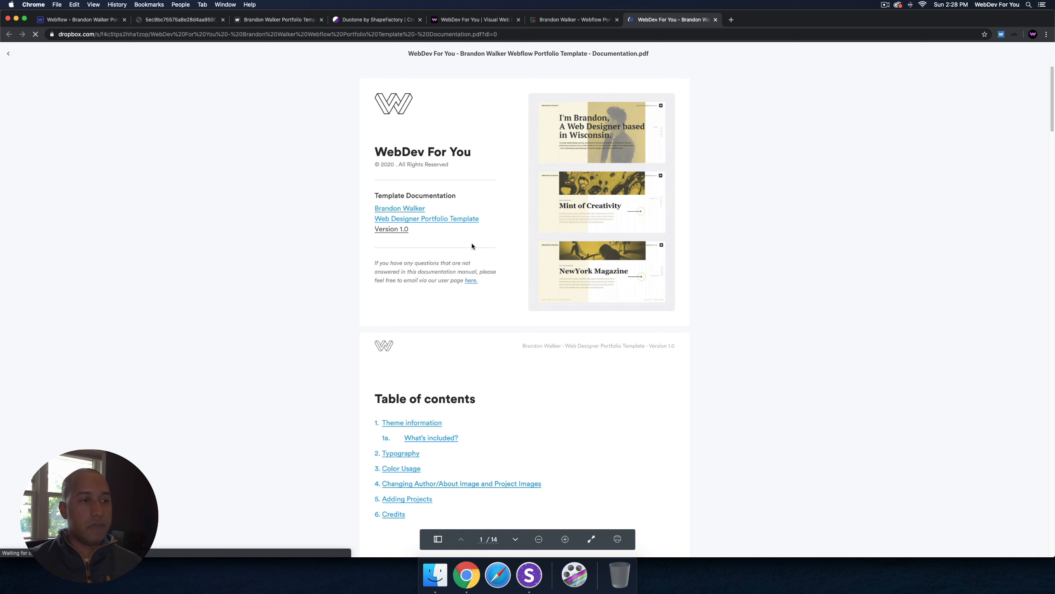
Step: Read the documentation's table of contents, theme information and What's included sections
scroll(458, 267, down, 5)
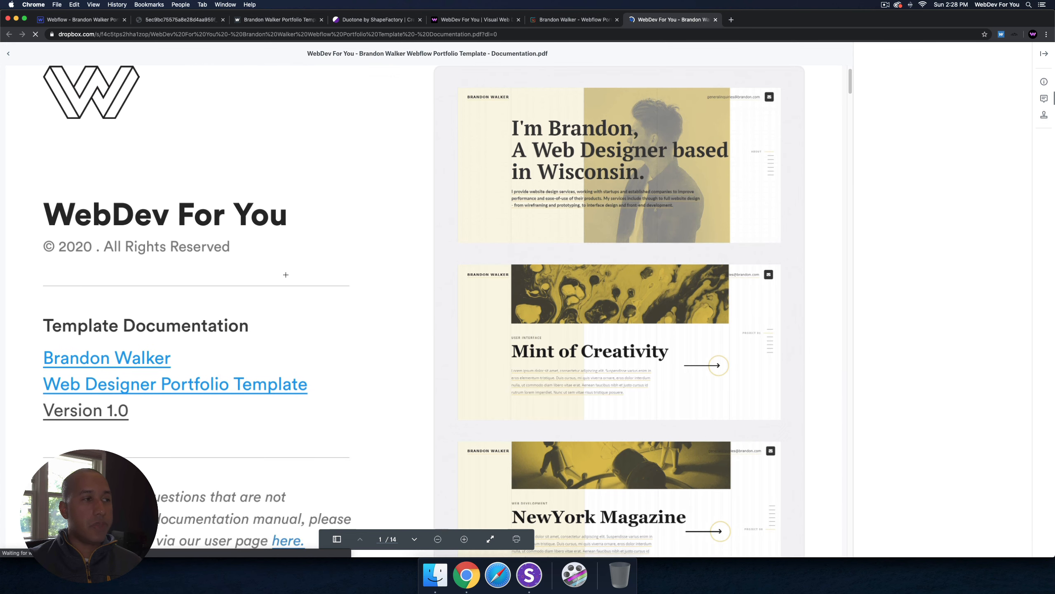
scroll(285, 275, down, 5)
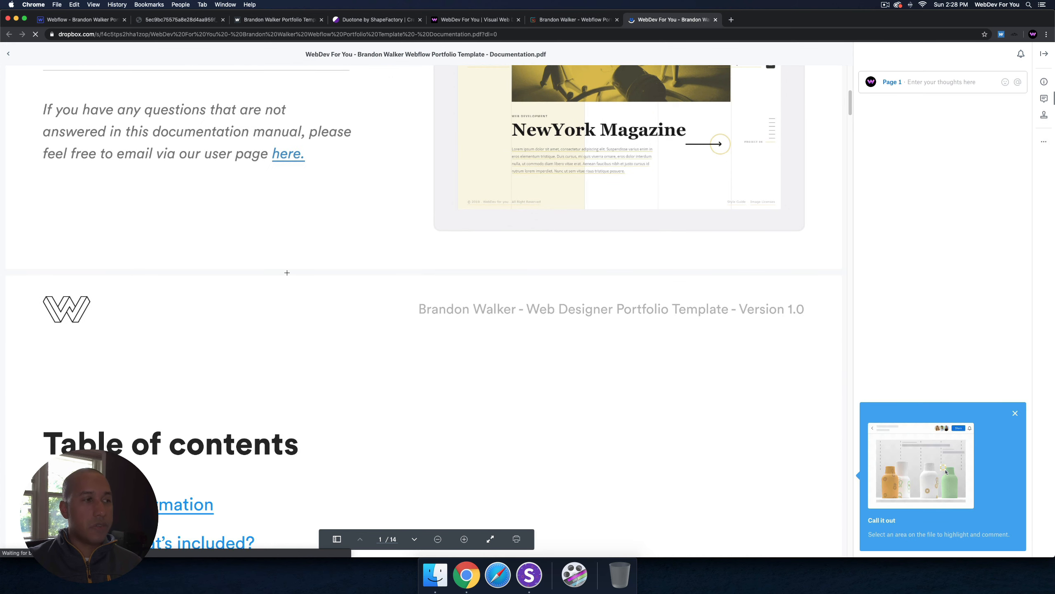
scroll(287, 273, down, 10)
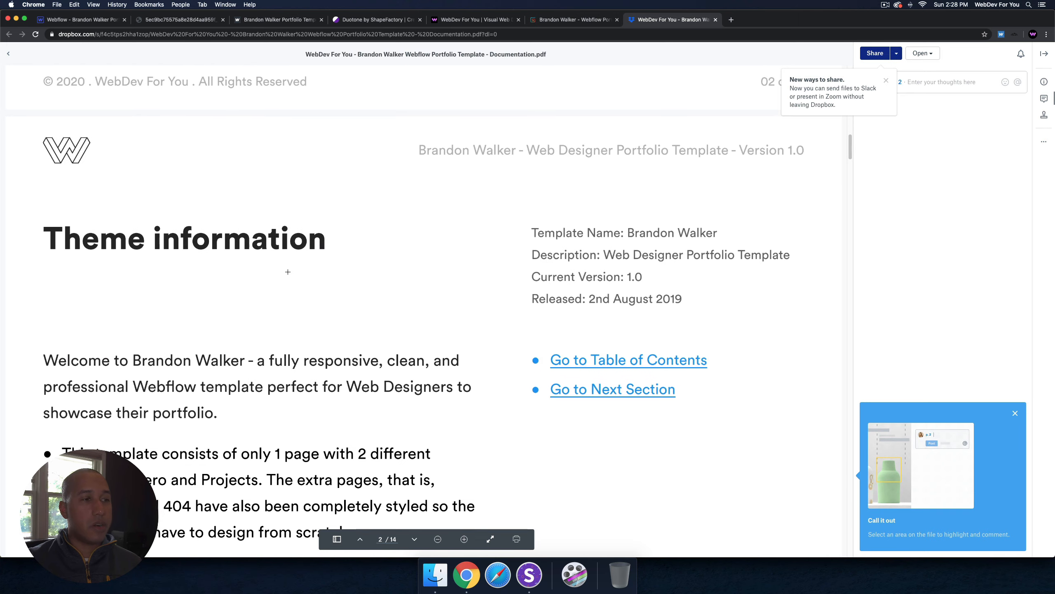
scroll(288, 271, down, 4)
scroll(315, 262, down, 20)
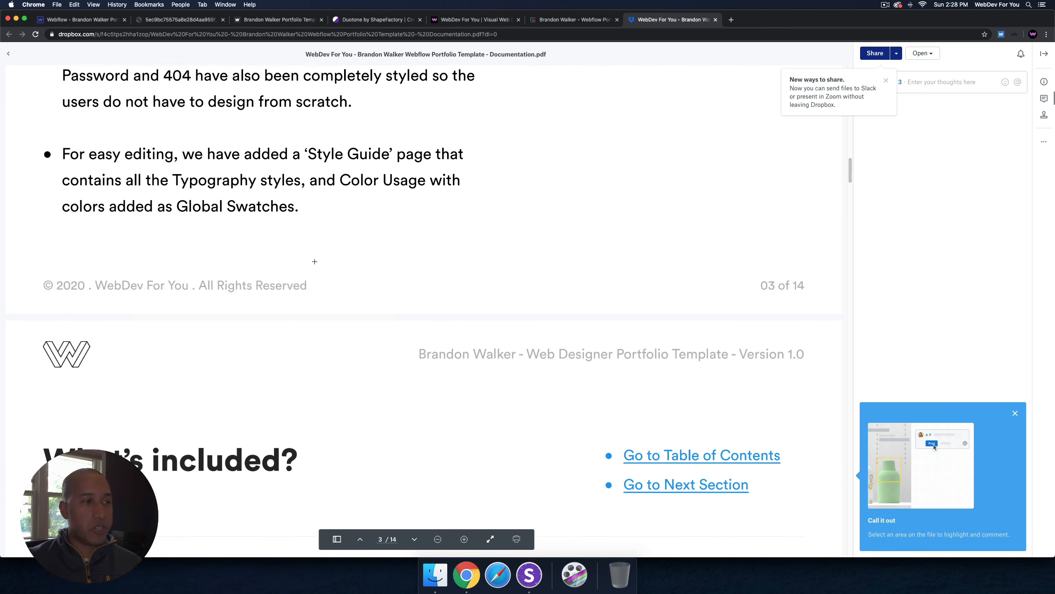
scroll(316, 261, up, 5)
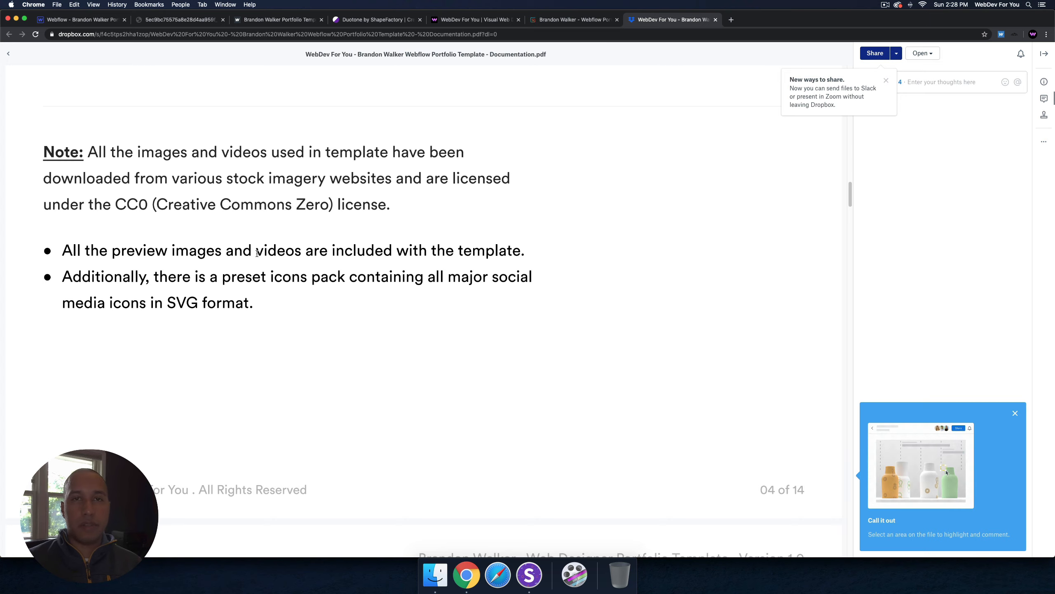
scroll(316, 302, down, 8)
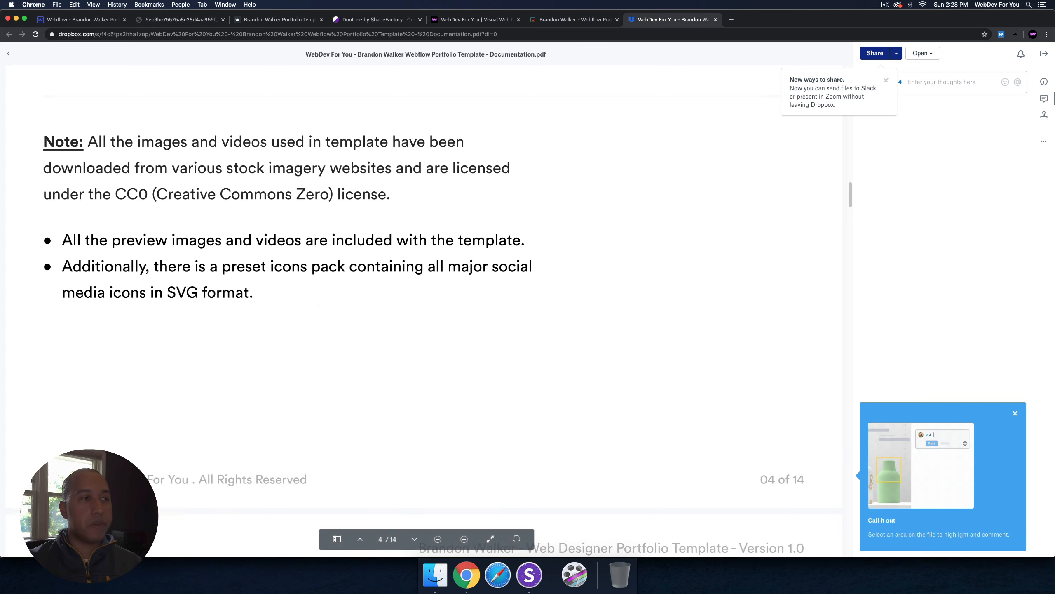
Step: Look through the documentation's Typography styles and Color Usage swatches
scroll(317, 304, down, 10)
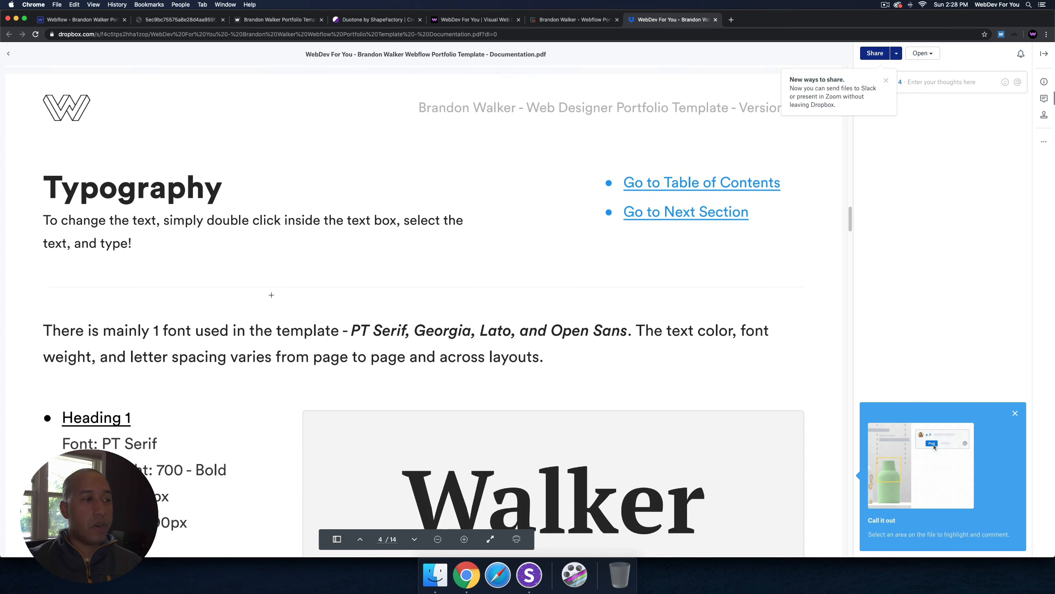
scroll(273, 294, down, 12)
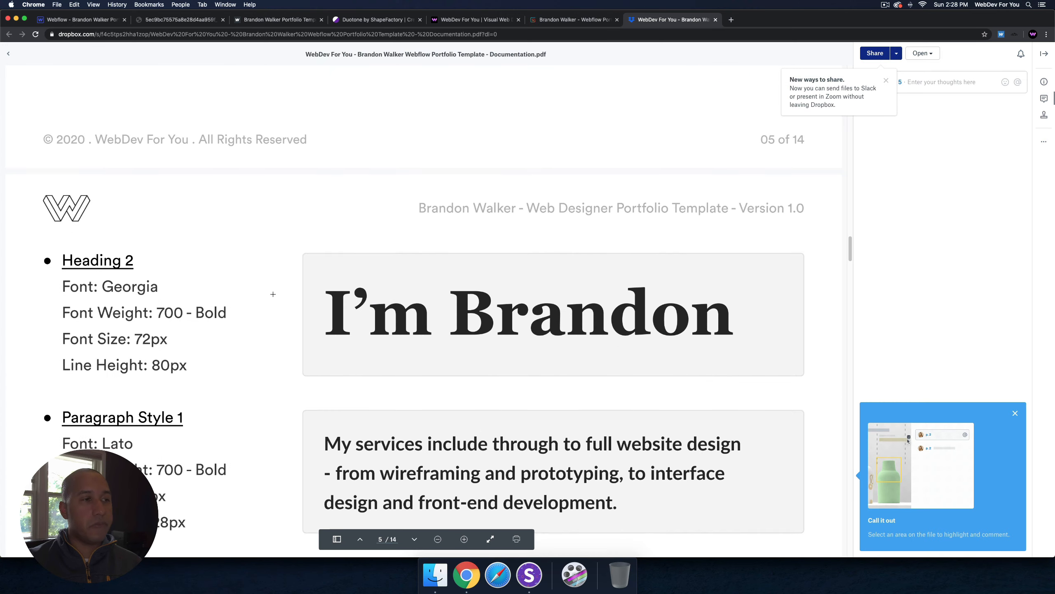
scroll(274, 293, down, 10)
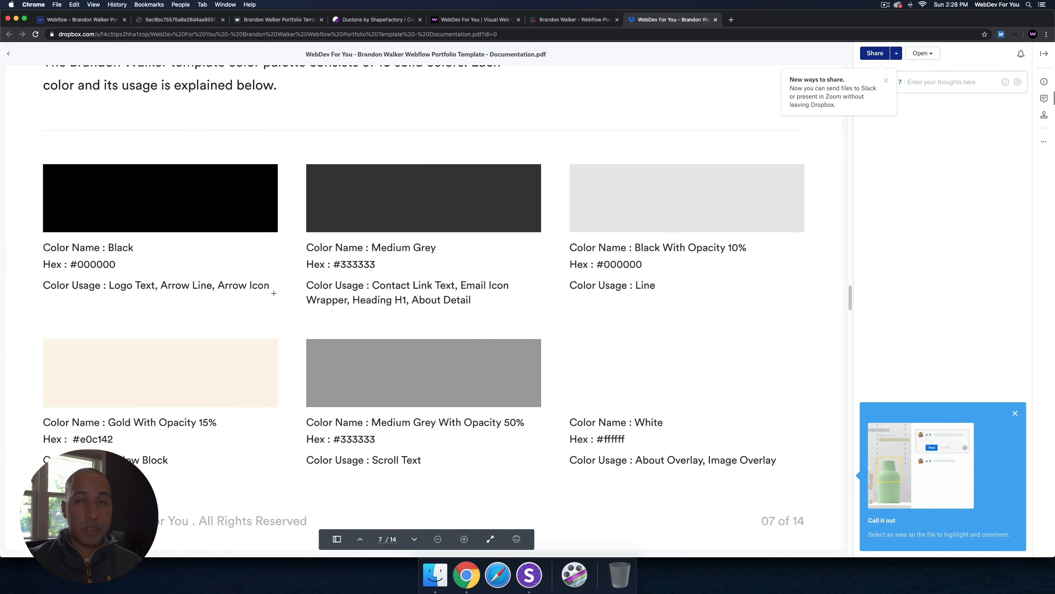
scroll(275, 292, down, 10)
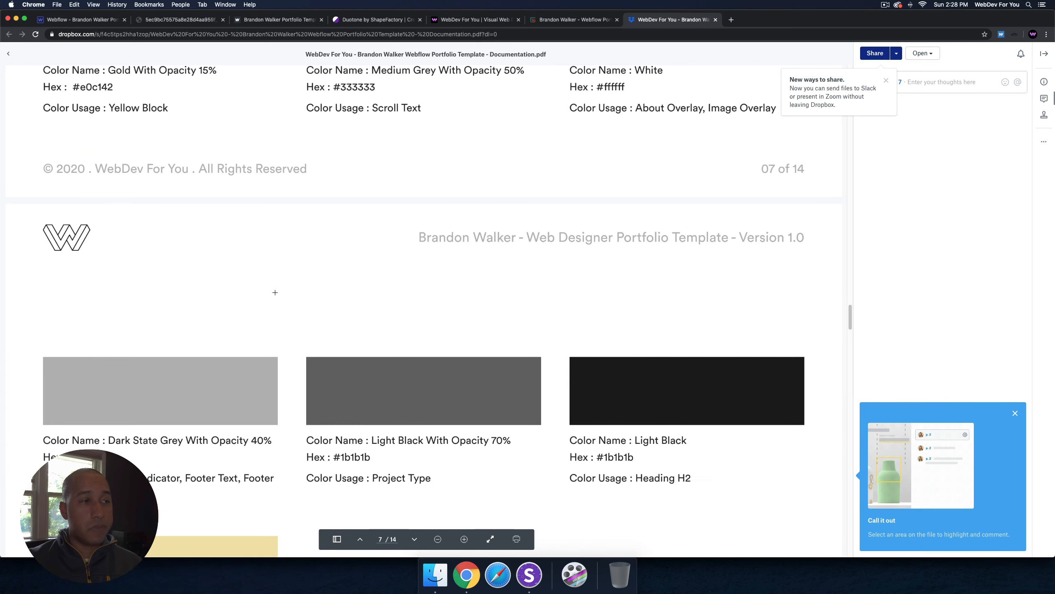
Step: Read the documentation's instructions for changing the author/about image and the project images
scroll(275, 292, down, 8)
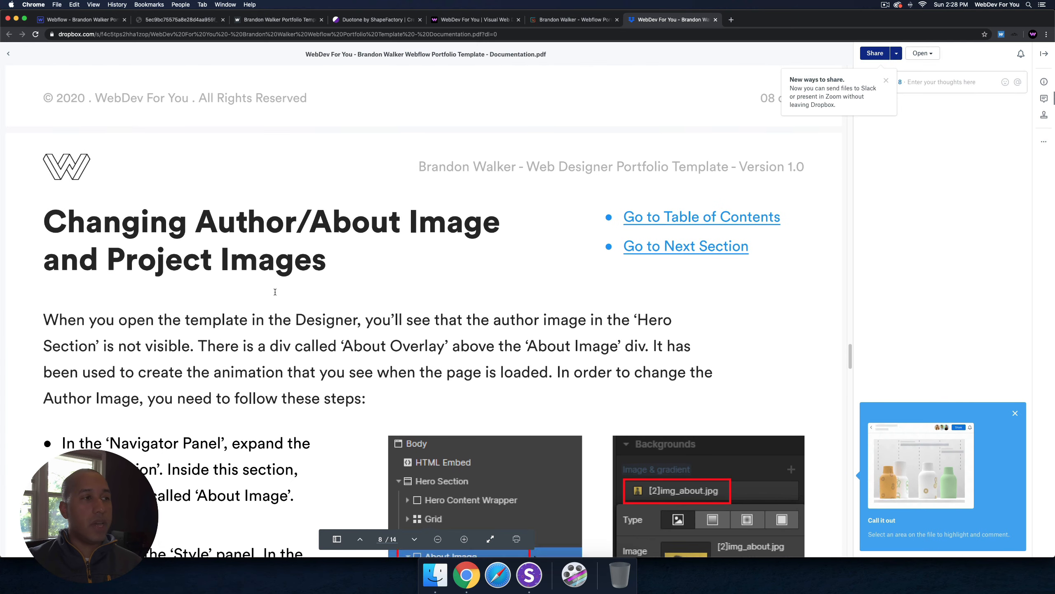
scroll(312, 235, down, 2)
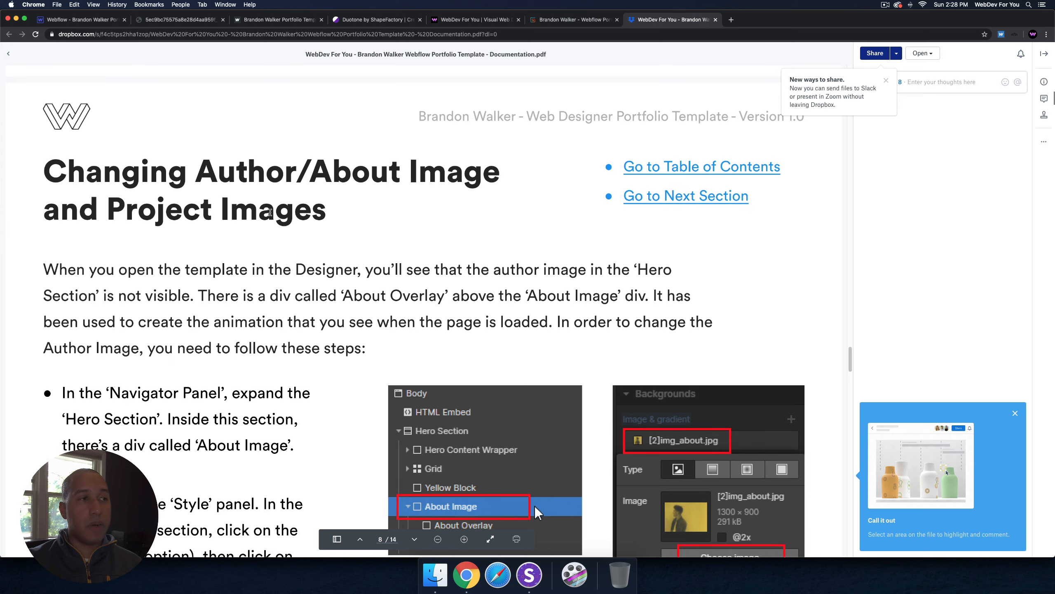
scroll(371, 275, down, 10)
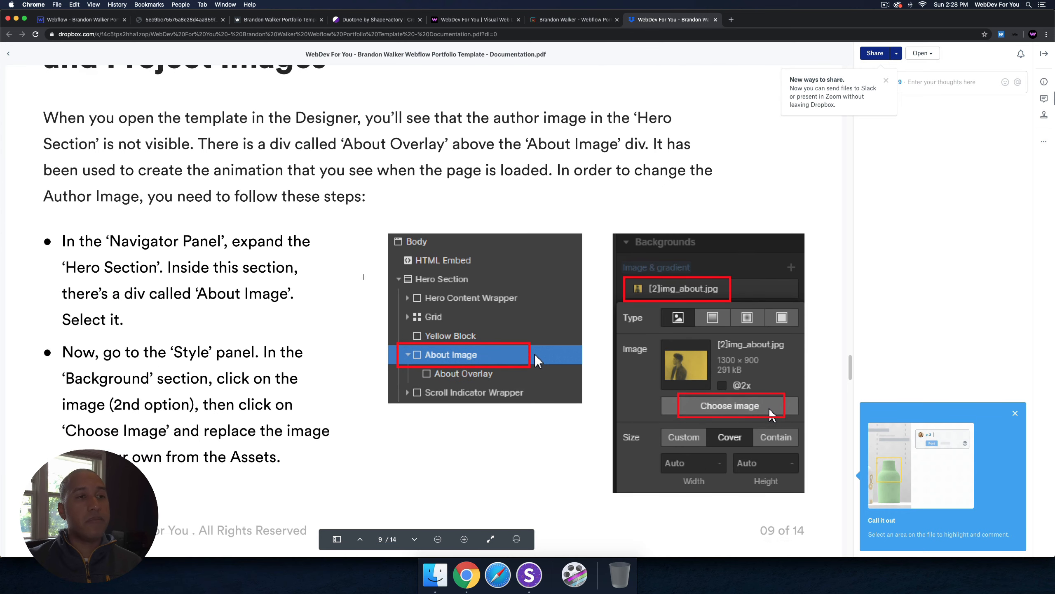
scroll(362, 277, down, 12)
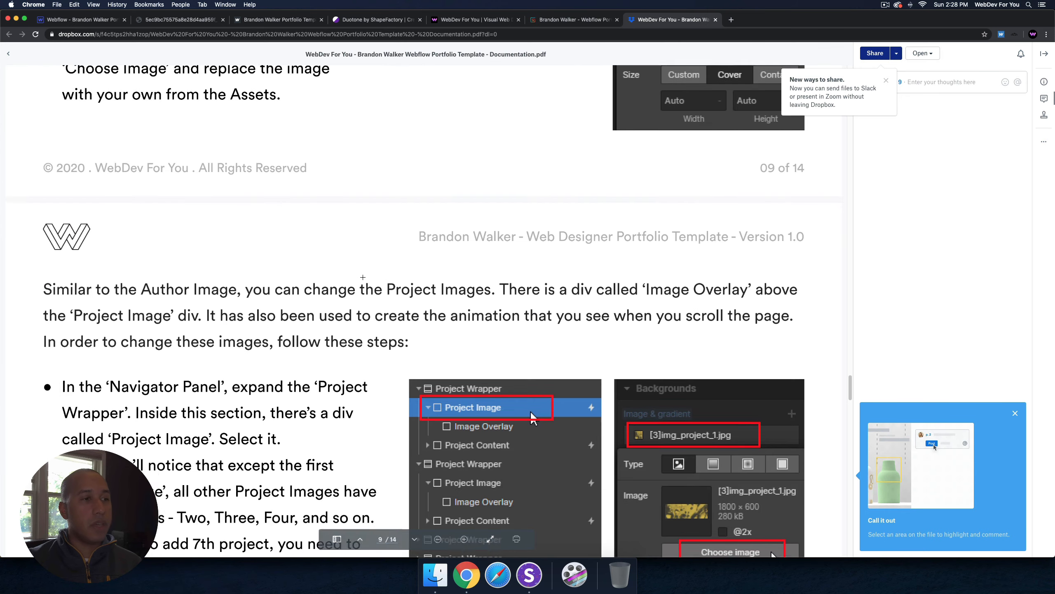
scroll(363, 277, down, 18)
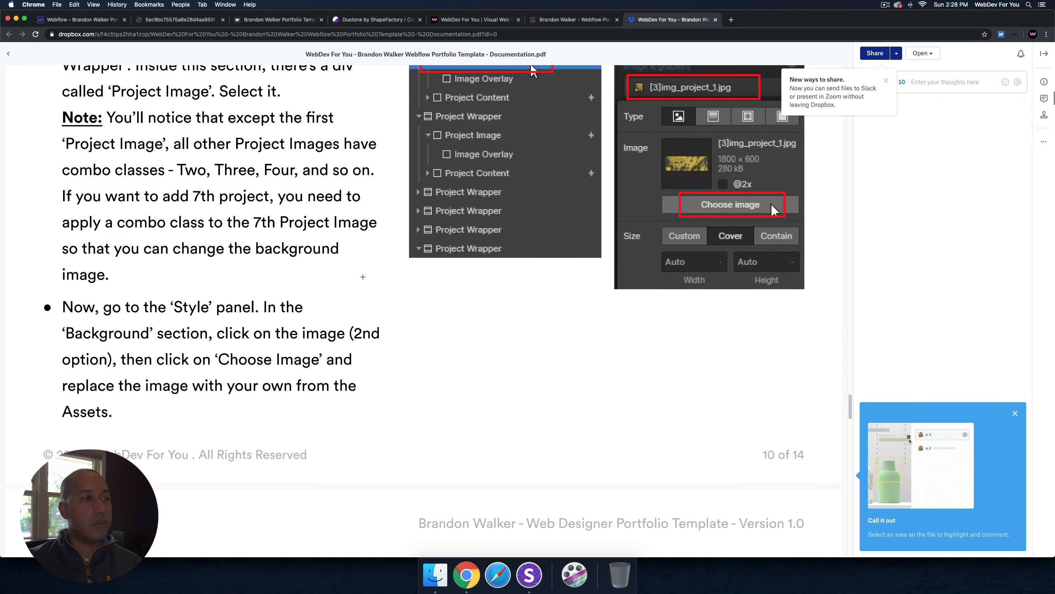
Step: Read the documentation's Adding Projects instructions from Step 1 to Step 5 and the Credits section
scroll(363, 276, down, 3)
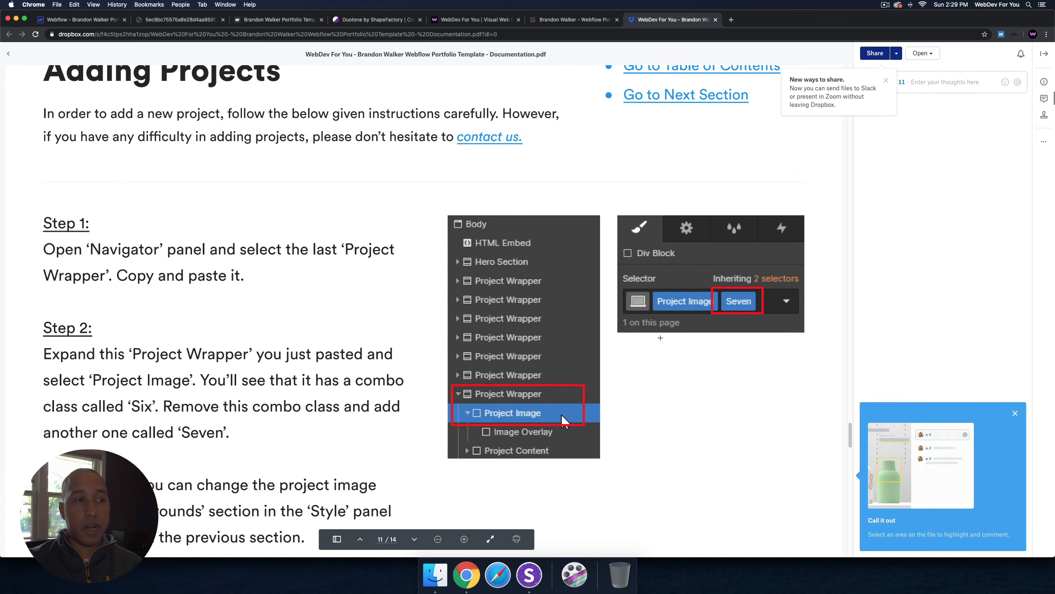
scroll(281, 265, down, 15)
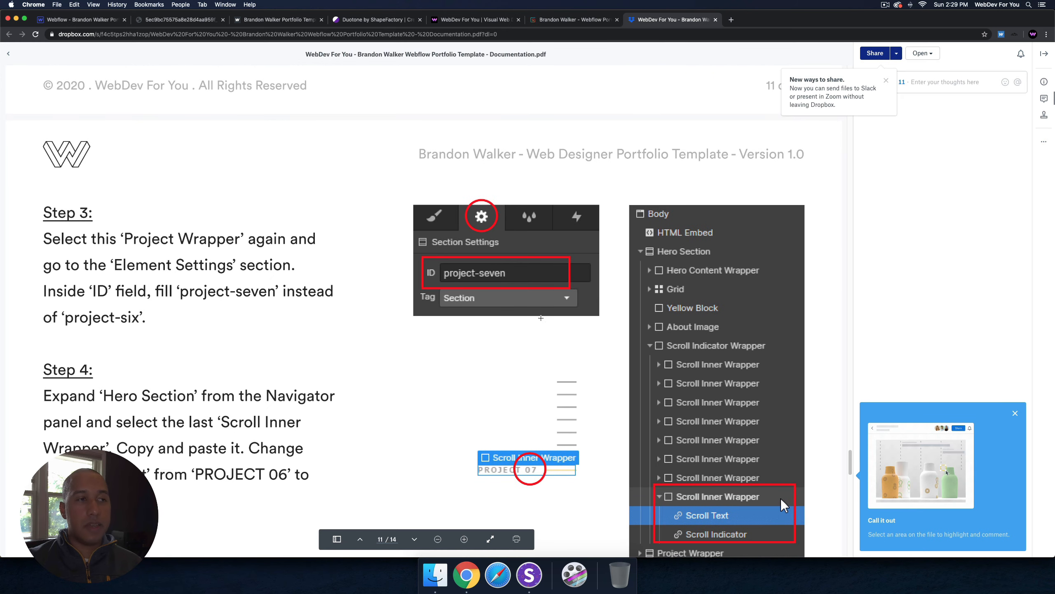
scroll(699, 455, down, 1)
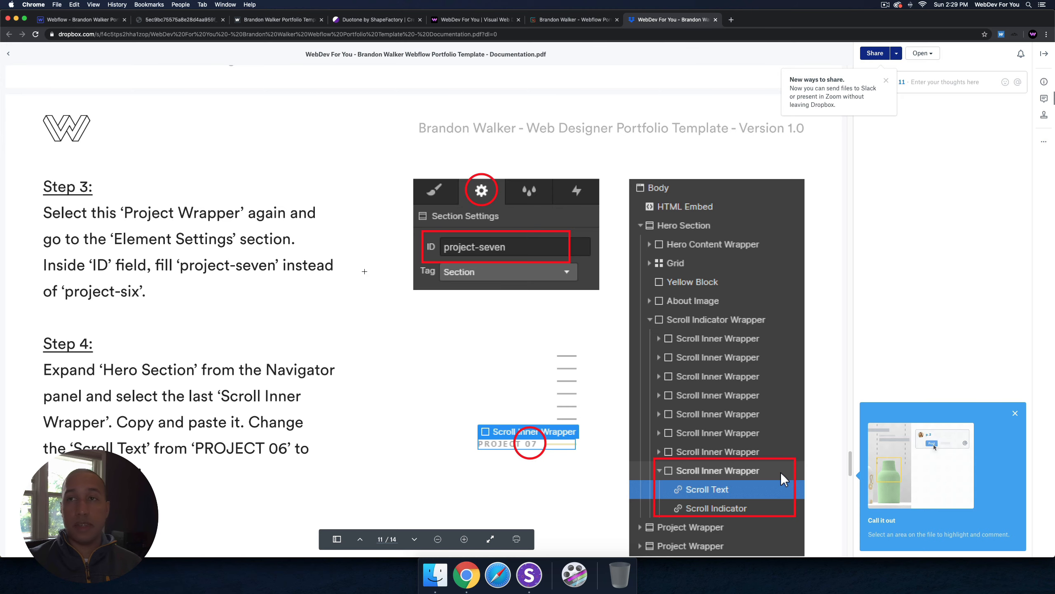
scroll(364, 271, down, 3)
scroll(364, 271, down, 20)
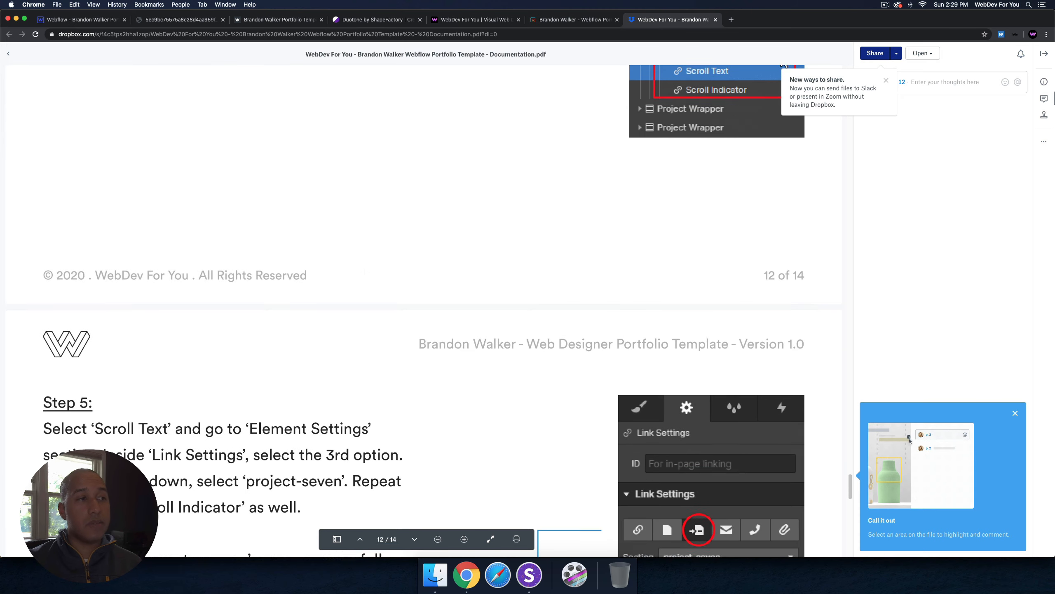
scroll(364, 272, down, 10)
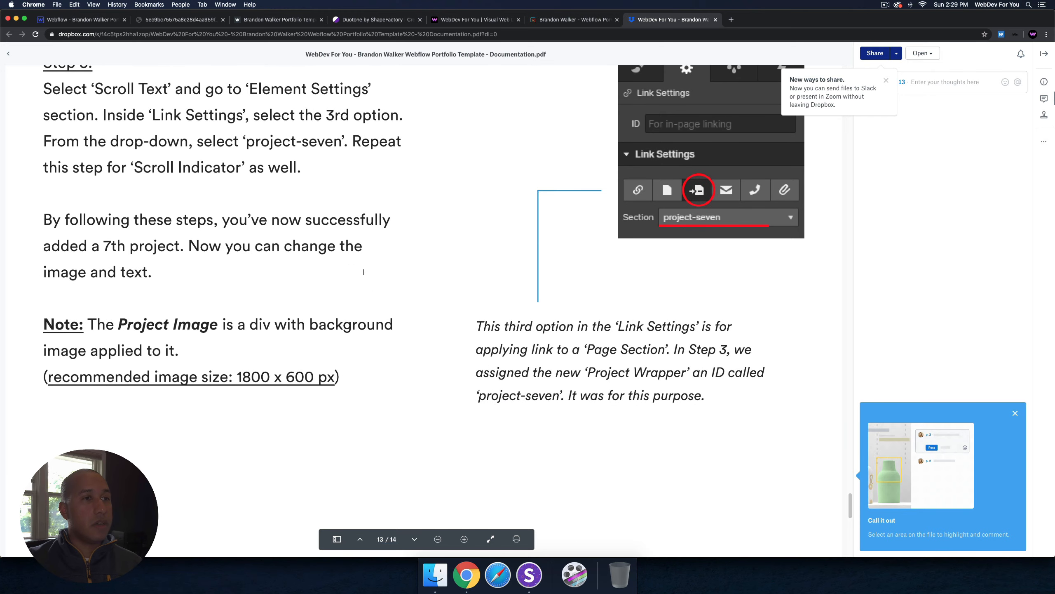
scroll(364, 271, down, 15)
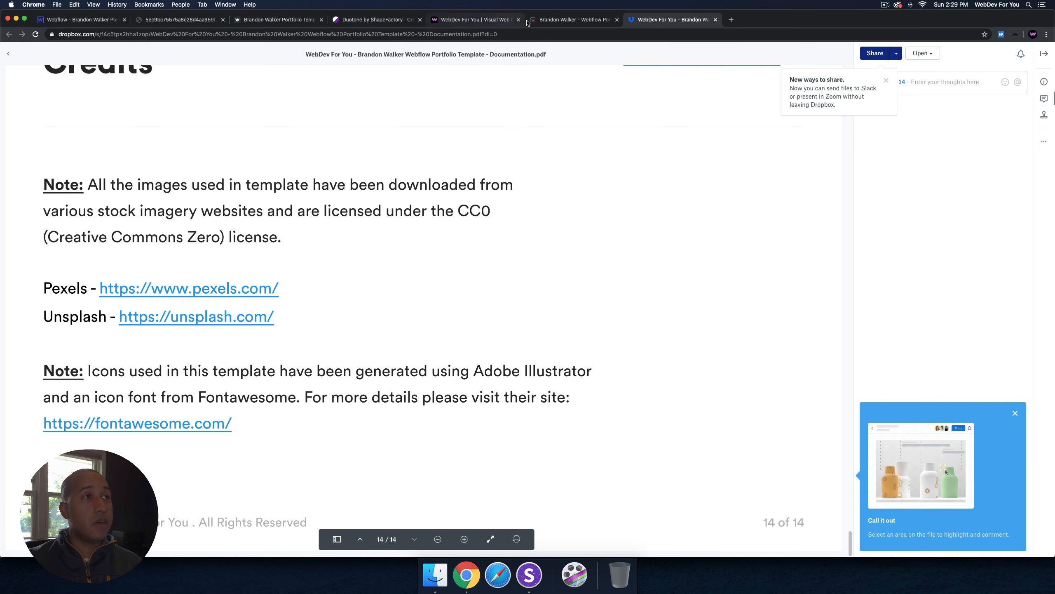
Step: Return to the template's Gumroad product page and review its feature descriptions and Support links
click(580, 20)
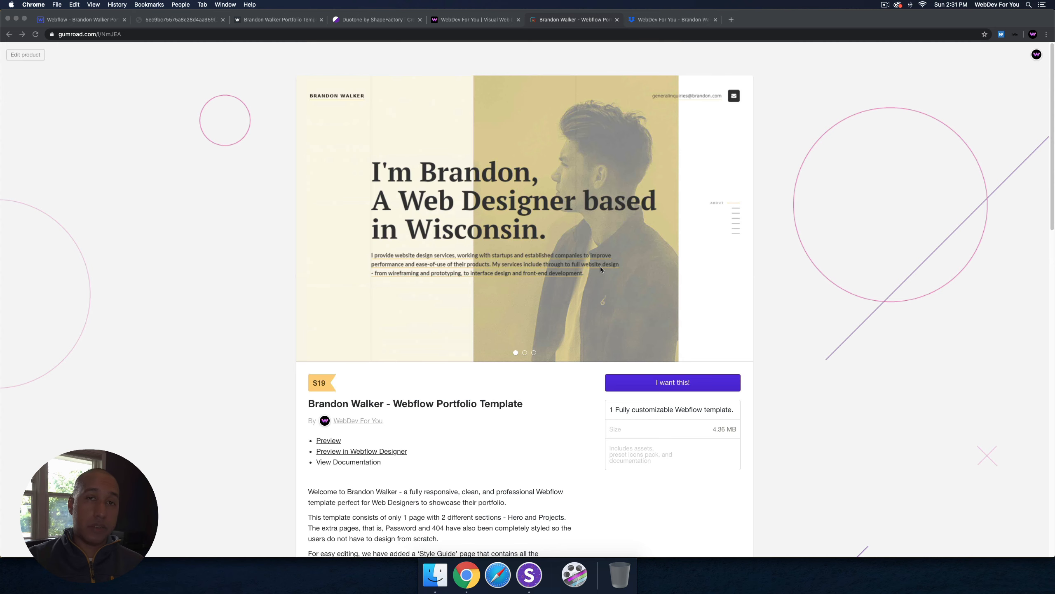
scroll(569, 302, down, 20)
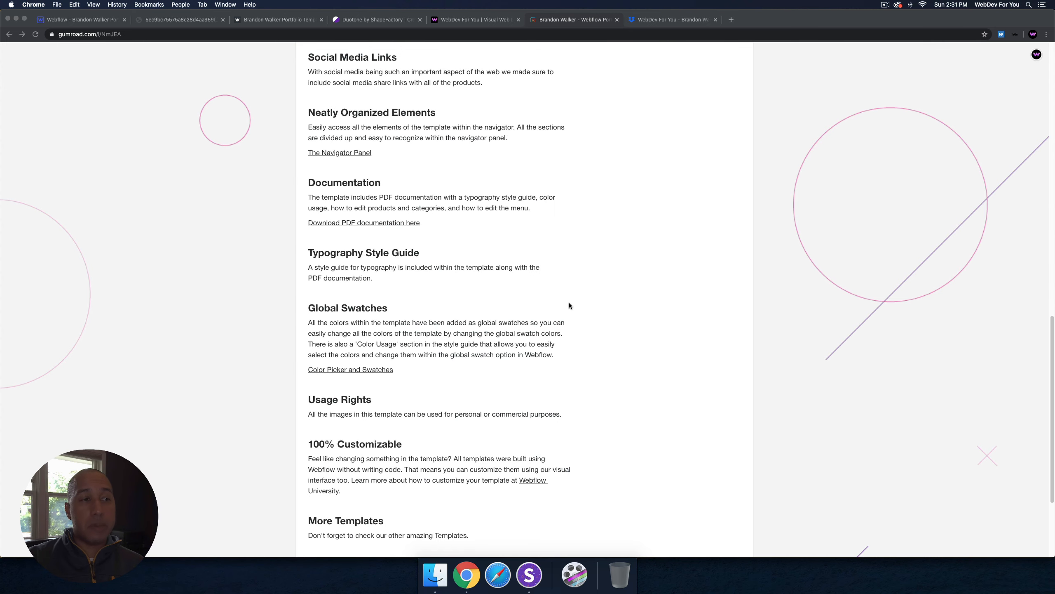
scroll(569, 306, down, 4)
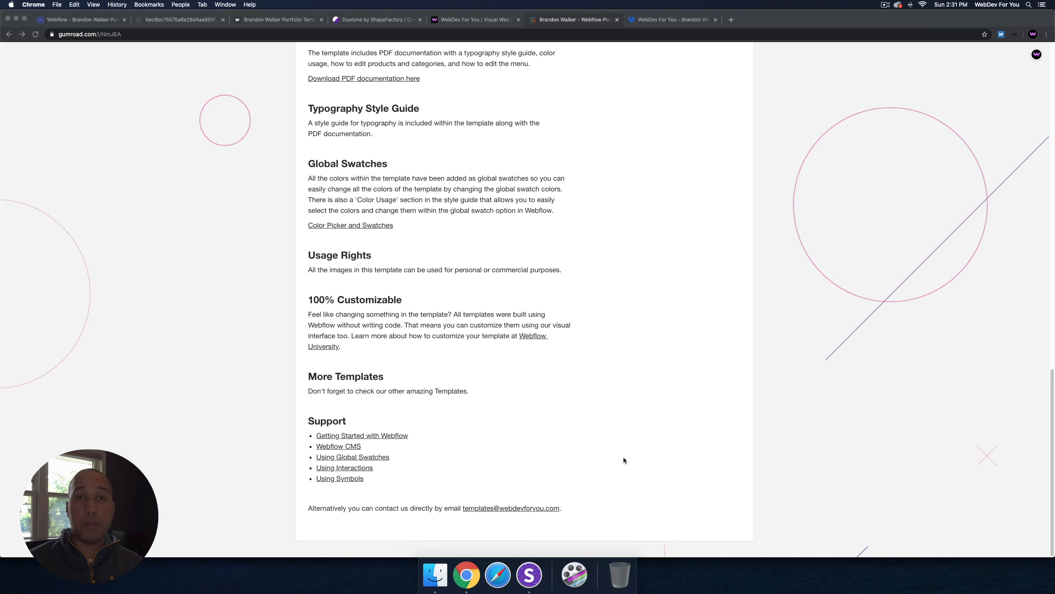
scroll(588, 367, up, 15)
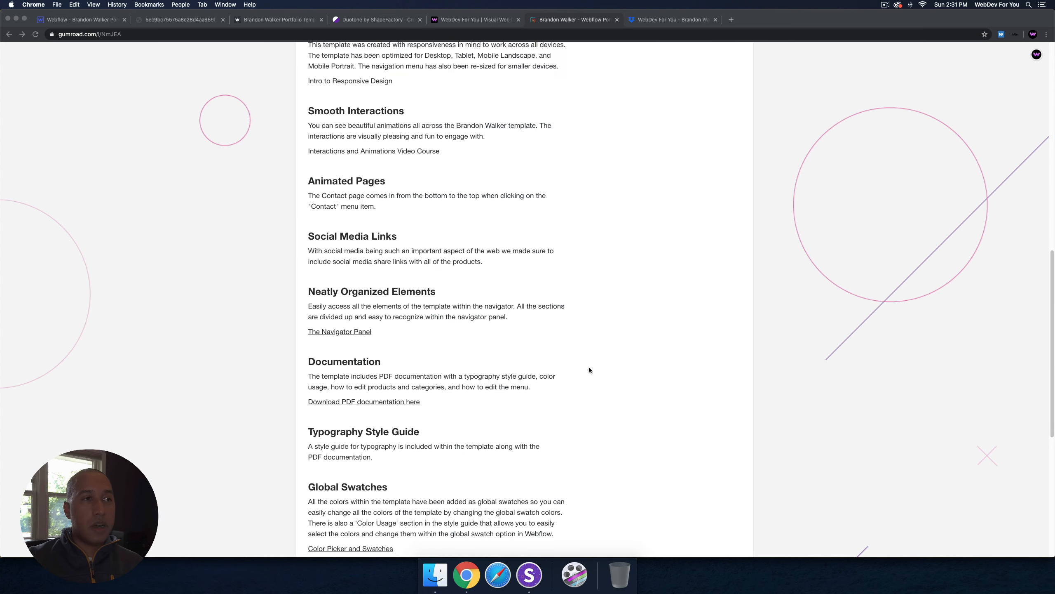
scroll(588, 366, up, 1)
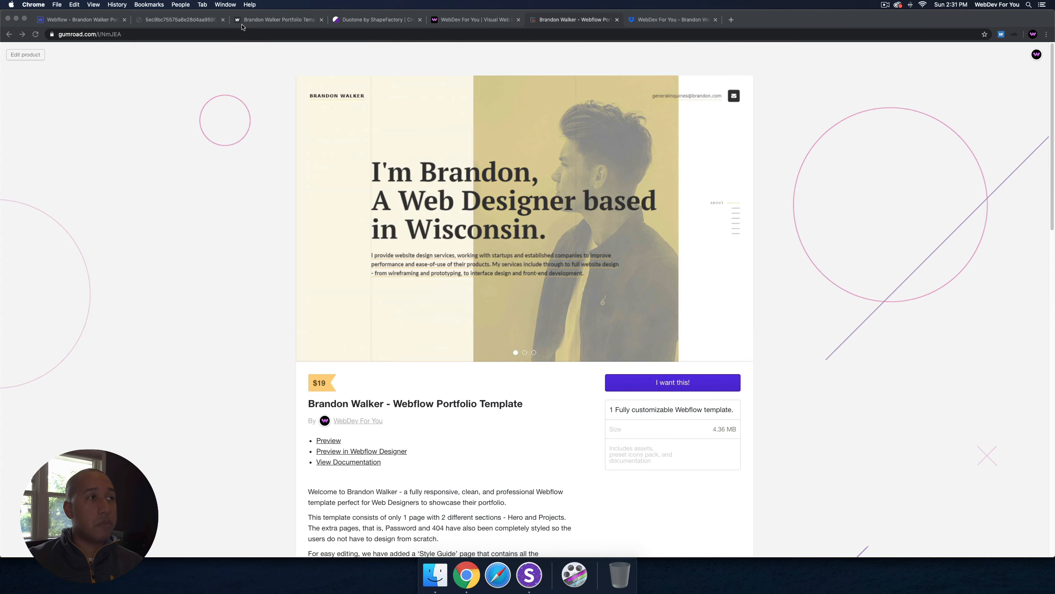
Step: View the published Brandon Walker site's hero section and switch to Sizzy to view its desktop preview
click(261, 19)
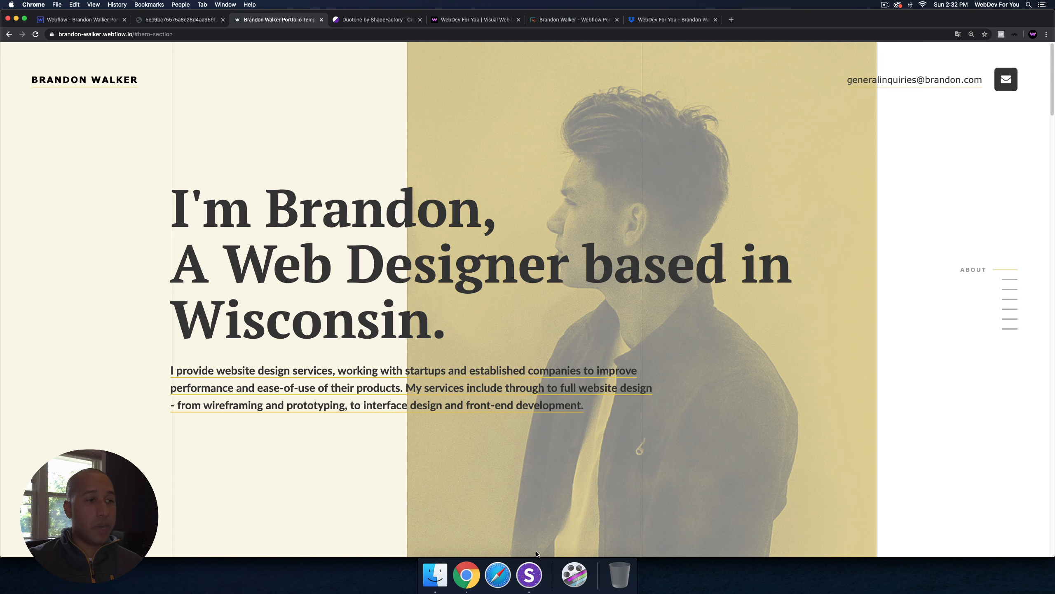
click(530, 572)
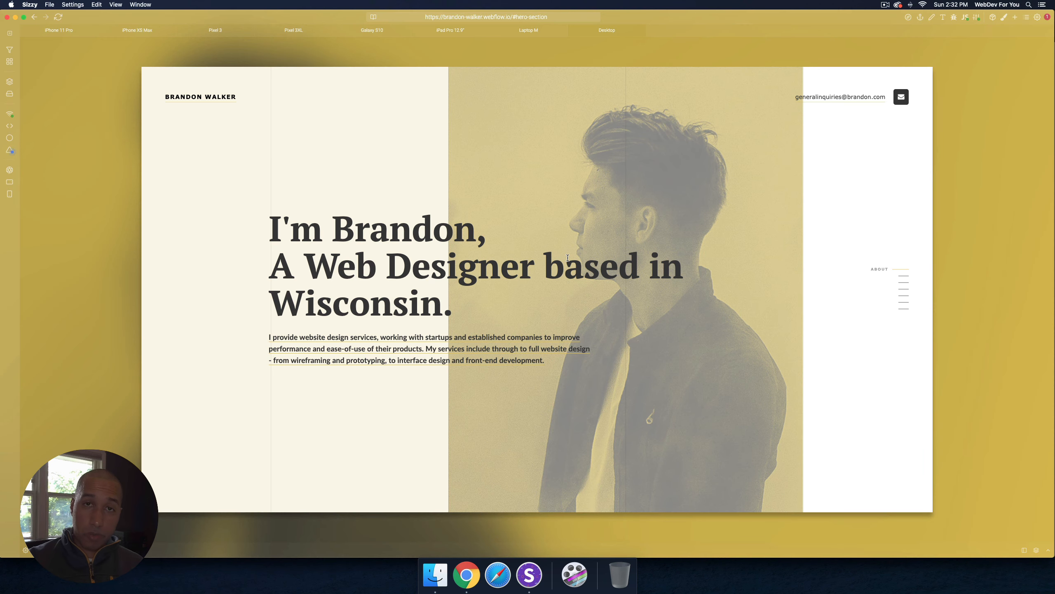